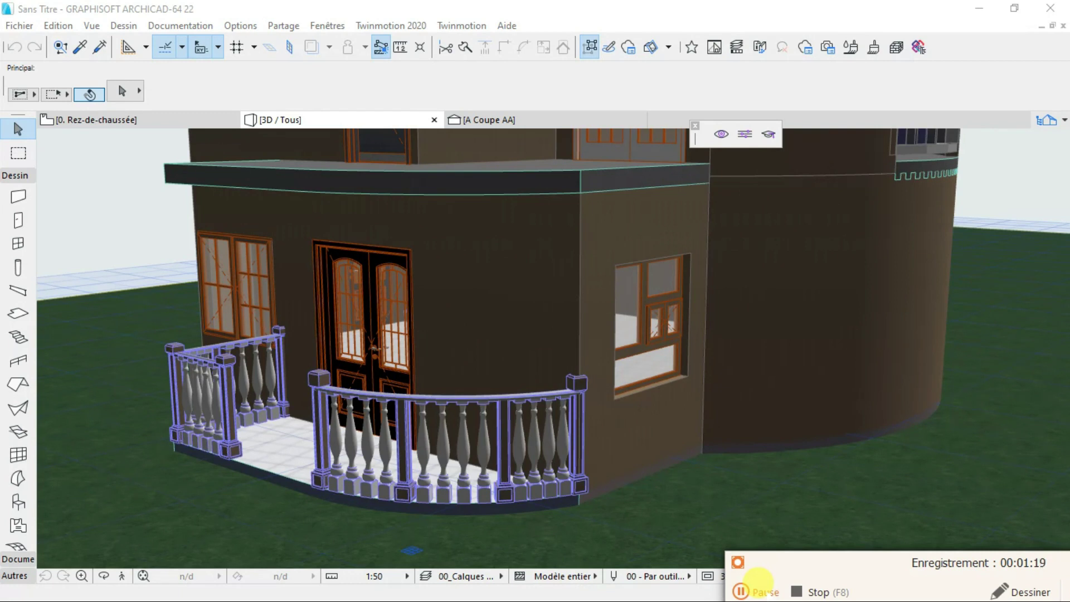
pyautogui.moveTo(759, 579); pyautogui.dragTo(789, 581)
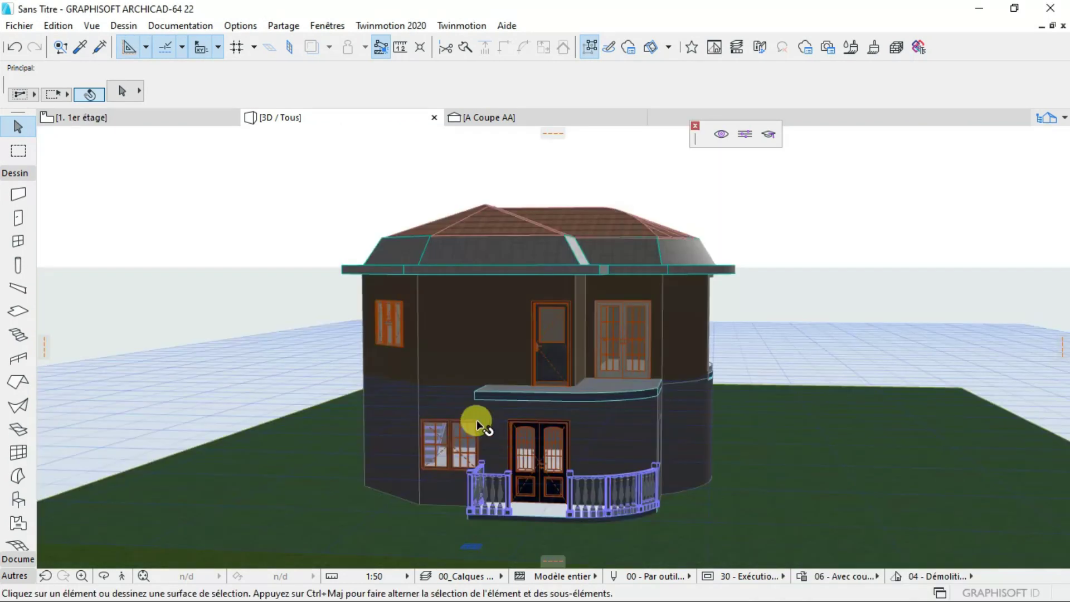
pyautogui.moveTo(590, 409); pyautogui.dragTo(472, 230)
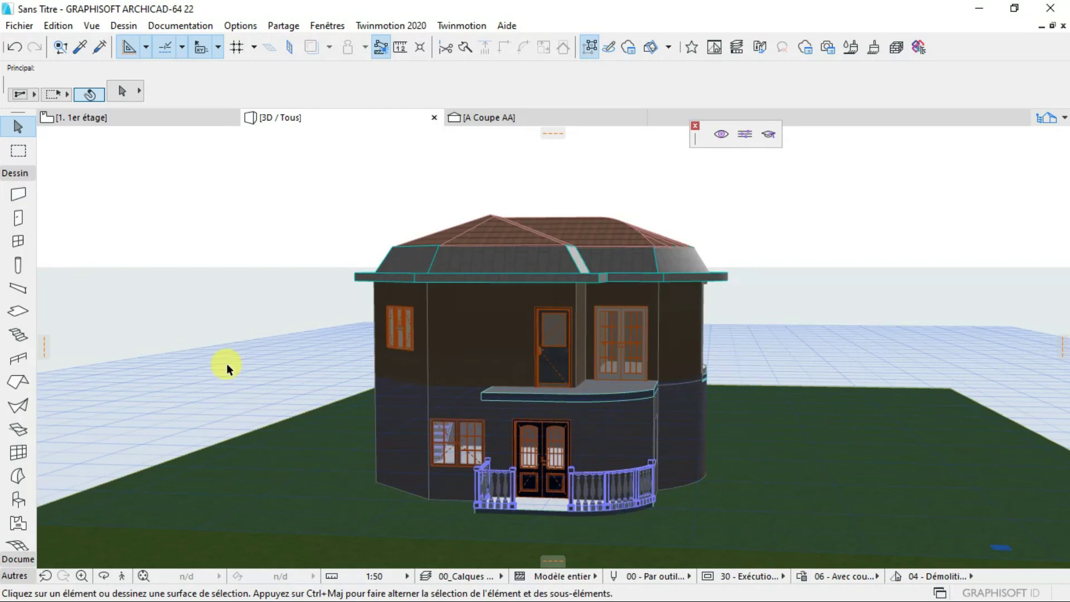
pyautogui.click(19, 357)
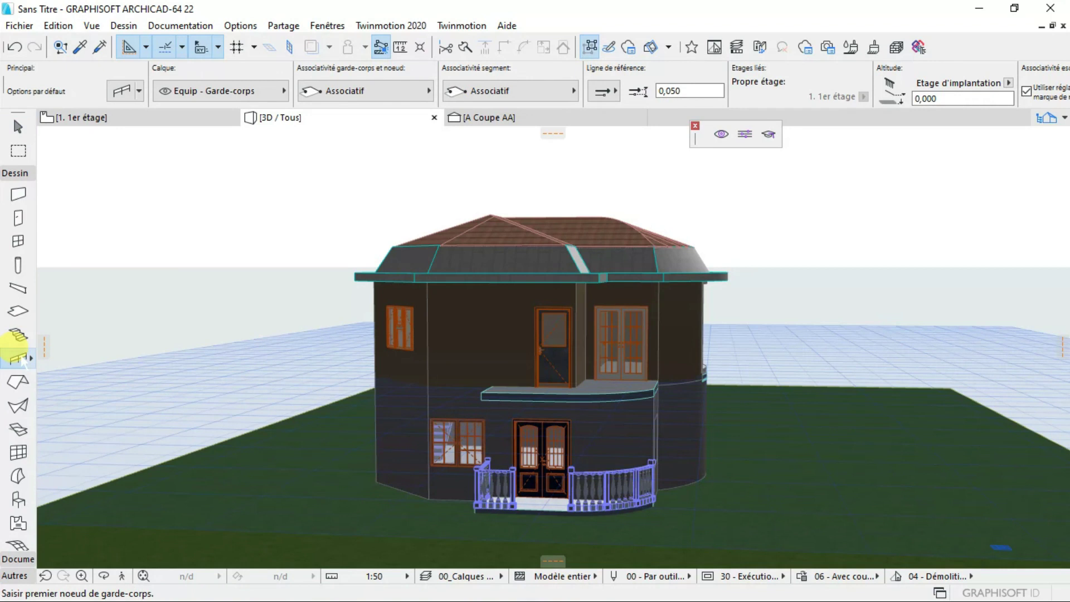
pyautogui.doubleClick(18, 358)
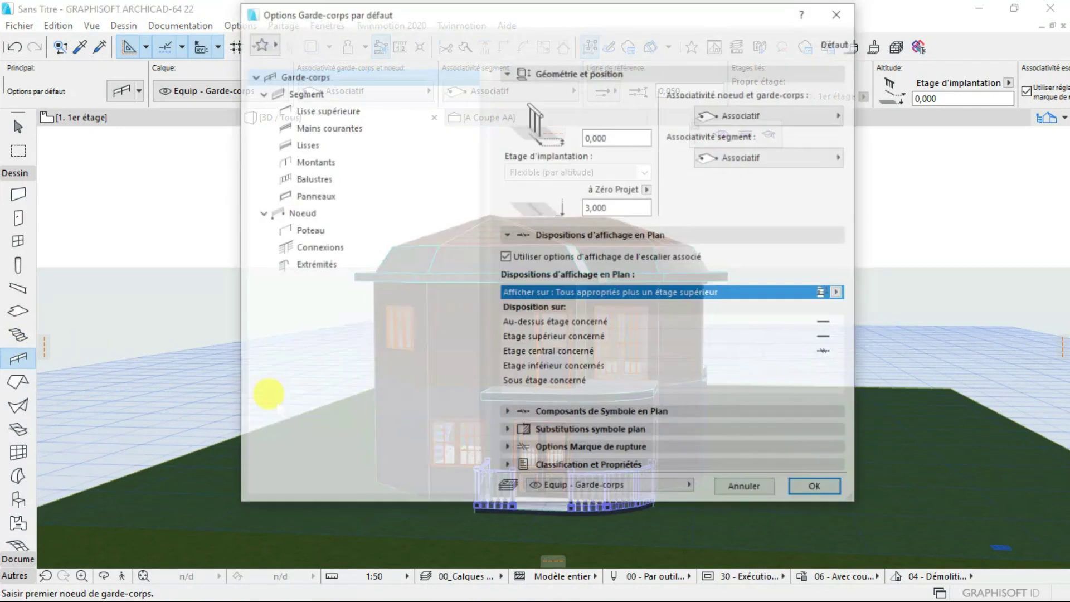
pyautogui.click(370, 112)
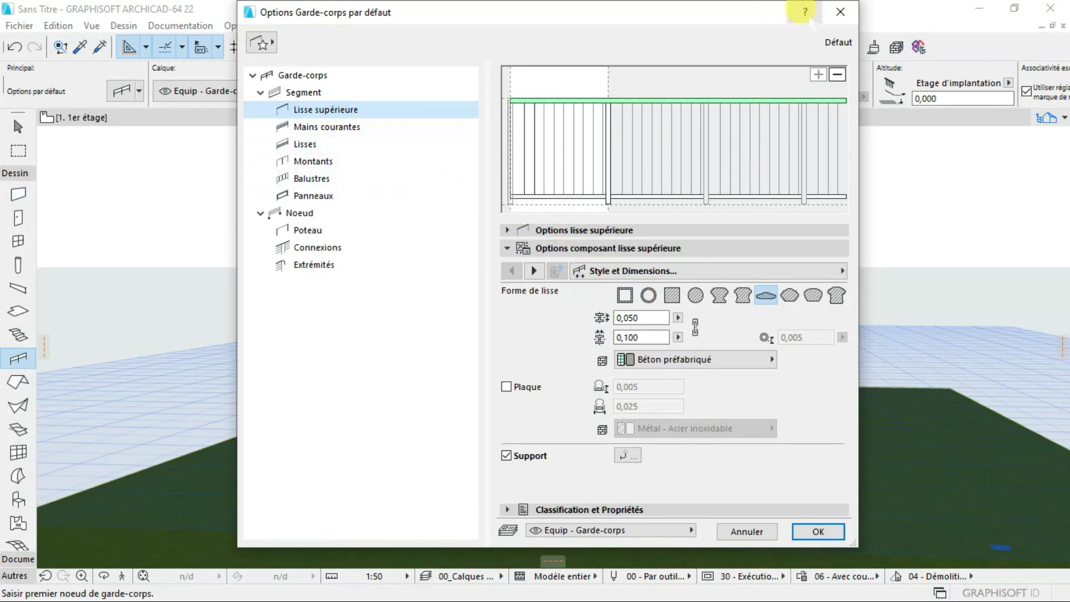
pyautogui.click(840, 12)
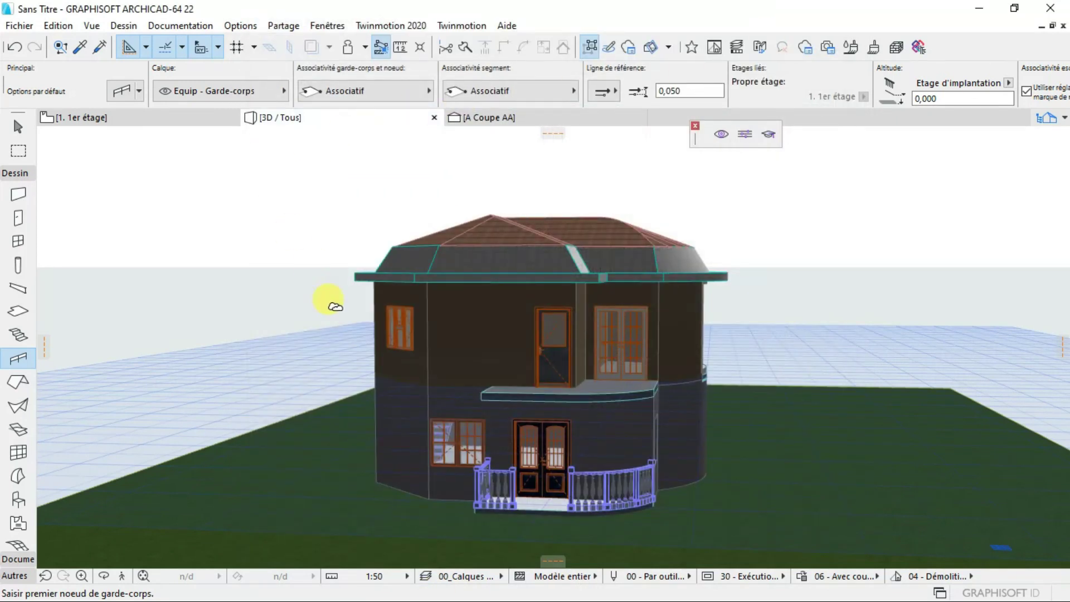
pyautogui.scroll(3, 363, 302)
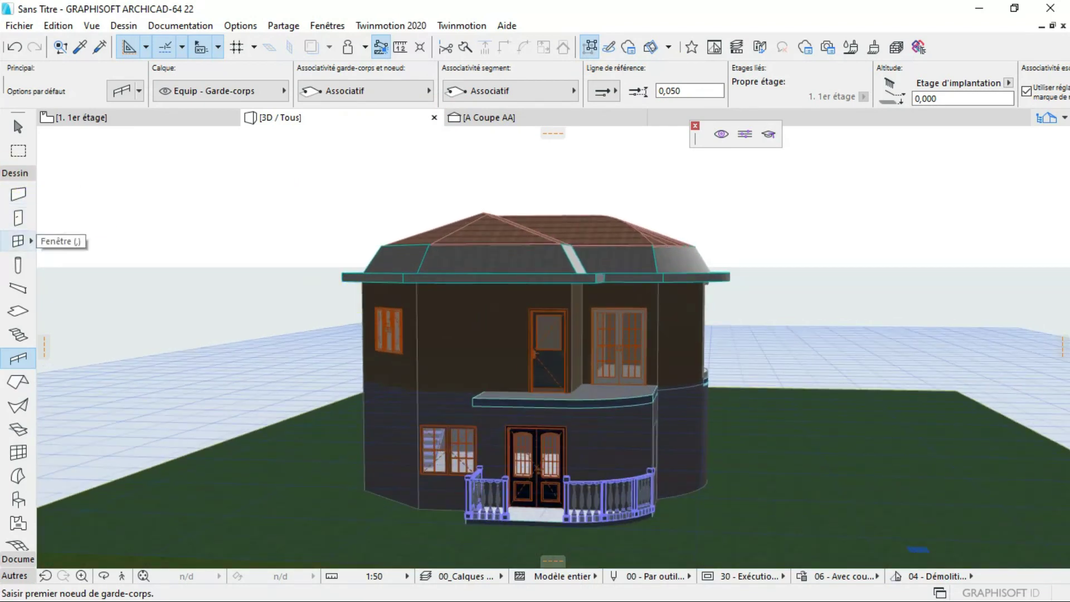
# Switch to the other open ARCHICAD project with the empty ground-floor plan and leave its Wall tool
pyautogui.press('super')
pyautogui.moveTo(16, 254)
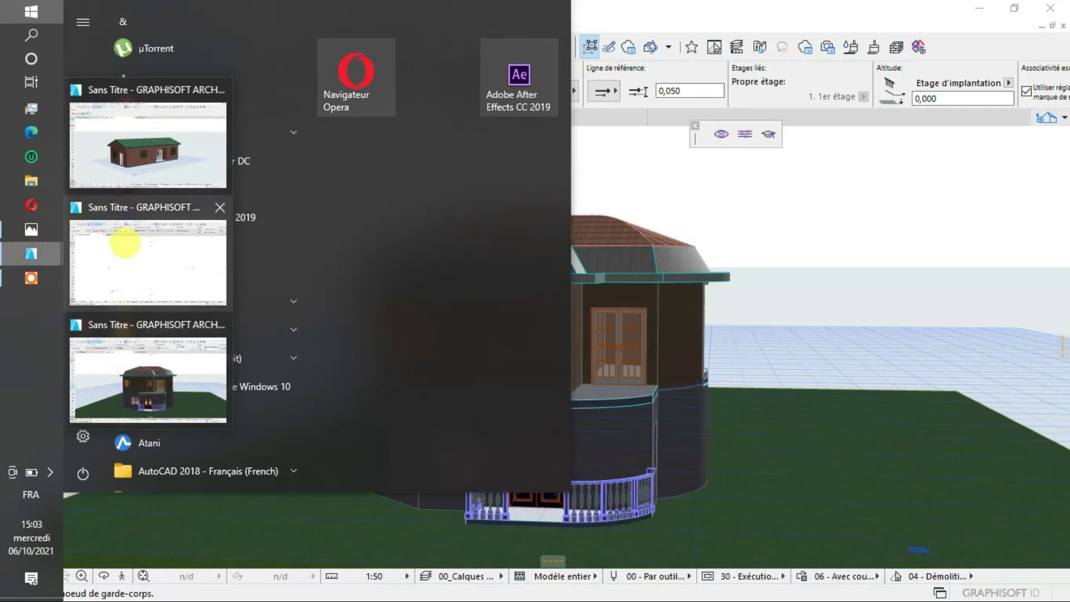
pyautogui.click(153, 258)
pyautogui.scroll(2, 572, 303)
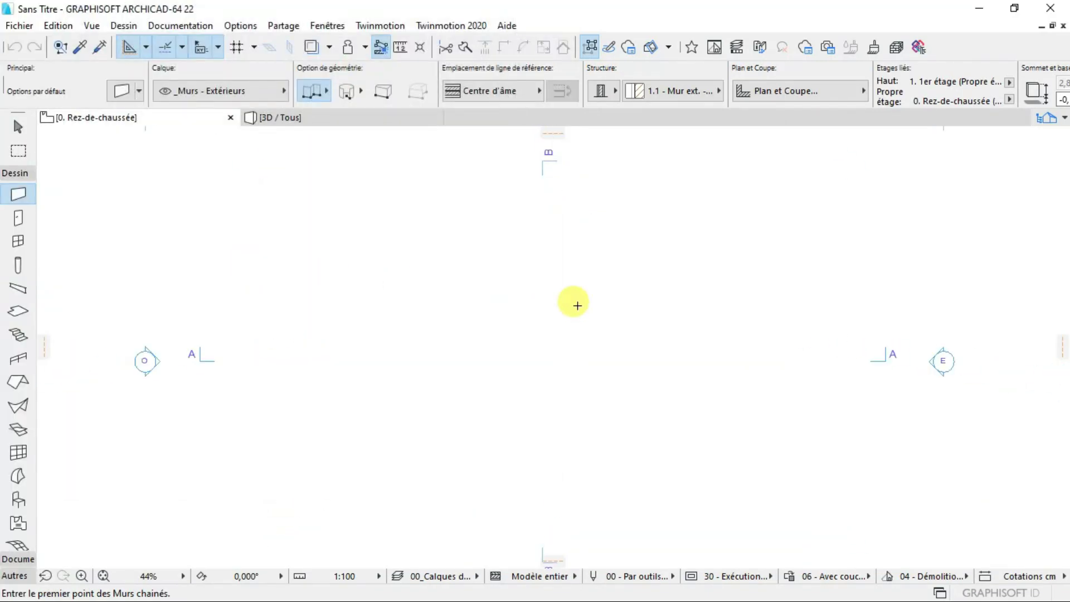
pyautogui.scroll(3, 570, 304)
pyautogui.scroll(-5, 557, 303)
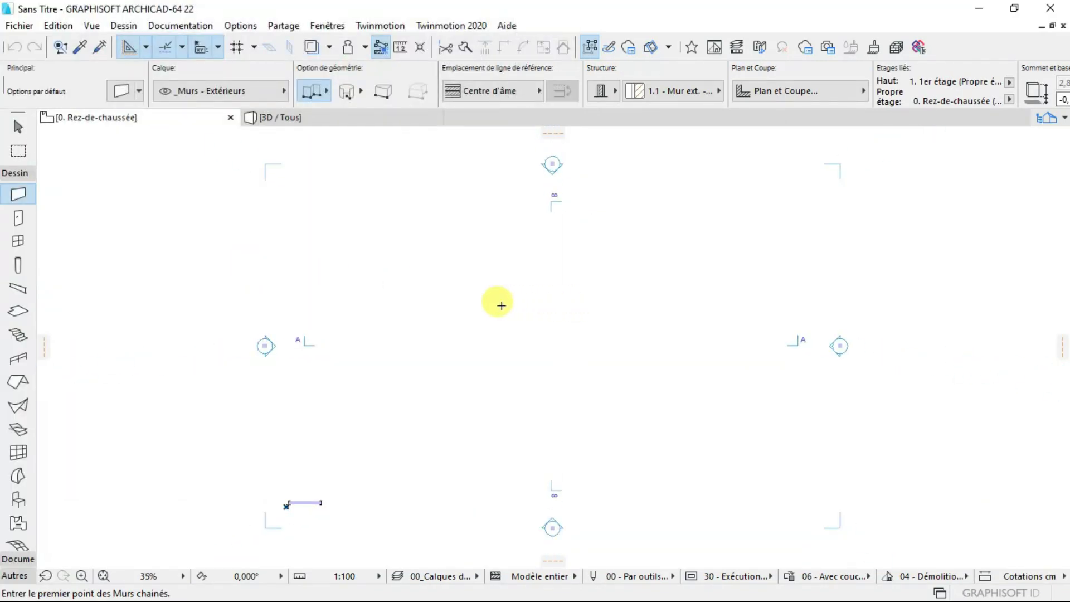
pyautogui.scroll(5, 442, 292)
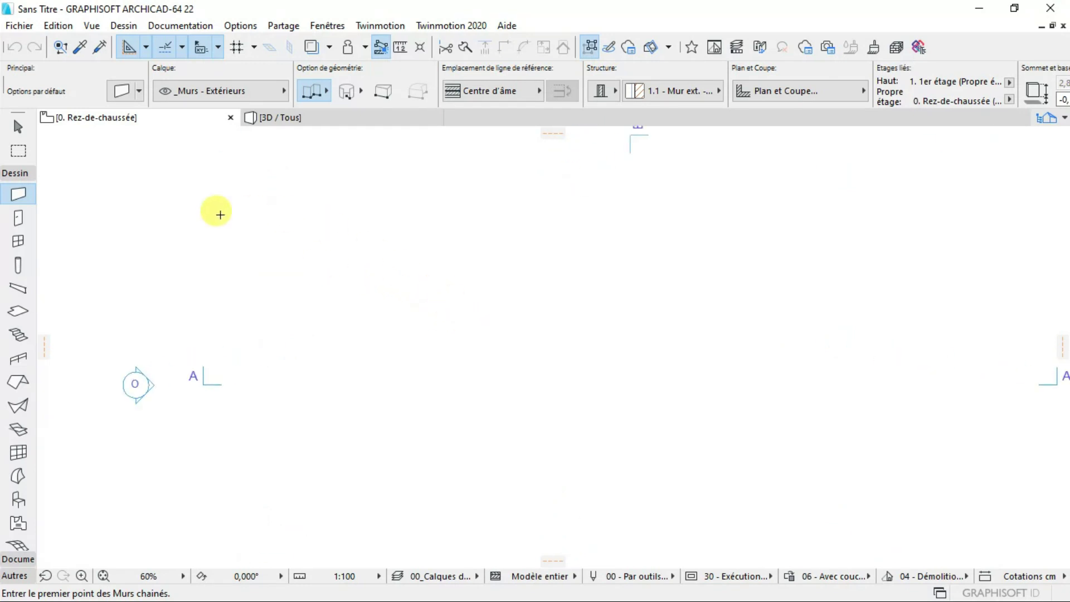
pyautogui.press('Escape')
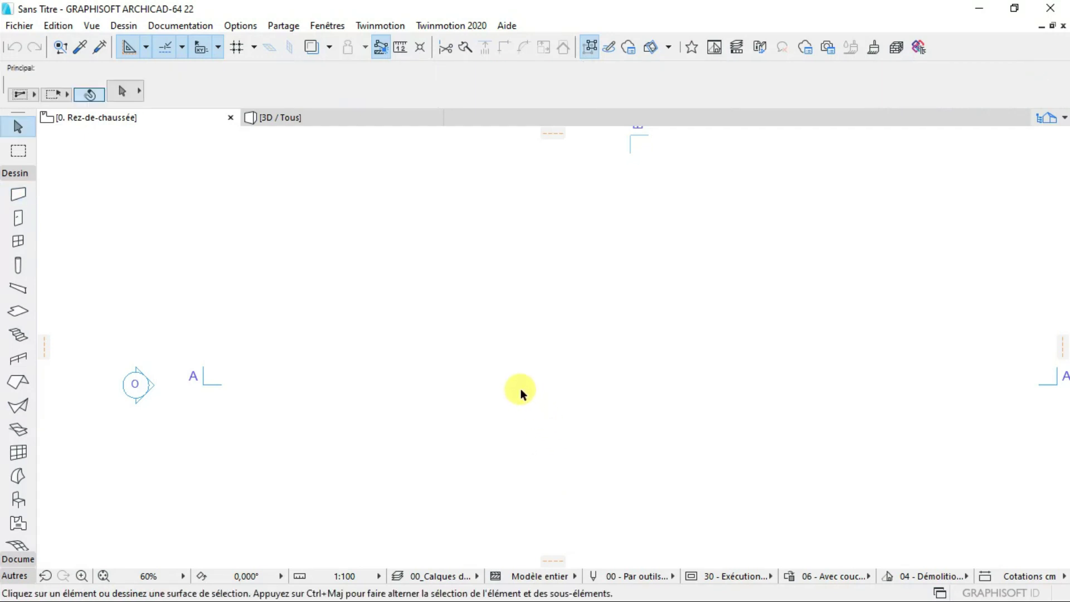
pyautogui.scroll(-10, 502, 384)
pyautogui.scroll(10, 499, 368)
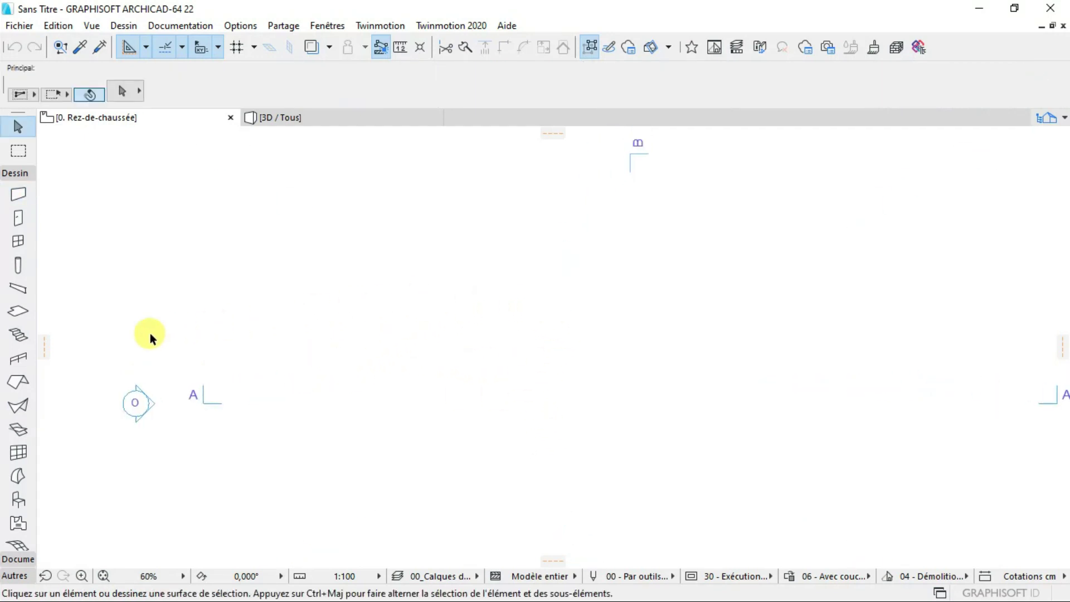
# Open the default railing settings and remove the handrail below the top rail from the segment
pyautogui.click(17, 357)
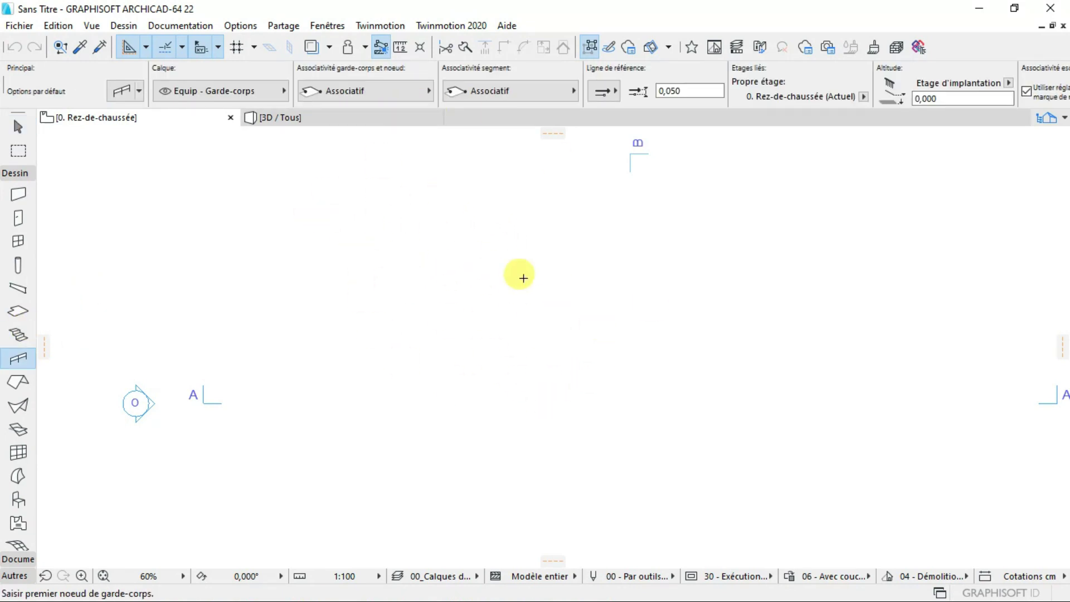
pyautogui.scroll(-1, 423, 247)
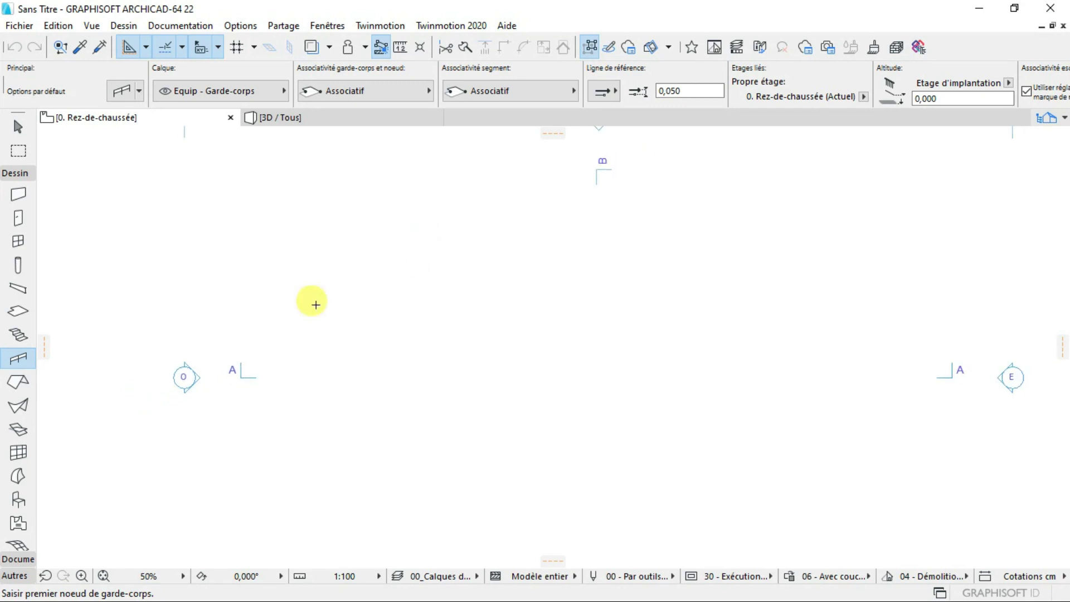
pyautogui.doubleClick(18, 358)
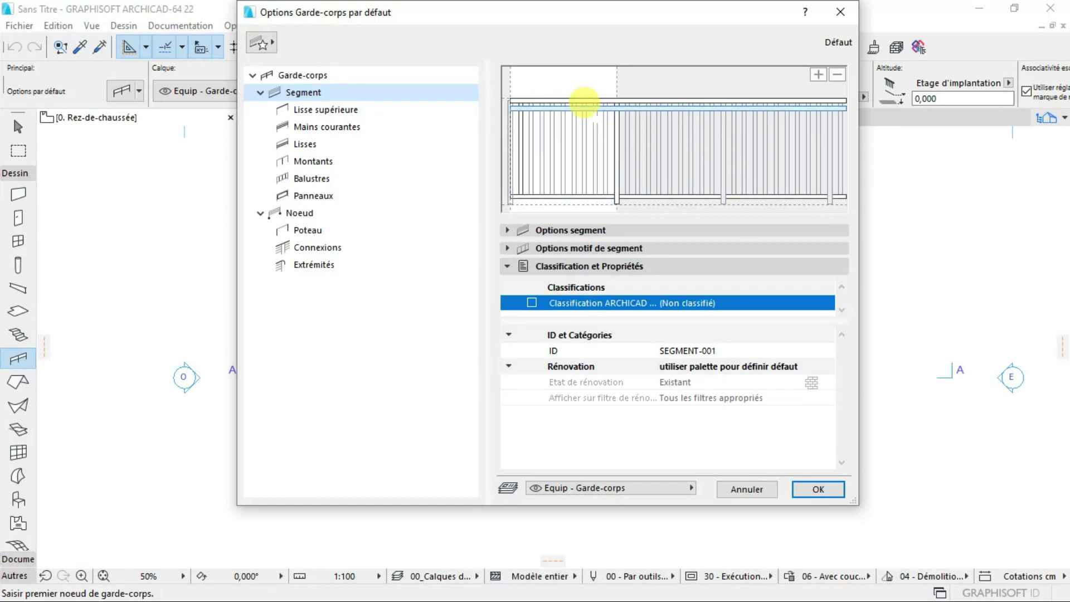
pyautogui.click(583, 106)
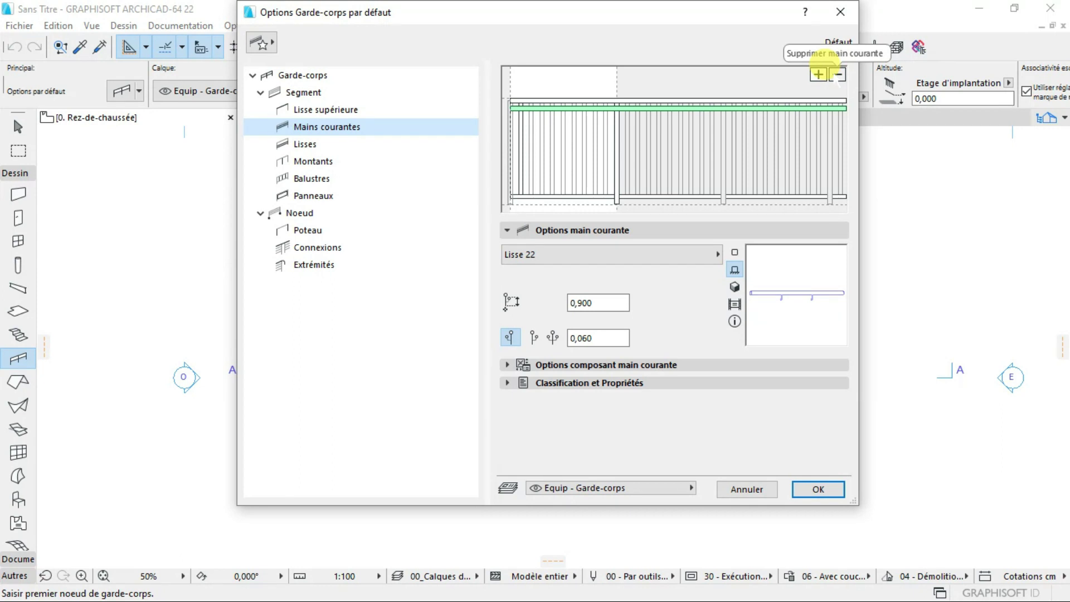
pyautogui.click(837, 75)
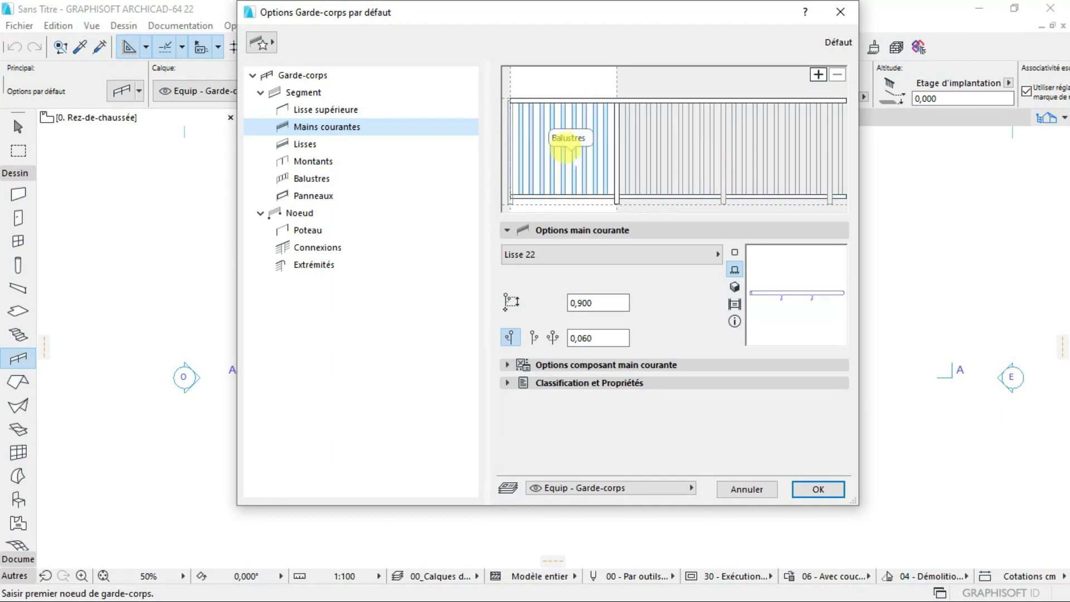
# Change the segment's baluster type to Pilastre 22 and accept the default railing settings
pyautogui.click(565, 150)
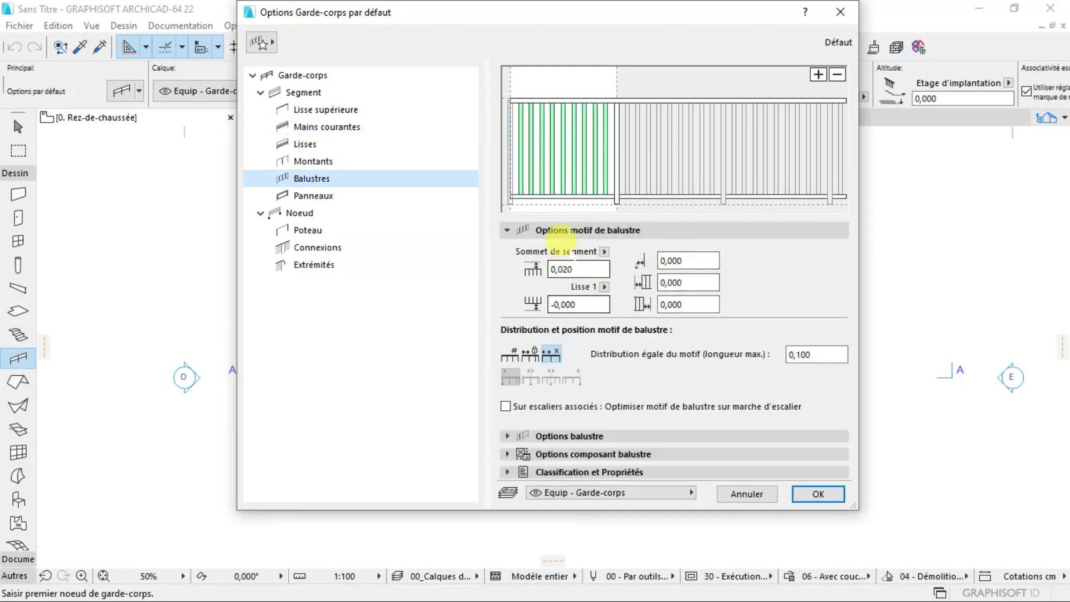
pyautogui.click(632, 435)
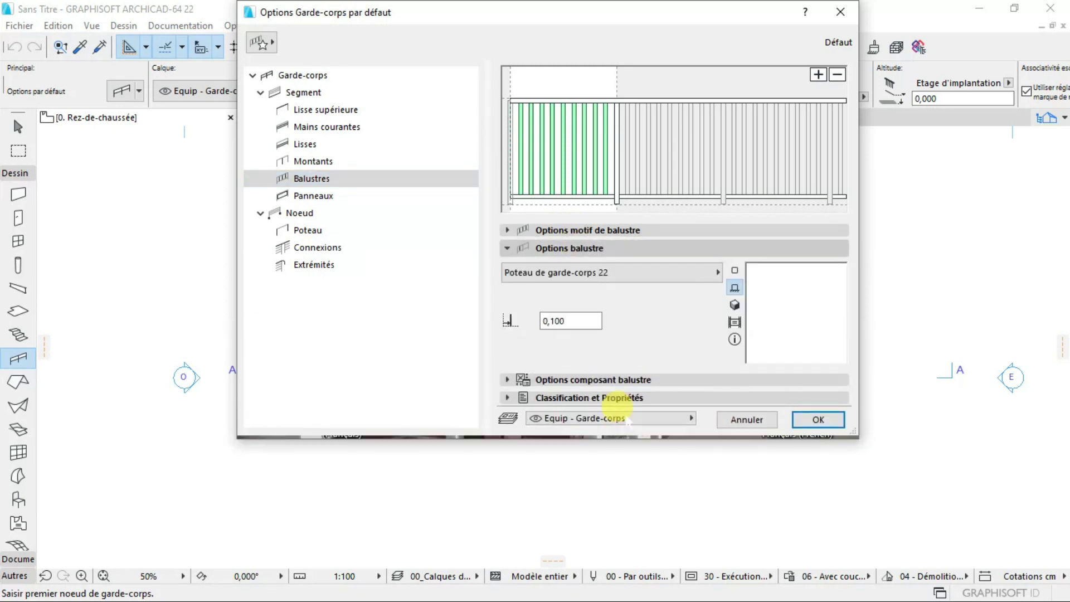
pyautogui.click(672, 271)
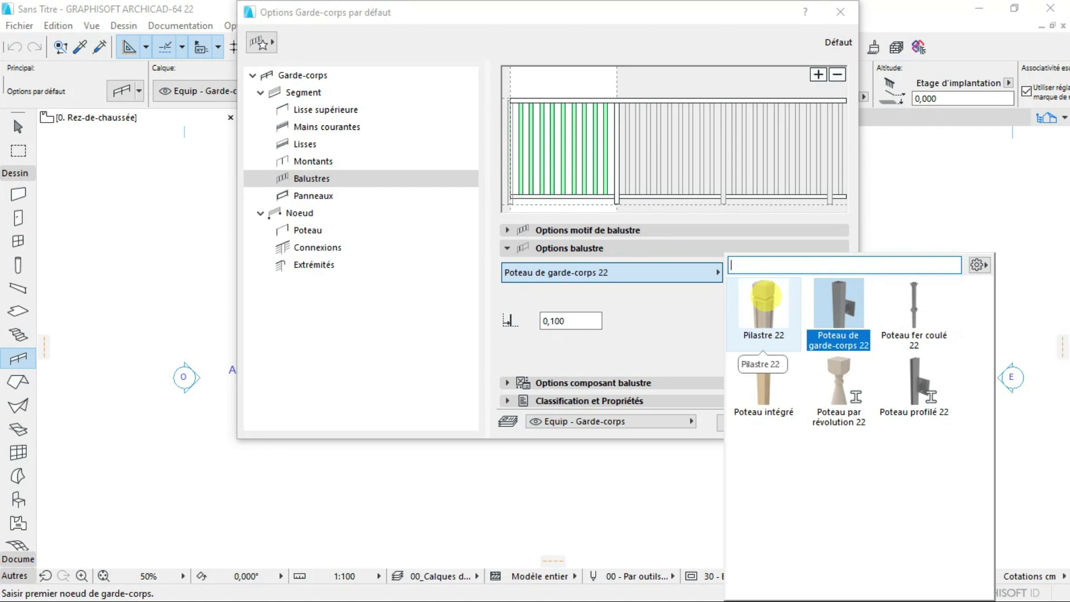
pyautogui.click(776, 310)
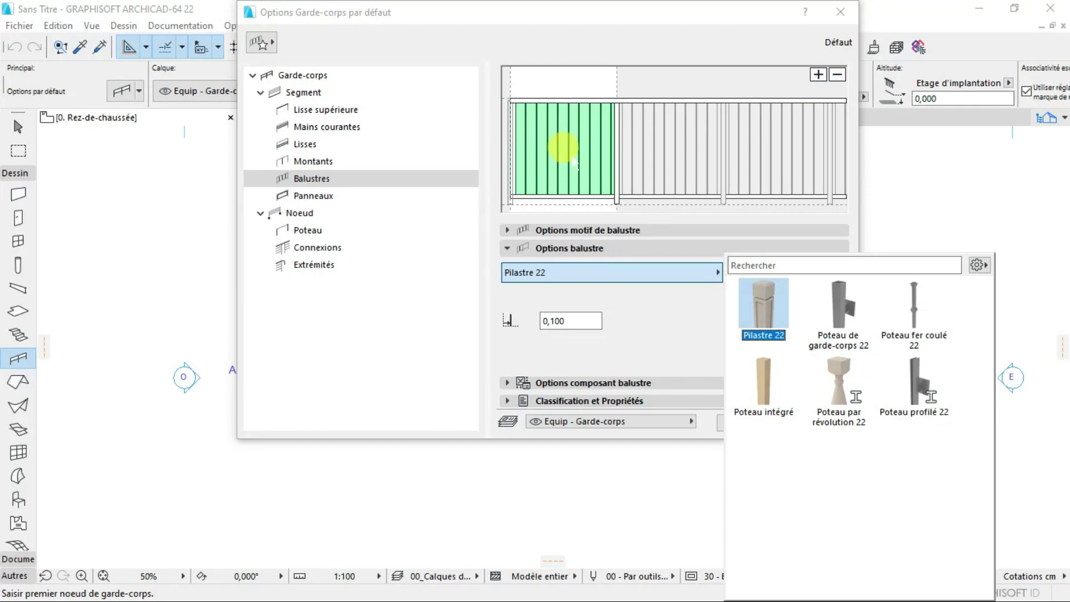
pyautogui.click(916, 157)
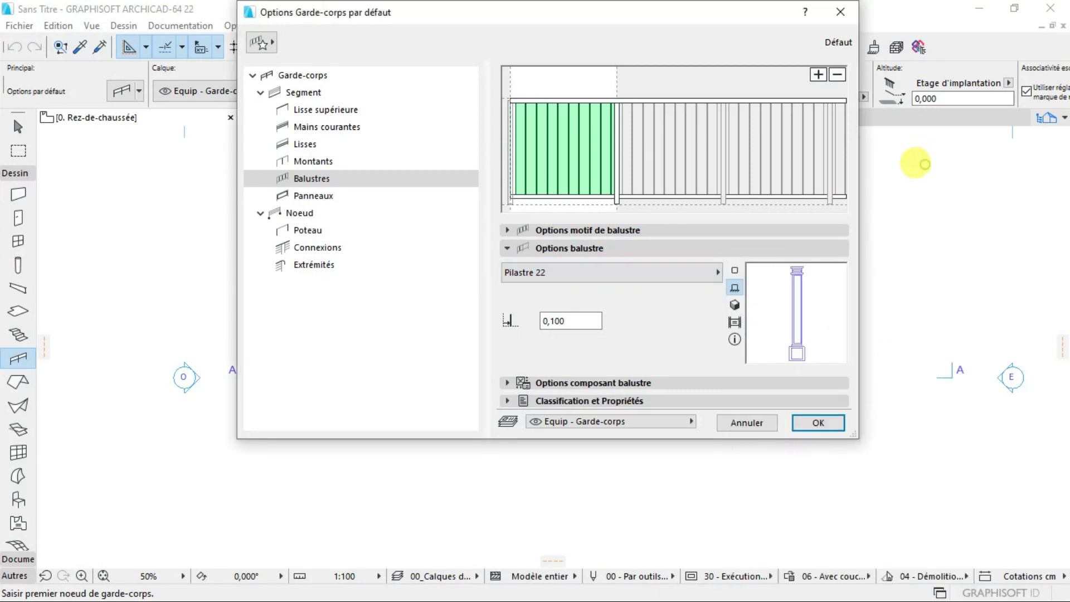
pyautogui.click(818, 421)
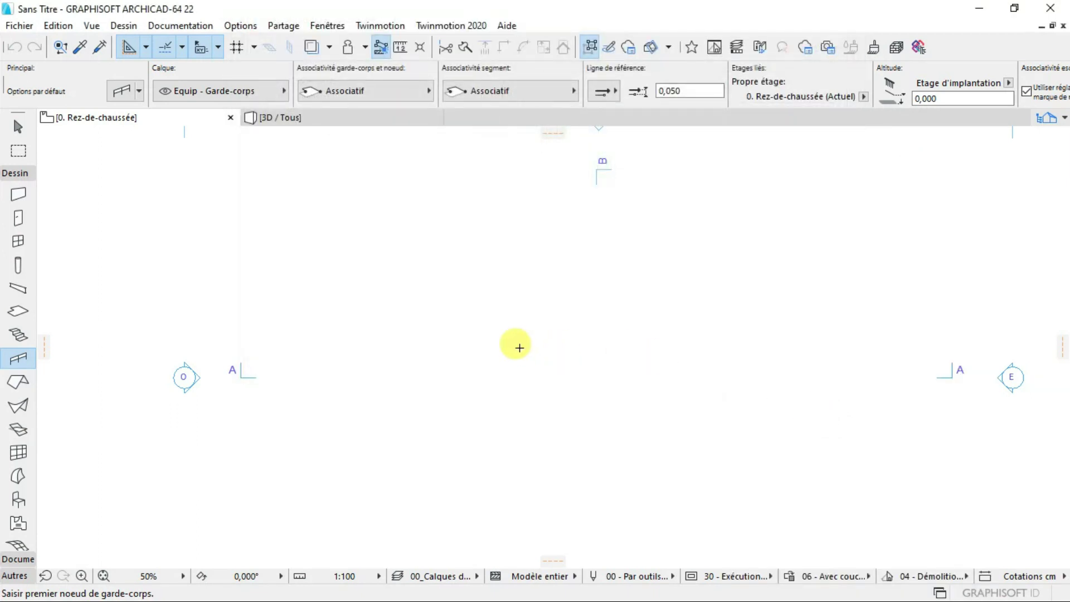
# Draw a U-shaped railing on the ground-floor plan, open on its right side, with horizontal legs about 4 m long
pyautogui.click(504, 257)
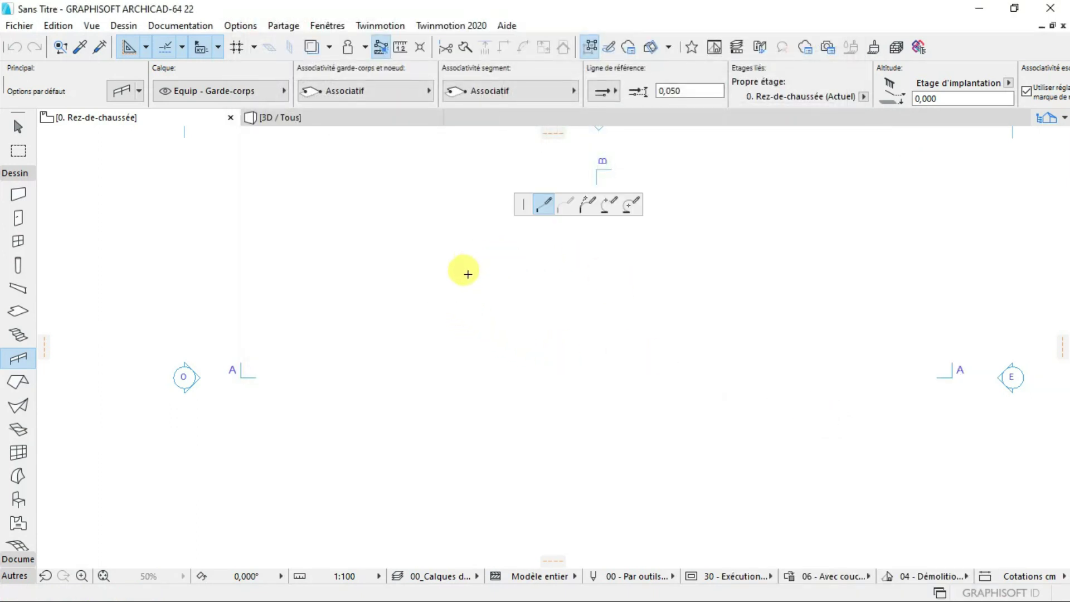
pyautogui.click(440, 257)
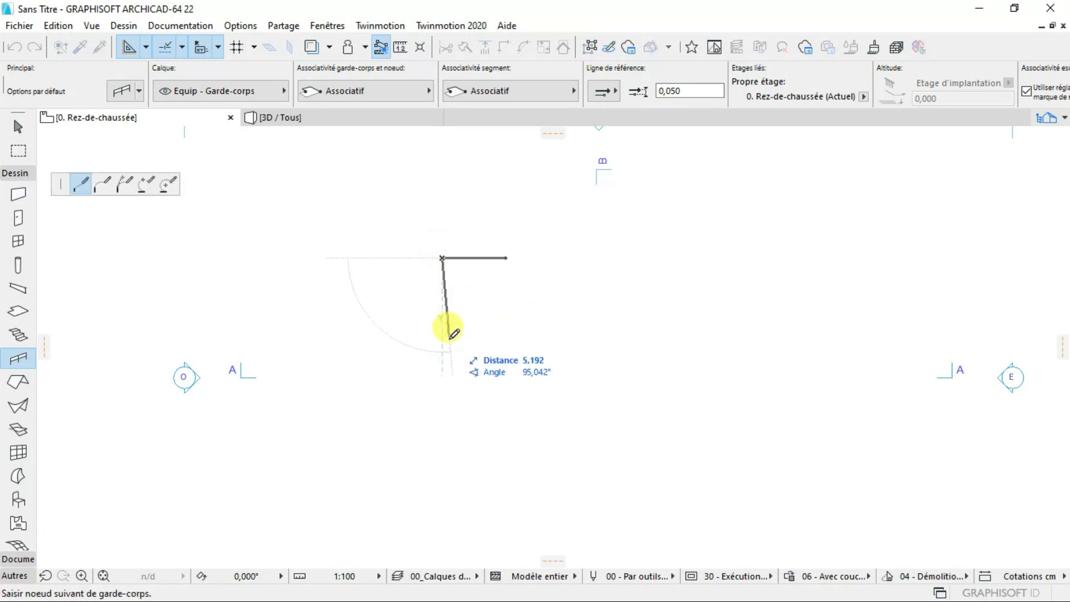
pyautogui.click(439, 335)
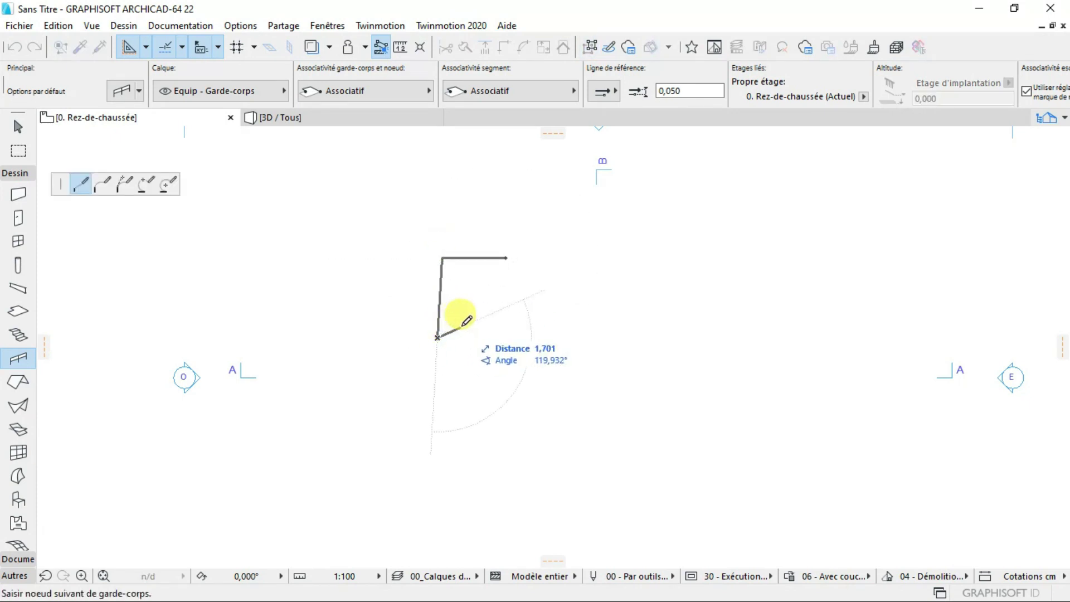
pyautogui.press('BackSpace')
pyautogui.click(442, 327)
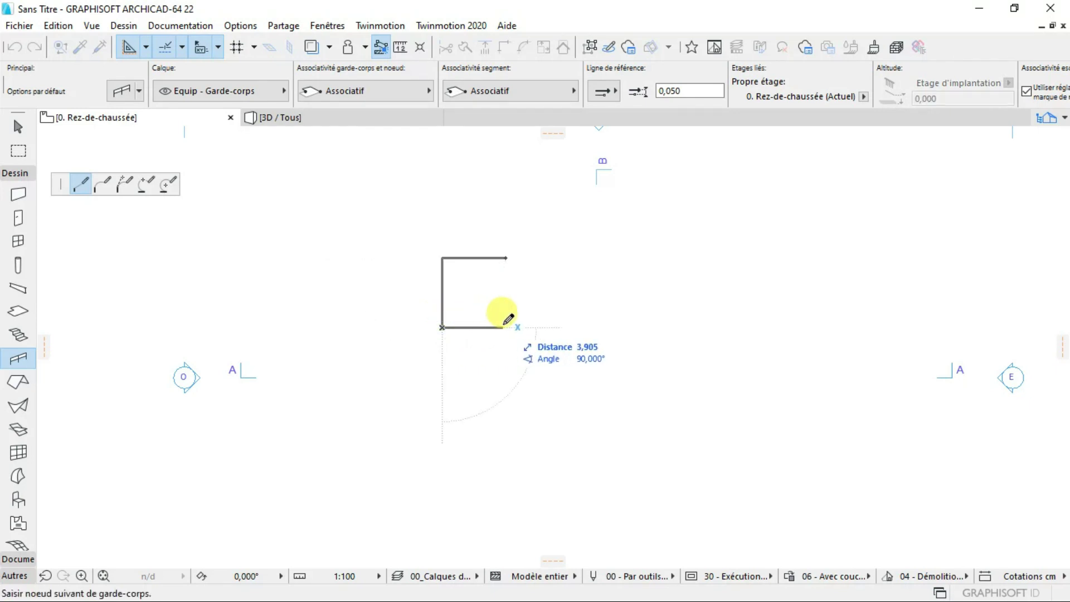
pyautogui.click(506, 326)
pyautogui.rightClick(517, 314)
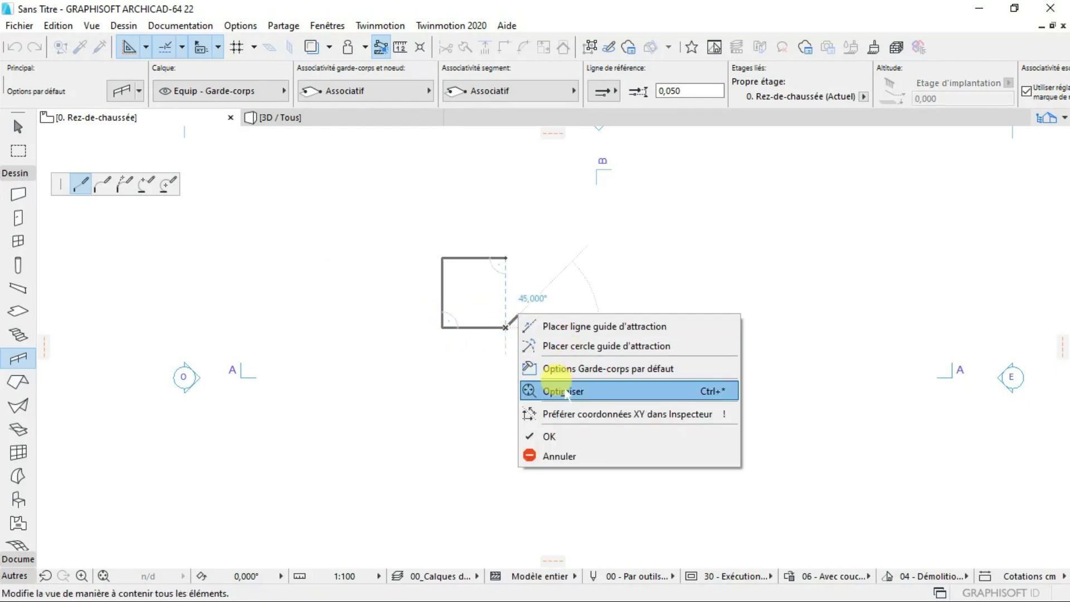
pyautogui.click(556, 432)
pyautogui.scroll(1, 454, 294)
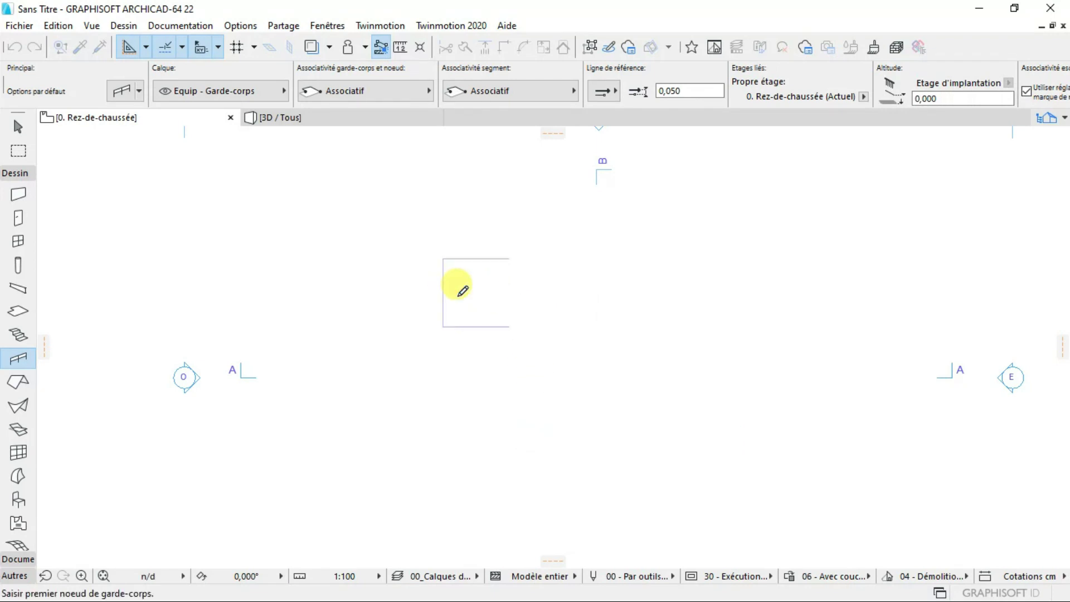
pyautogui.scroll(5, 454, 294)
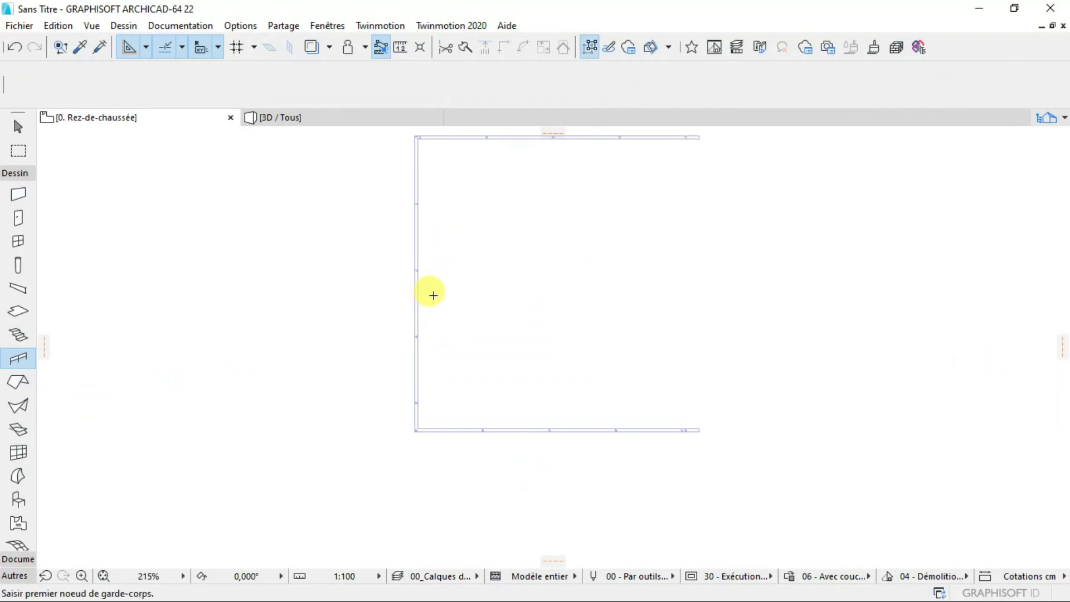
# Curve the railing's vertical side outward into an arc with a bulge of about 1.9 m
pyautogui.press('Escape')
pyautogui.click(413, 299)
pyautogui.click(413, 279)
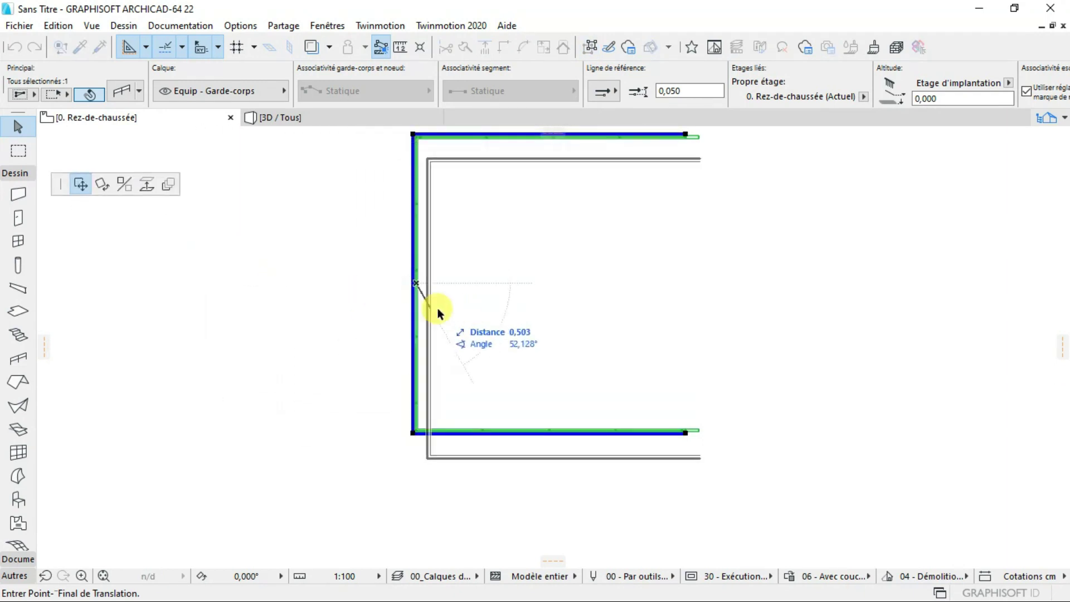
pyautogui.press('Escape')
pyautogui.click(411, 283)
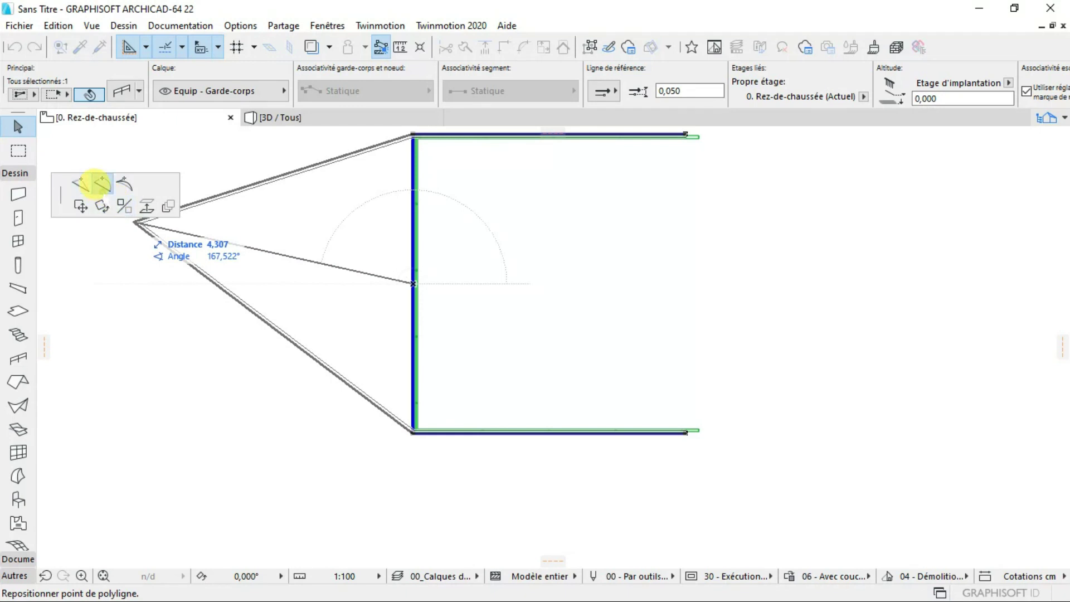
pyautogui.click(100, 184)
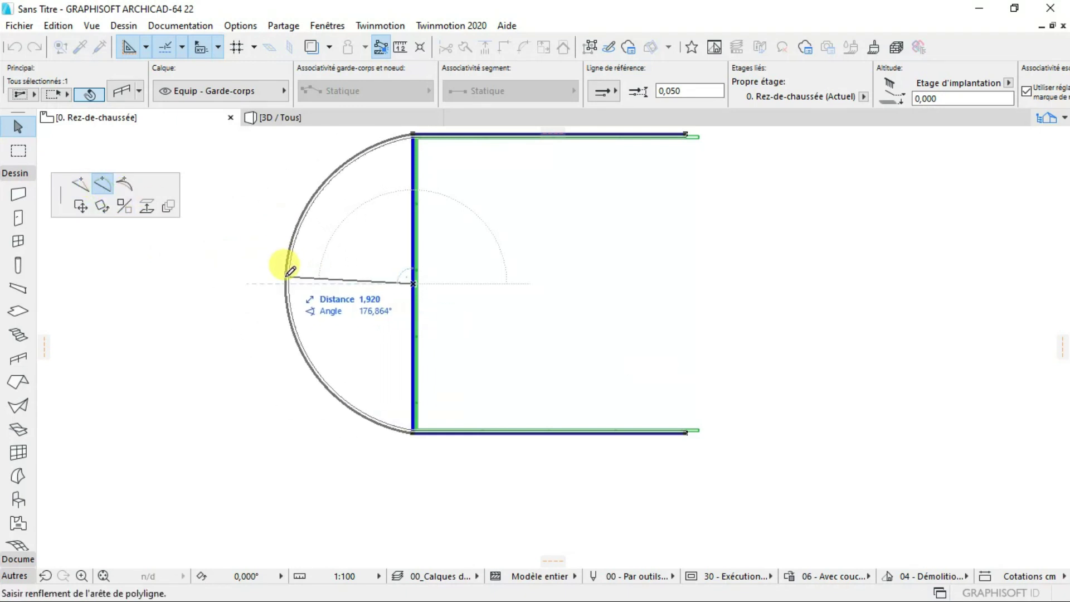
pyautogui.click(283, 270)
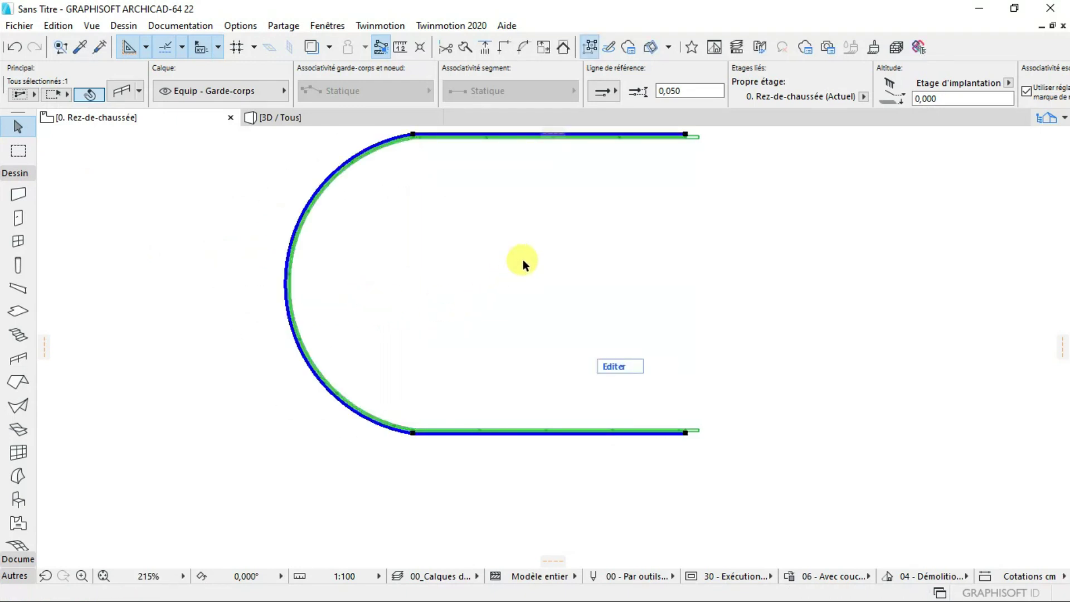
# Examine the curved railing and its pilaster balusters in the 3D view from a low outside angle
pyautogui.click(298, 116)
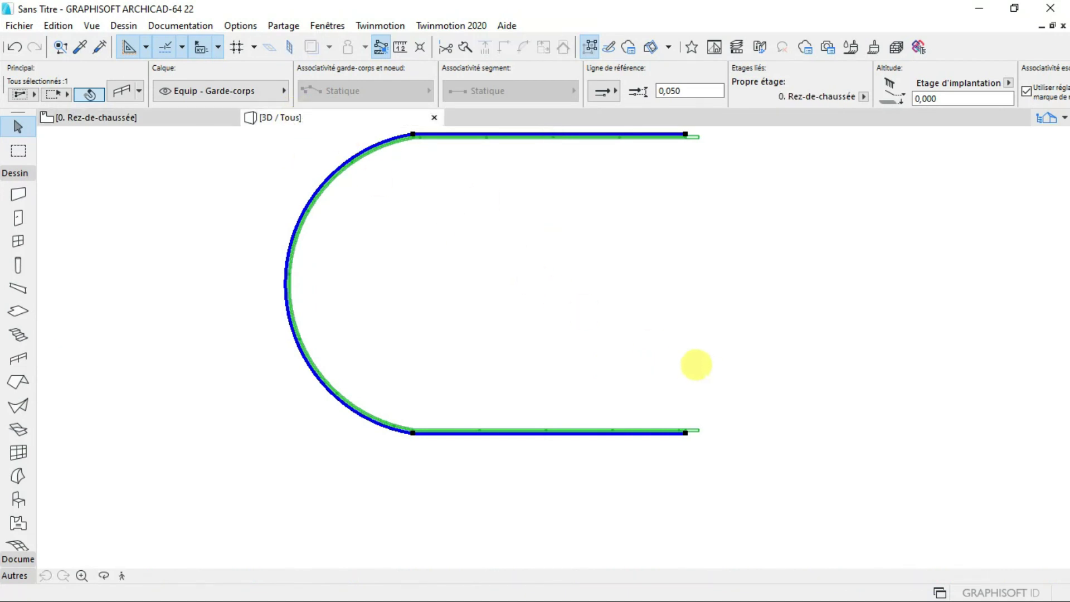
pyautogui.scroll(5, 497, 317)
pyautogui.scroll(5, 543, 333)
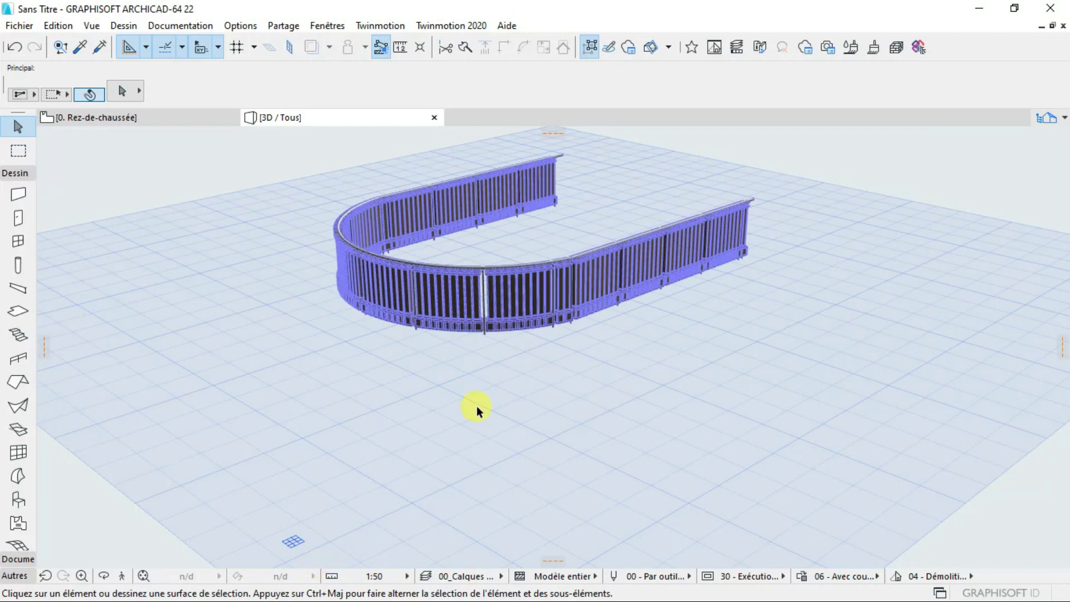
pyautogui.click(143, 576)
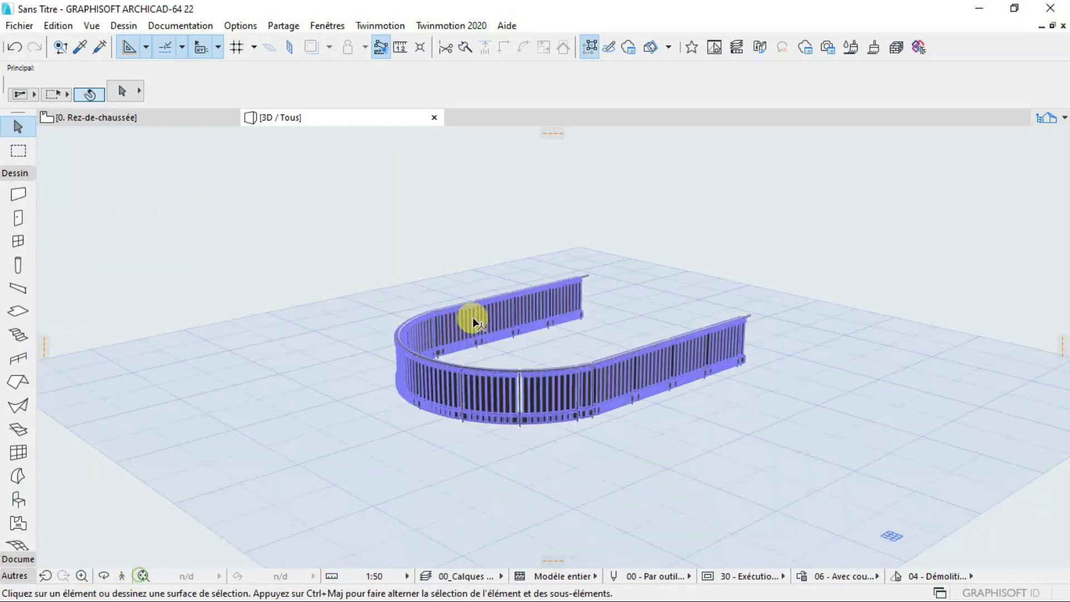
pyautogui.moveTo(495, 432); pyautogui.dragTo(513, 479)
pyautogui.moveTo(118, 558); pyautogui.dragTo(401, 435)
pyautogui.scroll(5, 516, 401)
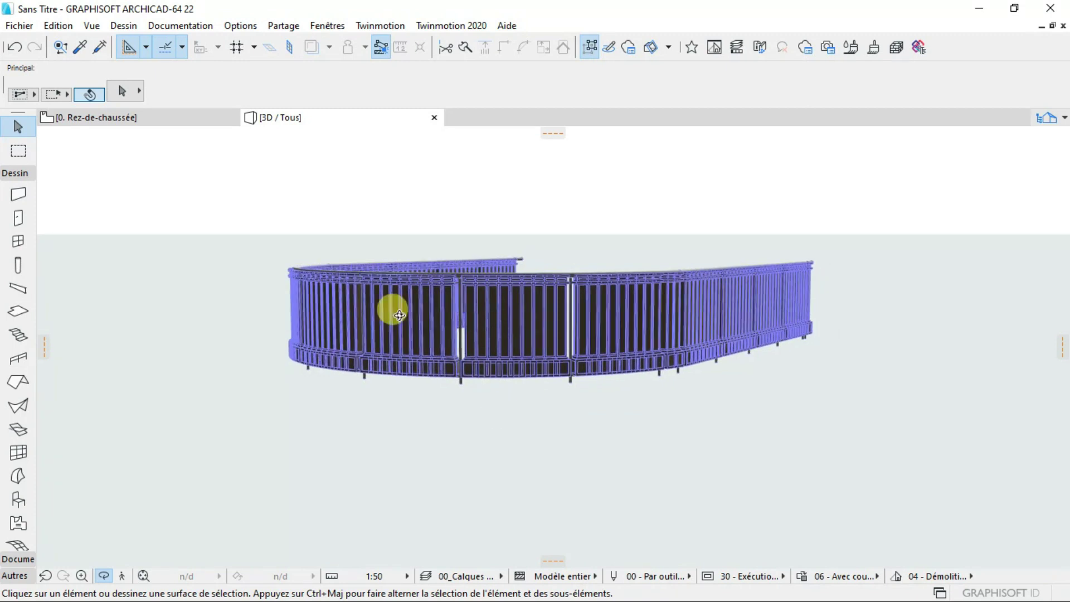
# On the ground-floor plan, set the default slab to a basic single-material structure with a thickness of 0.200 m
pyautogui.click(100, 118)
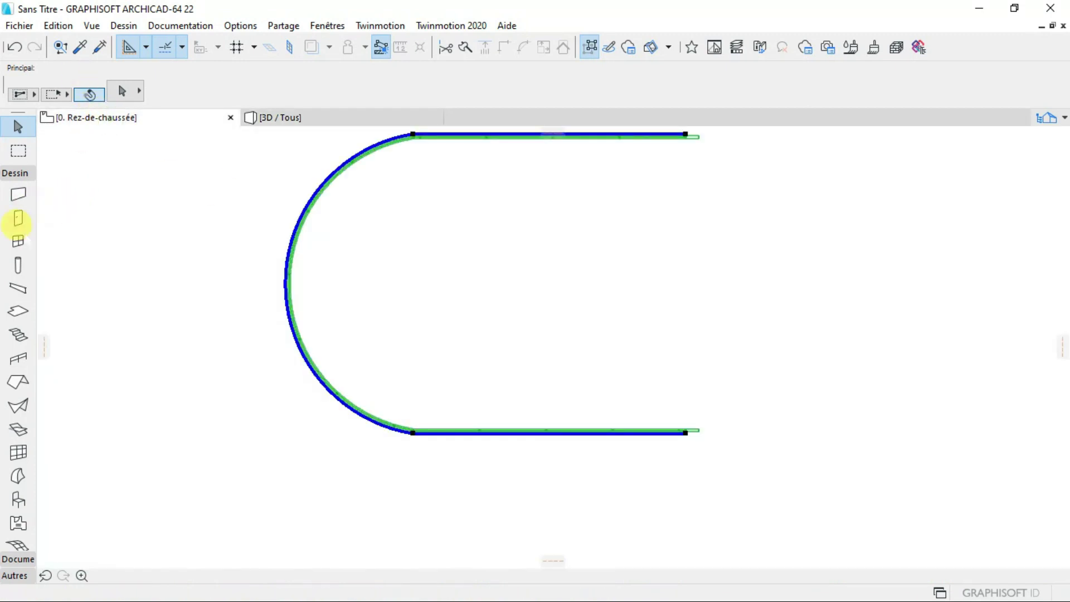
pyautogui.click(18, 310)
pyautogui.scroll(-5, 407, 289)
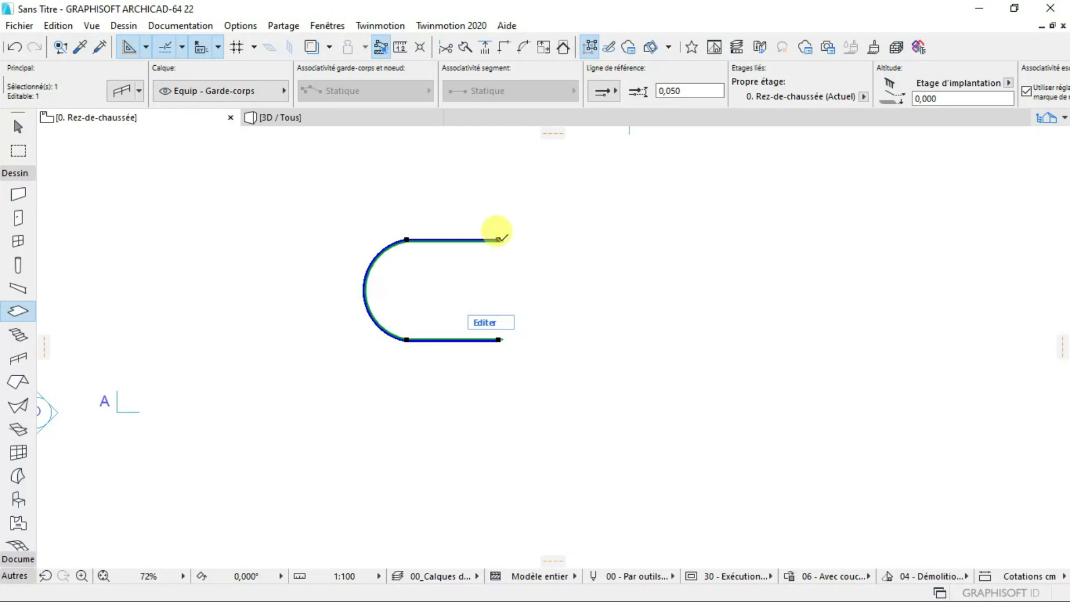
pyautogui.press('Escape')
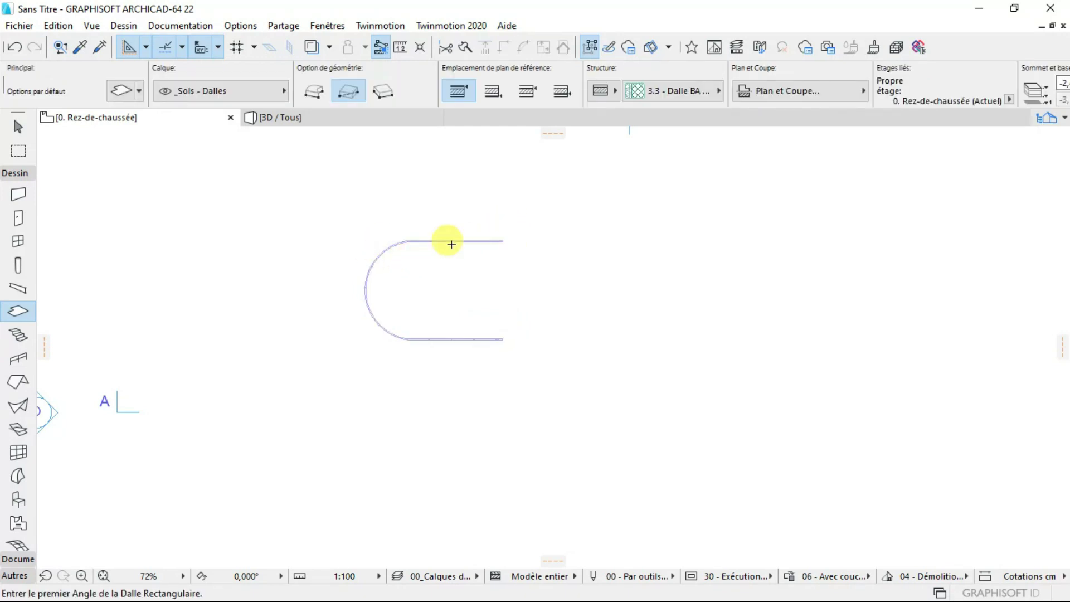
pyautogui.doubleClick(17, 311)
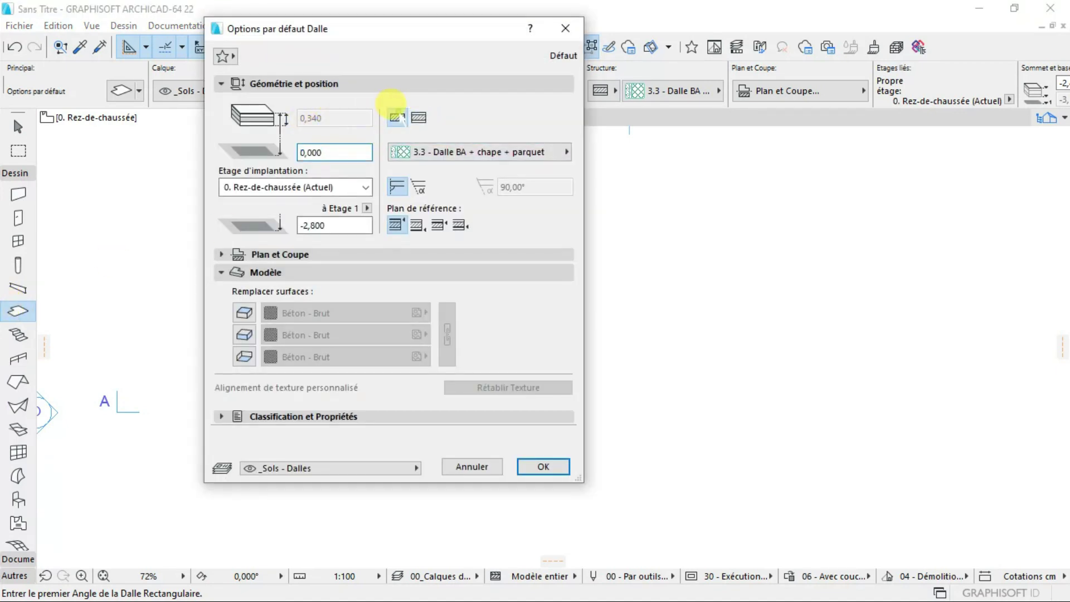
pyautogui.click(396, 117)
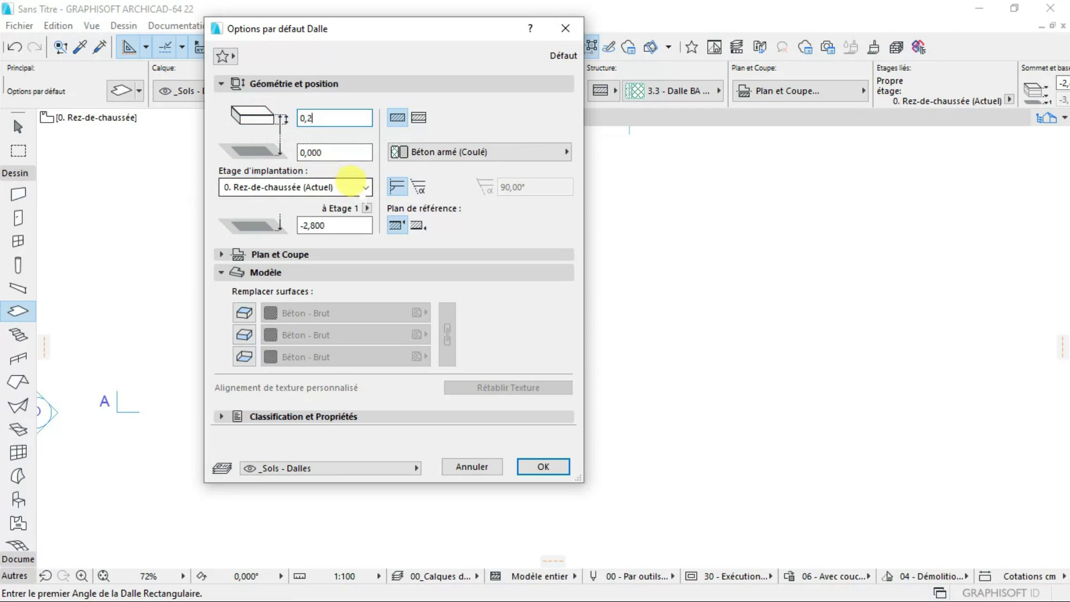
pyautogui.write('00')
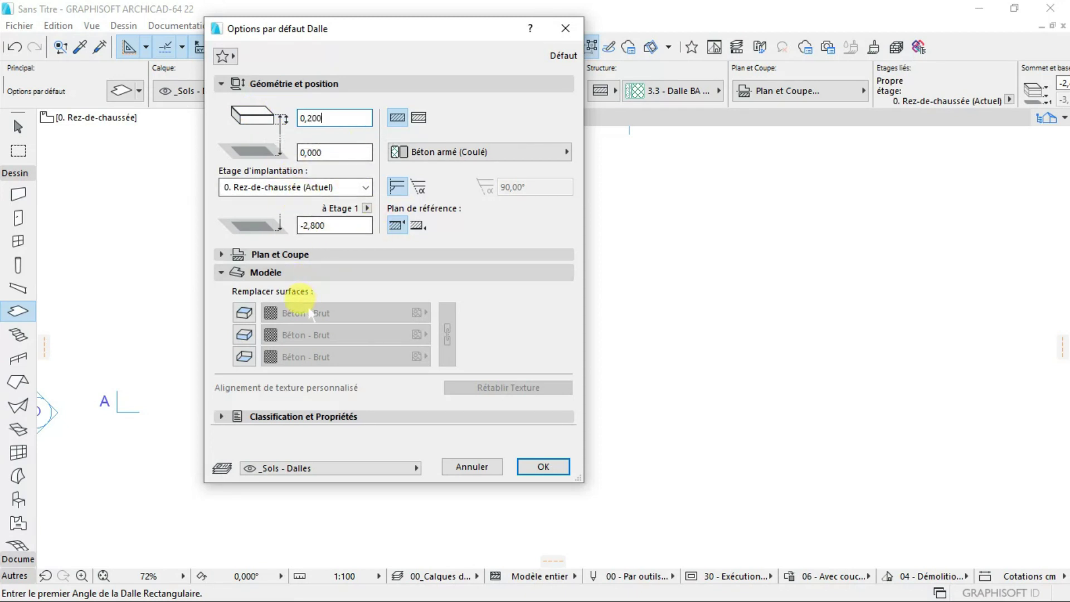
# Override the default slab's top surface with Carrelage - Anthracite 60x120 and accept the settings
pyautogui.click(250, 313)
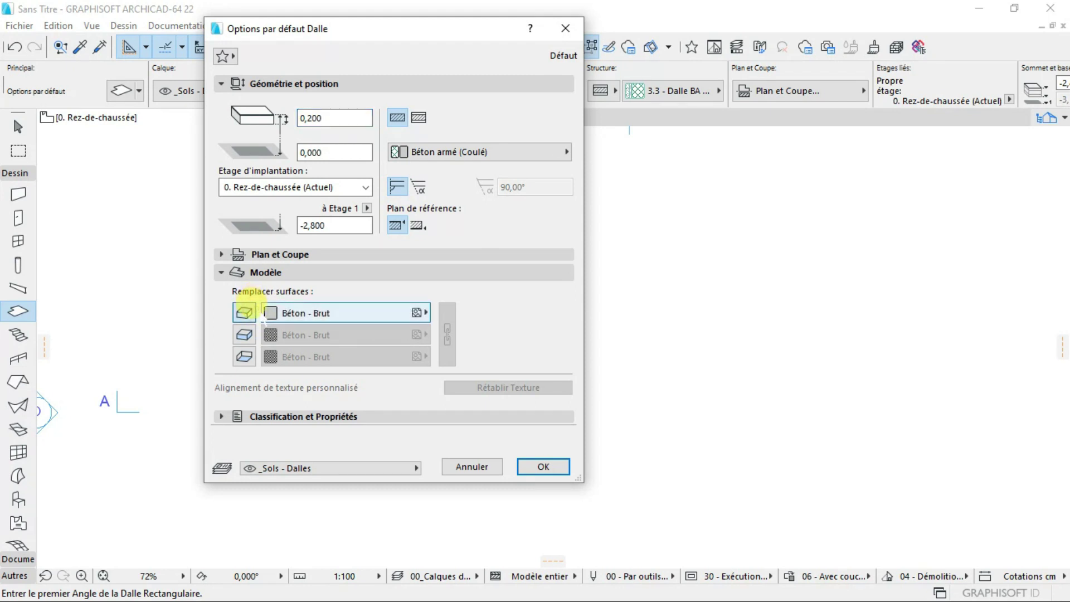
pyautogui.click(323, 319)
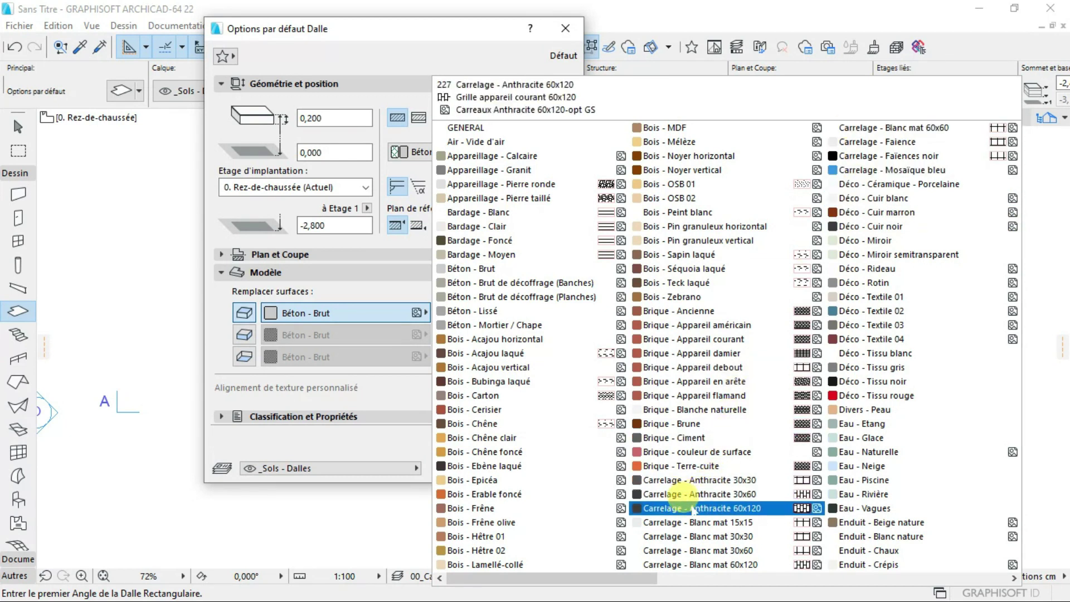
pyautogui.click(686, 508)
pyautogui.click(543, 467)
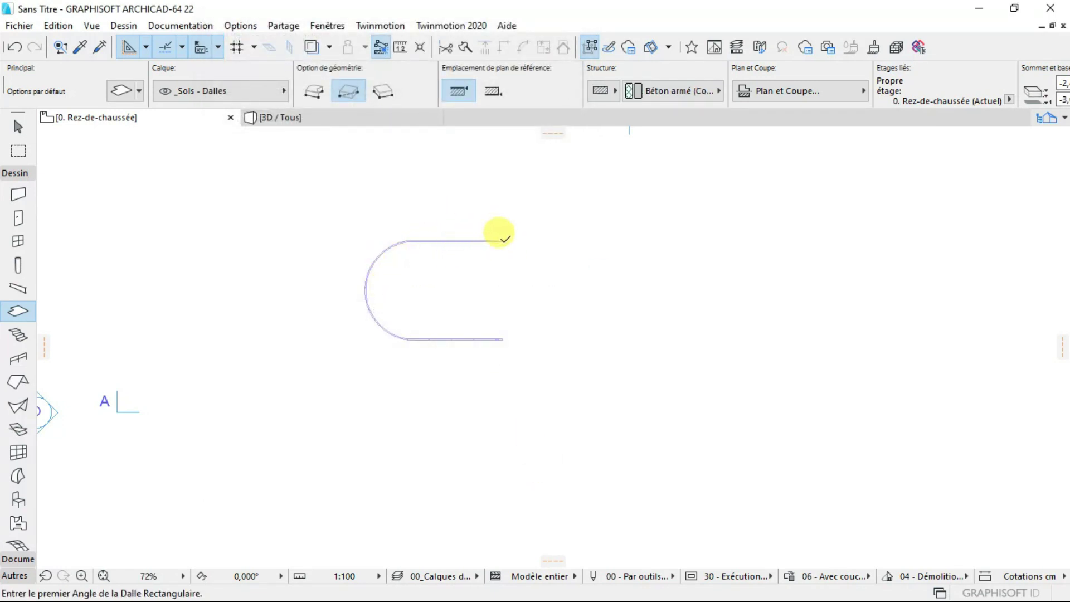
# Draw a rectangular slab about 4.3 m wide between the railing's two straight legs
pyautogui.click(502, 241)
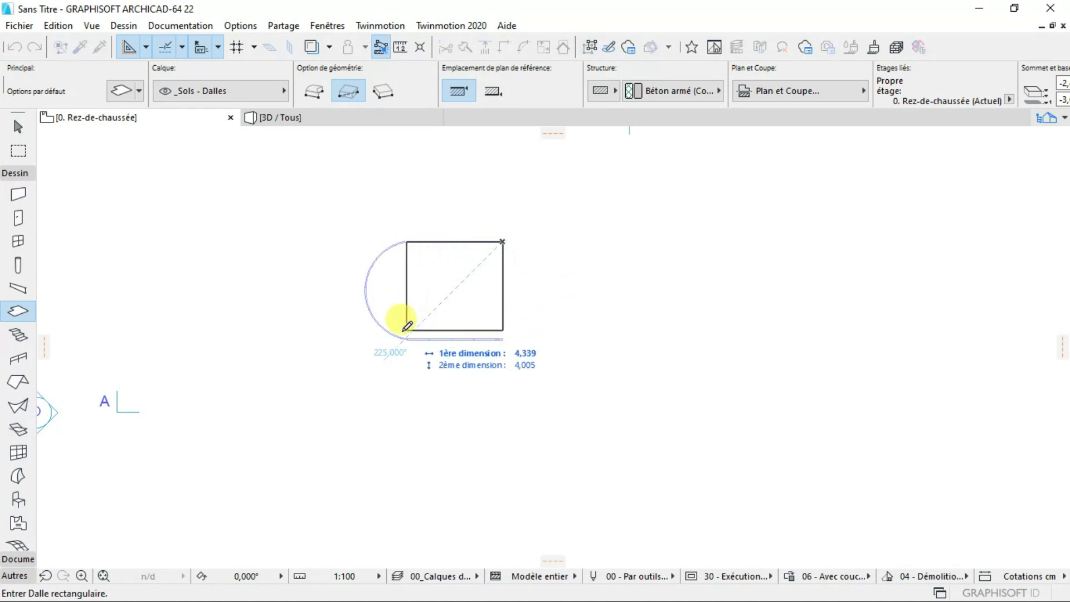
pyautogui.click(408, 333)
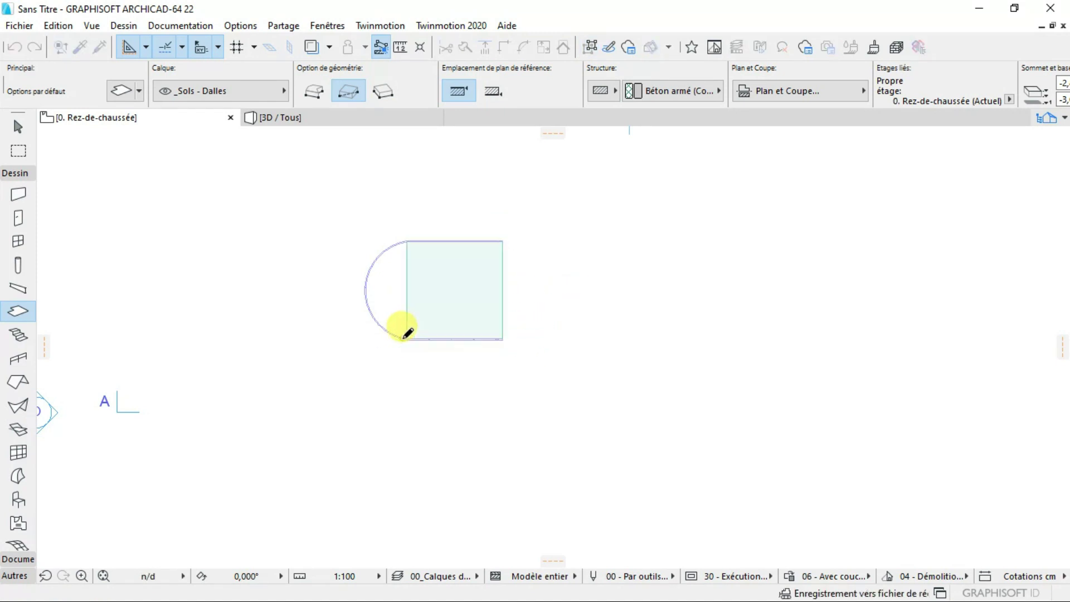
pyautogui.scroll(3, 322, 249)
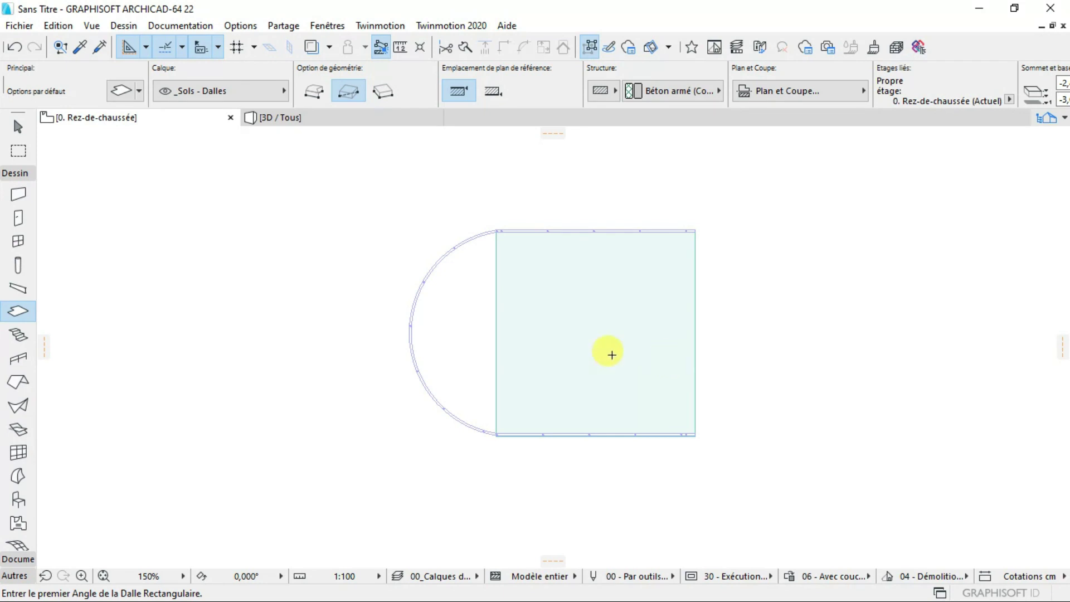
pyautogui.press('Escape')
# Curve the slab's straight edge on the arc side outward to follow the railing's arc
pyautogui.click(497, 343)
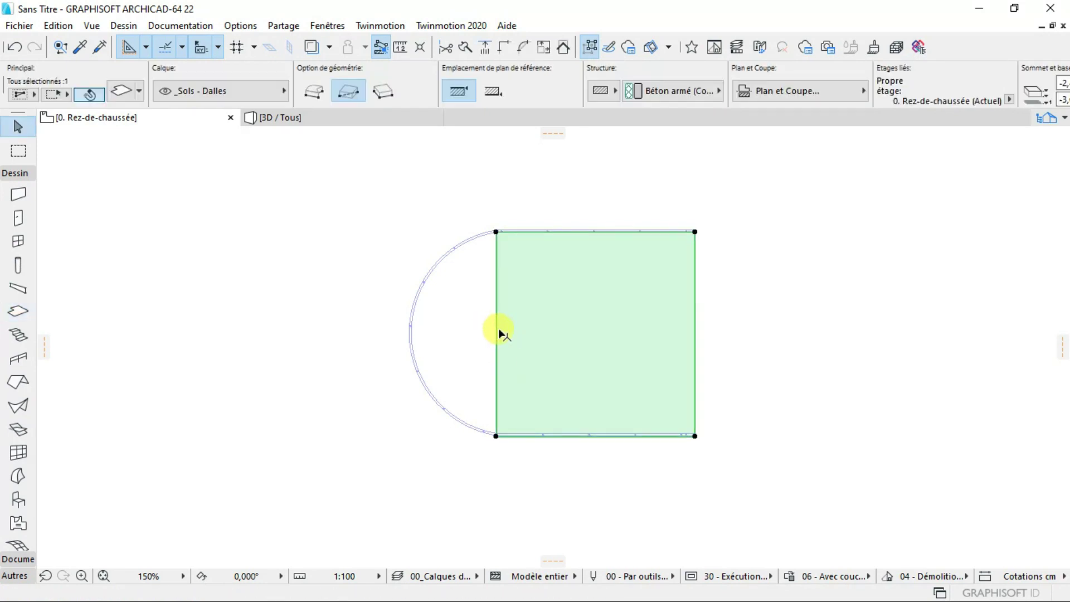
pyautogui.click(496, 330)
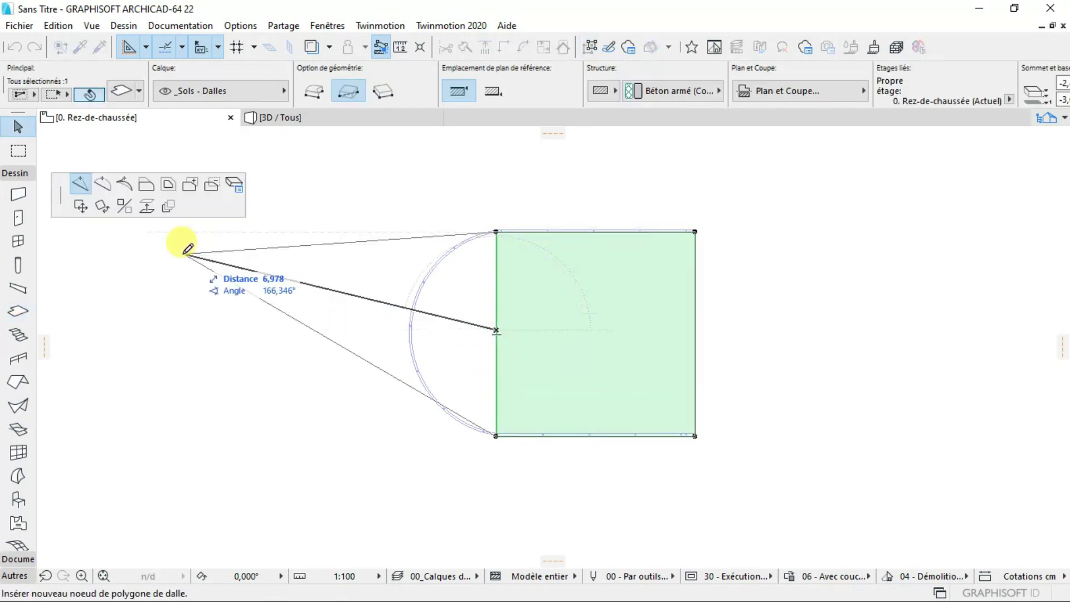
pyautogui.click(102, 183)
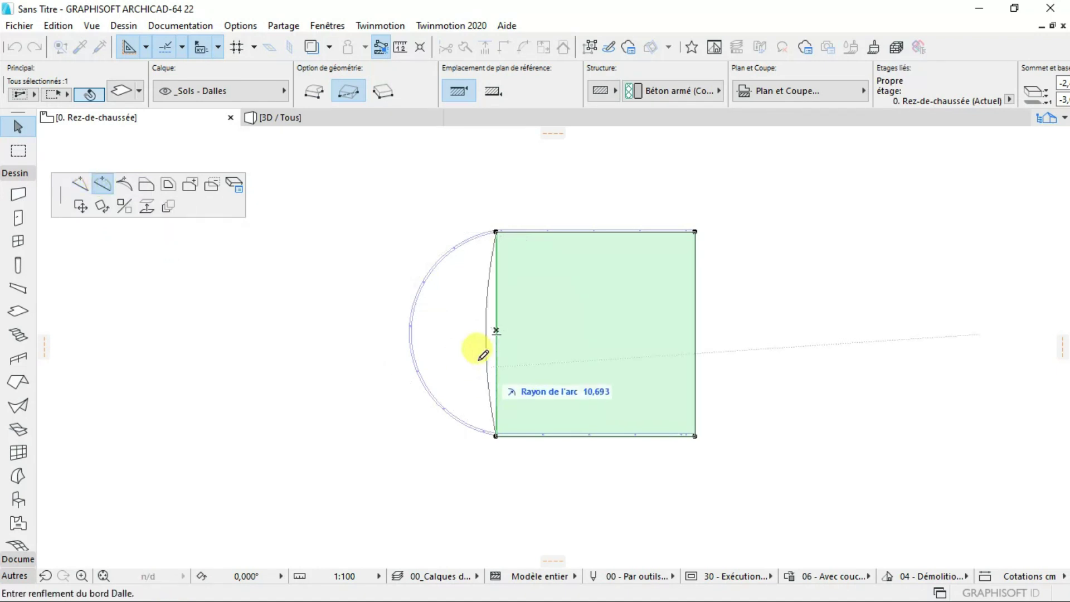
pyautogui.click(412, 332)
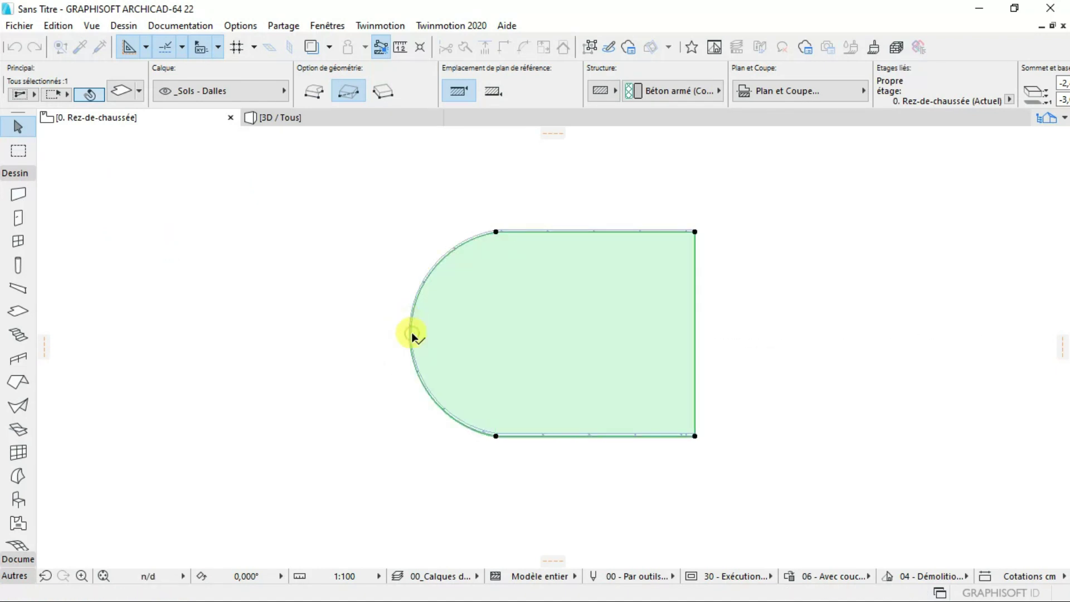
# In the 3D view, change the selected railing's baluster distribution to divide each segment into 5 divisions
pyautogui.click(317, 119)
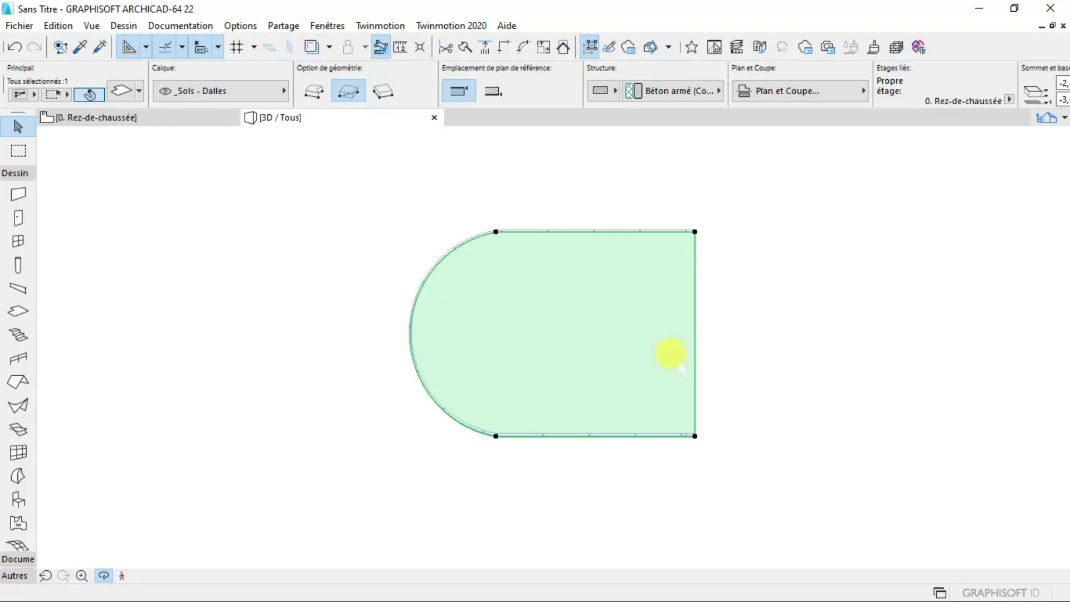
pyautogui.moveTo(438, 443); pyautogui.dragTo(328, 535)
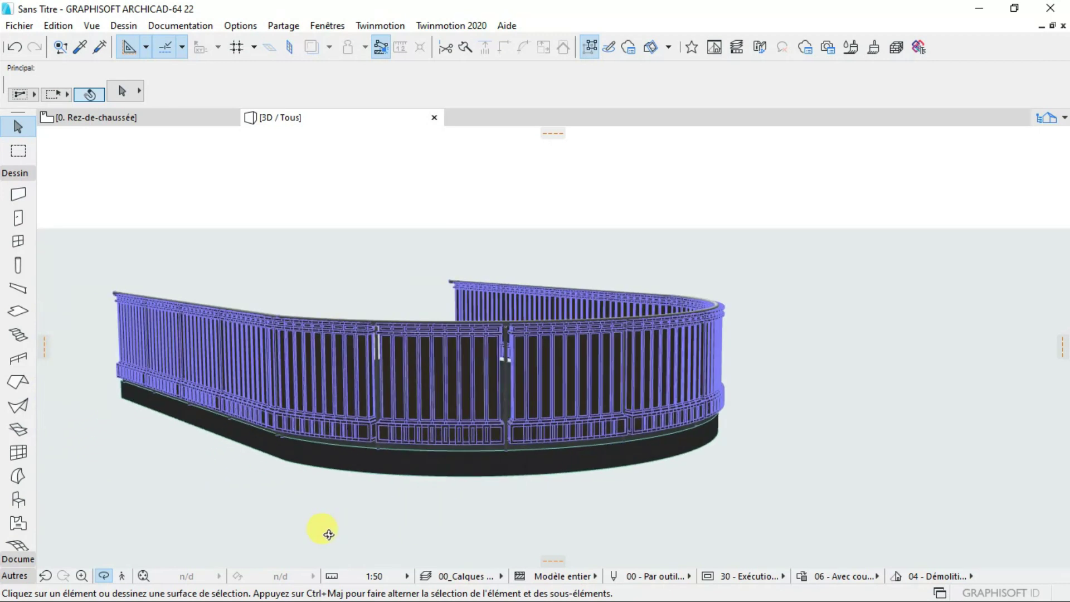
pyautogui.moveTo(360, 450); pyautogui.dragTo(527, 530)
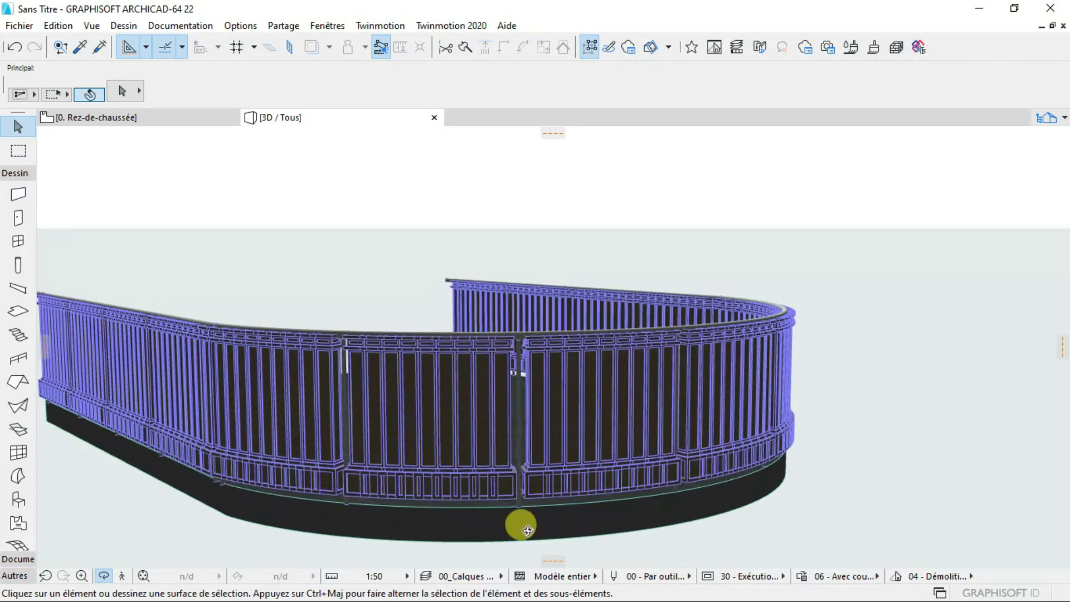
pyautogui.click(427, 436)
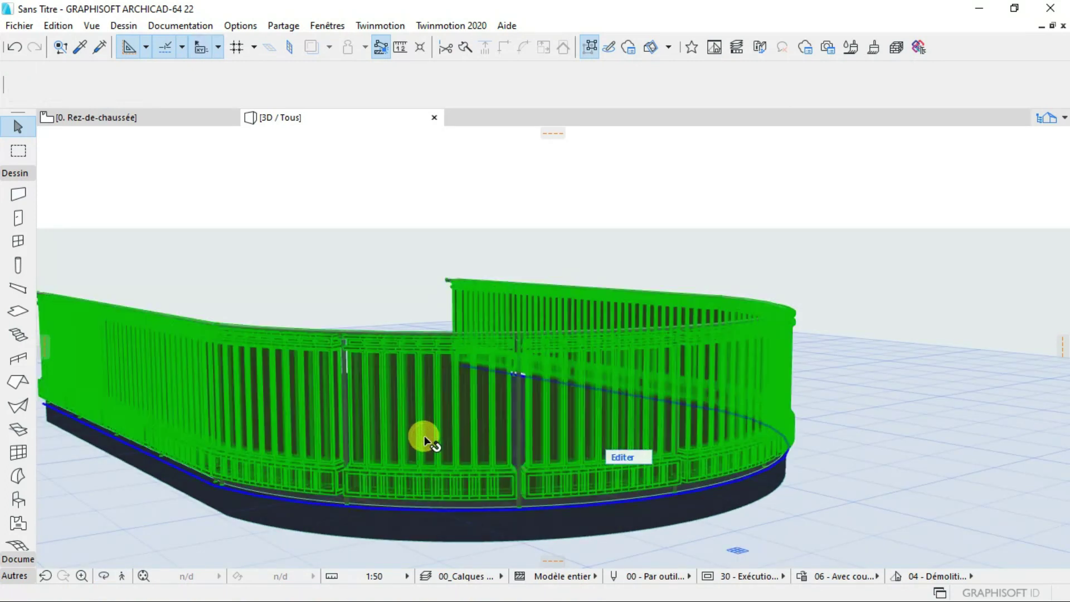
pyautogui.rightClick(426, 436)
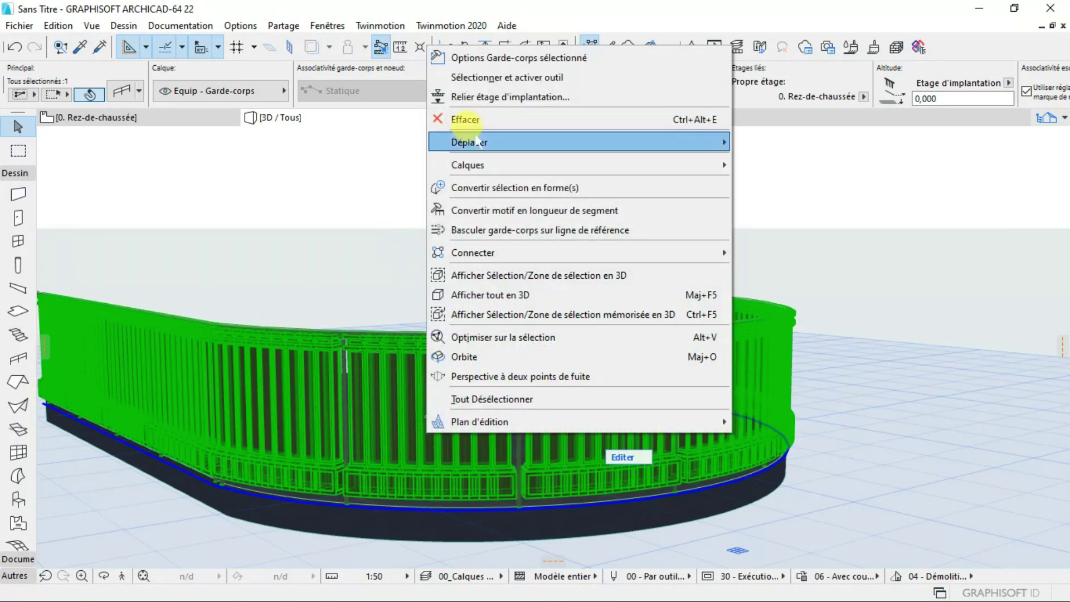
pyautogui.click(464, 56)
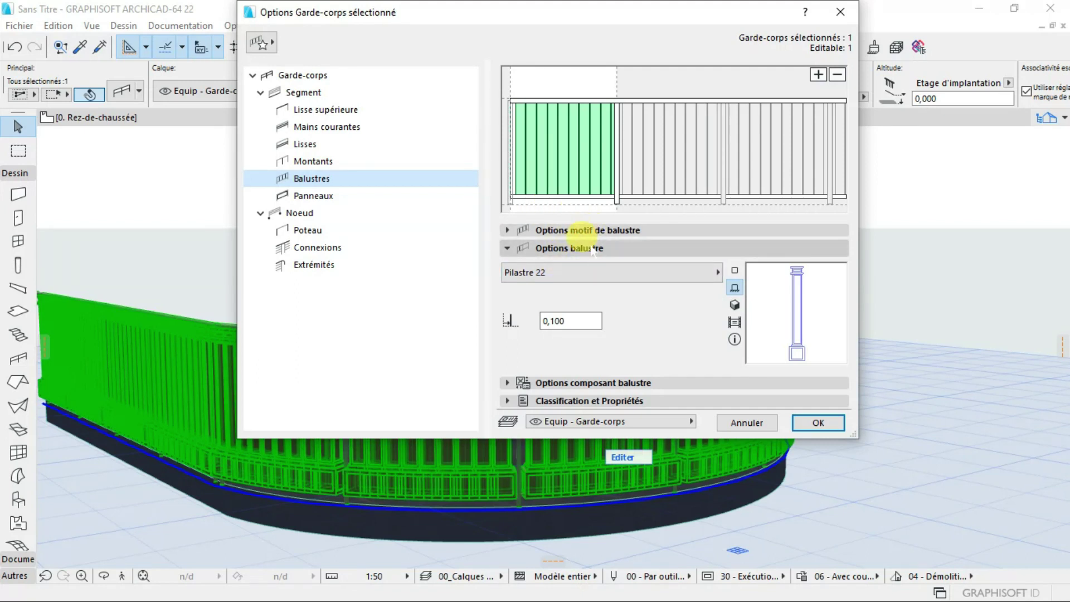
pyautogui.click(557, 248)
pyautogui.click(549, 266)
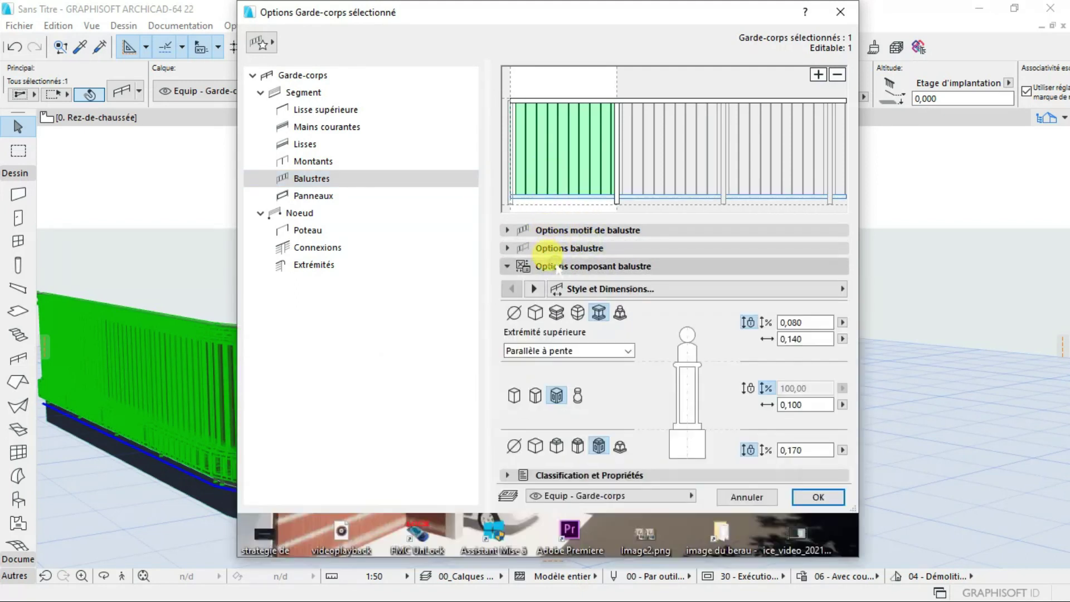
pyautogui.click(568, 230)
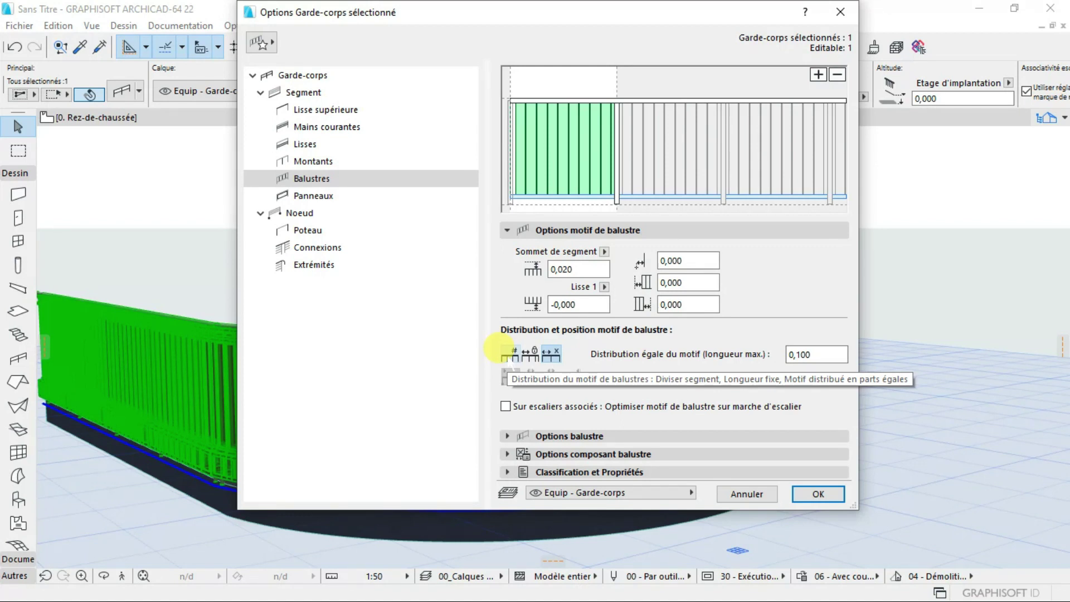
pyautogui.click(509, 354)
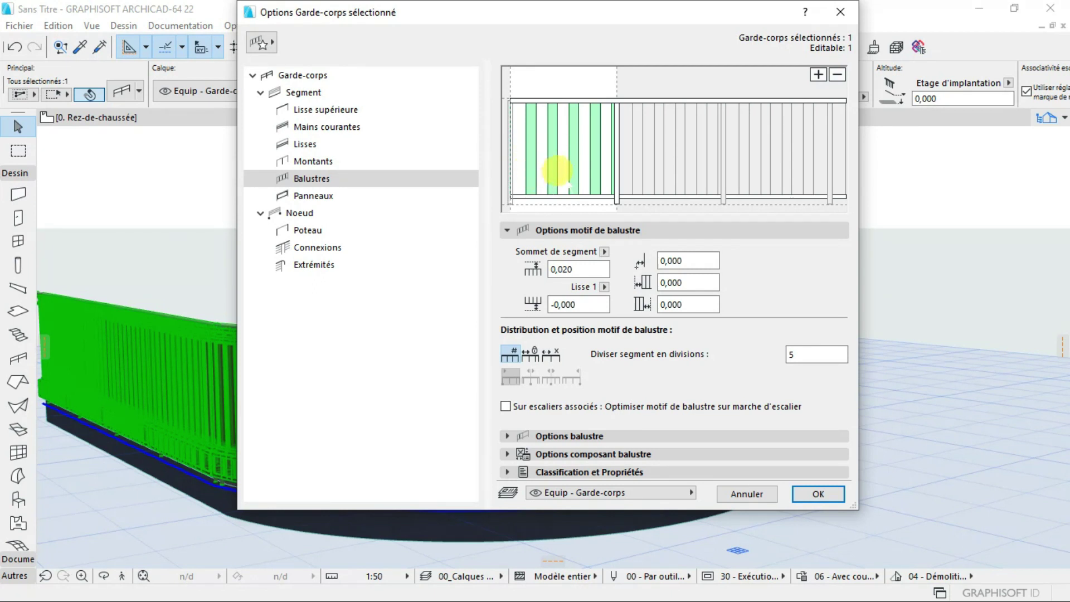
pyautogui.click(808, 493)
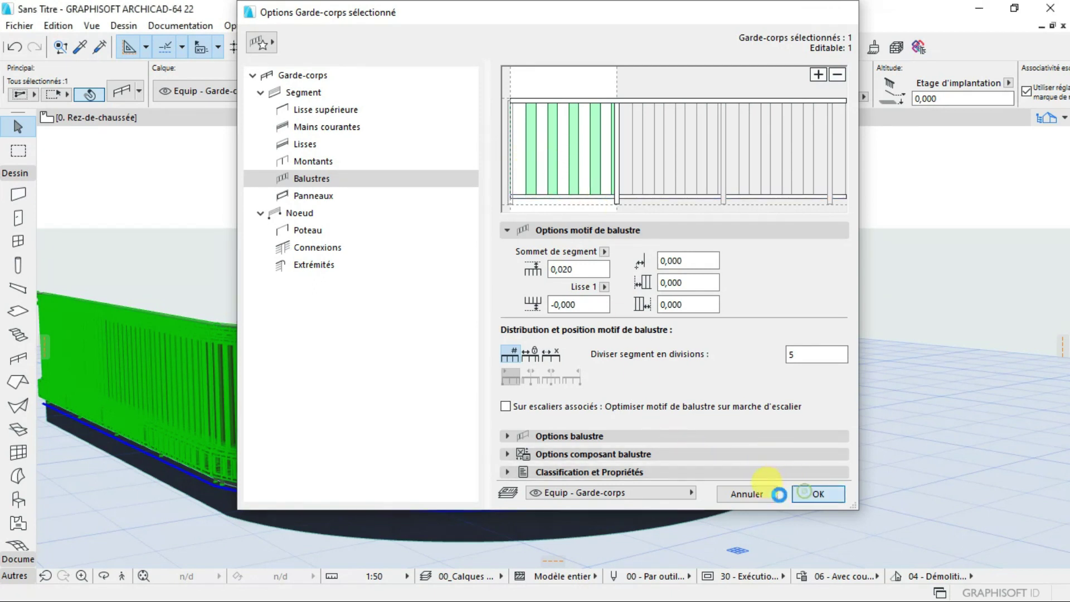
# Examine the redistributed pilaster balusters along the curved railing in 3D
pyautogui.scroll(-2, 554, 504)
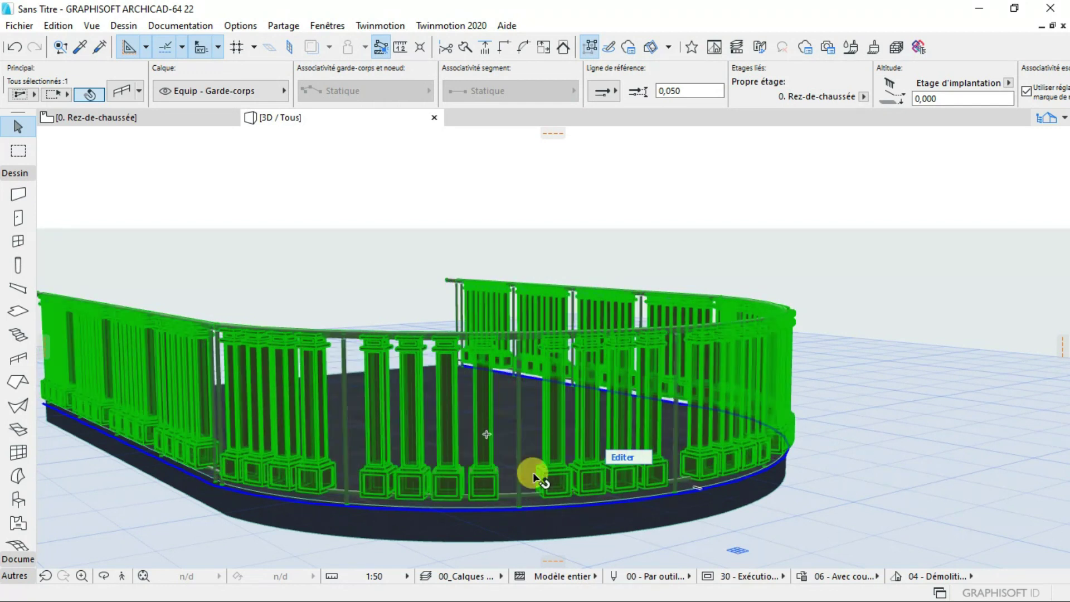
pyautogui.scroll(-3, 533, 472)
pyautogui.scroll(1, 535, 454)
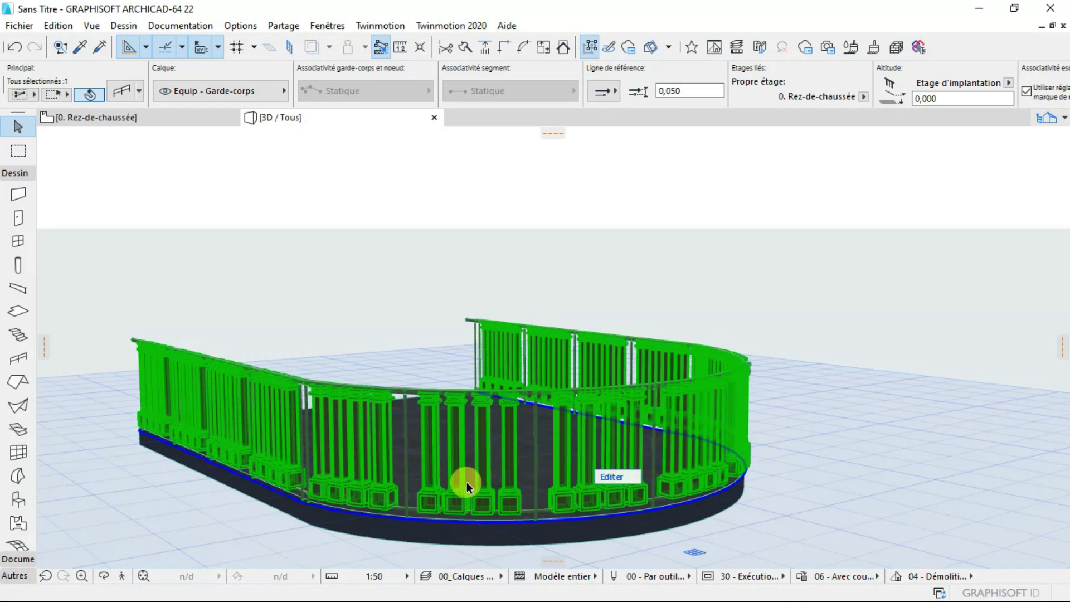
pyautogui.scroll(1, 465, 462)
pyautogui.scroll(1, 466, 459)
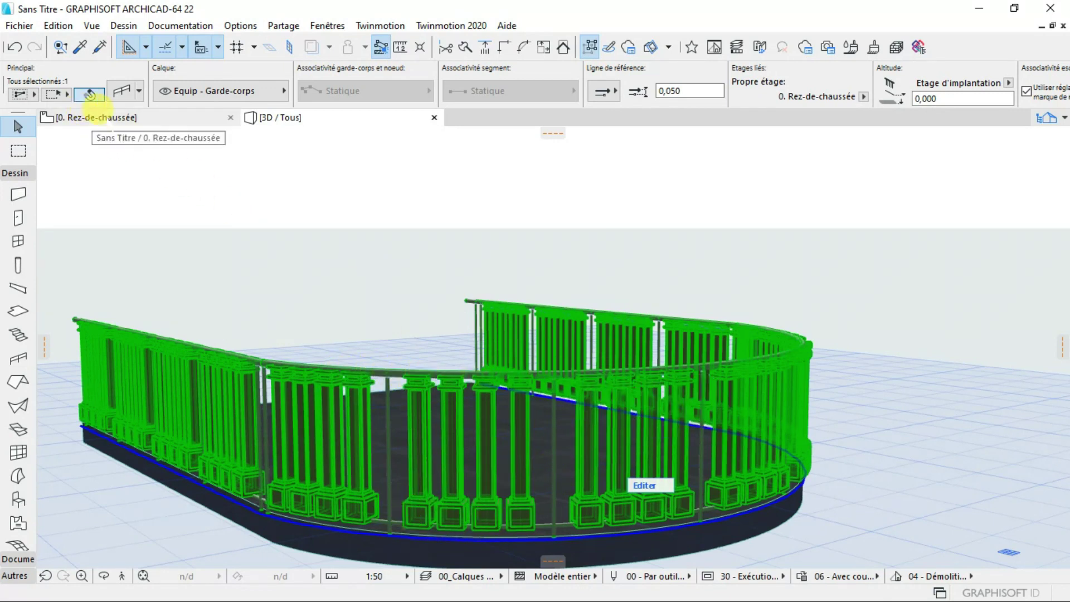
# In the ground-floor plan, readjust the bulge of the slab's curved edge to follow the railing's arc
pyautogui.click(114, 112)
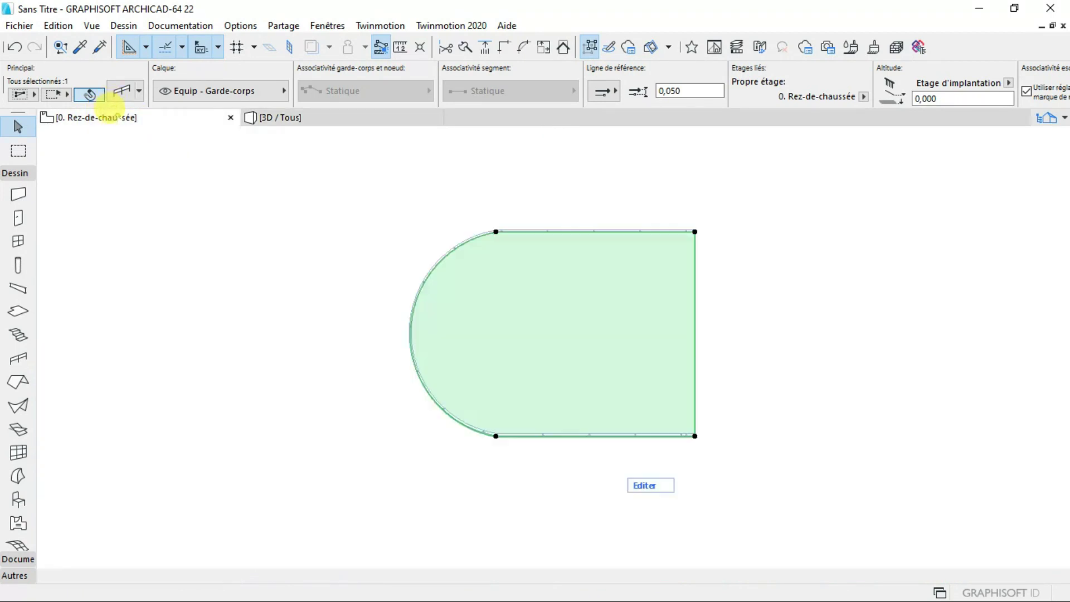
pyautogui.click(429, 337)
pyautogui.scroll(5, 389, 351)
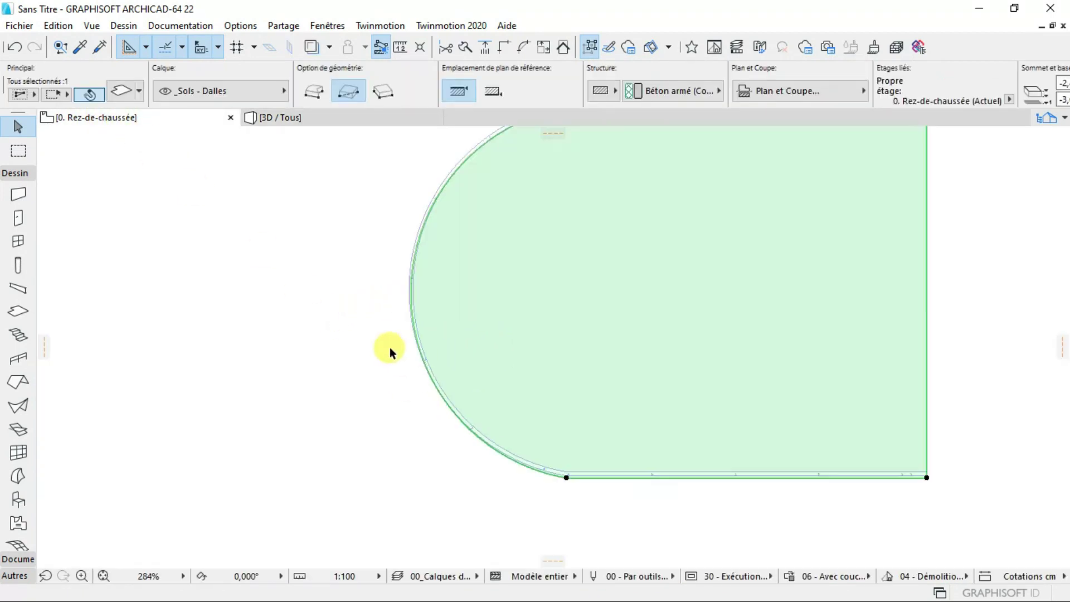
pyautogui.click(410, 299)
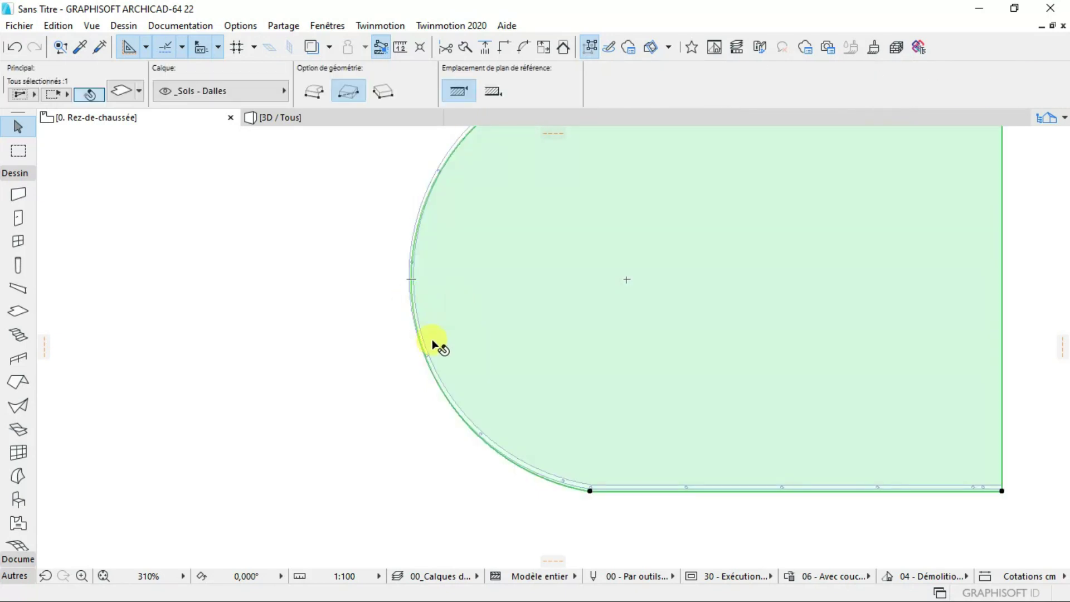
pyautogui.click(433, 361)
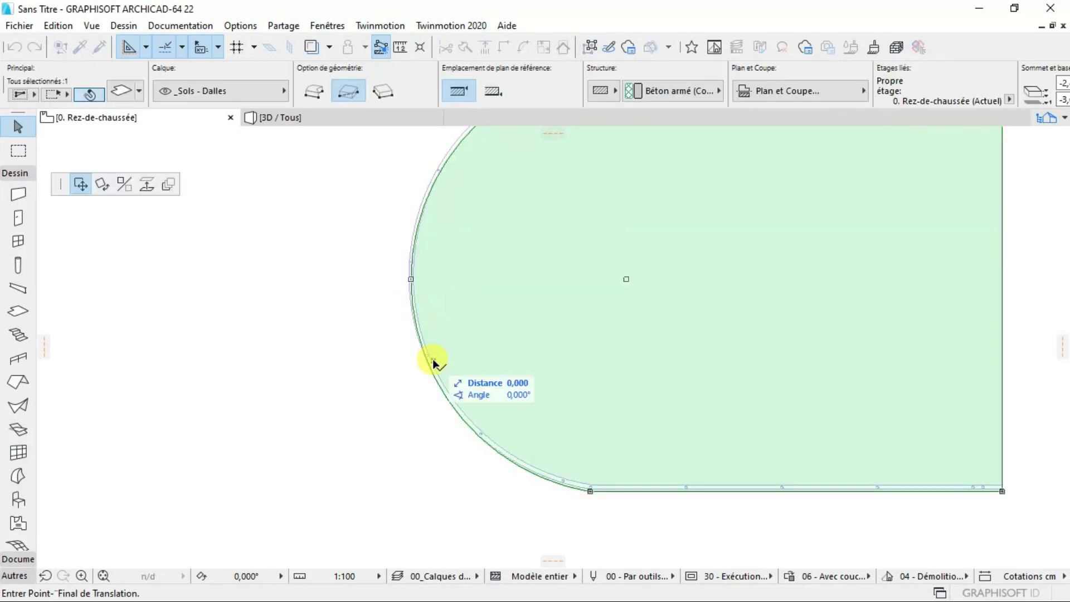
pyautogui.click(434, 362)
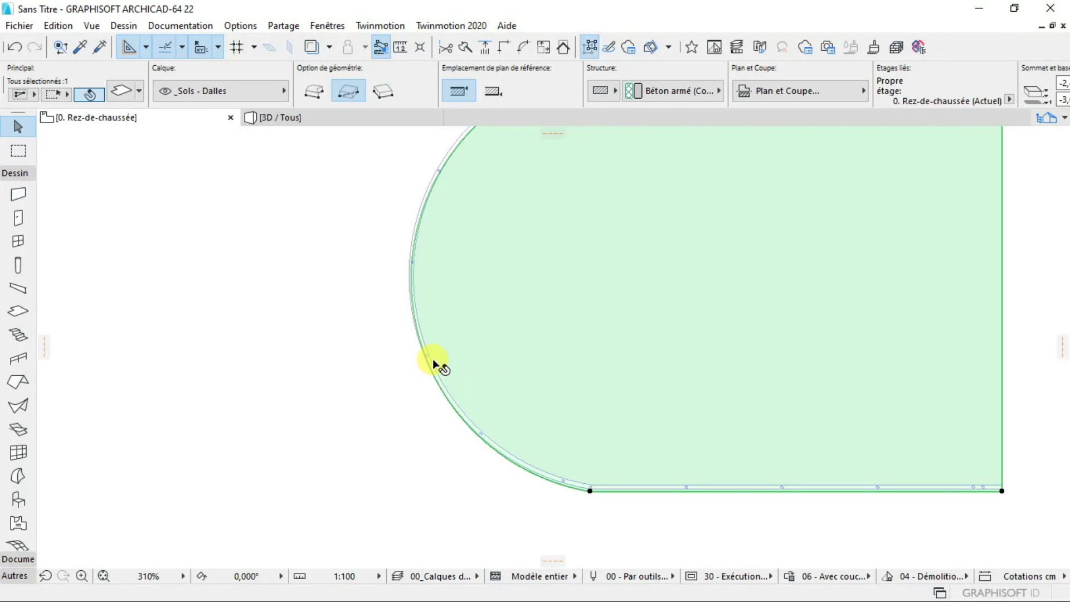
pyautogui.click(558, 488)
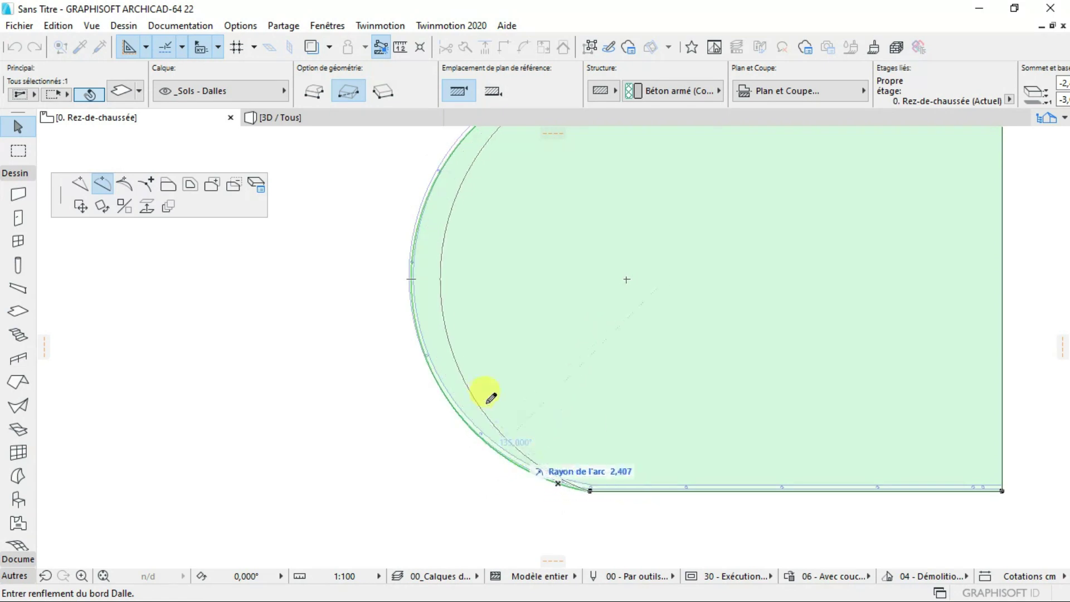
pyautogui.click(410, 288)
pyautogui.press('Escape')
pyautogui.scroll(-3, 422, 303)
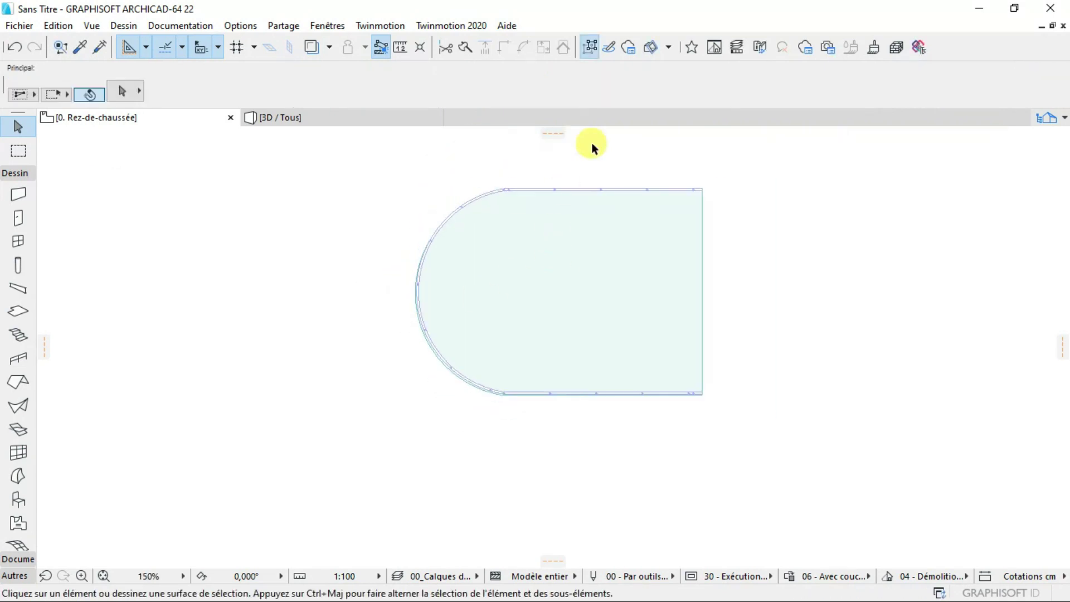
# Offset the slab's upper straight edge outward by about 0.10 m, past the railing's leg
pyautogui.scroll(2, 629, 184)
pyautogui.click(731, 210)
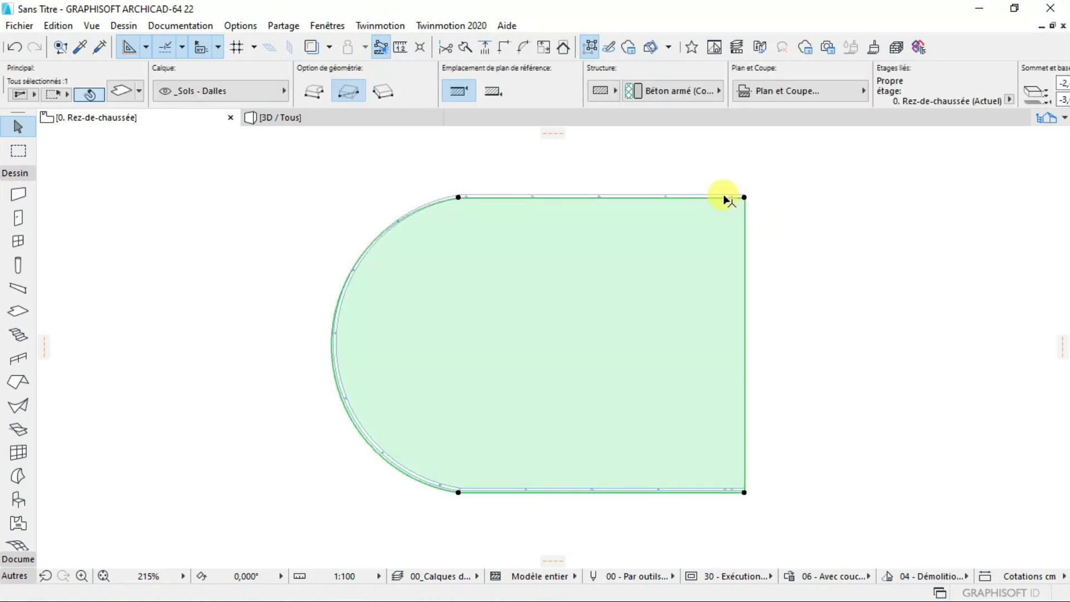
pyautogui.click(723, 197)
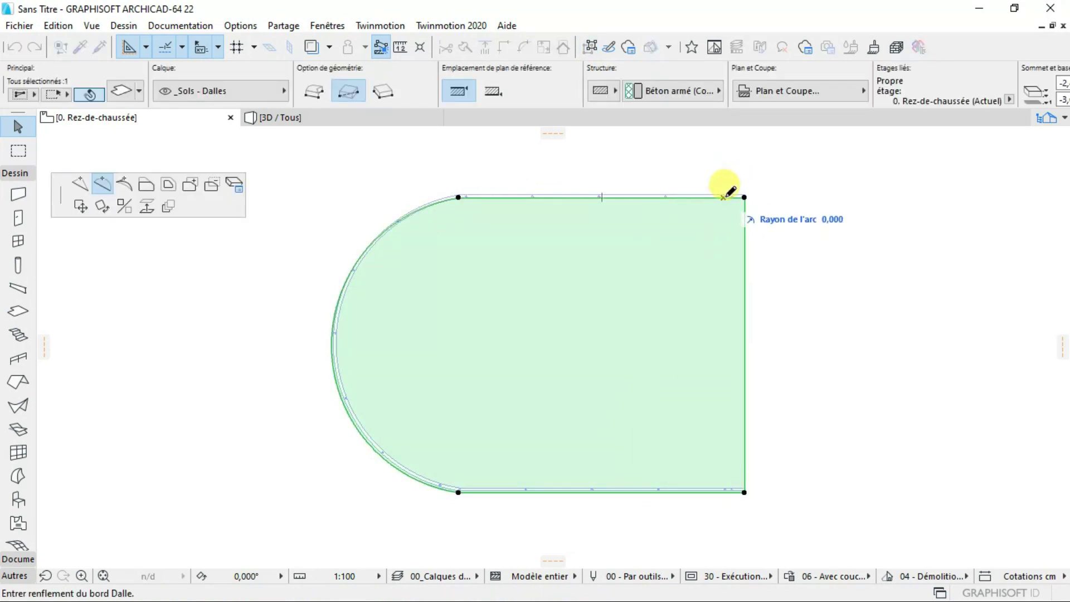
pyautogui.click(145, 184)
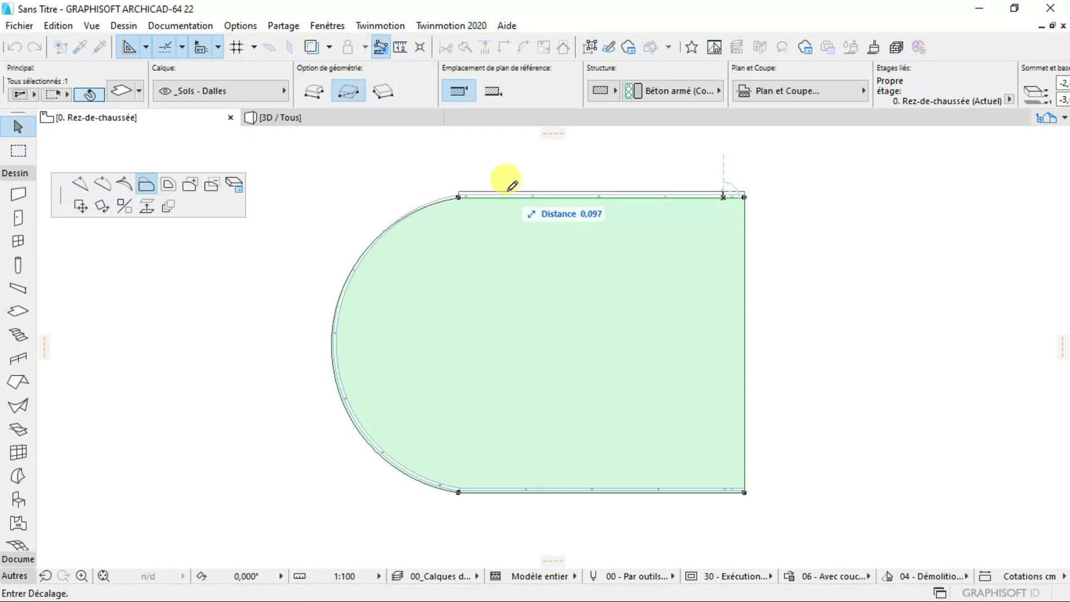
pyautogui.click(512, 191)
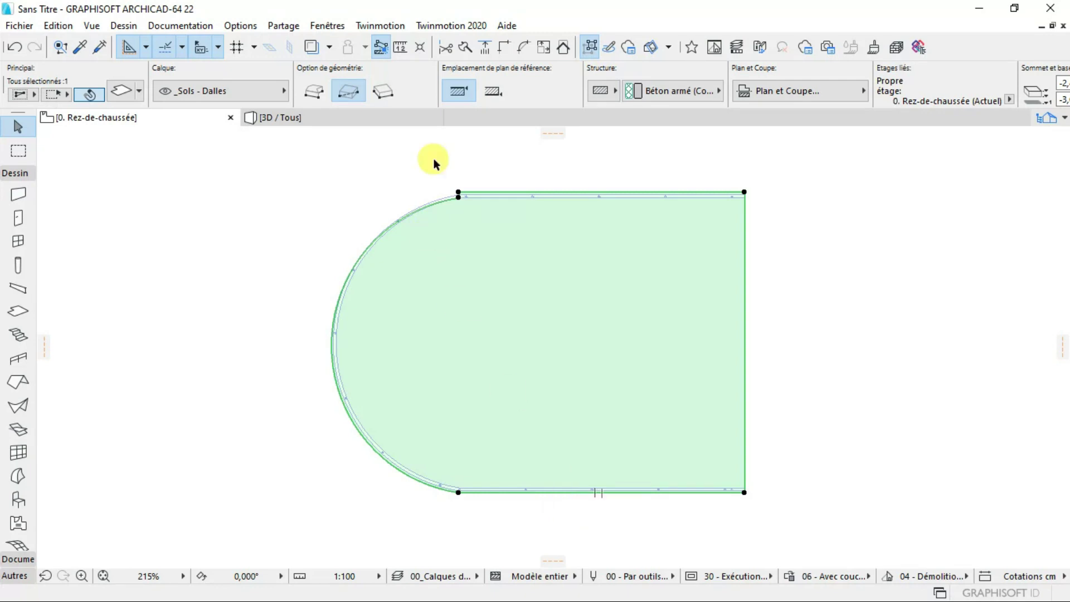
pyautogui.click(458, 193)
pyautogui.press('Escape')
# In the 3D view, change the railing's top rail shape to the sixth, moulded solid profile
pyautogui.click(295, 117)
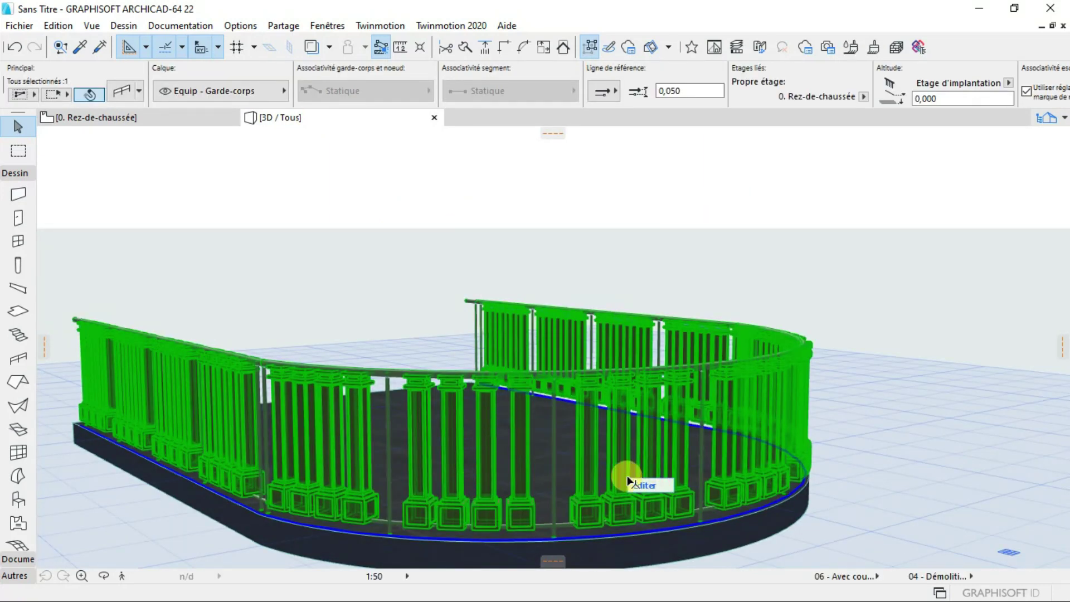
pyautogui.scroll(-1, 658, 473)
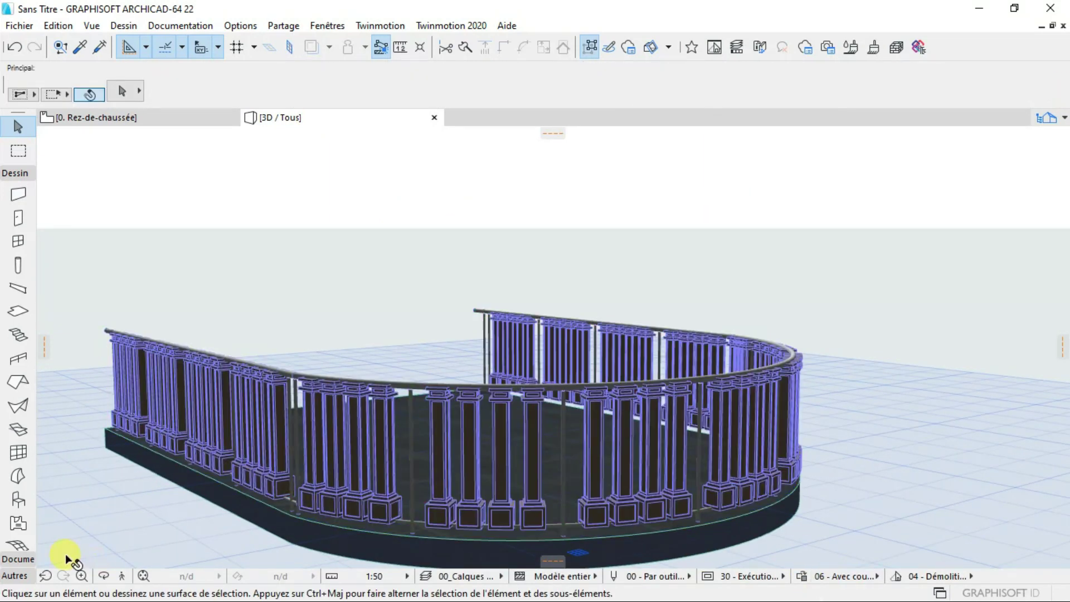
pyautogui.click(103, 575)
pyautogui.moveTo(215, 411); pyautogui.dragTo(404, 413)
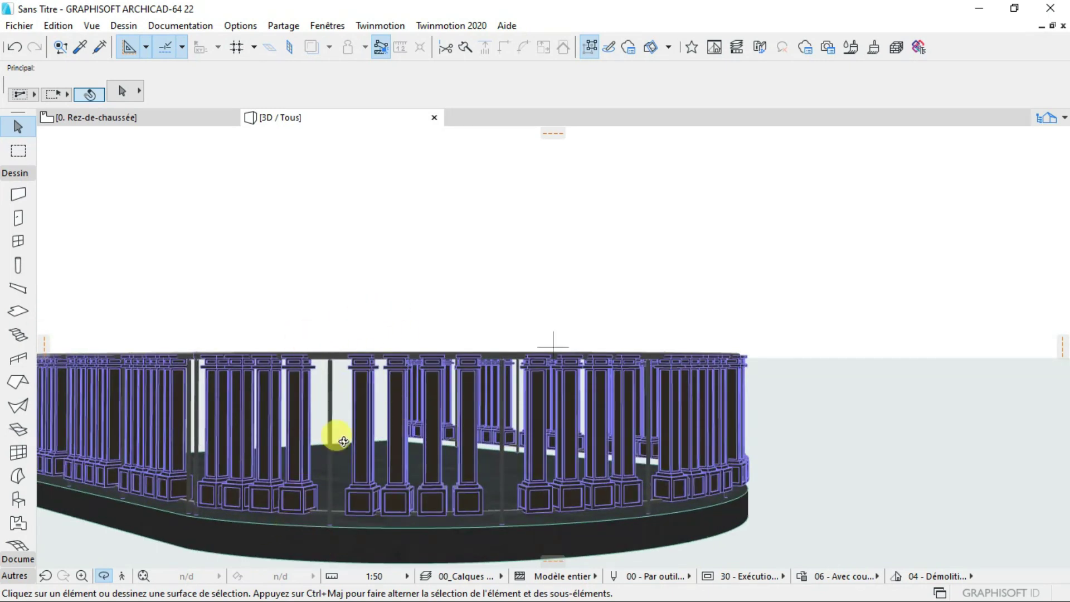
pyautogui.press('Escape')
pyautogui.click(291, 408)
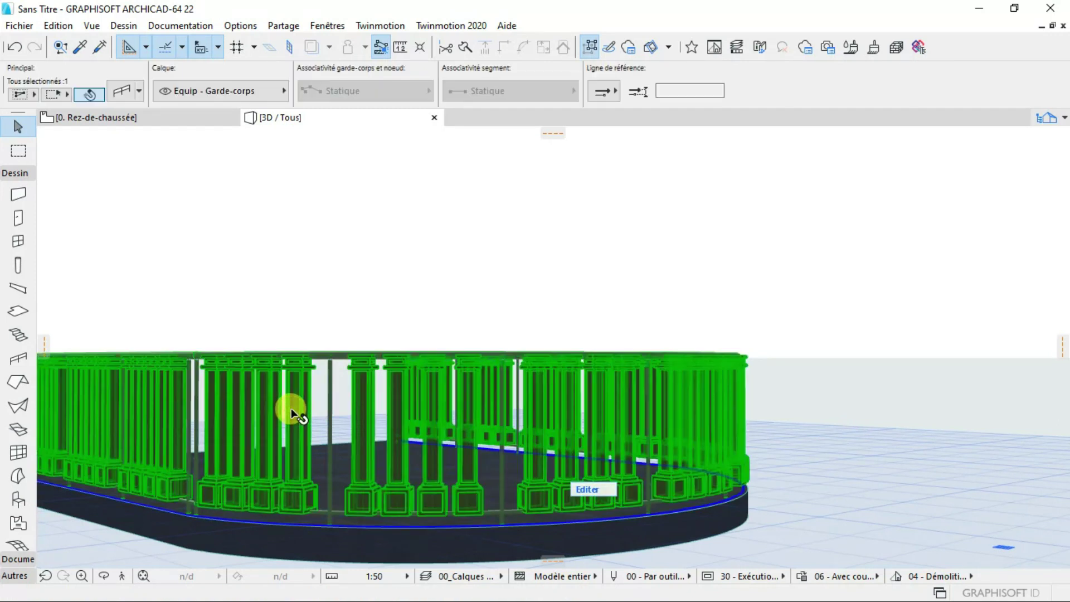
pyautogui.rightClick(293, 413)
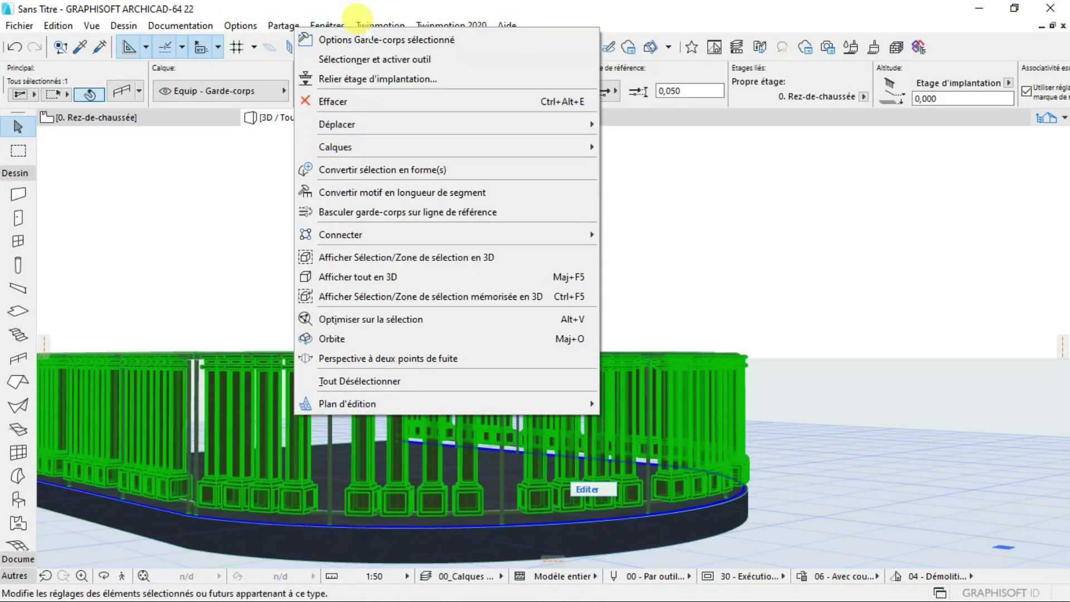
pyautogui.click(386, 40)
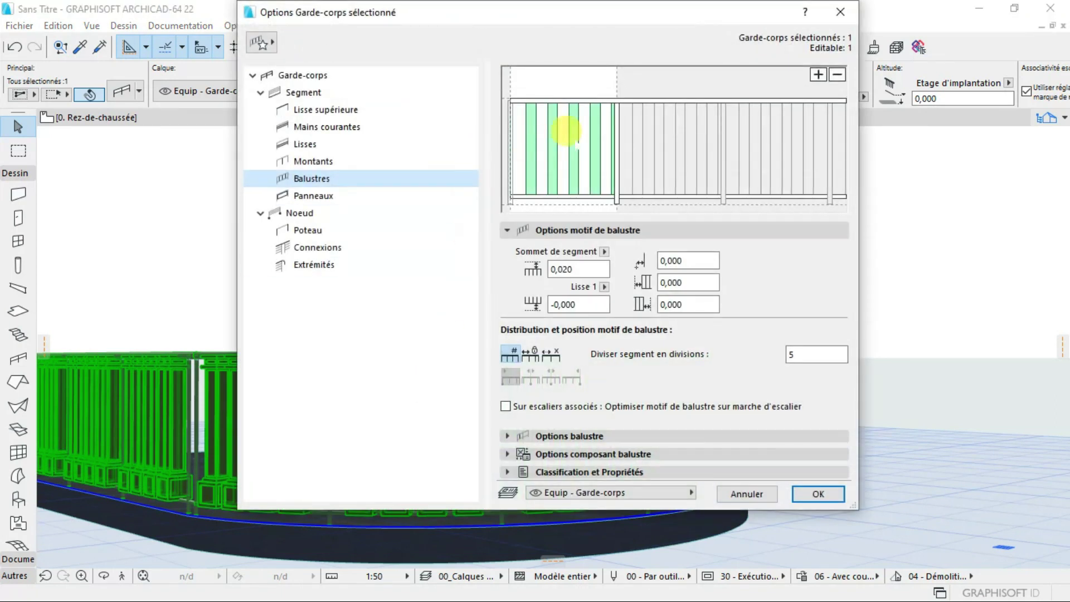
pyautogui.click(582, 98)
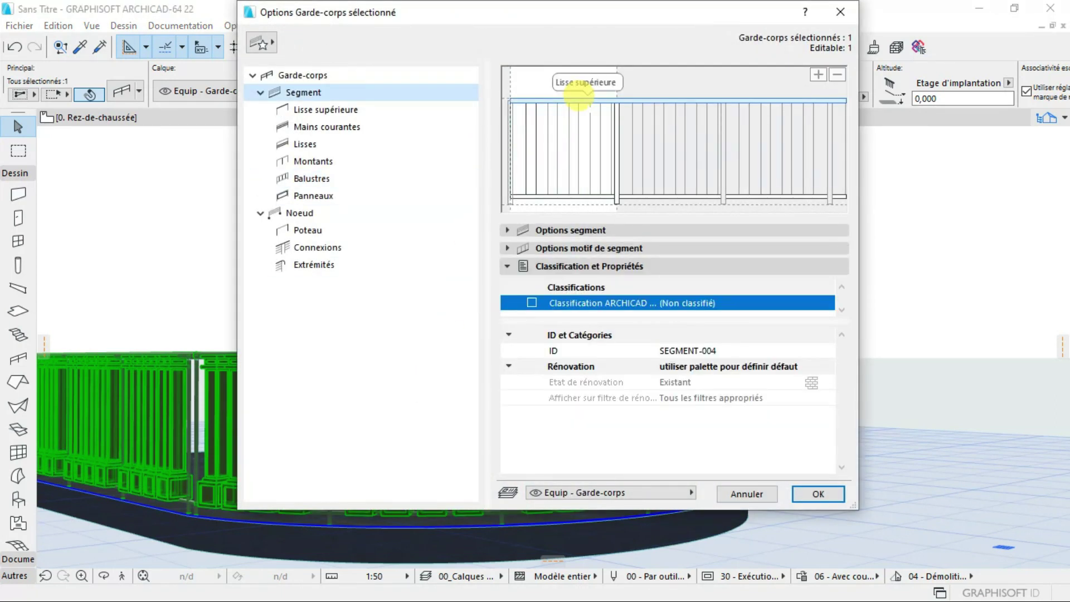
pyautogui.click(564, 94)
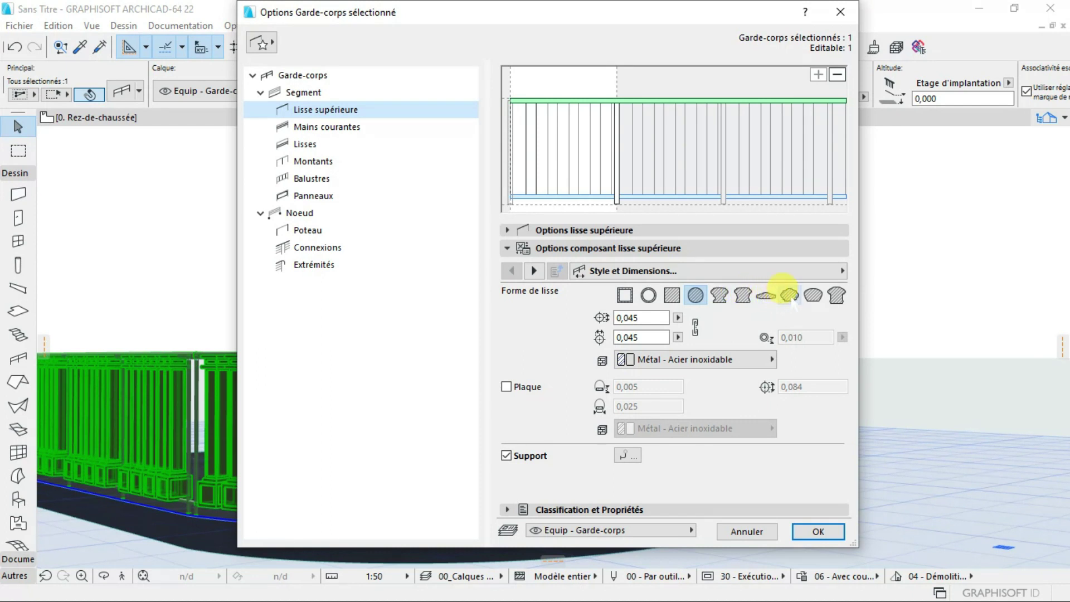
pyautogui.click(741, 297)
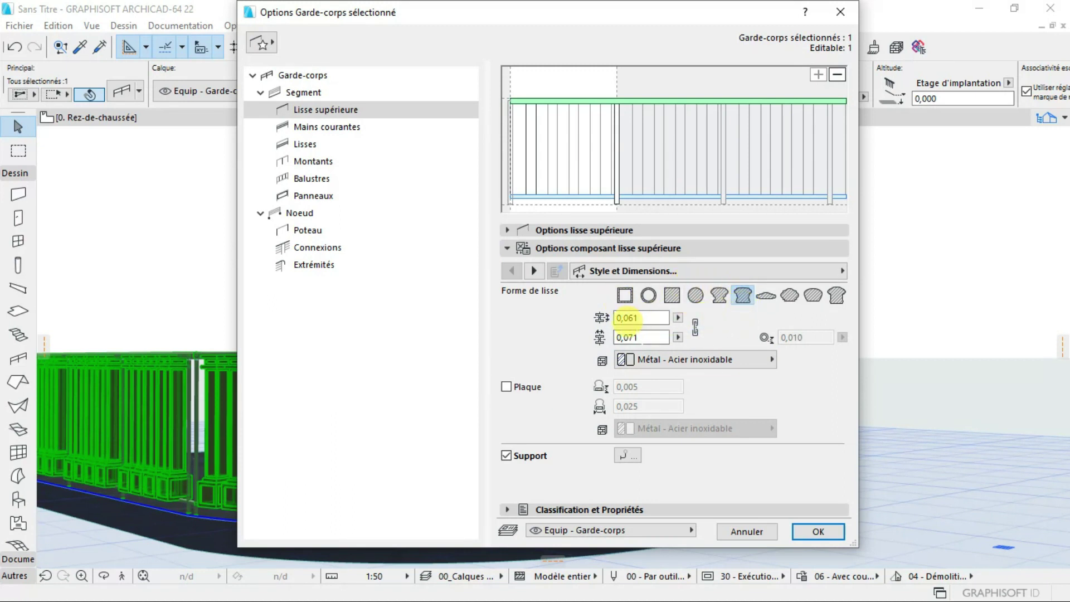
pyautogui.click(804, 532)
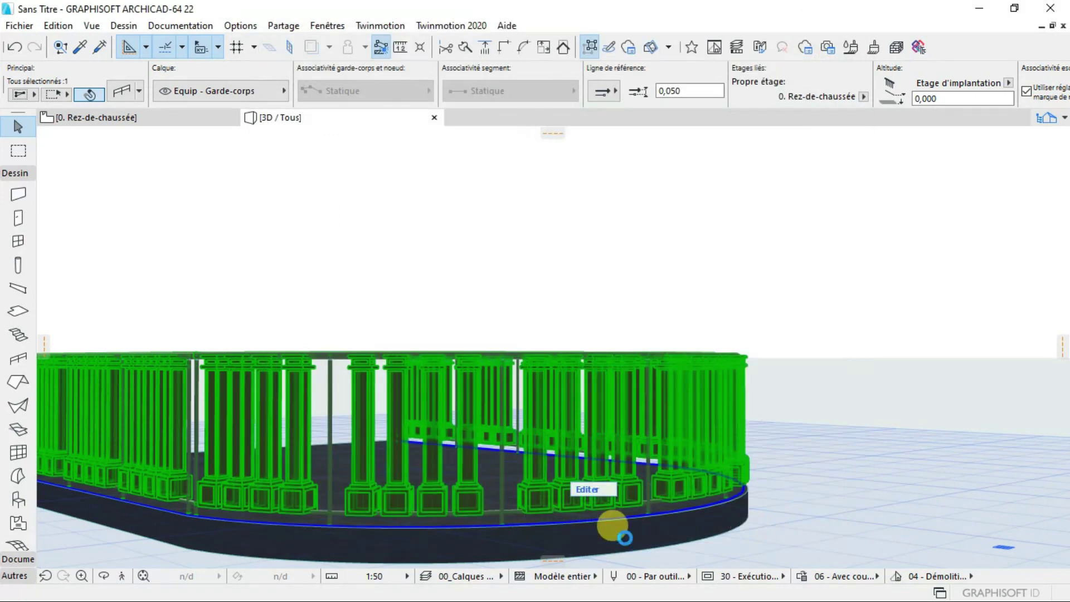
# Set the railing's top rail profile to 0.100 m high and 0.080 m wide
pyautogui.scroll(3, 306, 265)
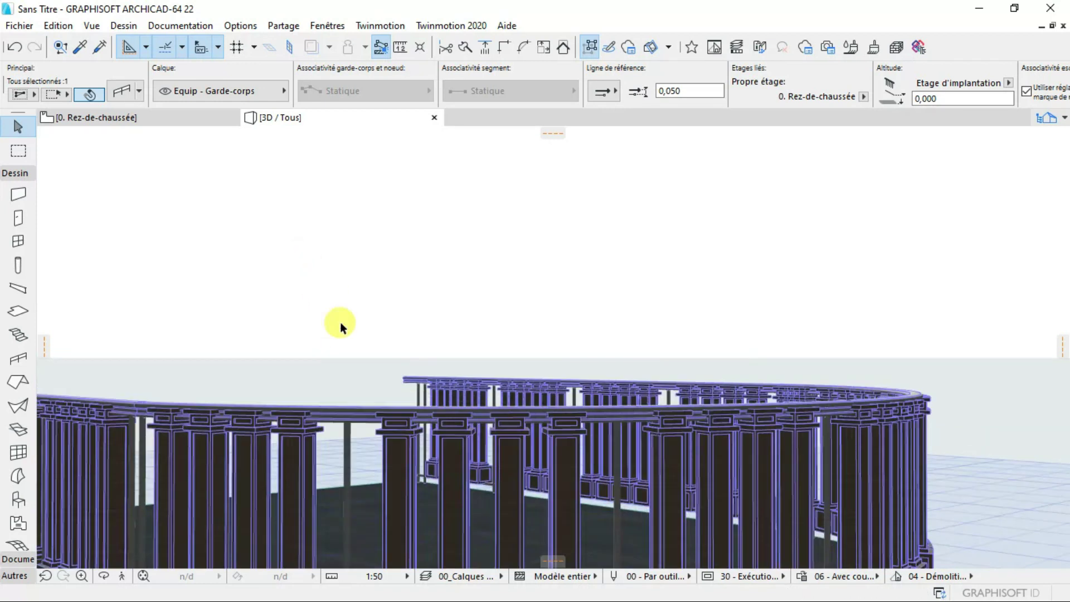
pyautogui.click(104, 576)
pyautogui.moveTo(132, 477); pyautogui.dragTo(382, 208)
pyautogui.moveTo(342, 439); pyautogui.dragTo(390, 410)
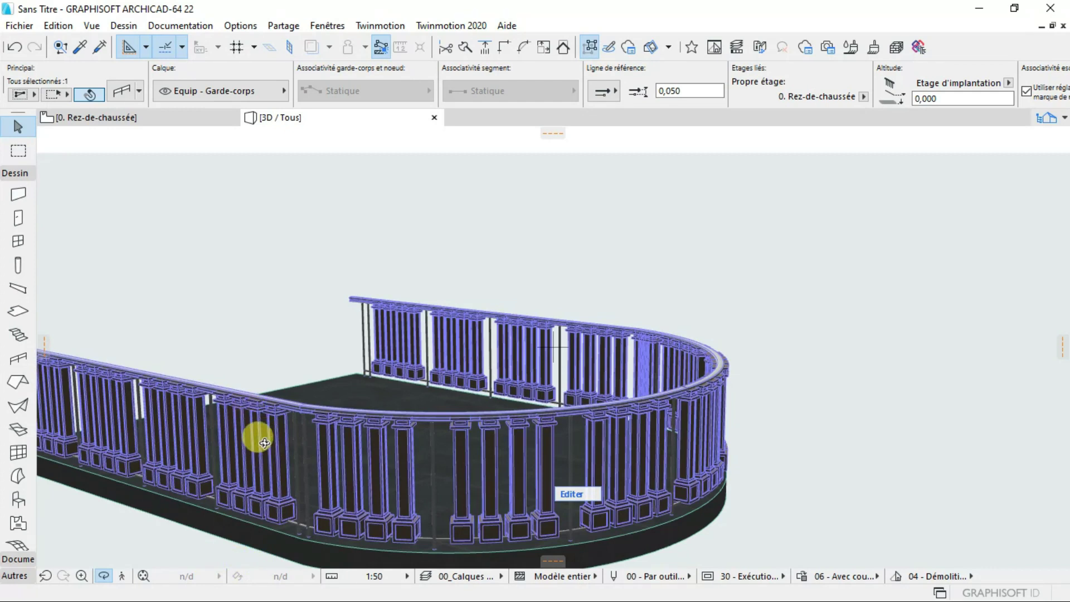
pyautogui.click(263, 437)
pyautogui.rightClick(278, 416)
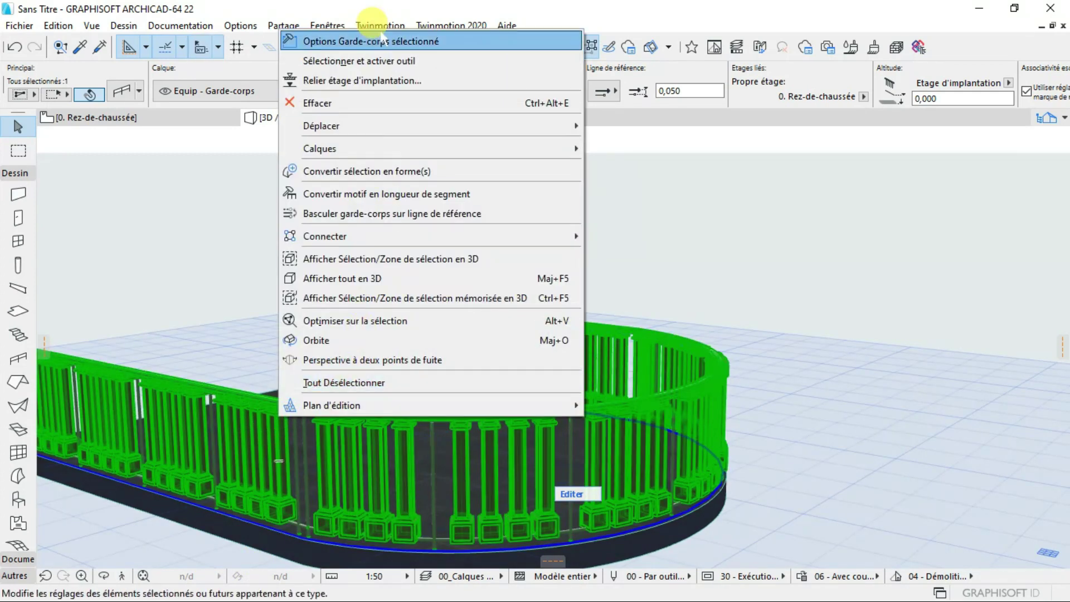
pyautogui.click(377, 42)
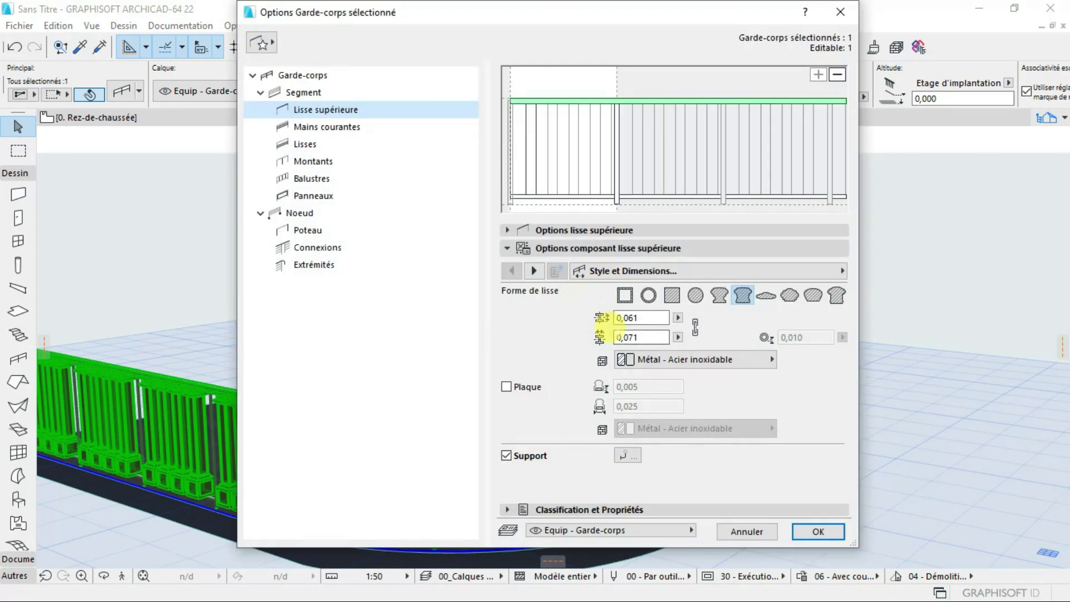
pyautogui.click(636, 317)
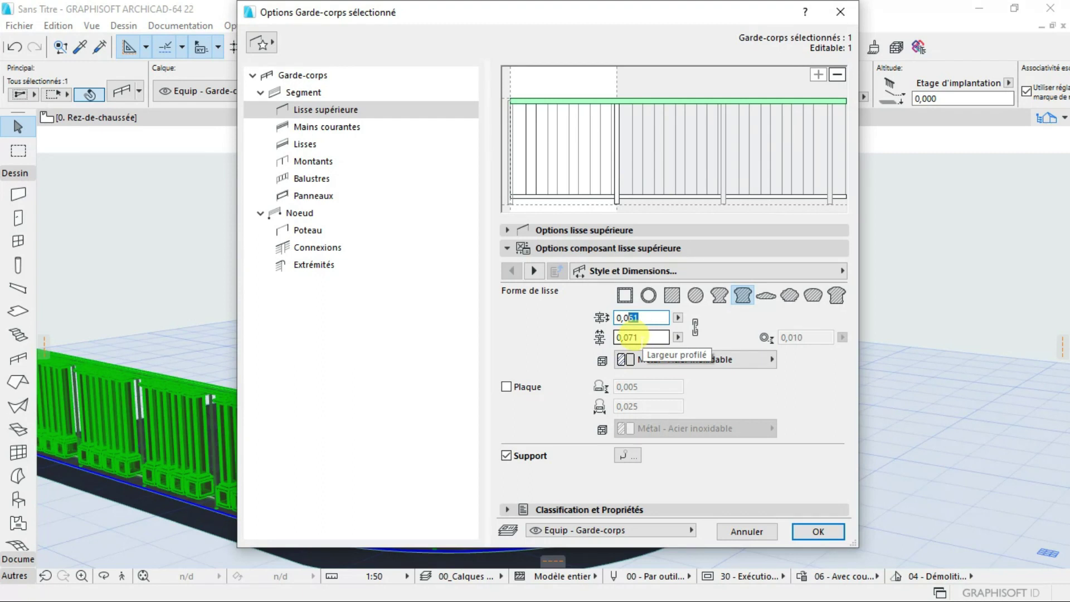
pyautogui.press('Tab')
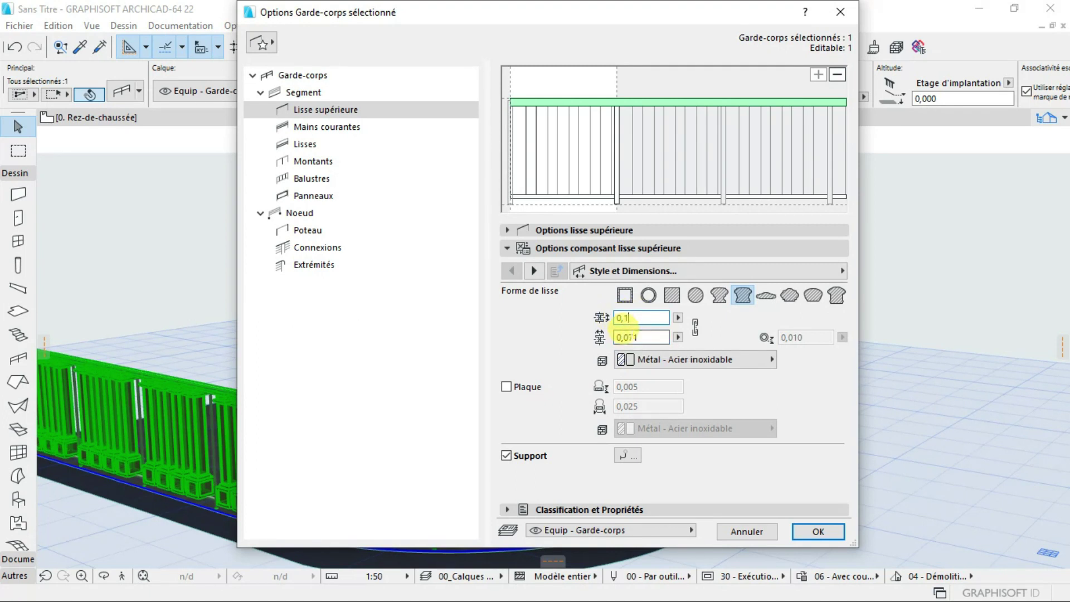
pyautogui.click(638, 324)
pyautogui.write('0,1')
pyautogui.click(625, 336)
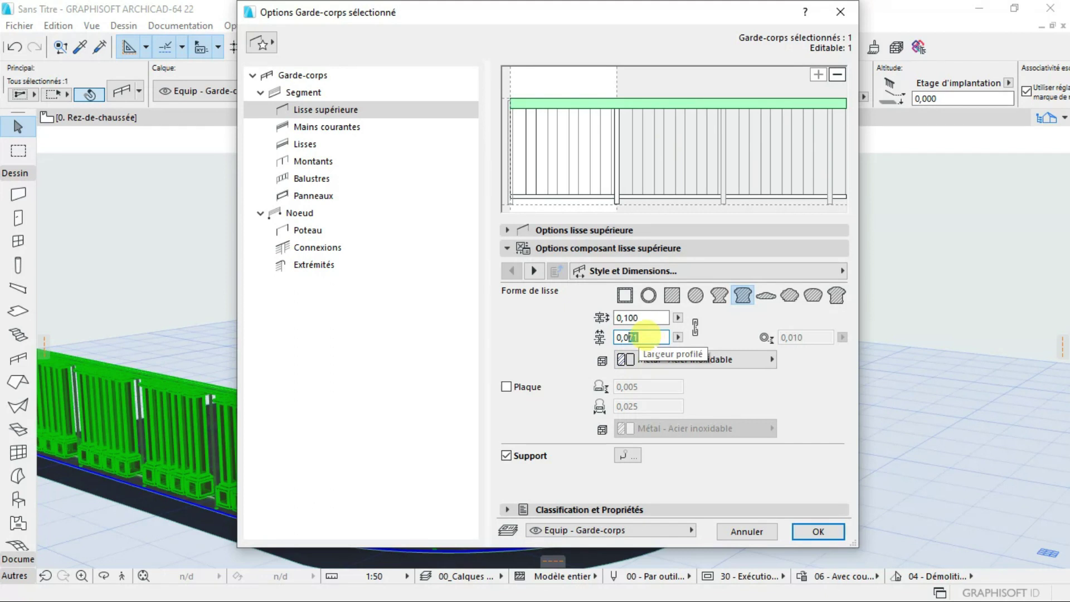
pyautogui.press('Return')
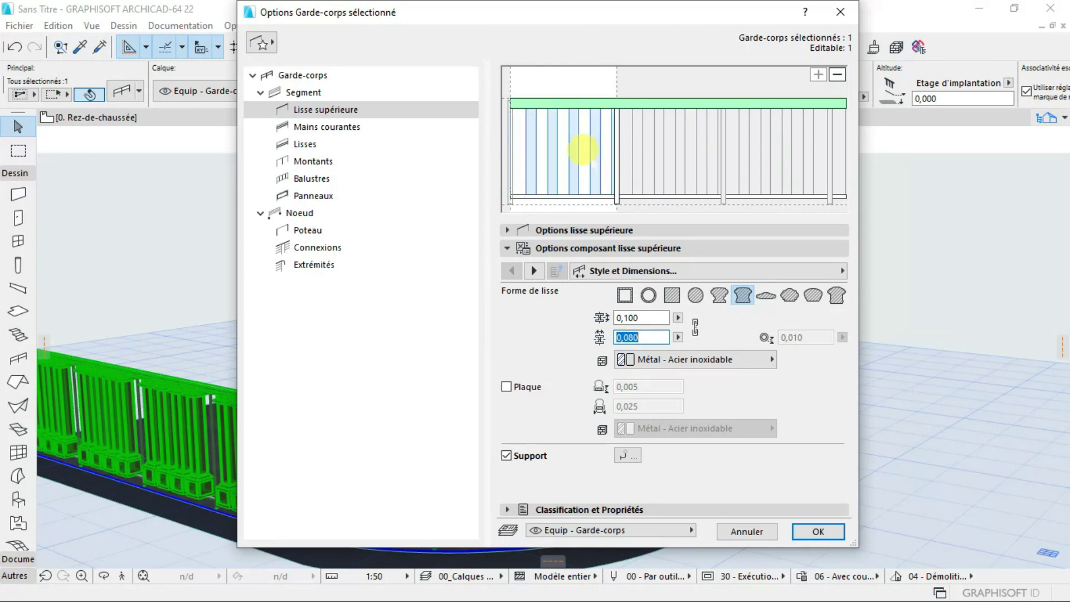
pyautogui.click(816, 531)
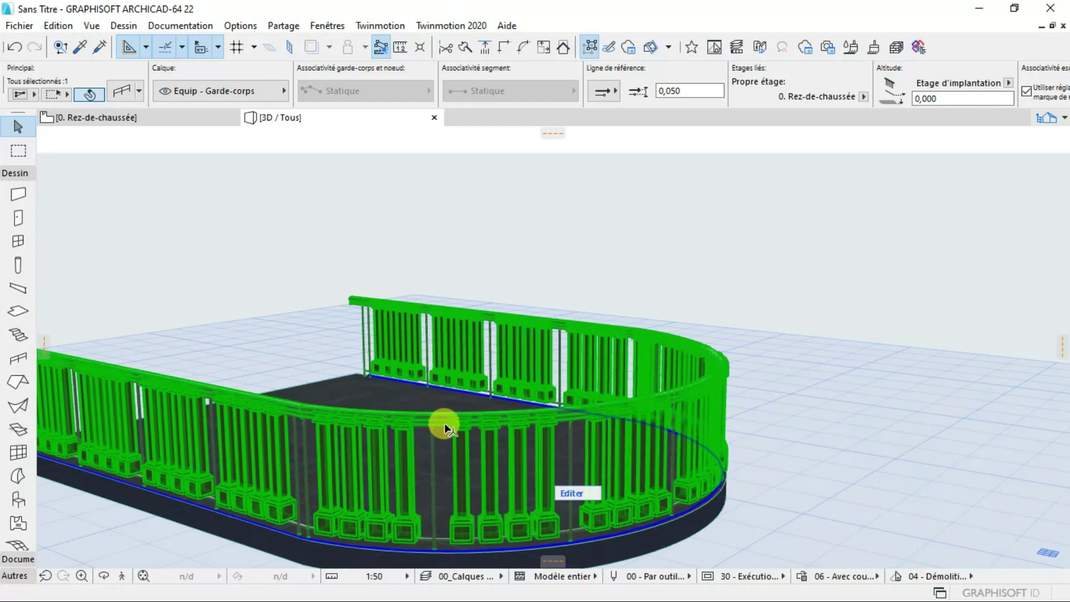
pyautogui.scroll(-2, 443, 423)
pyautogui.scroll(3, 399, 416)
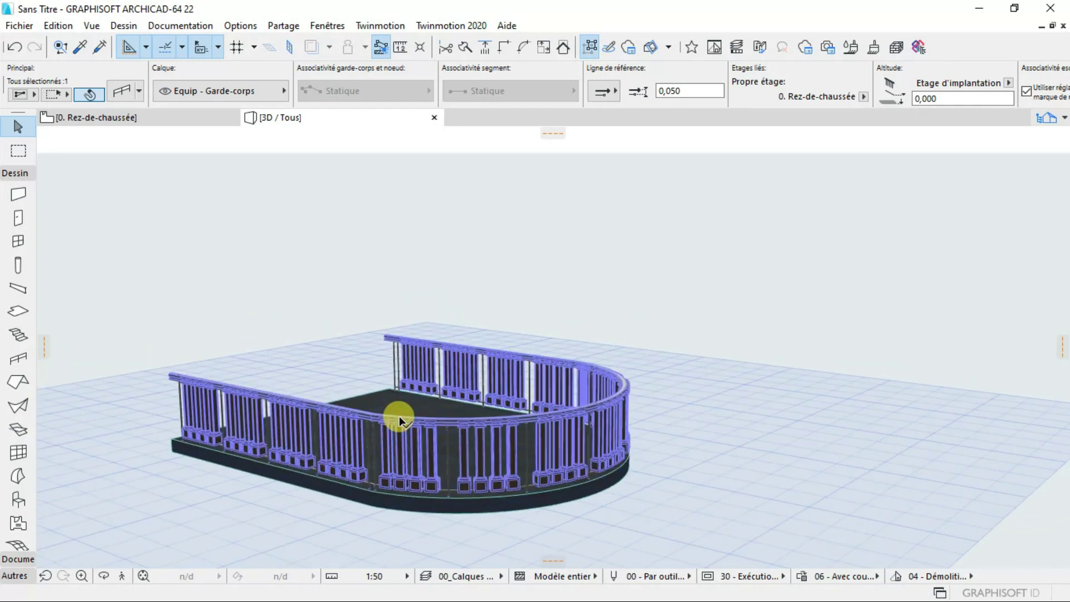
pyautogui.scroll(3, 434, 493)
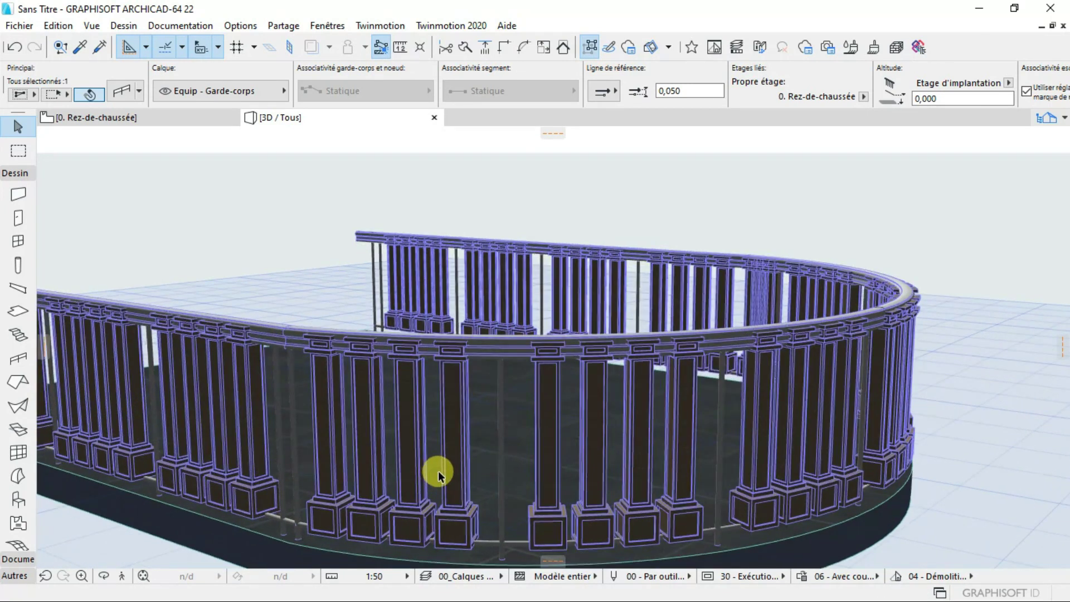
pyautogui.scroll(-3, 617, 425)
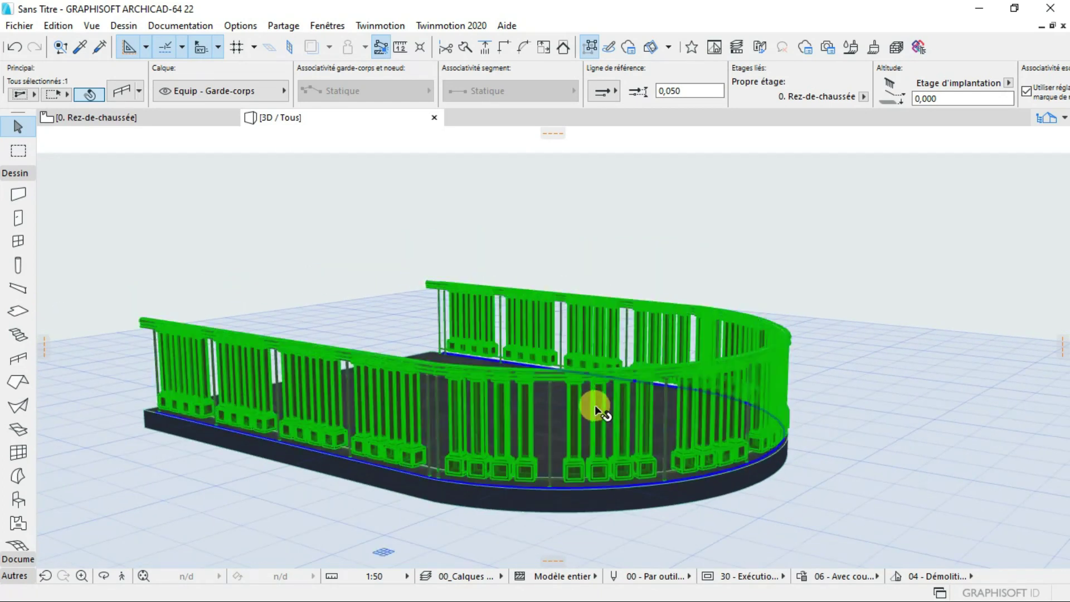
pyautogui.rightClick(630, 359)
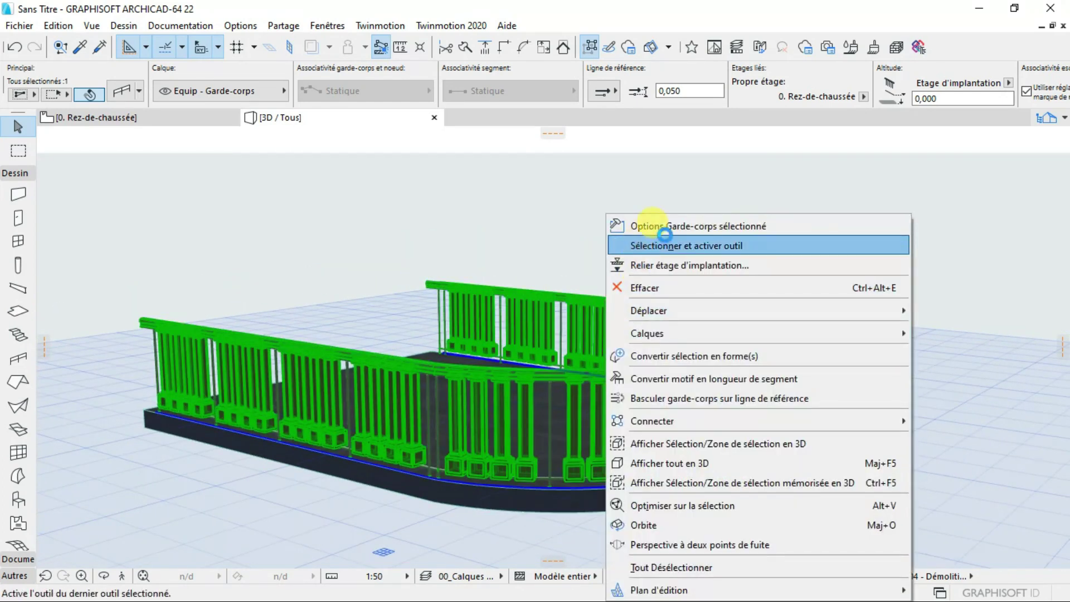
pyautogui.click(664, 233)
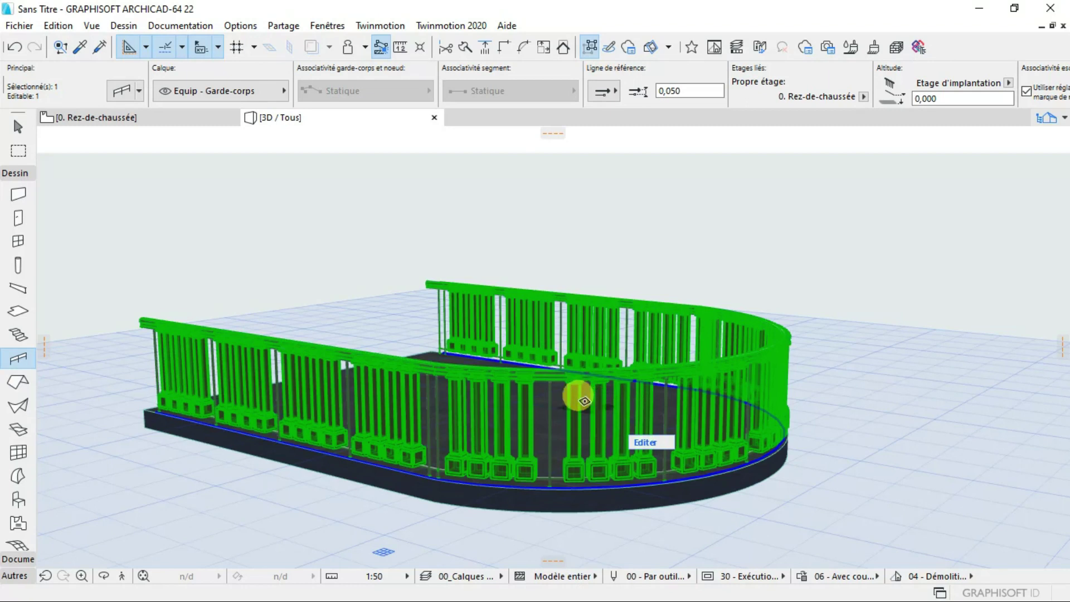
pyautogui.press('Escape')
pyautogui.press('Escape')
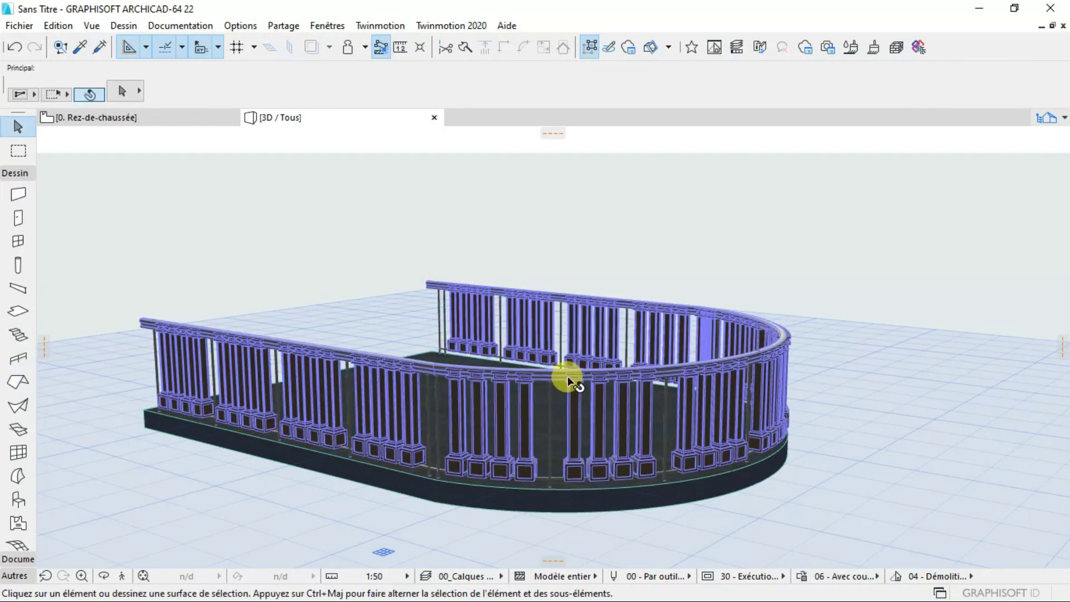
# In the selected railing's settings, change the Pilastre 22 balusters' middle section to the turned, vase-shaped style
pyautogui.click(568, 376)
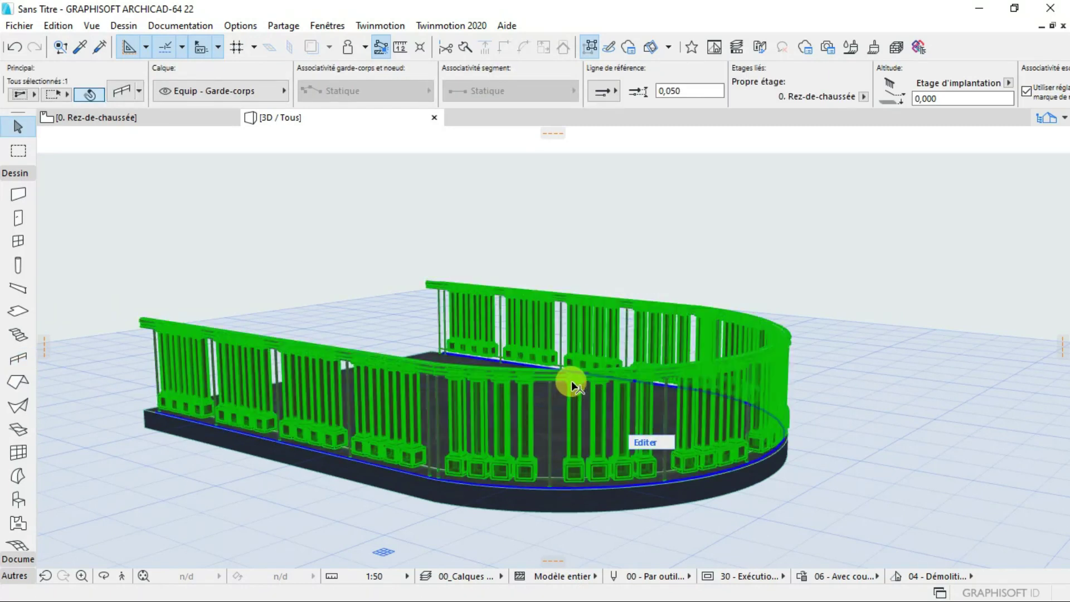
pyautogui.rightClick(597, 306)
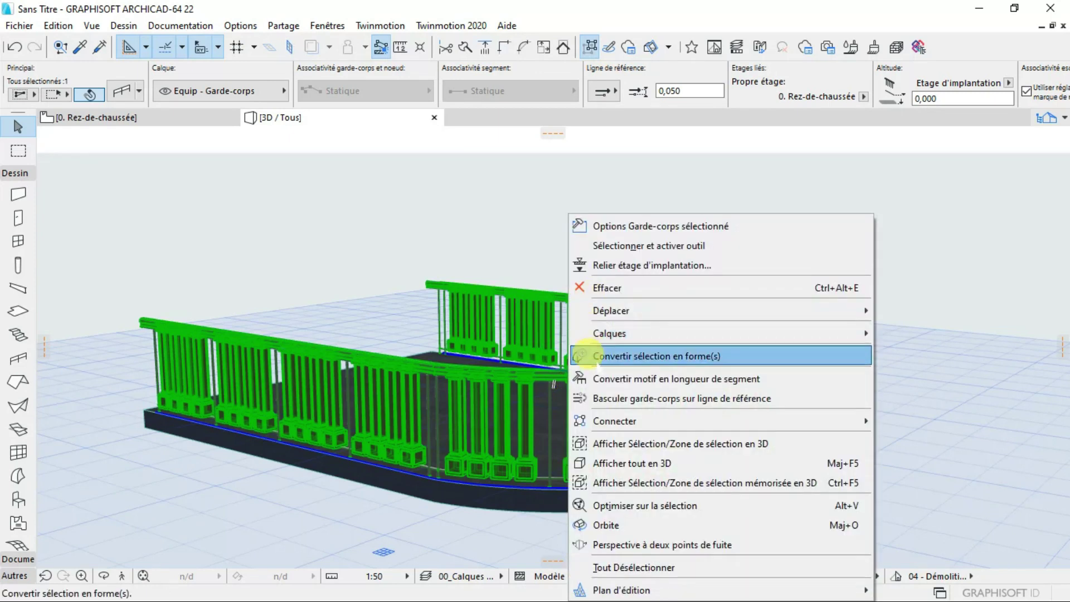
pyautogui.click(618, 226)
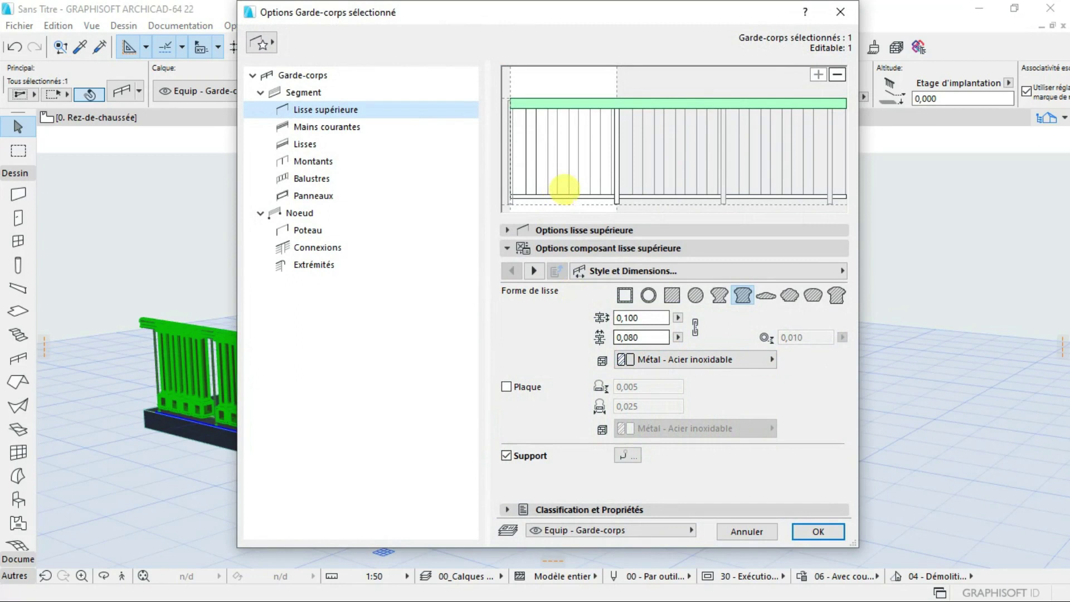
pyautogui.click(574, 161)
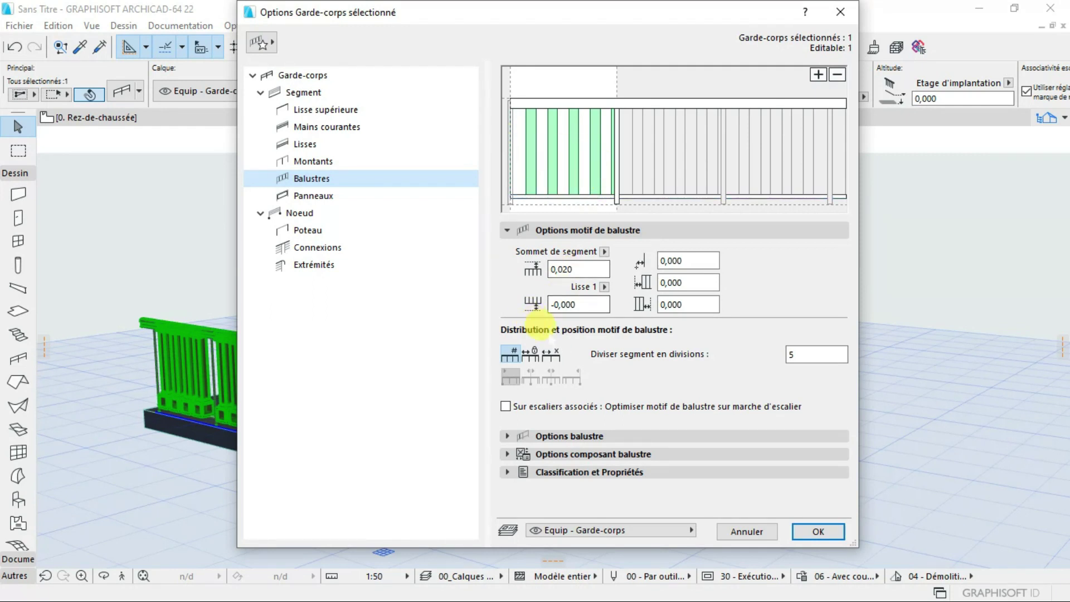
pyautogui.click(548, 230)
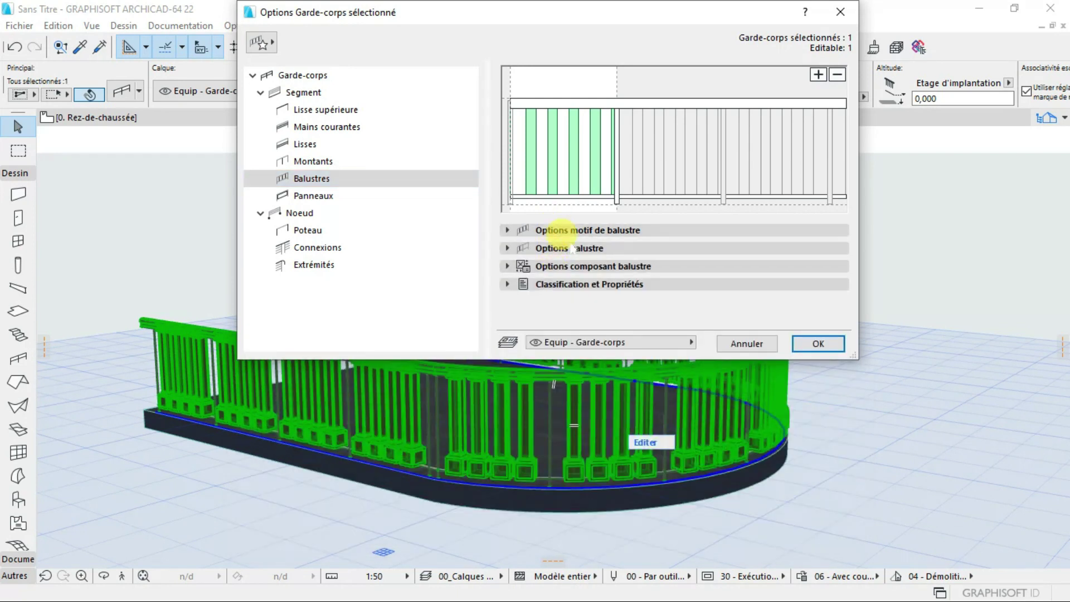
pyautogui.click(560, 230)
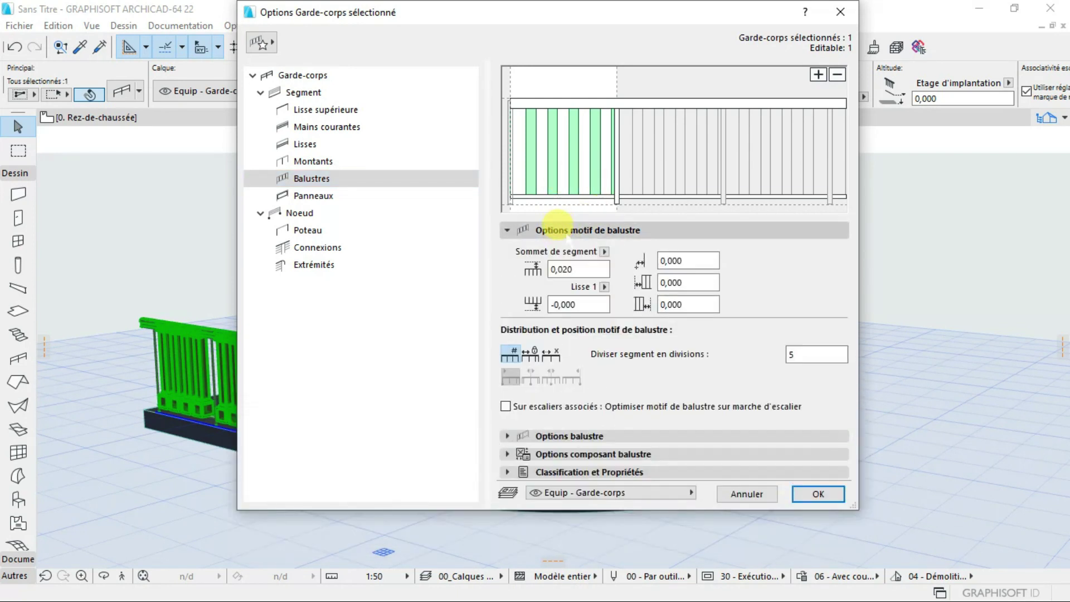
pyautogui.click(562, 230)
pyautogui.click(552, 248)
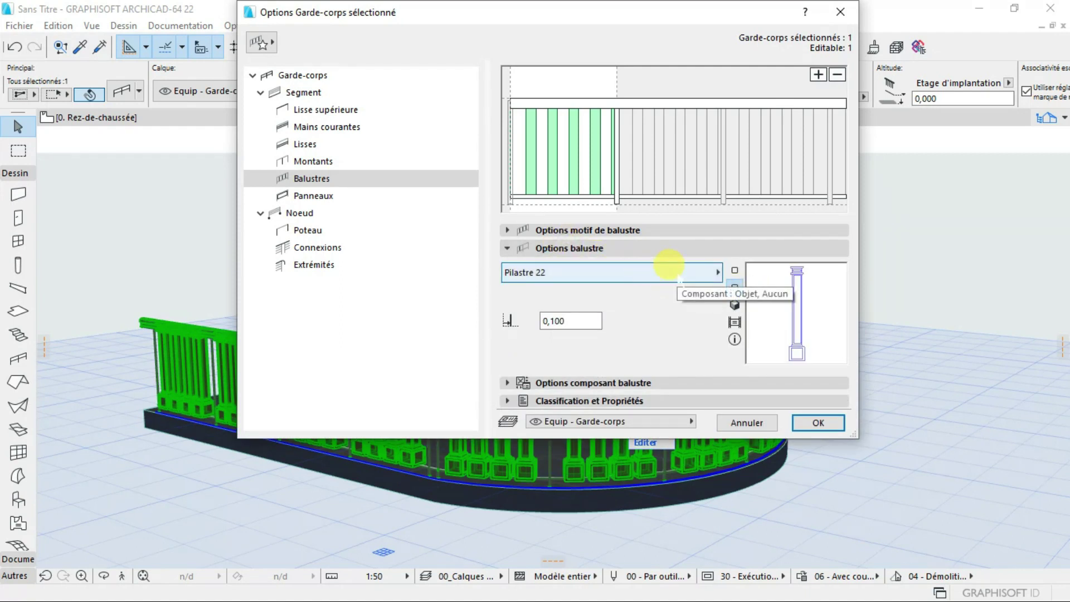
pyautogui.click(612, 382)
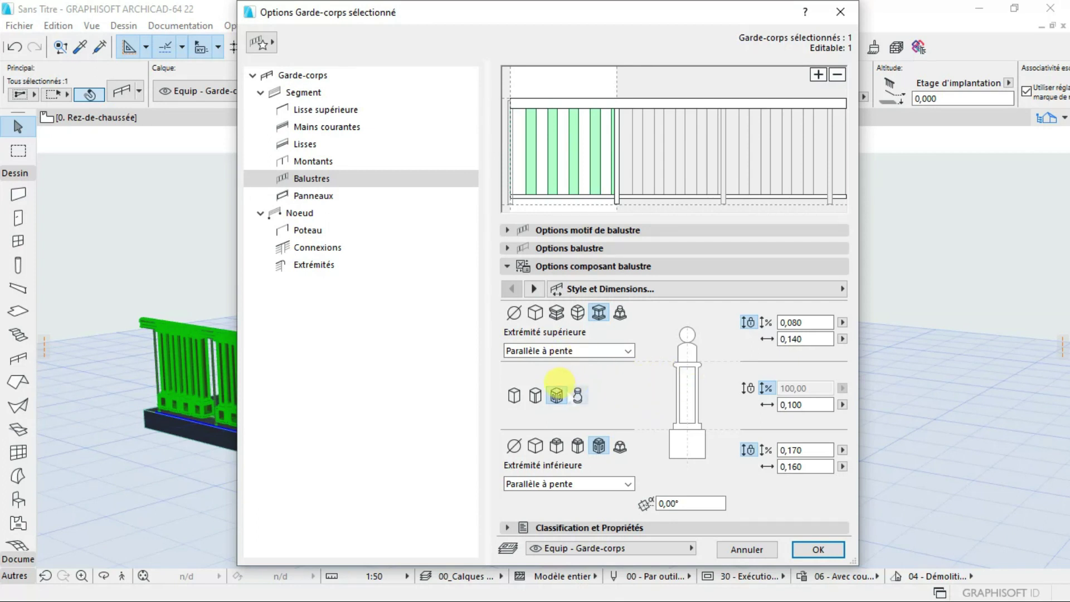
pyautogui.click(577, 395)
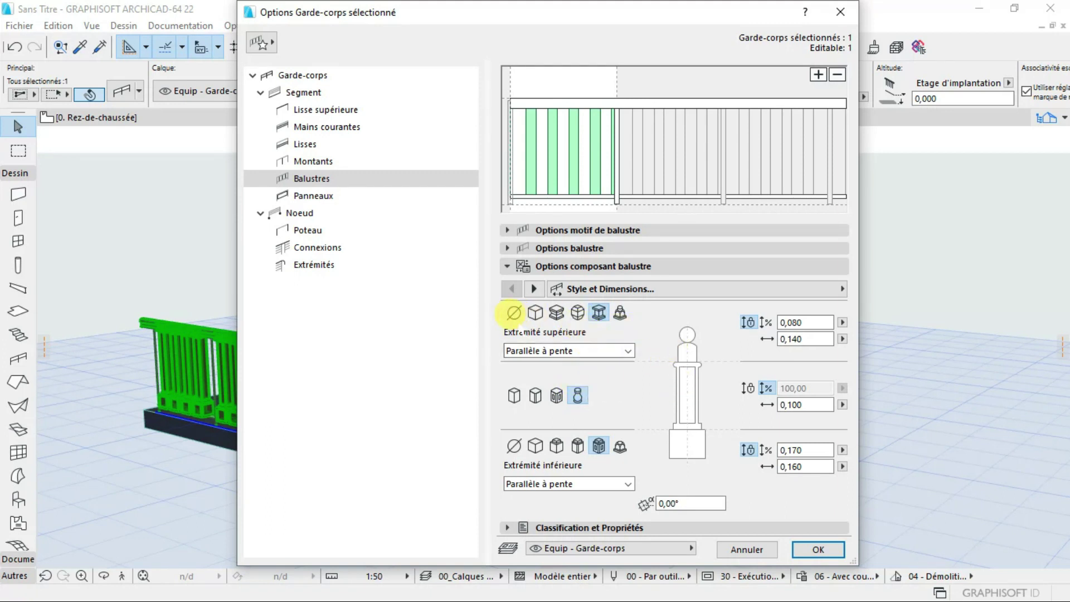
# Remove the balusters' upper end piece, switch their base to the fourth solid style, and apply the settings
pyautogui.click(513, 312)
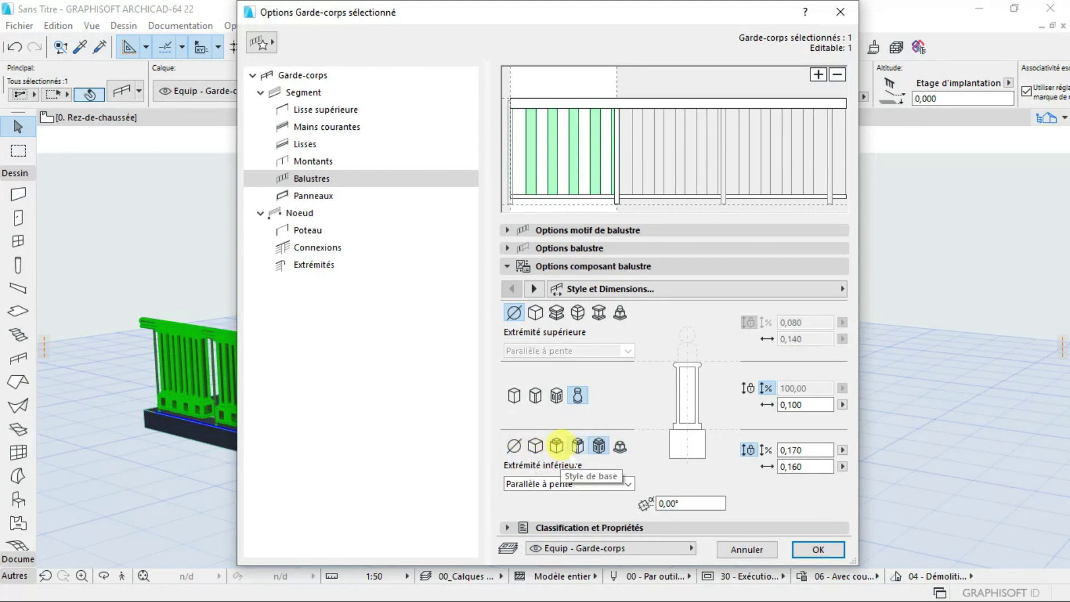
pyautogui.click(577, 446)
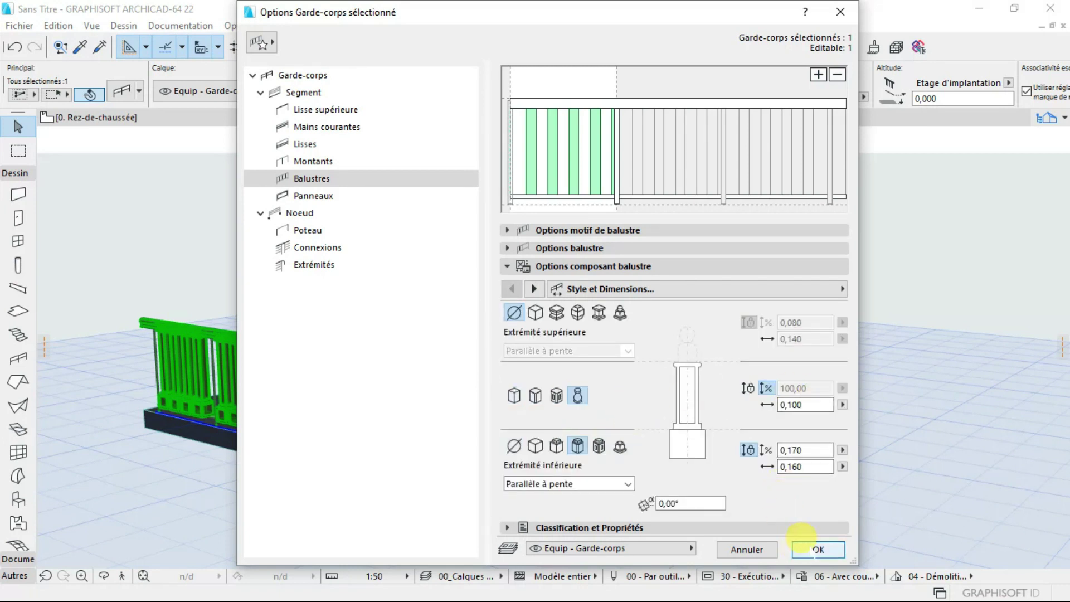
pyautogui.click(802, 546)
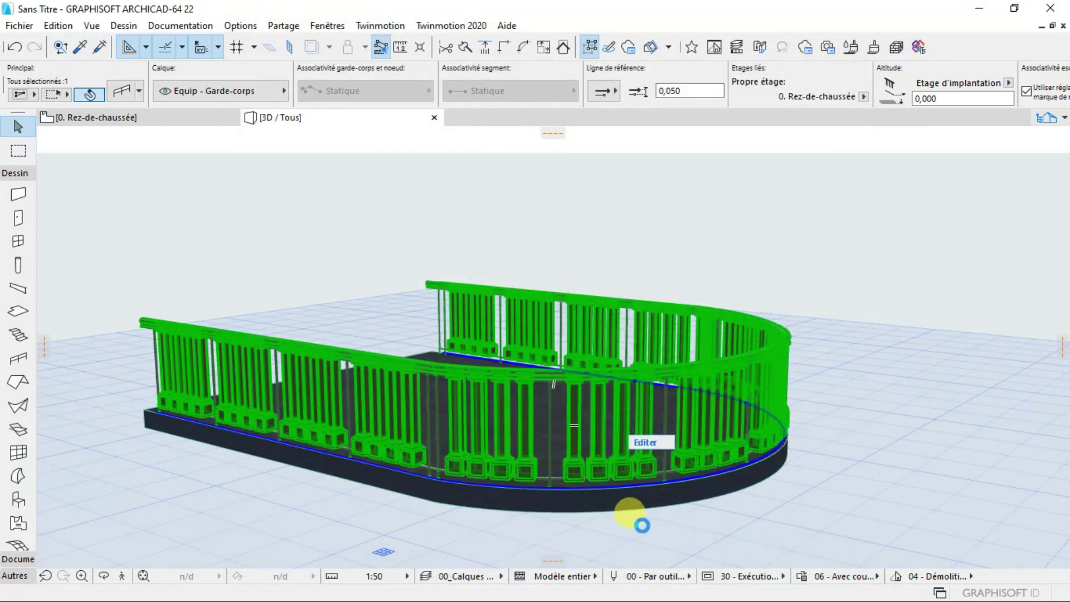
# Examine the railing with its turned balusters in 3D, facing the curved front of the slab
pyautogui.scroll(5, 566, 493)
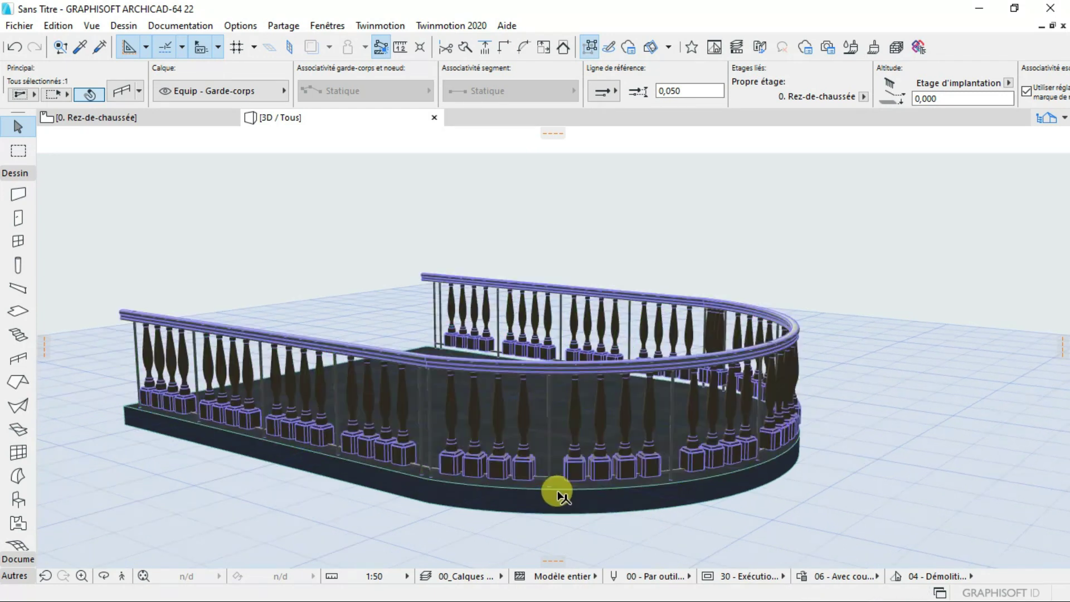
pyautogui.click(103, 576)
pyautogui.moveTo(202, 511); pyautogui.dragTo(345, 447)
pyautogui.moveTo(368, 453); pyautogui.dragTo(398, 365)
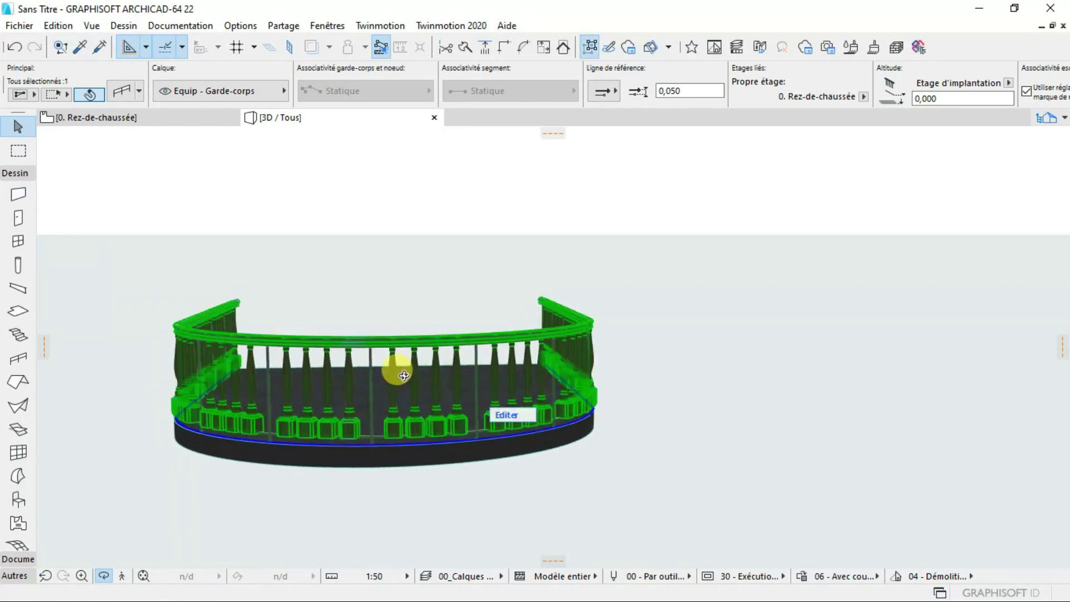
pyautogui.press('Escape')
pyautogui.click(393, 347)
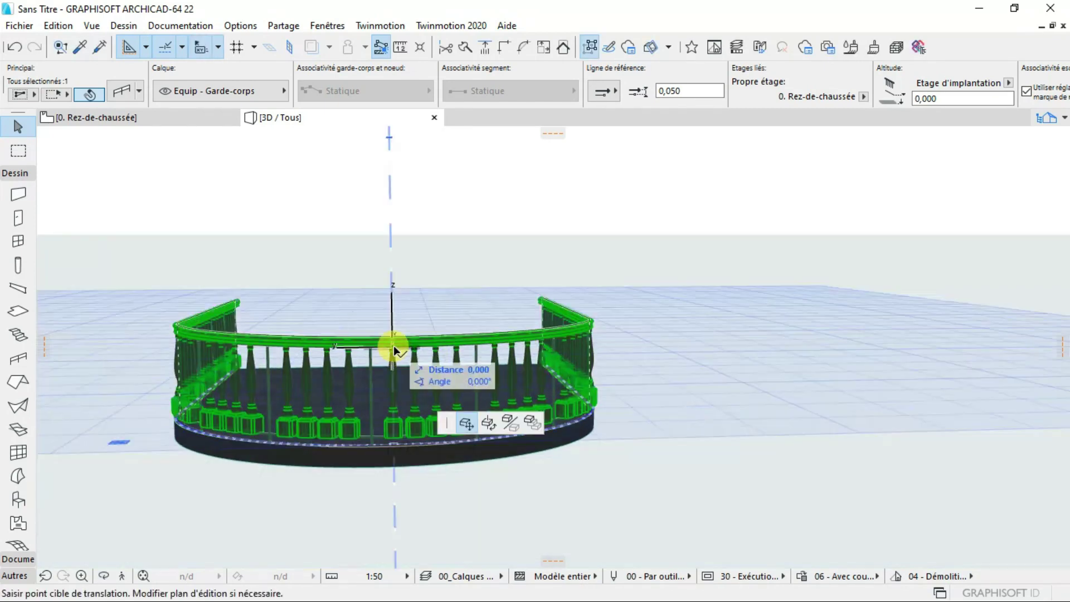
pyautogui.press('Escape')
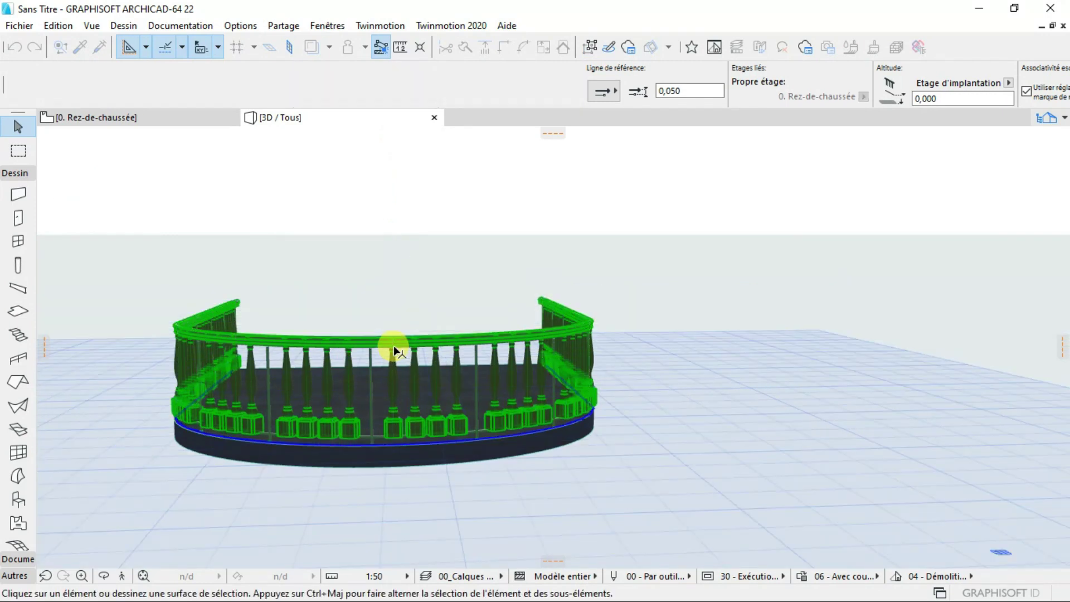
pyautogui.press('Escape')
pyautogui.scroll(2, 368, 440)
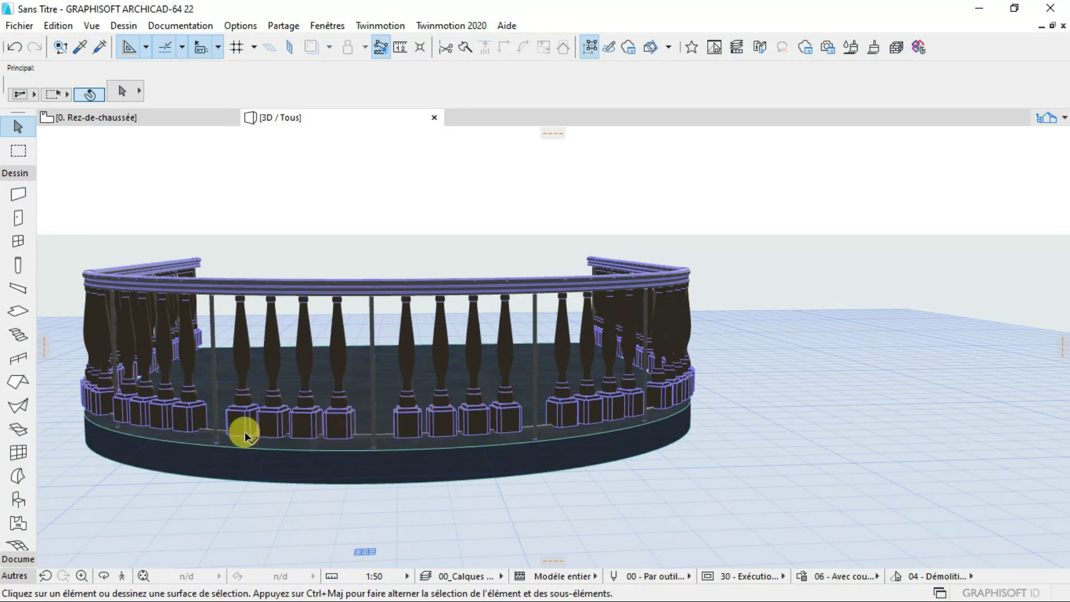
# In the railing's settings, change the shape of the lower rail (Lisse 1) to the hollow rectangular profile
pyautogui.click(320, 293)
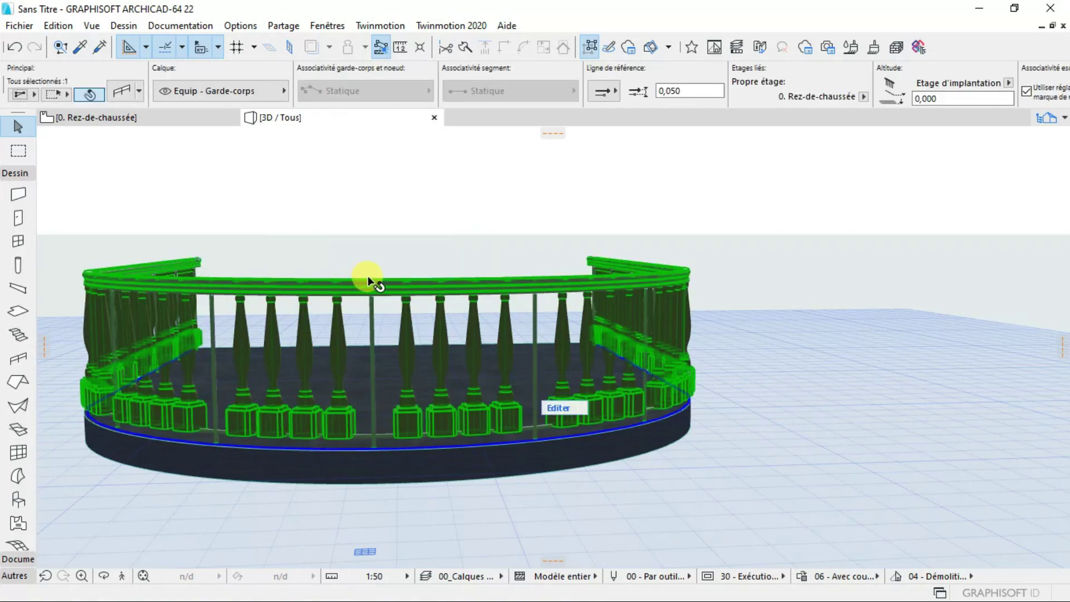
pyautogui.rightClick(401, 285)
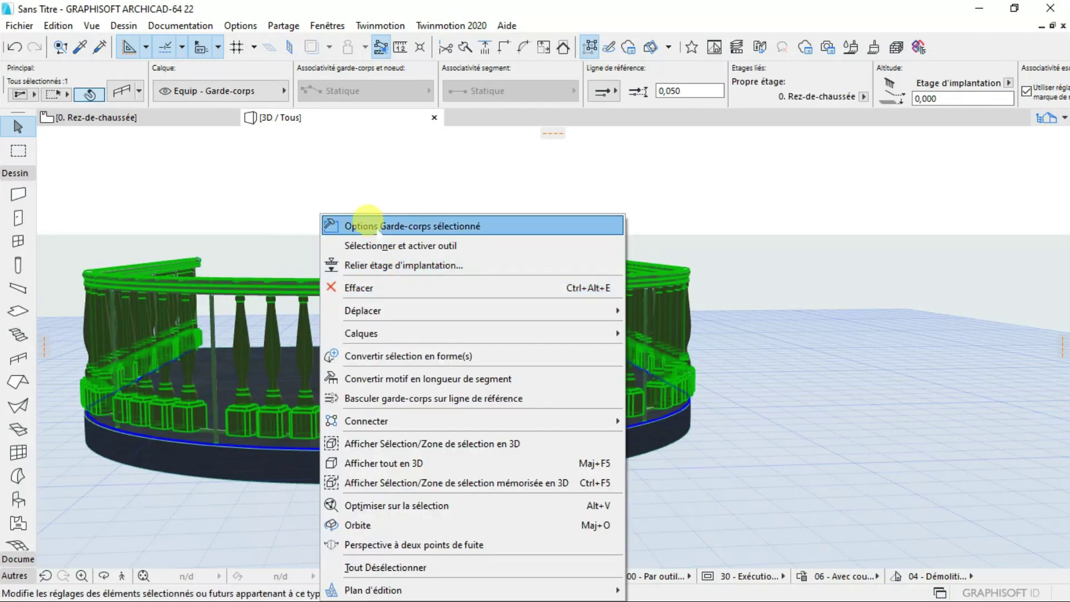
pyautogui.click(329, 224)
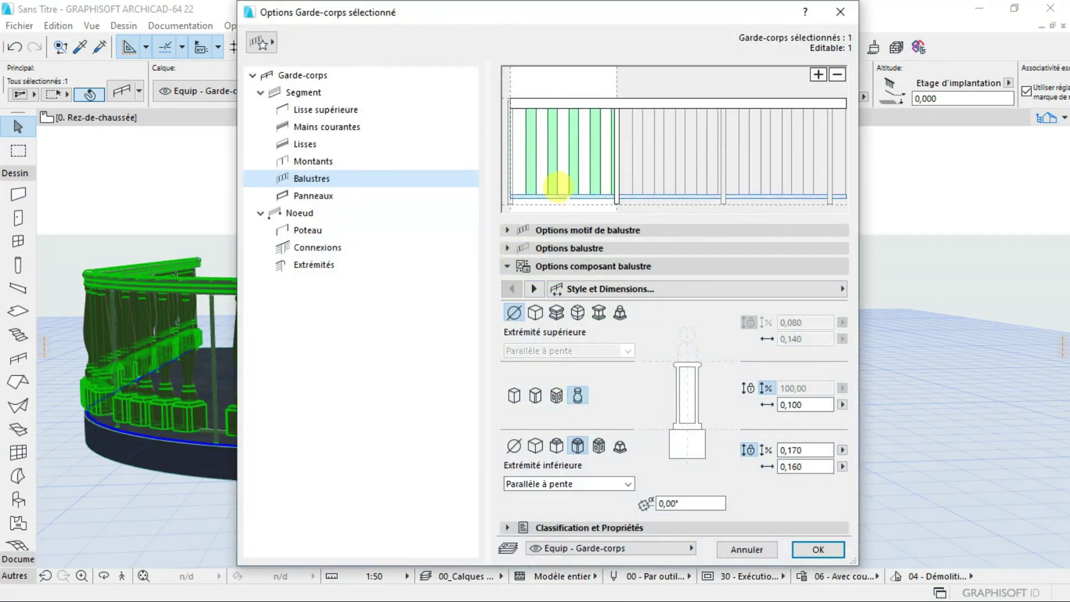
pyautogui.click(556, 189)
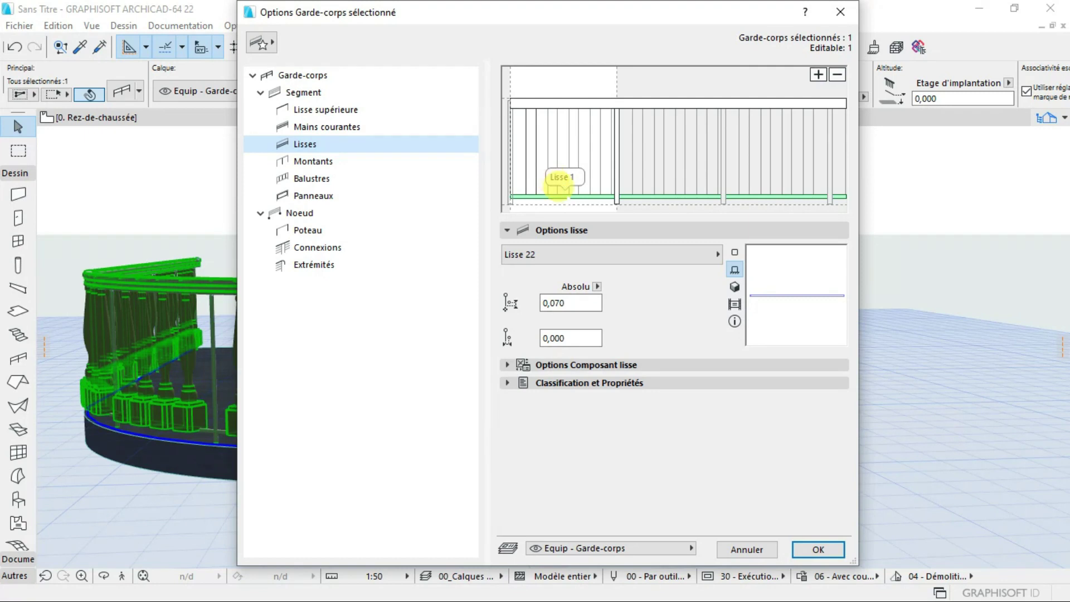
pyautogui.click(577, 254)
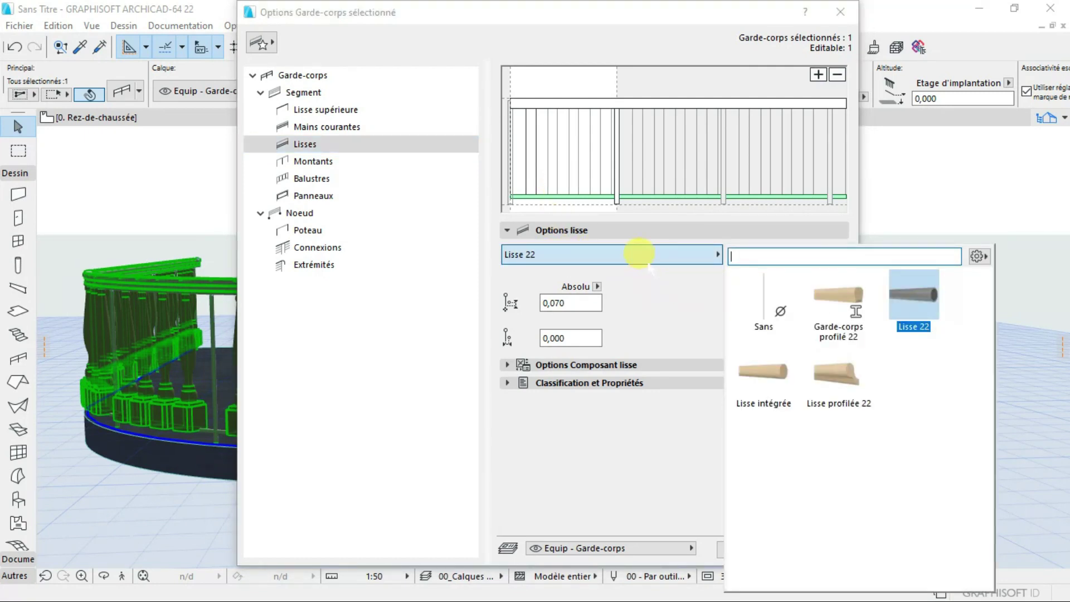
pyautogui.click(571, 371)
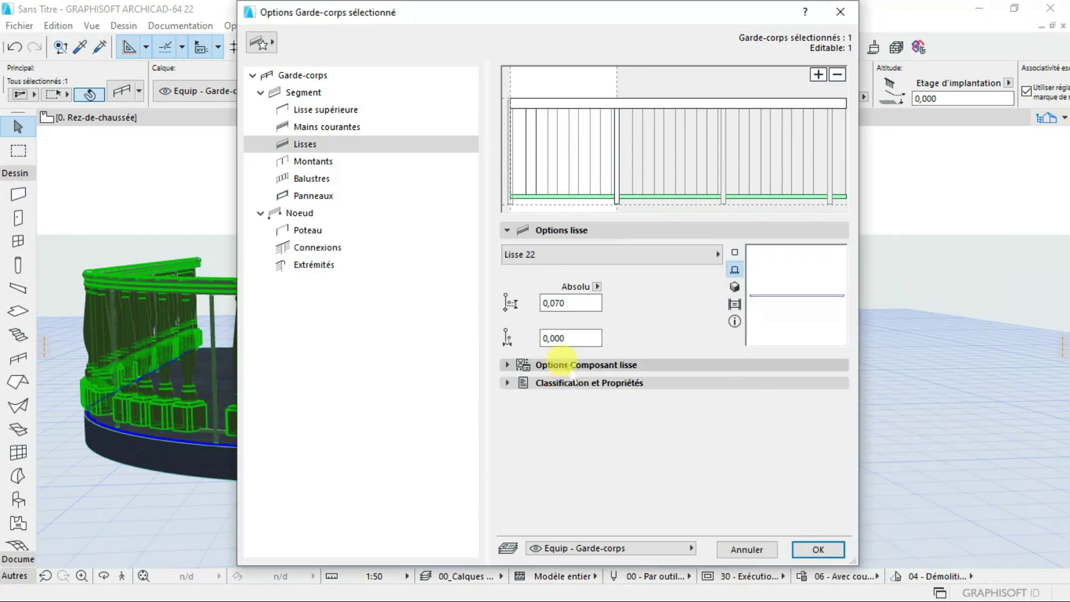
pyautogui.click(574, 365)
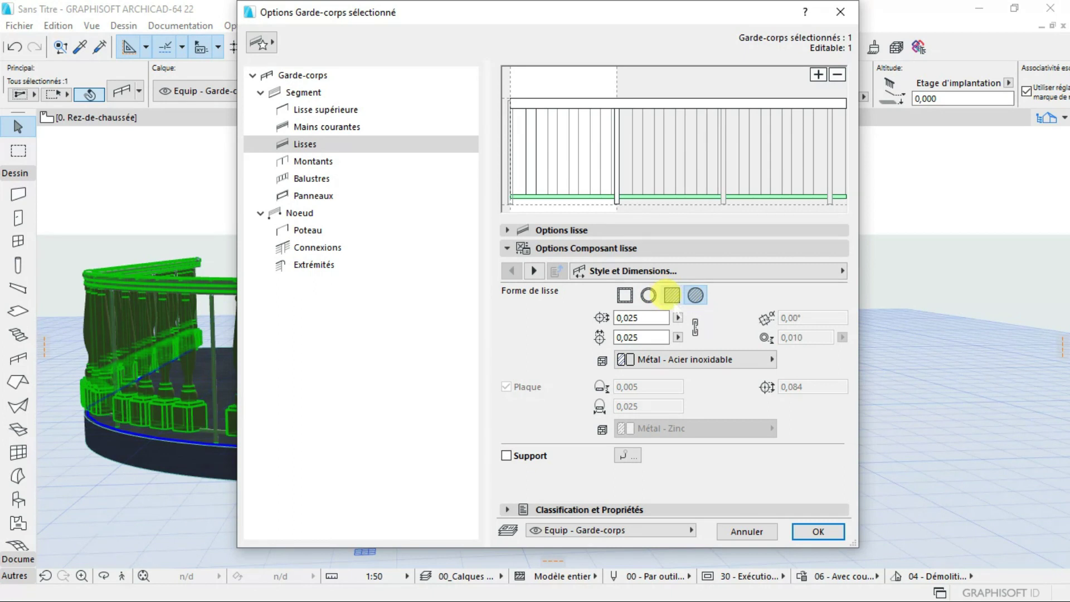
pyautogui.click(623, 295)
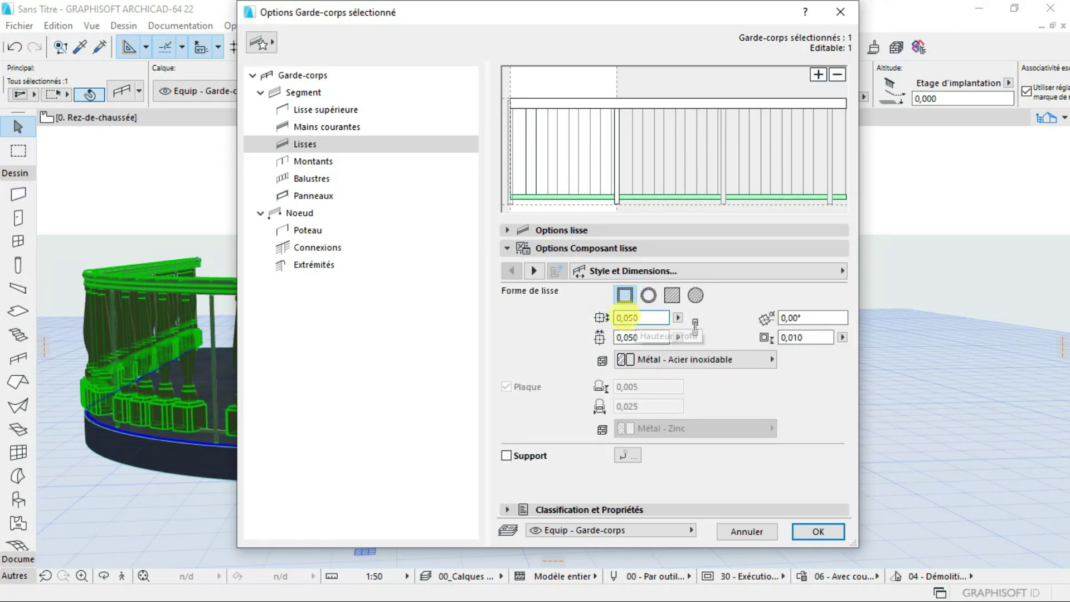
# Set the lower rail's profile to 0.100 m high and 0.08 m wide, and apply it to the railing
pyautogui.click(642, 318)
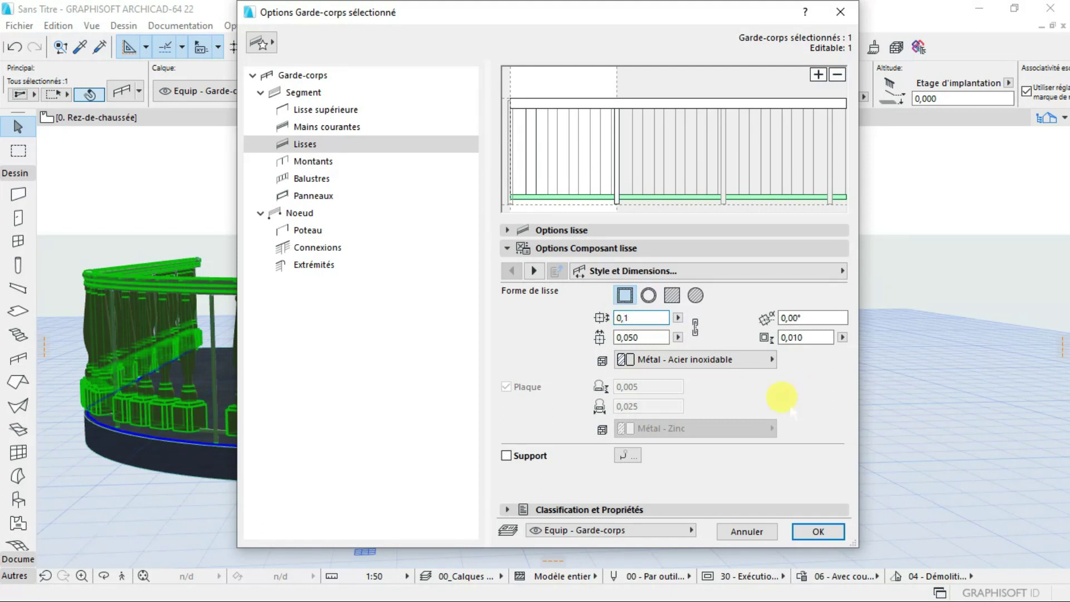
pyautogui.press('Return')
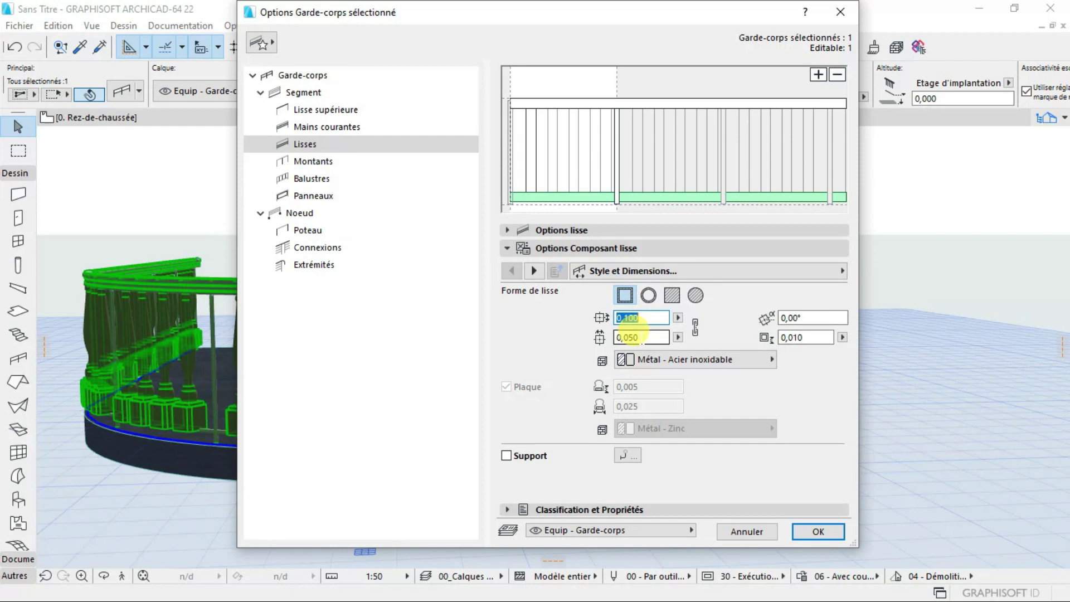
pyautogui.click(634, 336)
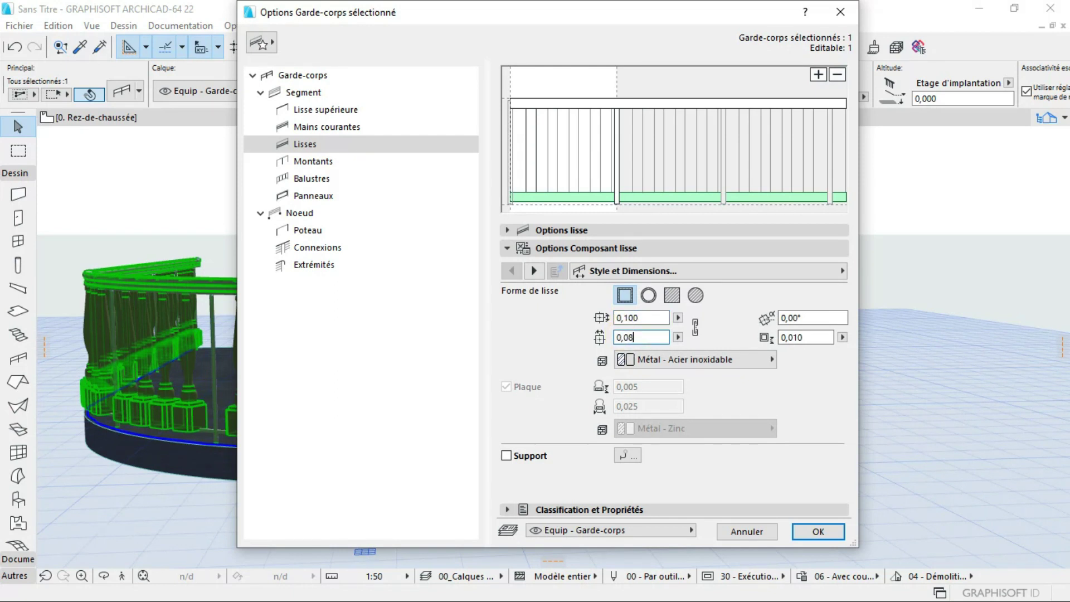
pyautogui.write('0,08')
pyautogui.click(817, 531)
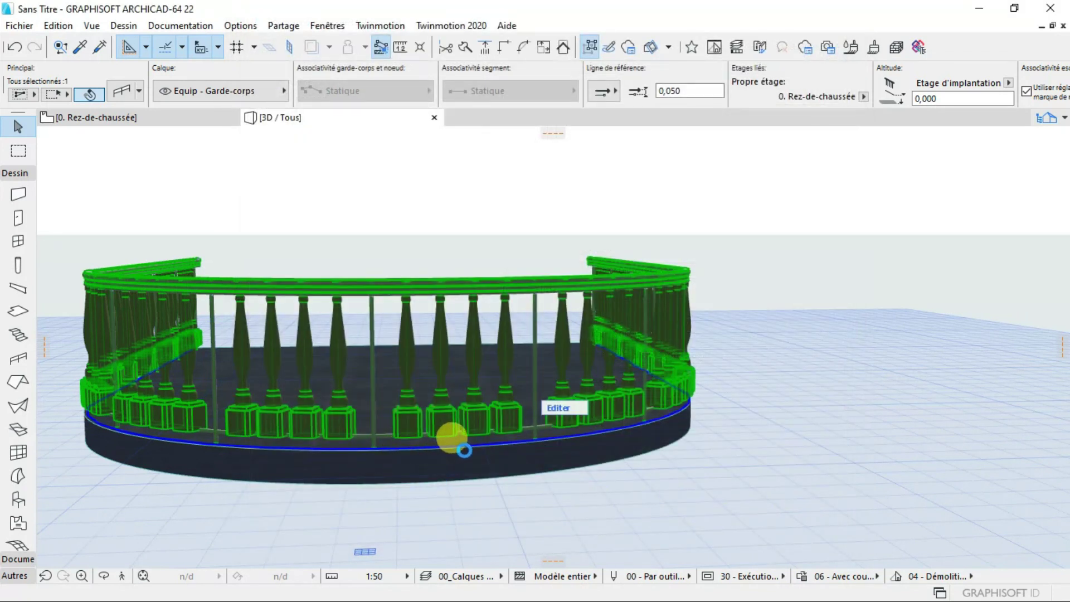
# Change the posts (Montants) of the curved railing from plain posts to the Pilastre 22 component in its settings
pyautogui.keyDown('shift'); pyautogui.moveTo(346, 453); pyautogui.dragTo(549, 489, button='middle'); pyautogui.keyUp('shift')
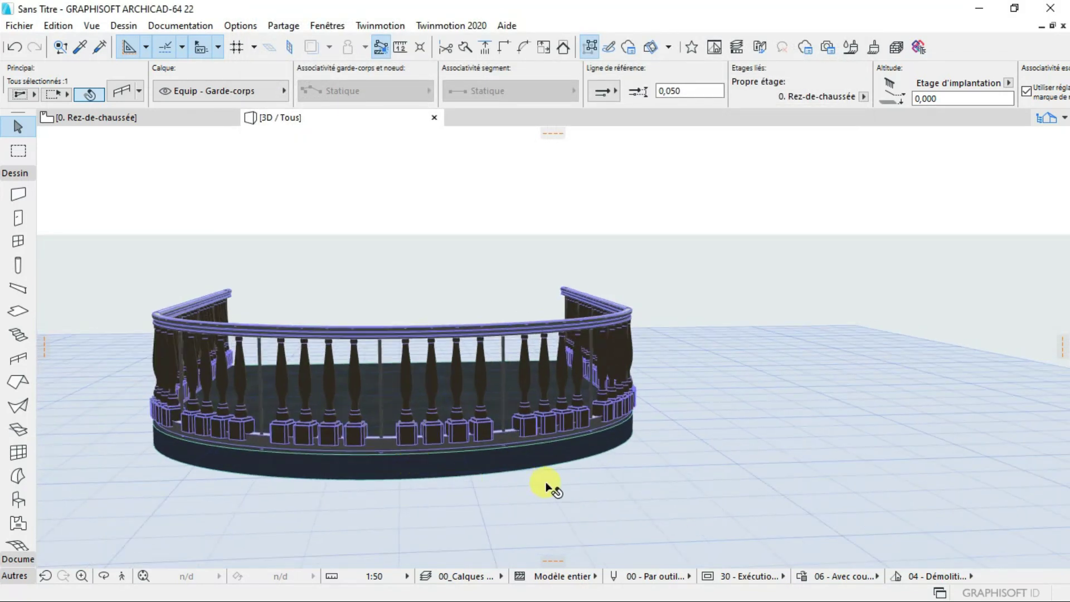
pyautogui.click(548, 490)
pyautogui.scroll(5, 406, 502)
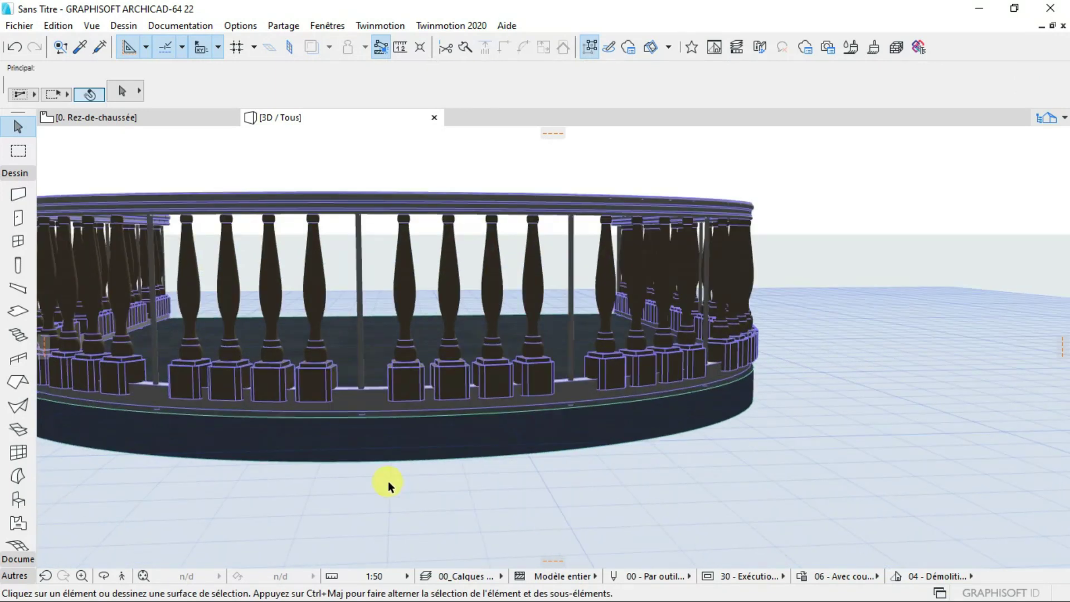
pyautogui.scroll(-5, 363, 398)
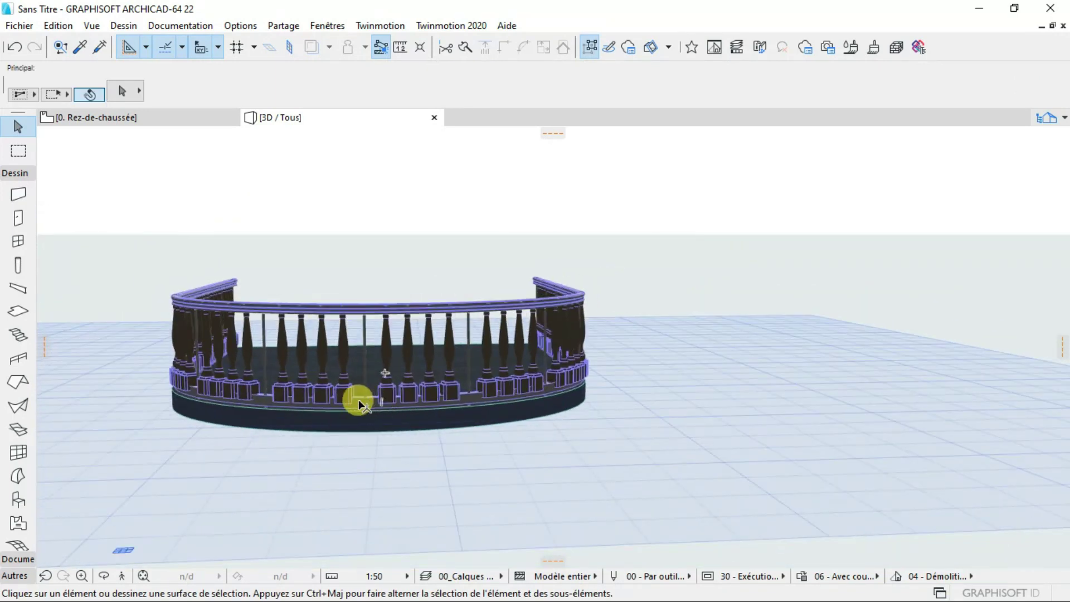
pyautogui.click(393, 313)
pyautogui.rightClick(393, 313)
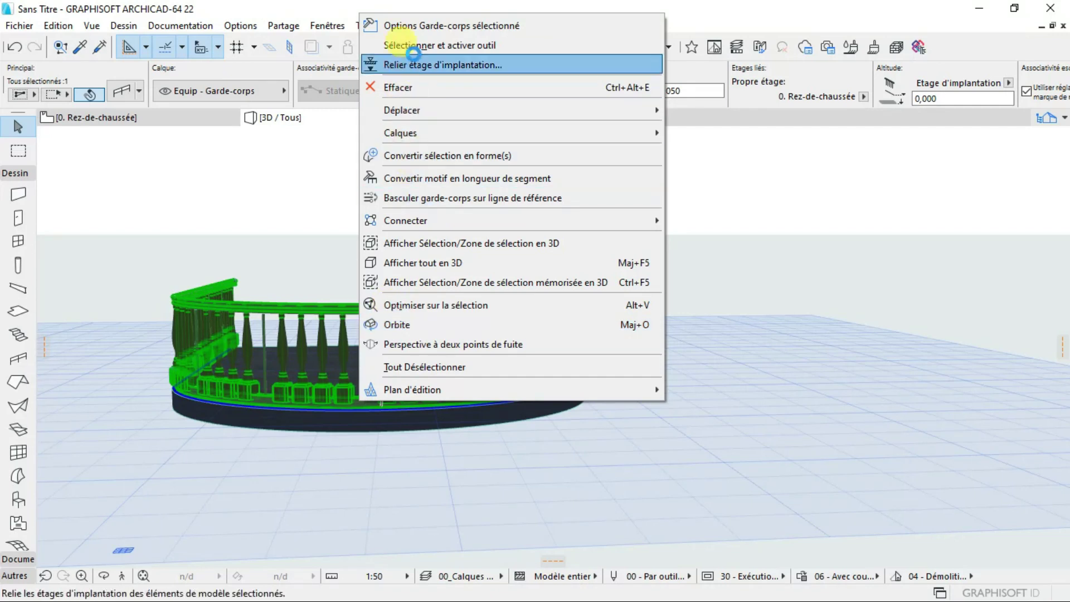
pyautogui.click(421, 17)
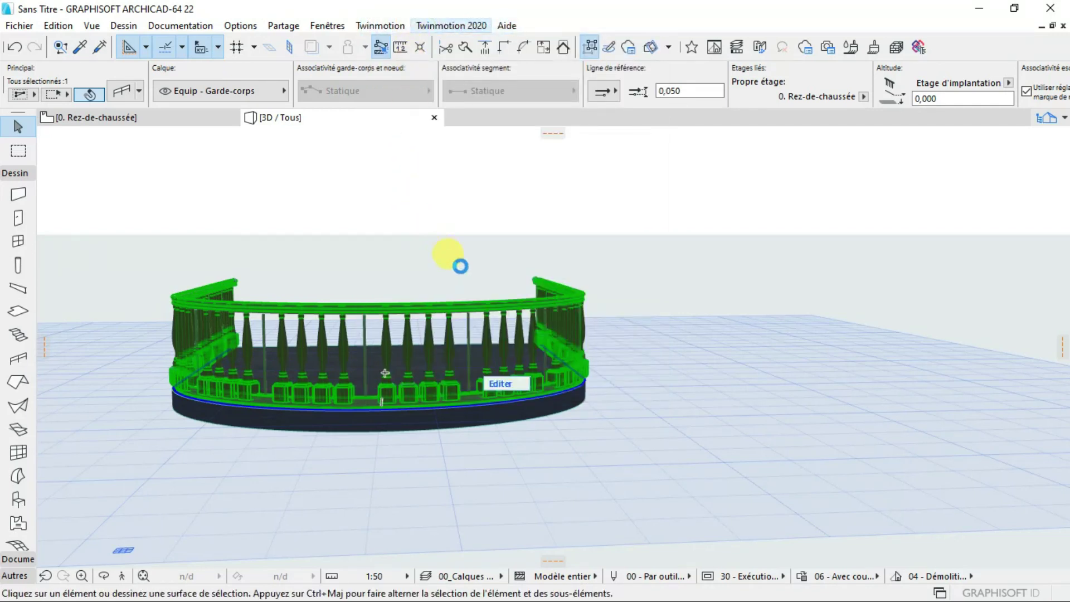
pyautogui.doubleClick(483, 312)
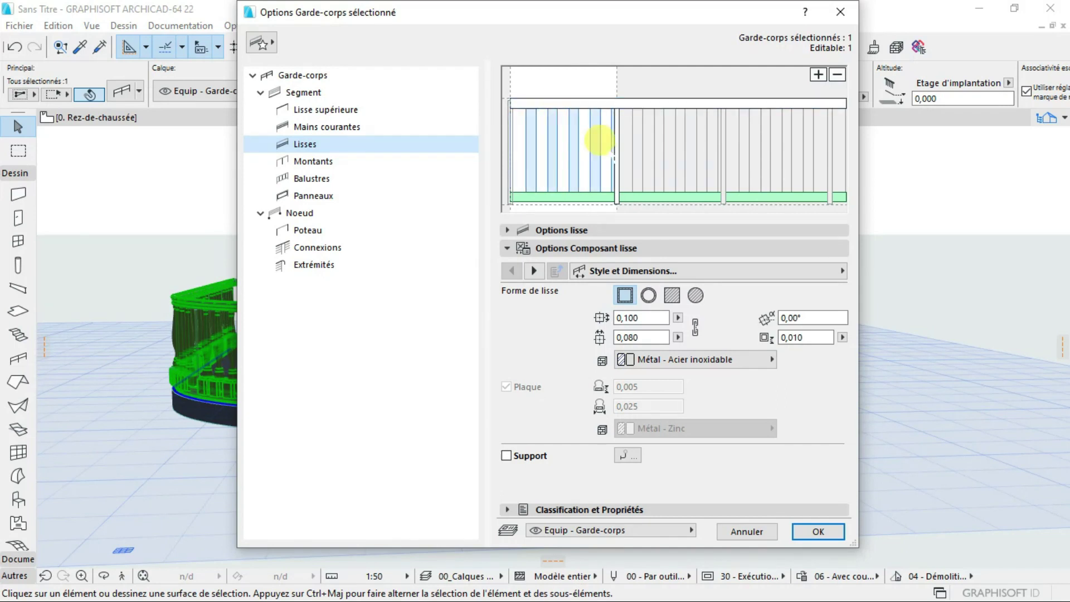
pyautogui.click(616, 144)
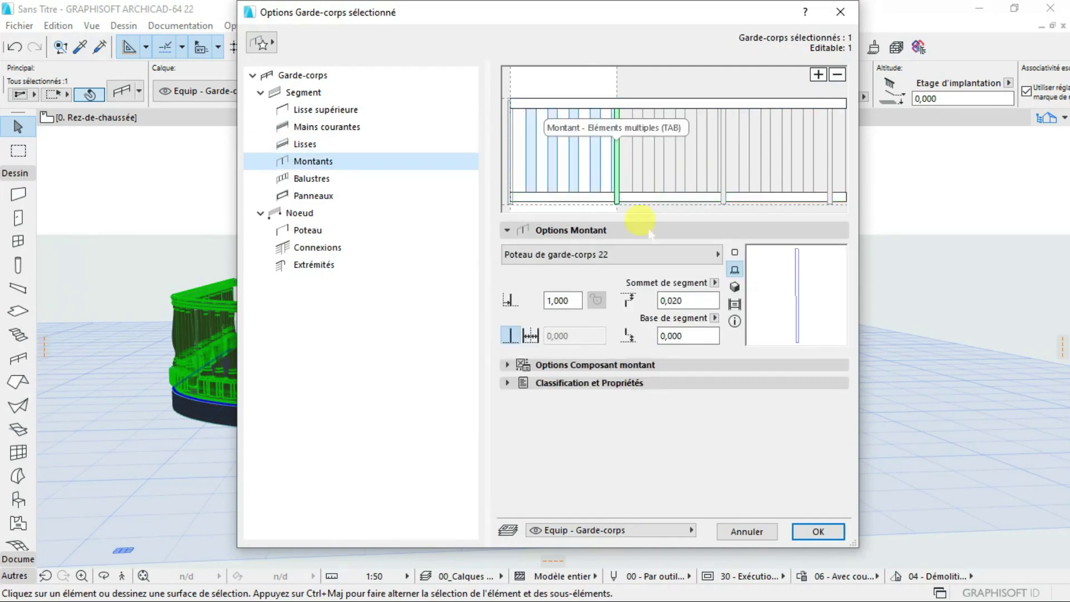
pyautogui.click(667, 254)
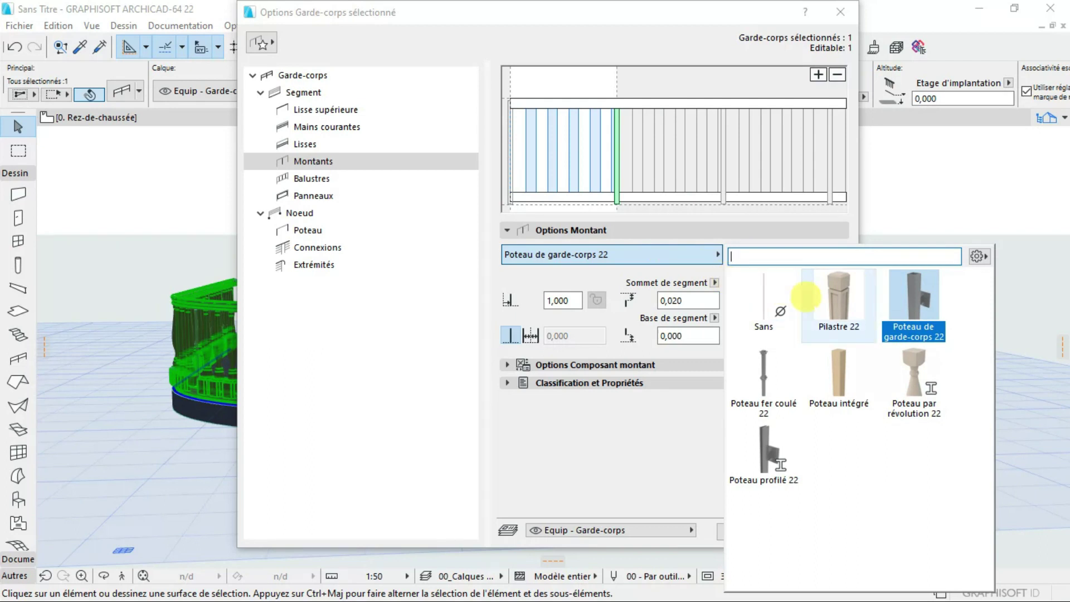
pyautogui.click(827, 294)
# Give the pilasters the fifth base style and the fourth top style, and apply the settings to the railing
pyautogui.click(600, 366)
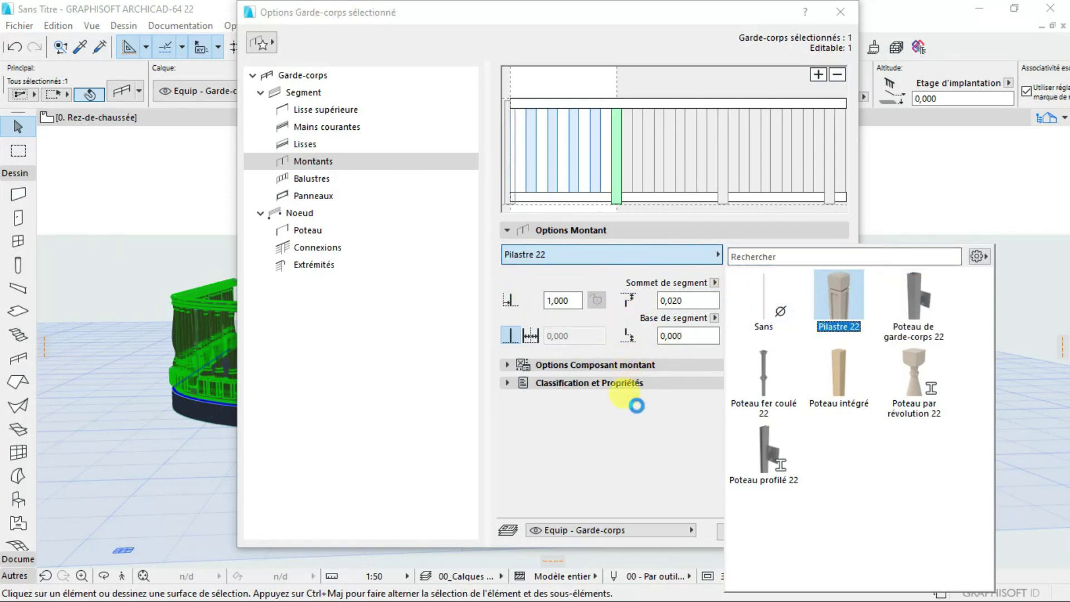
pyautogui.click(557, 355)
pyautogui.click(563, 364)
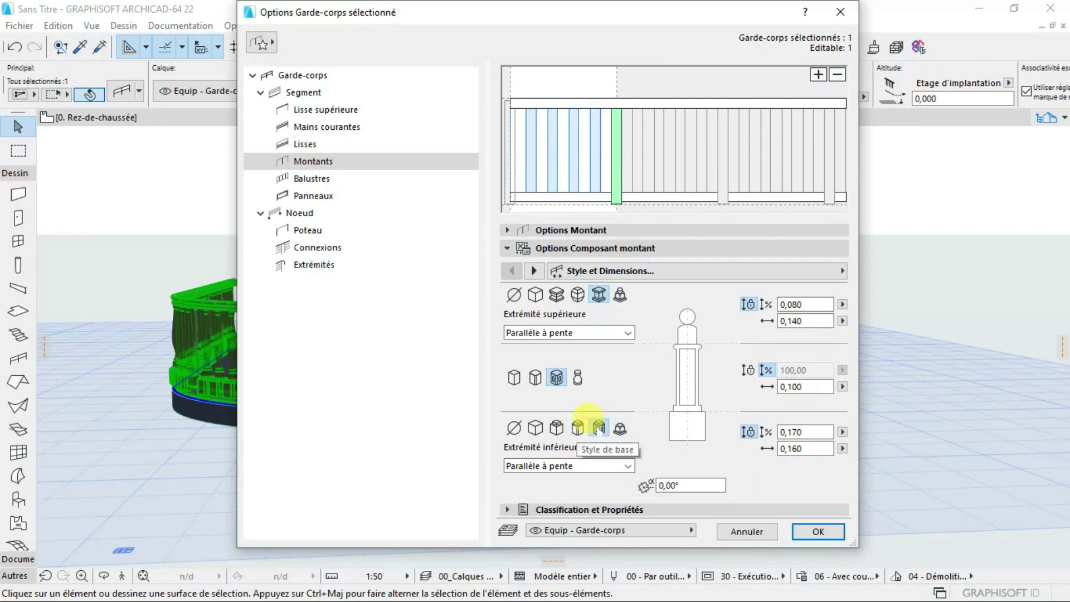
pyautogui.click(598, 429)
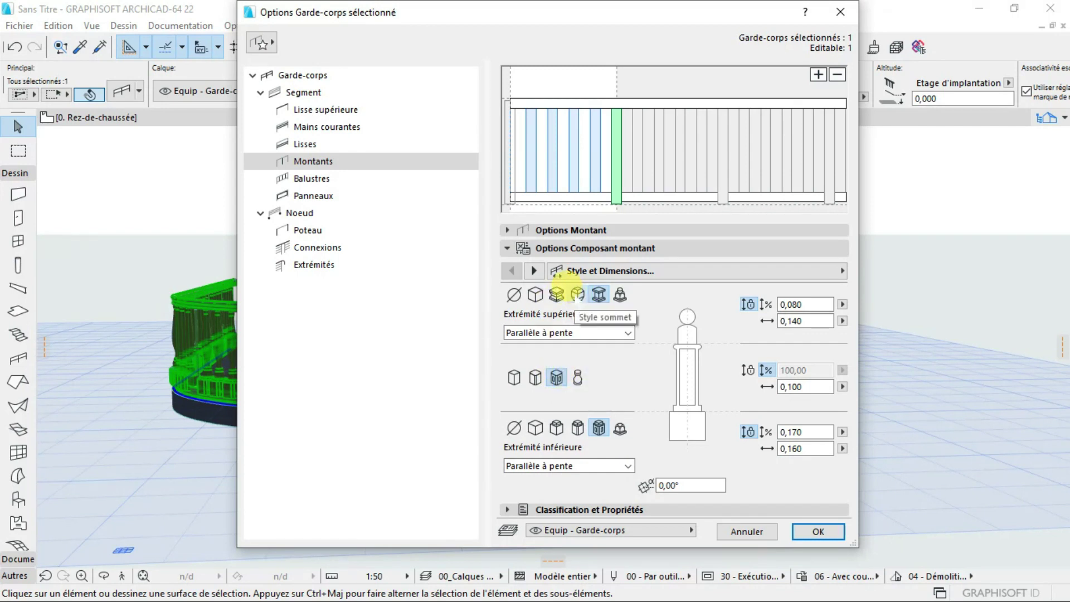
pyautogui.click(577, 294)
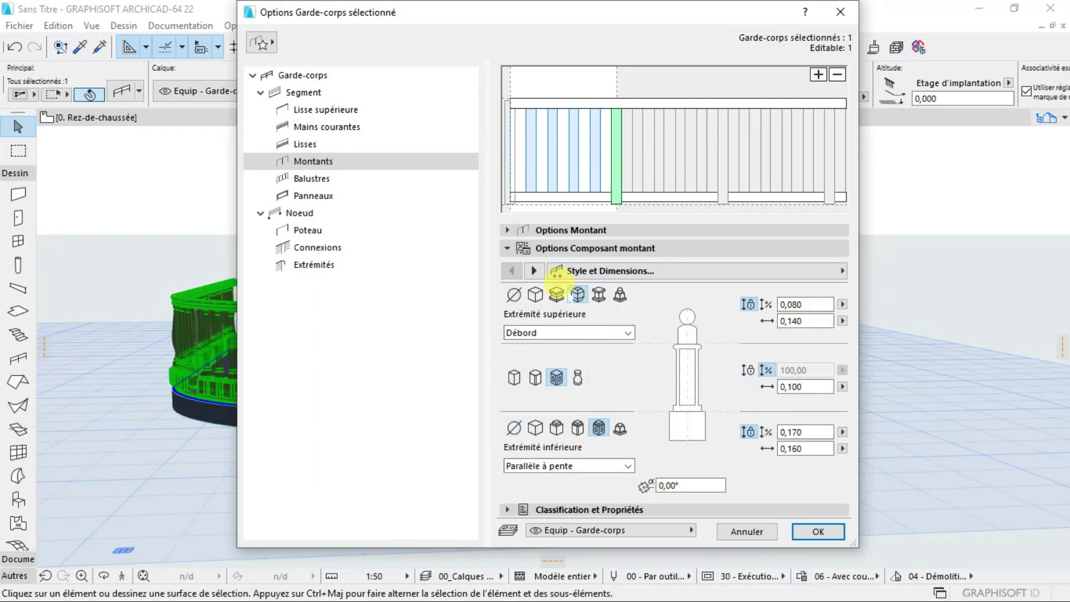
pyautogui.click(815, 530)
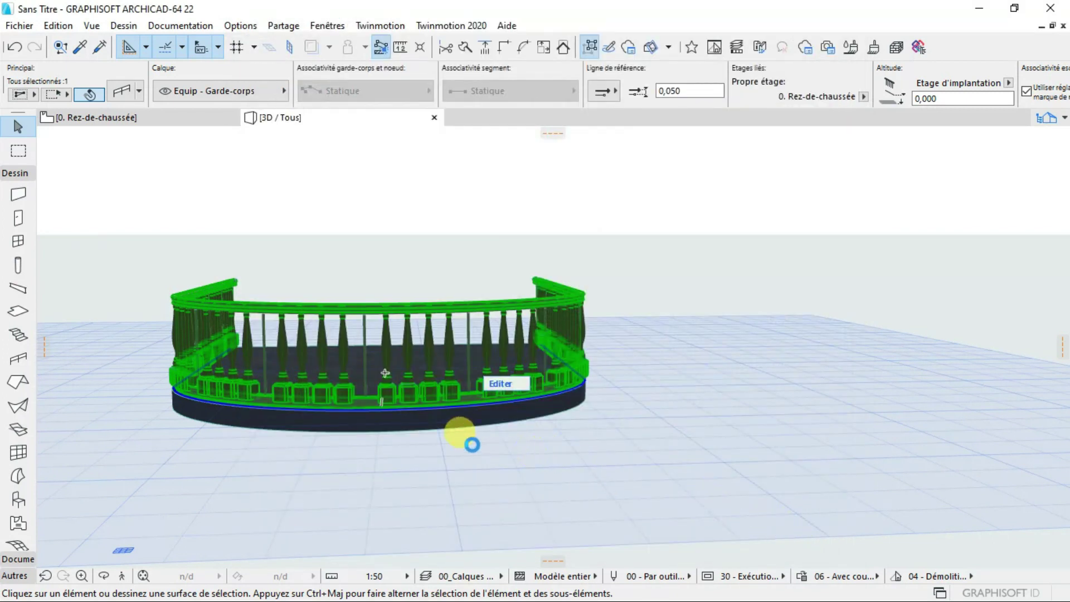
# Examine the railing with its pilasters and turned balusters in 3D from the front, the side and above
pyautogui.scroll(-1, 424, 367)
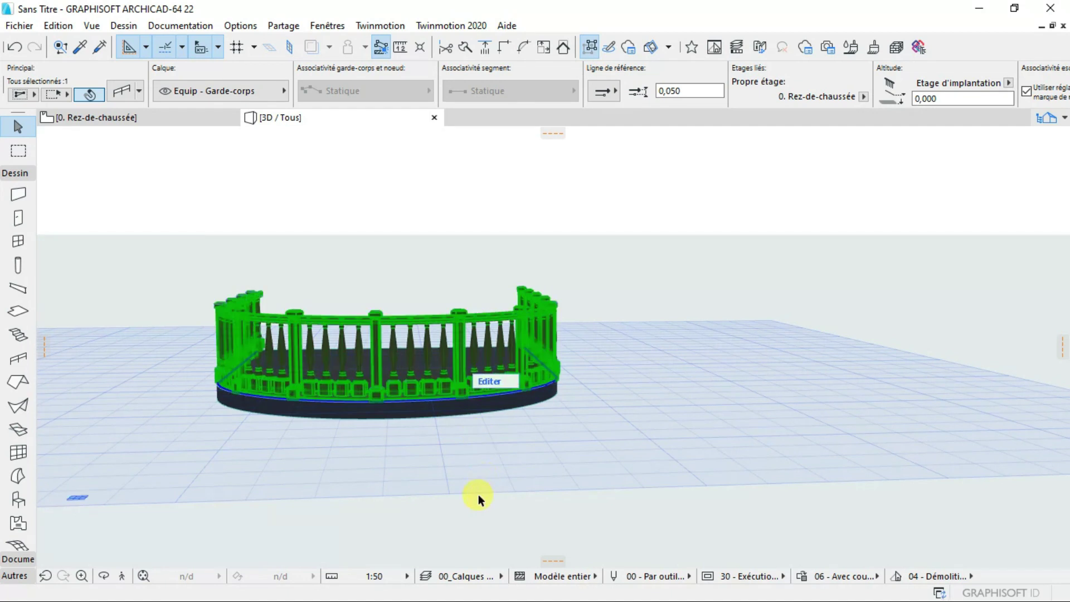
pyautogui.click(103, 576)
pyautogui.moveTo(258, 463); pyautogui.dragTo(453, 444)
pyautogui.scroll(4, 370, 471)
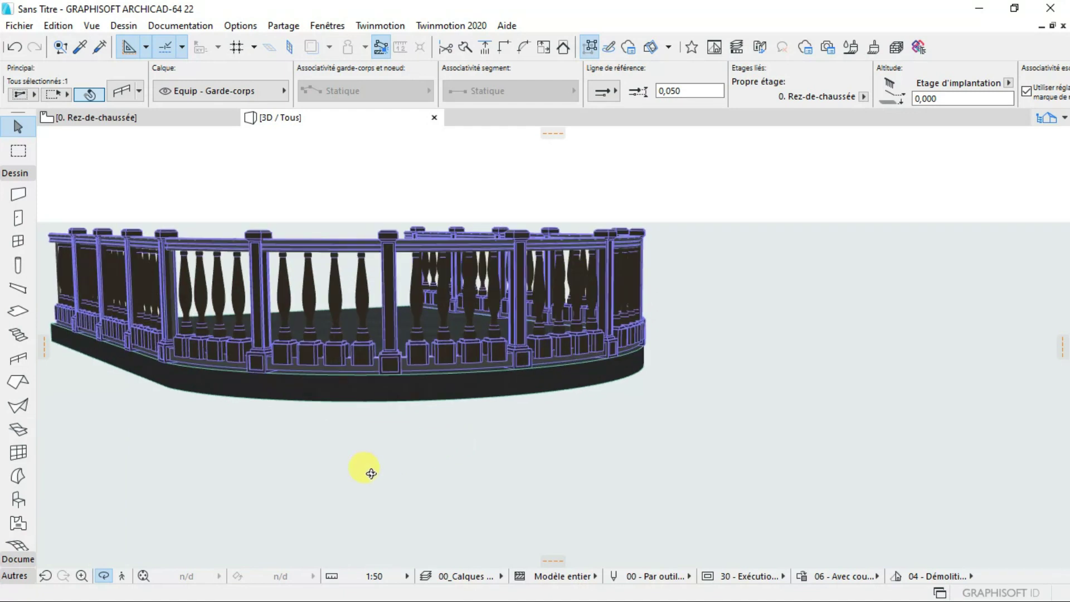
pyautogui.moveTo(567, 493); pyautogui.dragTo(453, 339)
pyautogui.moveTo(329, 418); pyautogui.dragTo(421, 401)
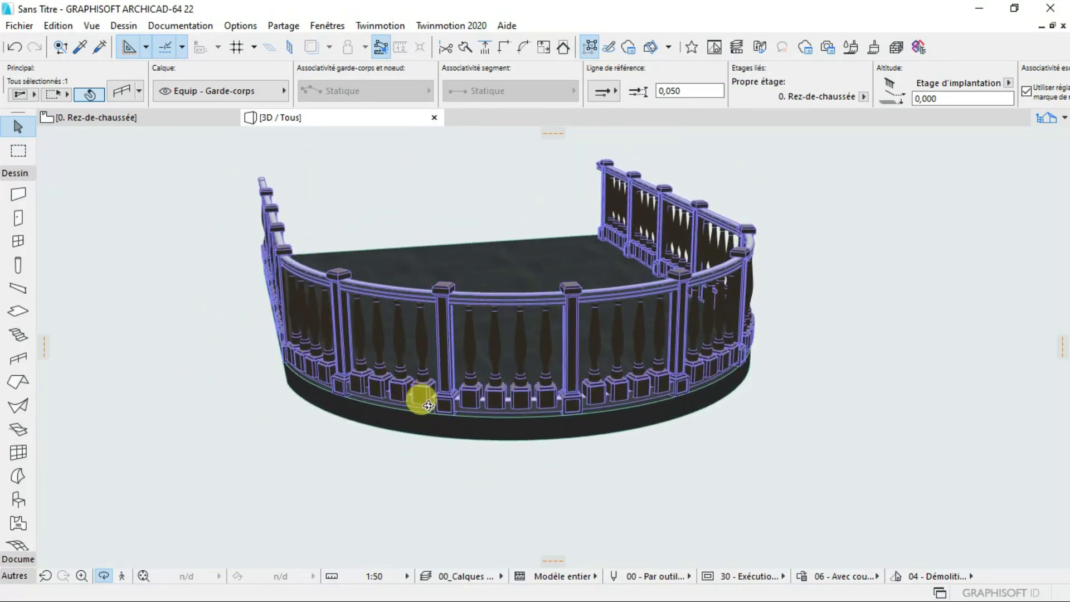
pyautogui.scroll(5, 528, 508)
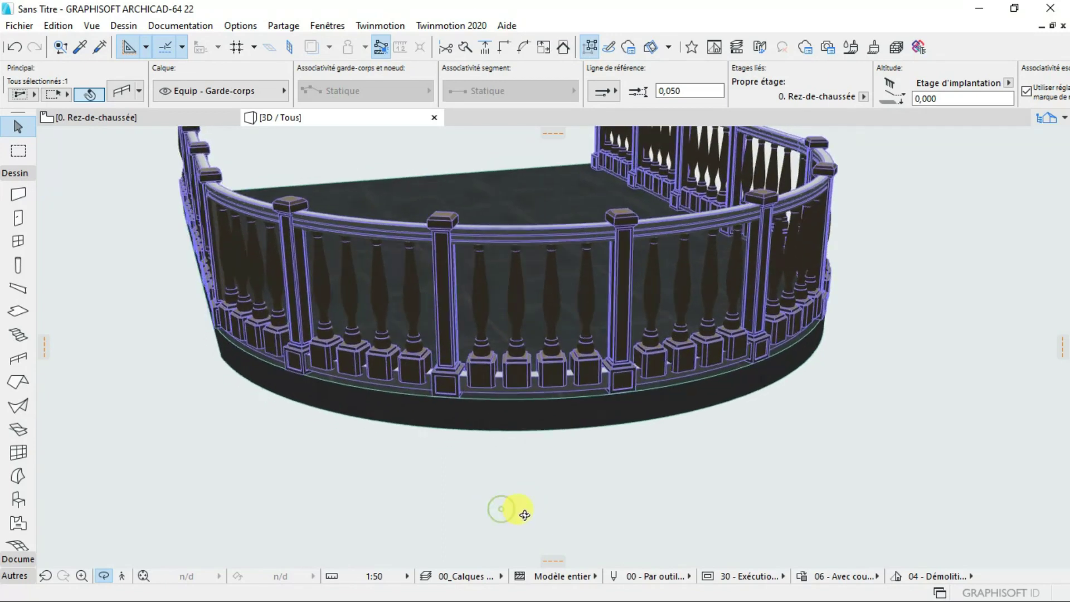
pyautogui.scroll(-4, 521, 523)
pyautogui.moveTo(464, 517); pyautogui.dragTo(473, 490)
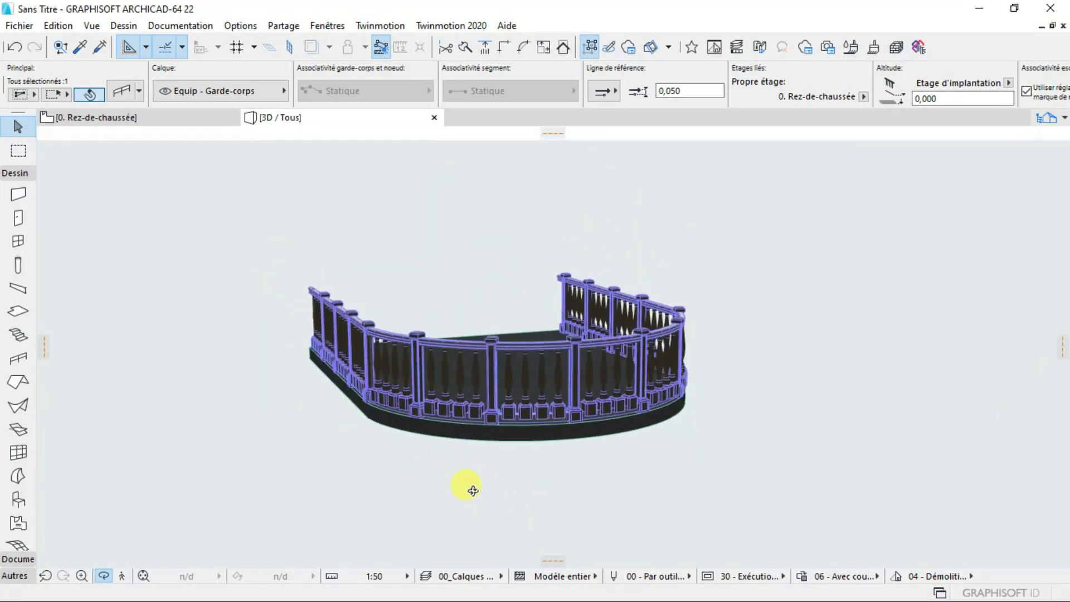
pyautogui.scroll(3, 444, 374)
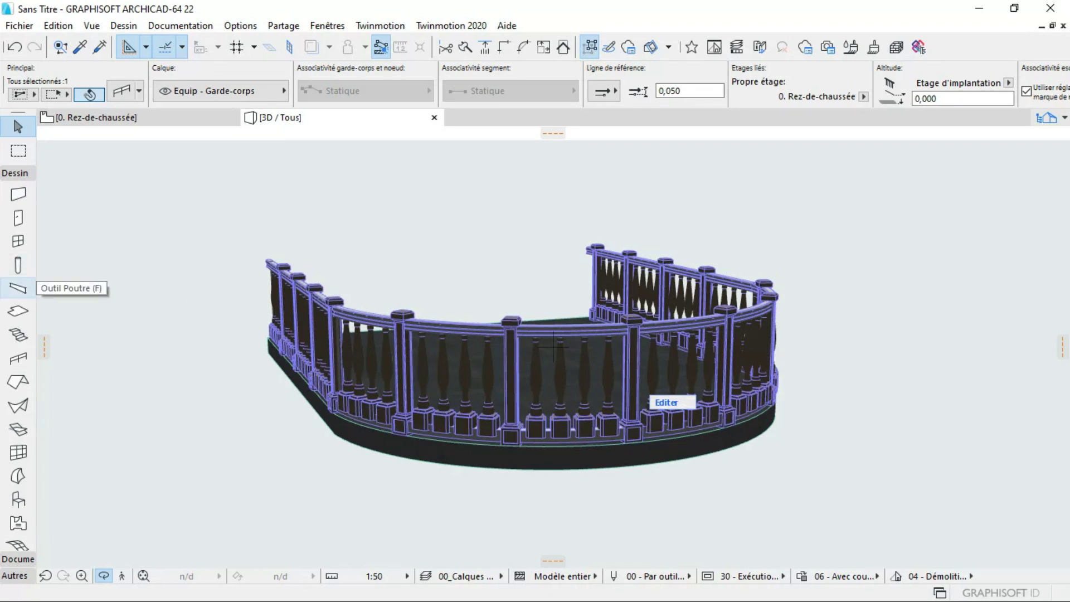
pyautogui.press('super')
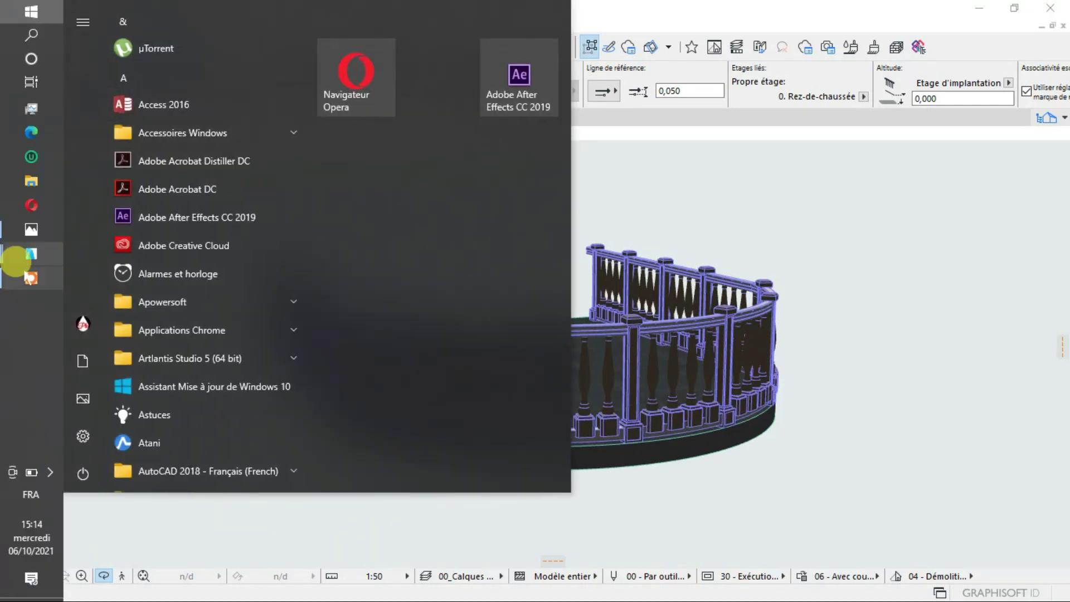
pyautogui.click(33, 278)
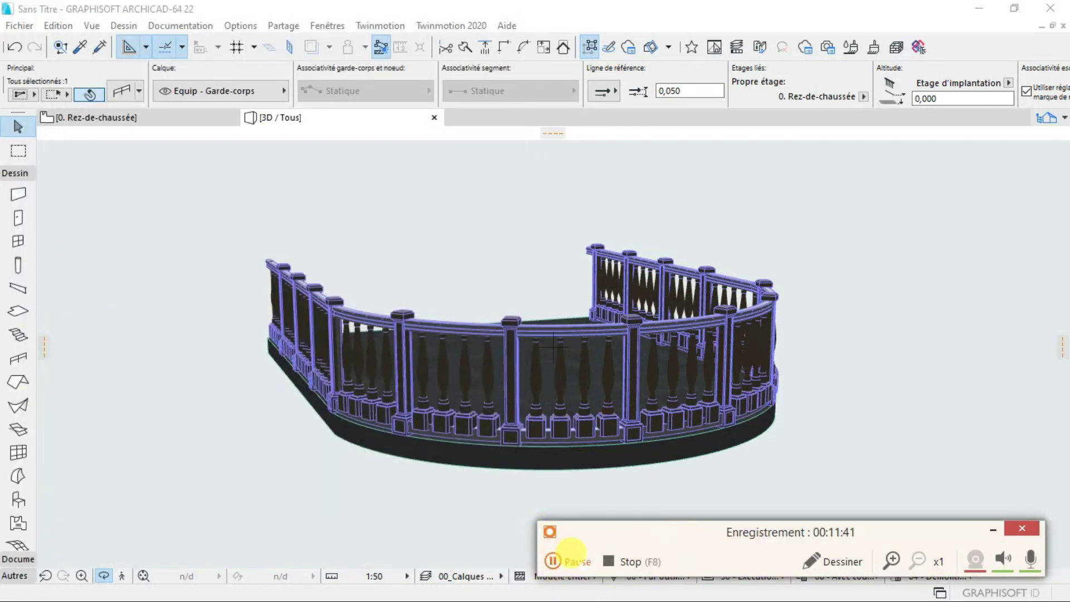
pyautogui.click(553, 561)
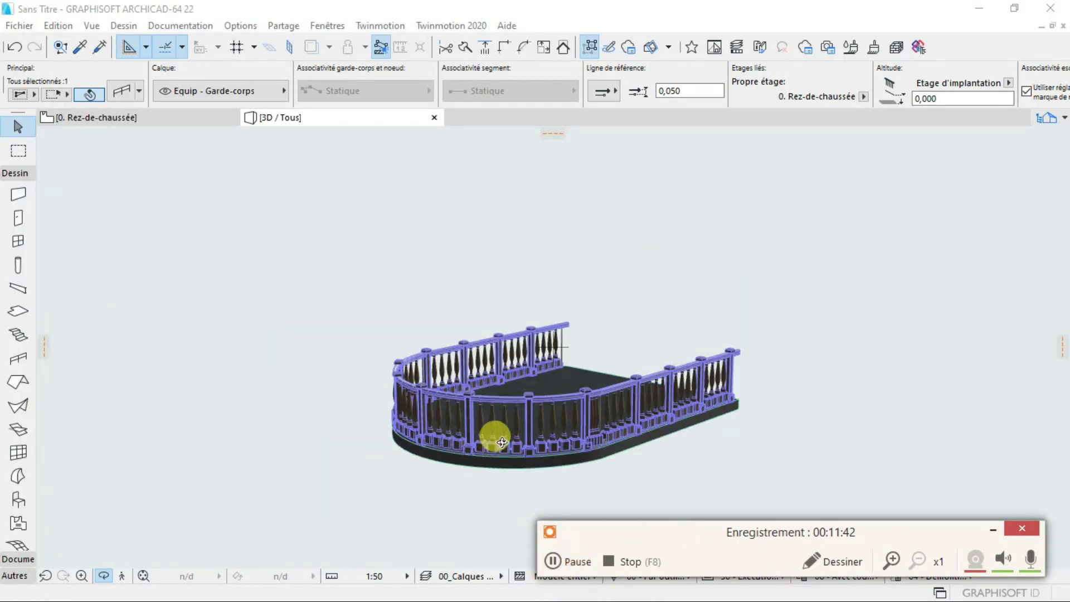
pyautogui.keyDown('shift'); pyautogui.moveTo(494, 435); pyautogui.dragTo(627, 460, button='middle'); pyautogui.keyUp('shift')
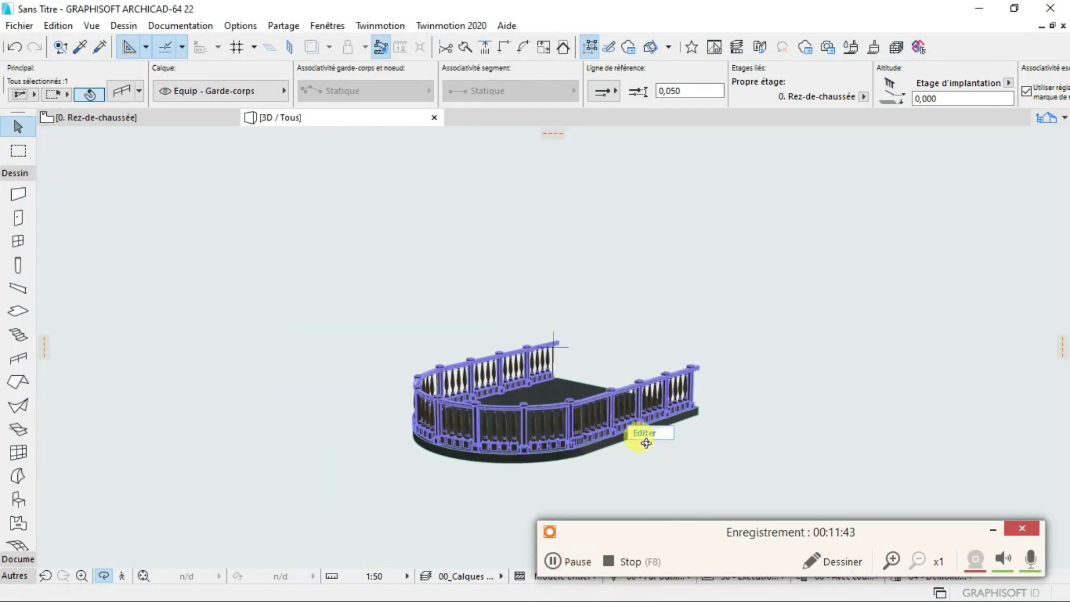
pyautogui.moveTo(631, 445); pyautogui.dragTo(572, 433)
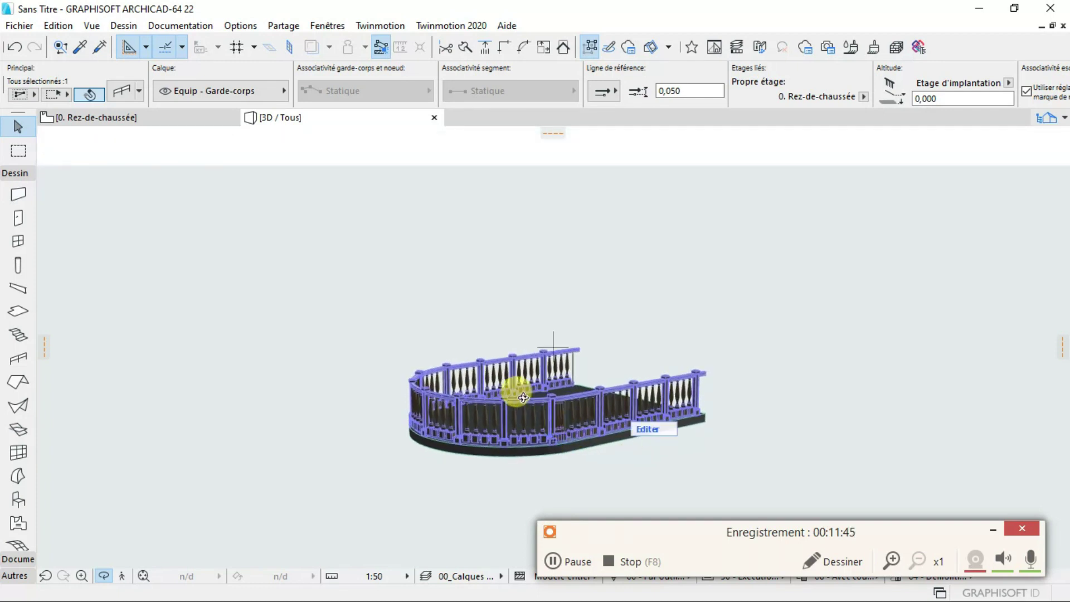
# Return to the Rez-de-chaussée floor plan and select the curved slab
pyautogui.click(103, 117)
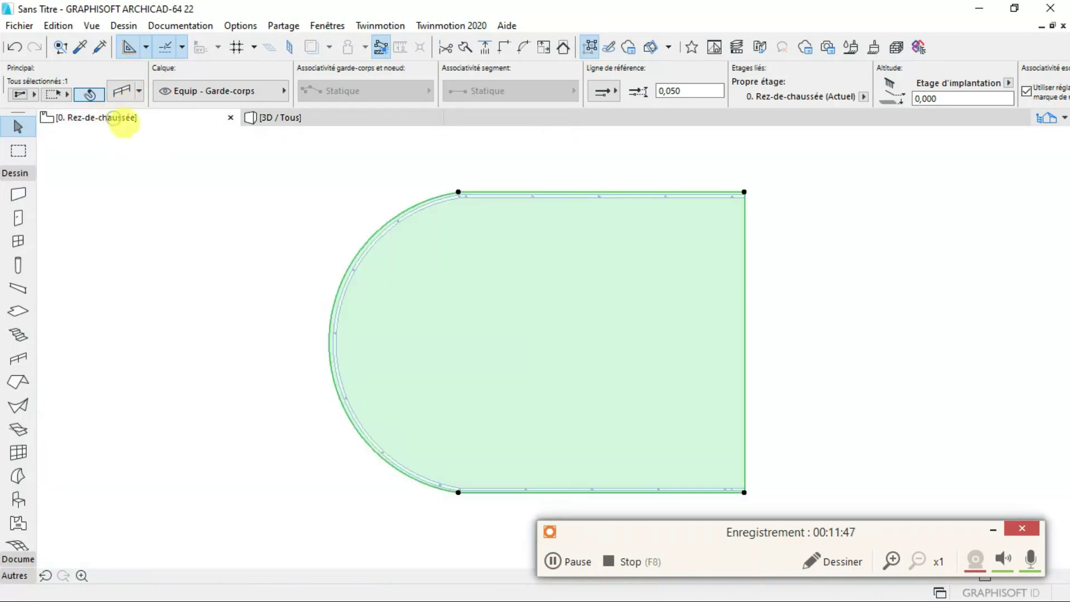
pyautogui.click(424, 271)
pyautogui.scroll(-4, 532, 321)
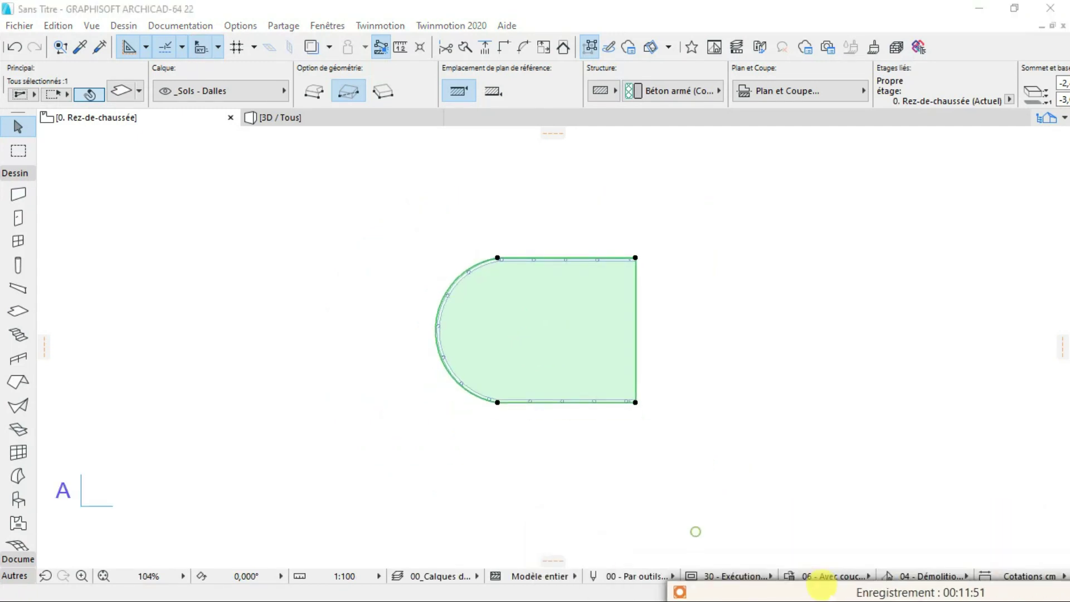
pyautogui.moveTo(826, 591)
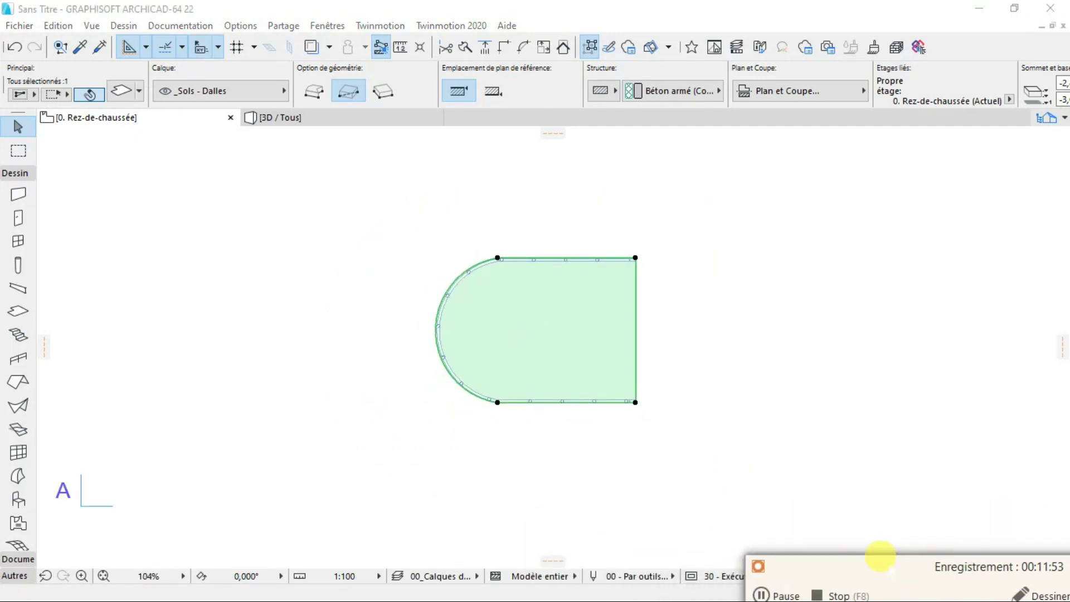
pyautogui.scroll(5, 568, 239)
pyautogui.scroll(-10, 560, 239)
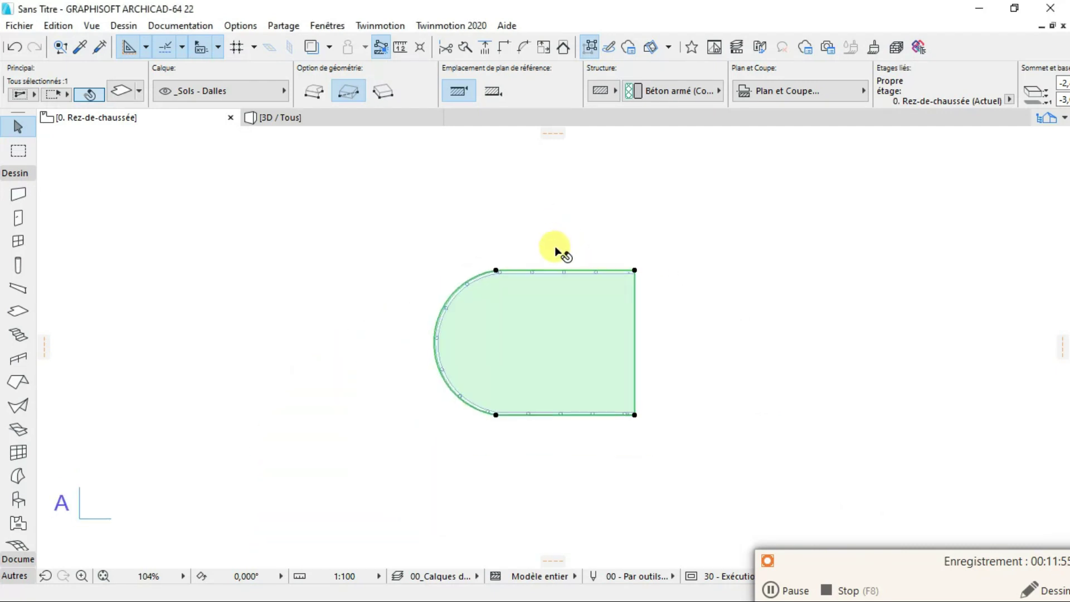
pyautogui.scroll(5, 572, 331)
pyautogui.scroll(-6, 518, 273)
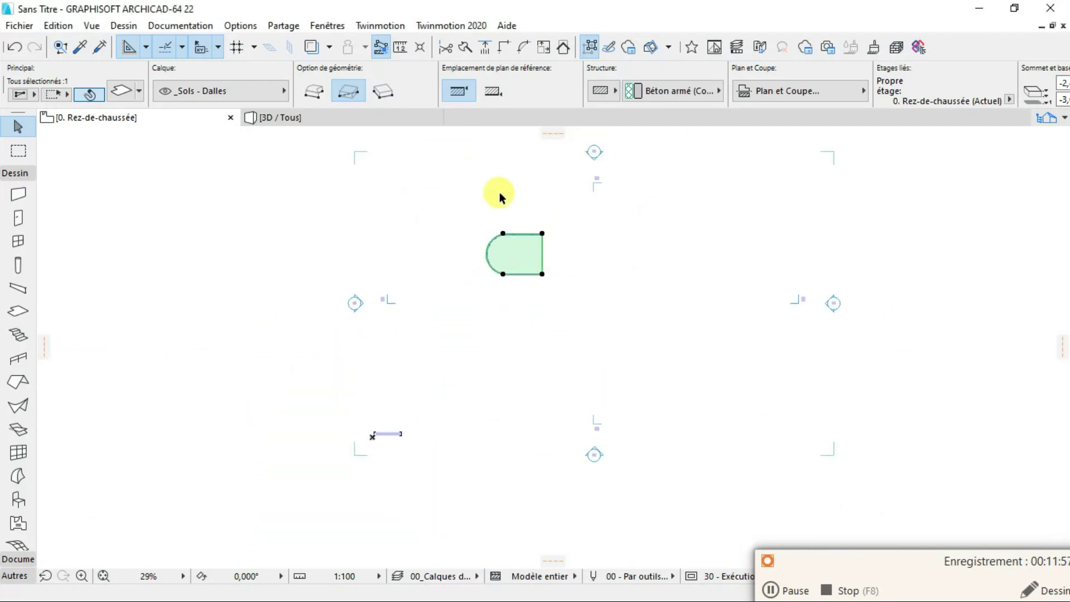
pyautogui.scroll(3, 497, 191)
pyautogui.scroll(1, 638, 318)
pyautogui.scroll(-4, 625, 323)
pyautogui.scroll(4, 546, 370)
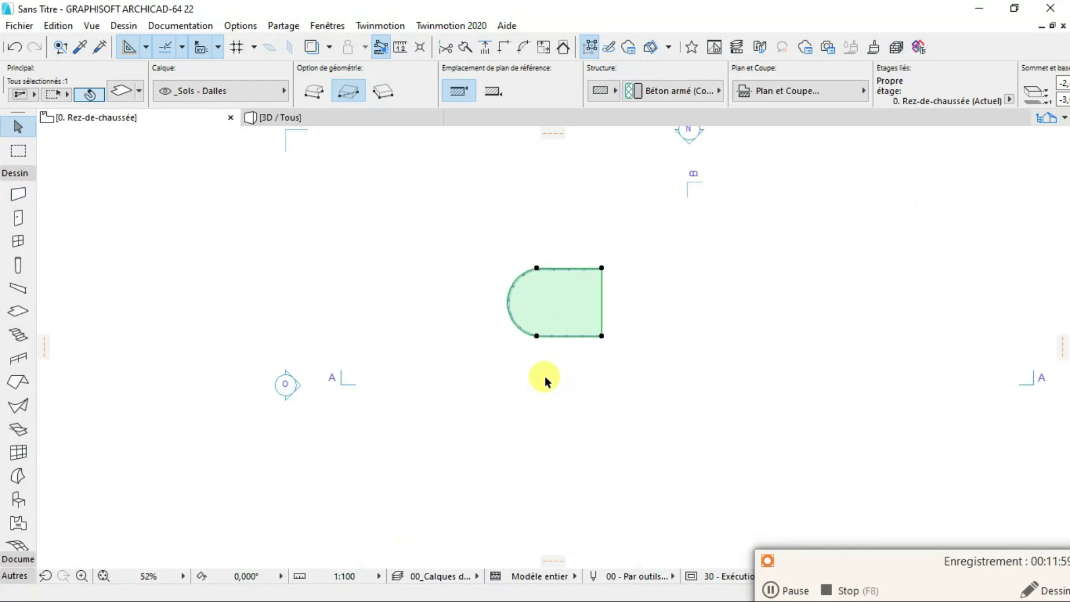
# Draw a second, rectangular slab about 3.3 m wide on the floor plan, below the curved one
pyautogui.click(22, 309)
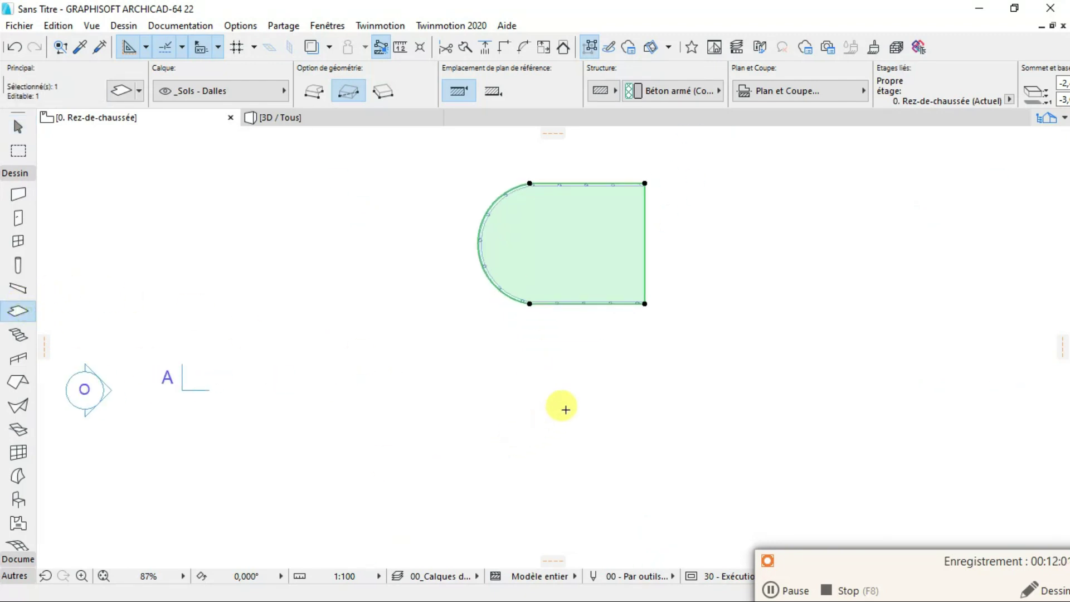
pyautogui.click(616, 365)
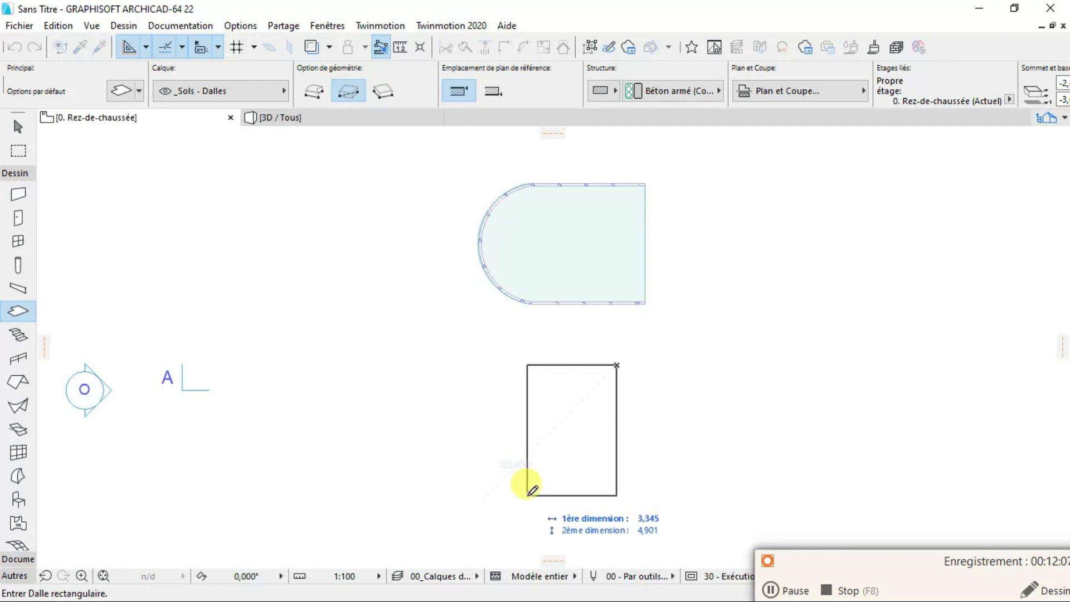
pyautogui.click(527, 475)
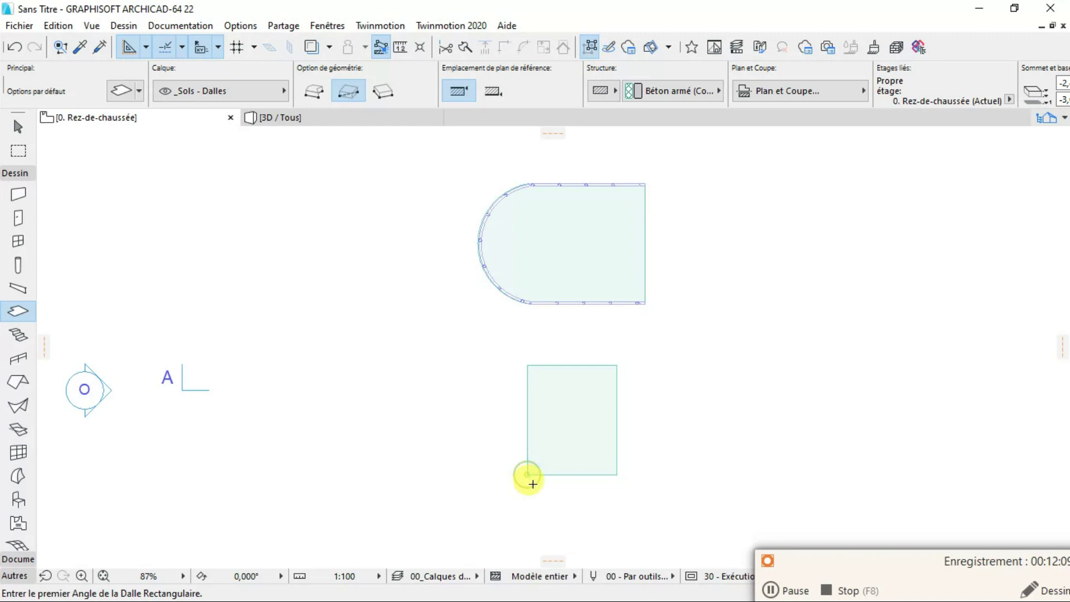
pyautogui.scroll(2, 550, 445)
pyautogui.scroll(-2, 541, 436)
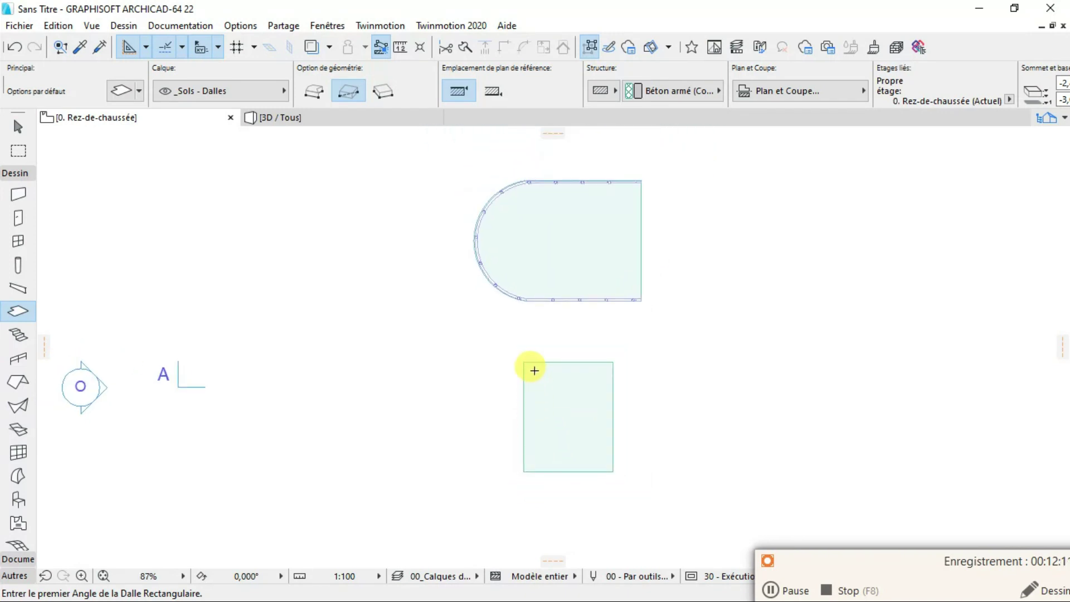
pyautogui.scroll(-2, 559, 449)
pyautogui.scroll(3, 569, 435)
pyautogui.press('Escape')
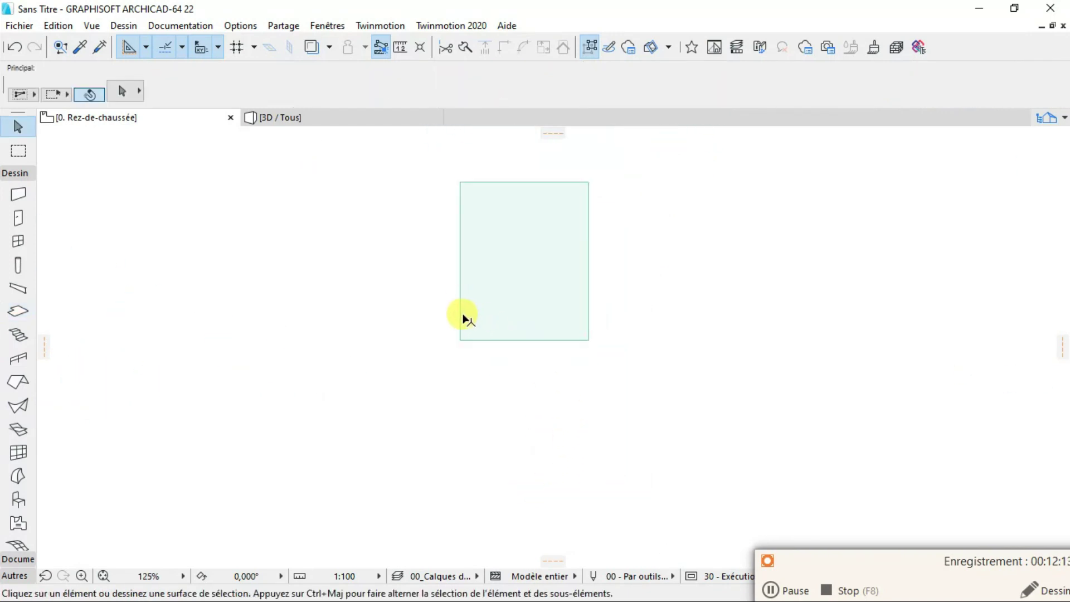
# Cut the lower-left corner of the rectangular slab diagonally by moving its corner node up and adding a node on the lower edge
pyautogui.click(460, 339)
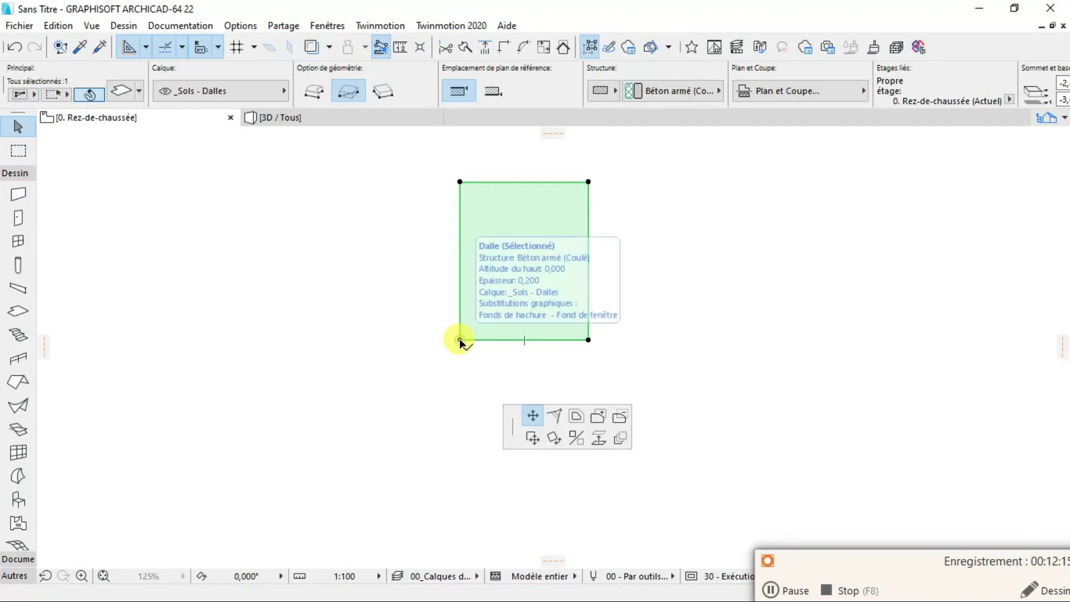
pyautogui.click(460, 316)
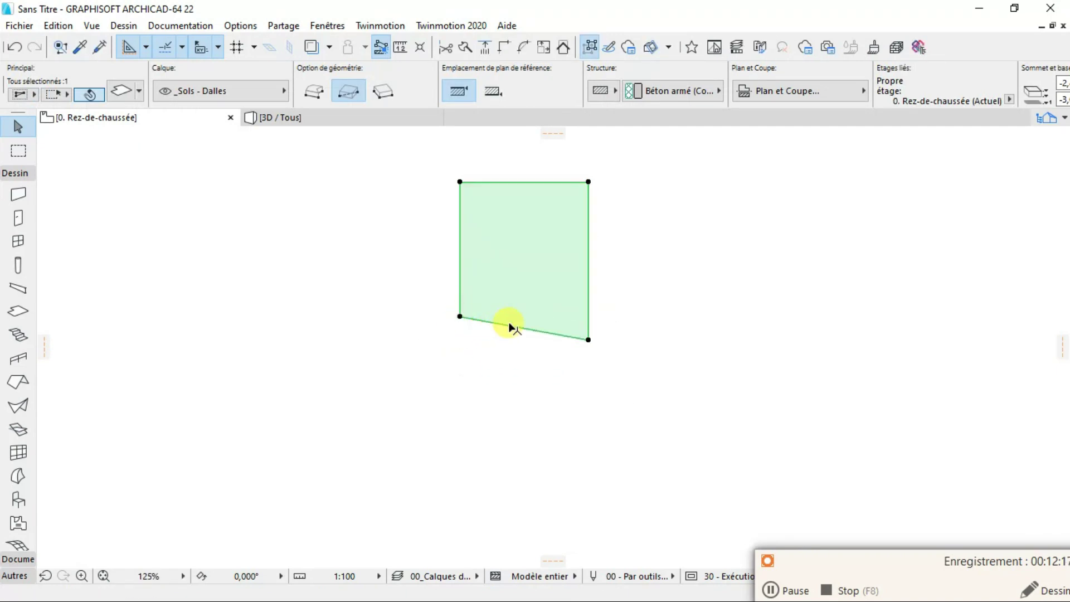
pyautogui.click(507, 325)
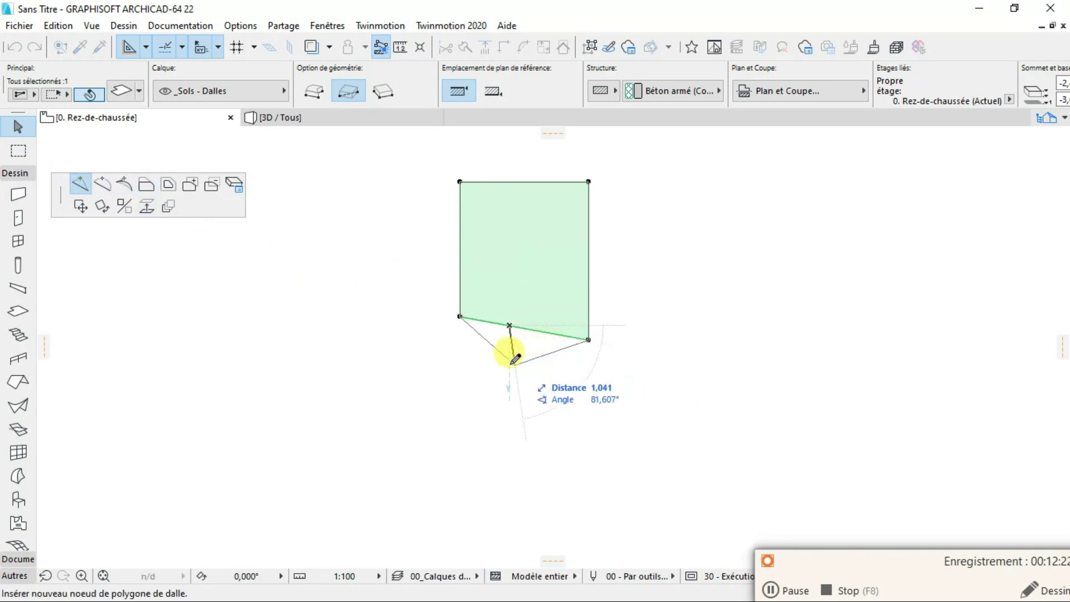
pyautogui.click(494, 339)
pyautogui.click(460, 316)
pyautogui.click(461, 287)
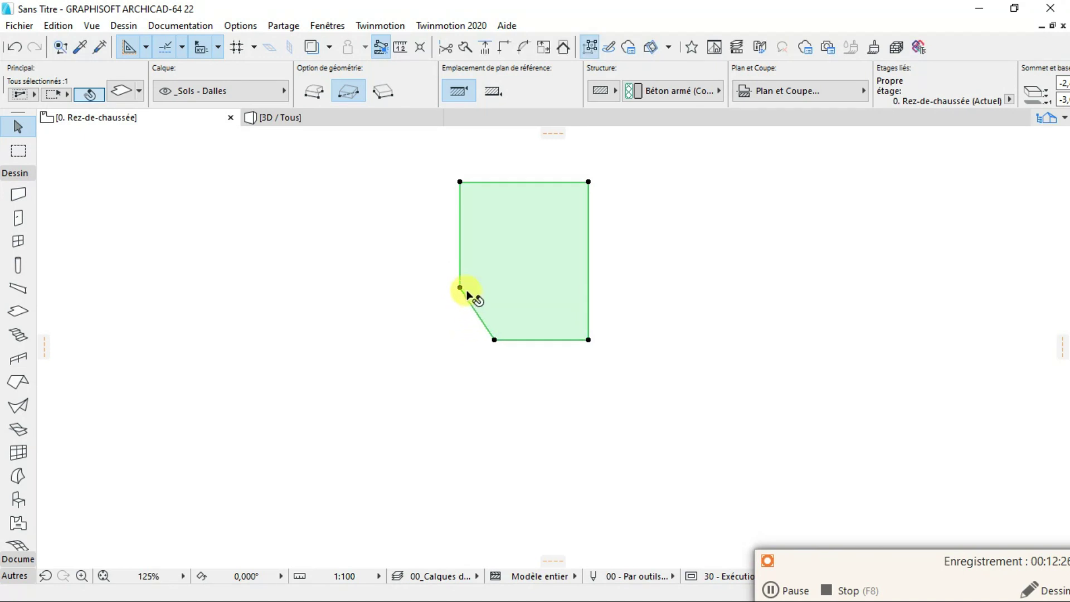
# Bend the slab's diagonal corner edge outward into an arc and deselect the slab
pyautogui.click(477, 315)
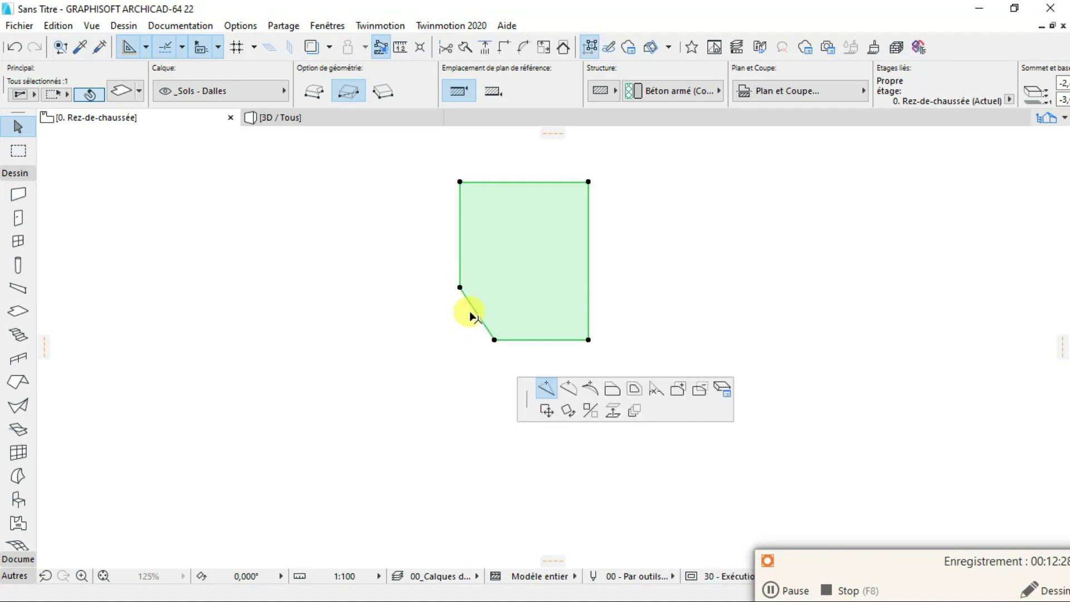
pyautogui.click(102, 181)
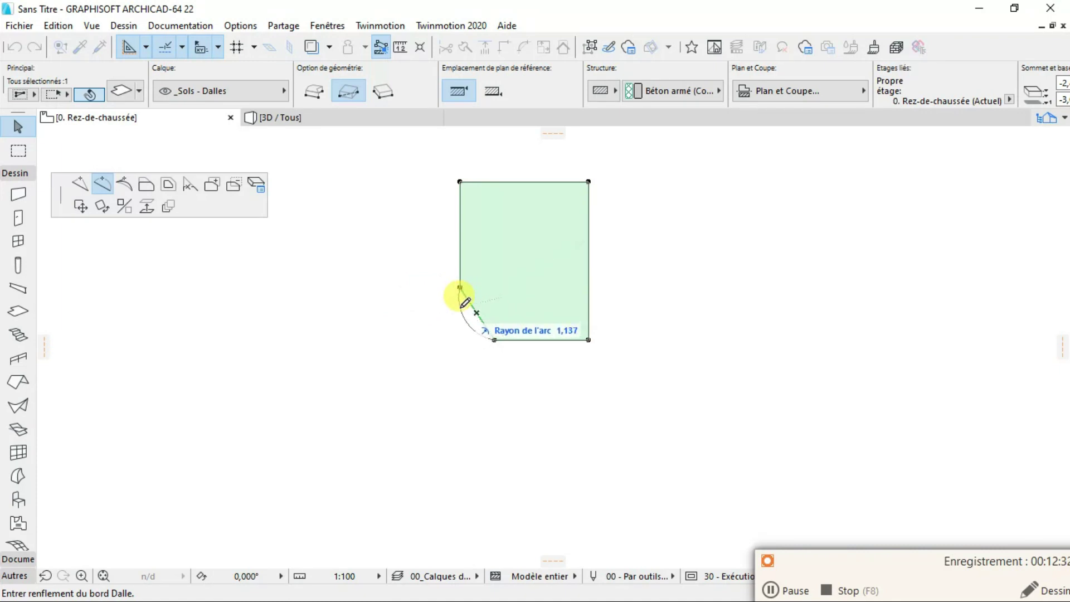
pyautogui.click(462, 313)
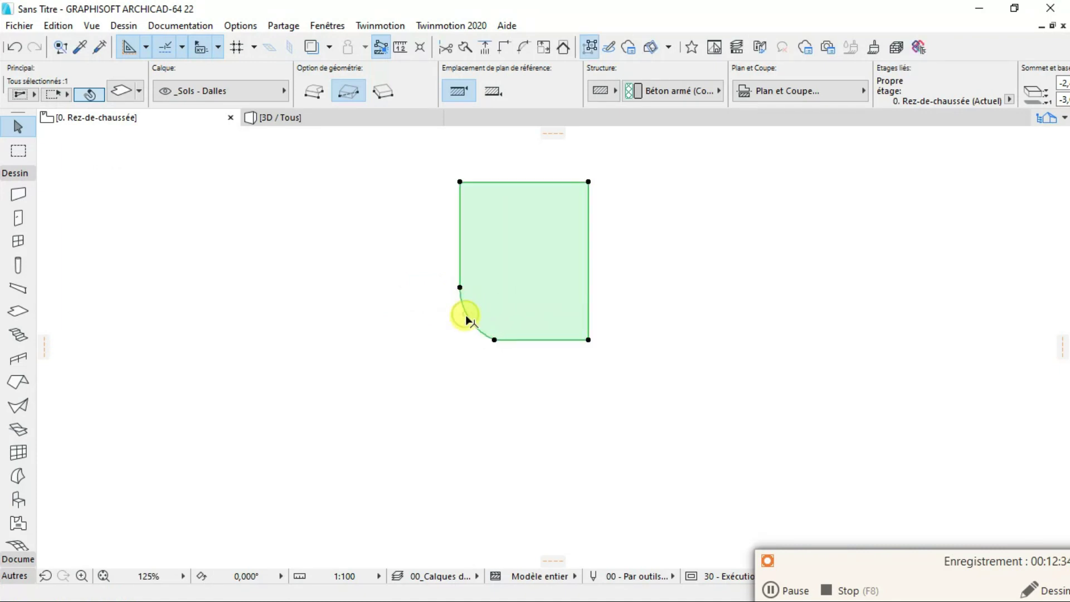
pyautogui.click(513, 363)
pyautogui.scroll(-3, 514, 365)
pyautogui.scroll(4, 517, 377)
pyautogui.scroll(2, 535, 175)
pyautogui.scroll(-1, 530, 182)
pyautogui.click(786, 586)
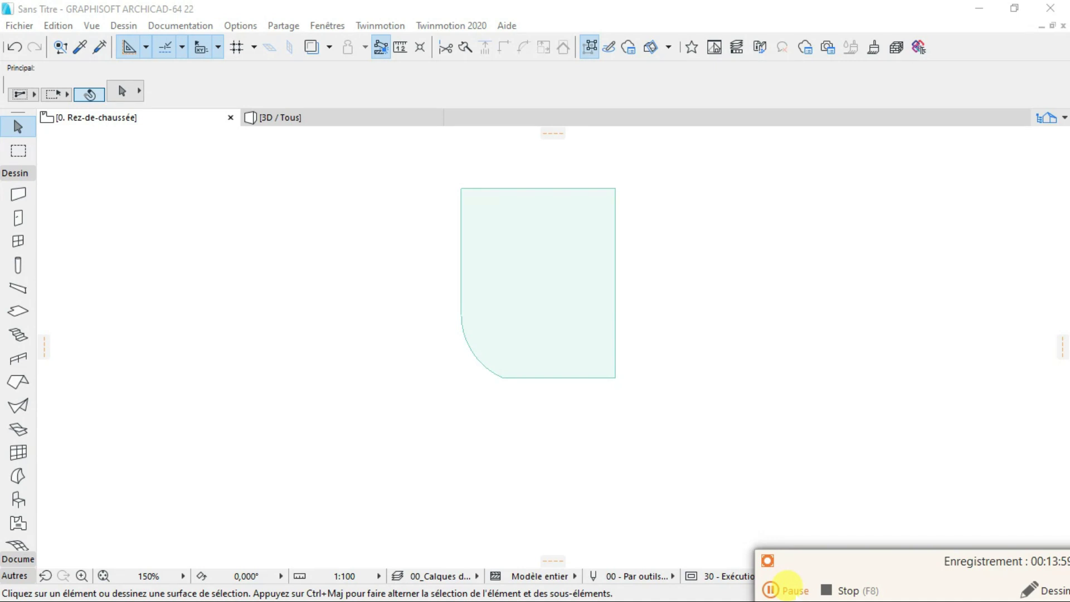
pyautogui.click(785, 589)
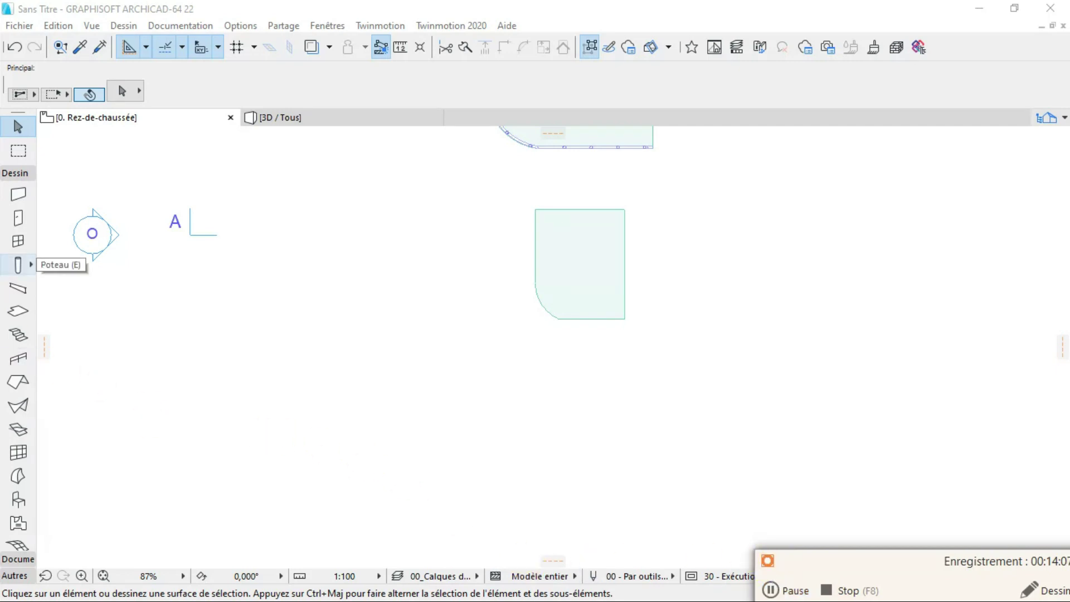
pyautogui.press('super')
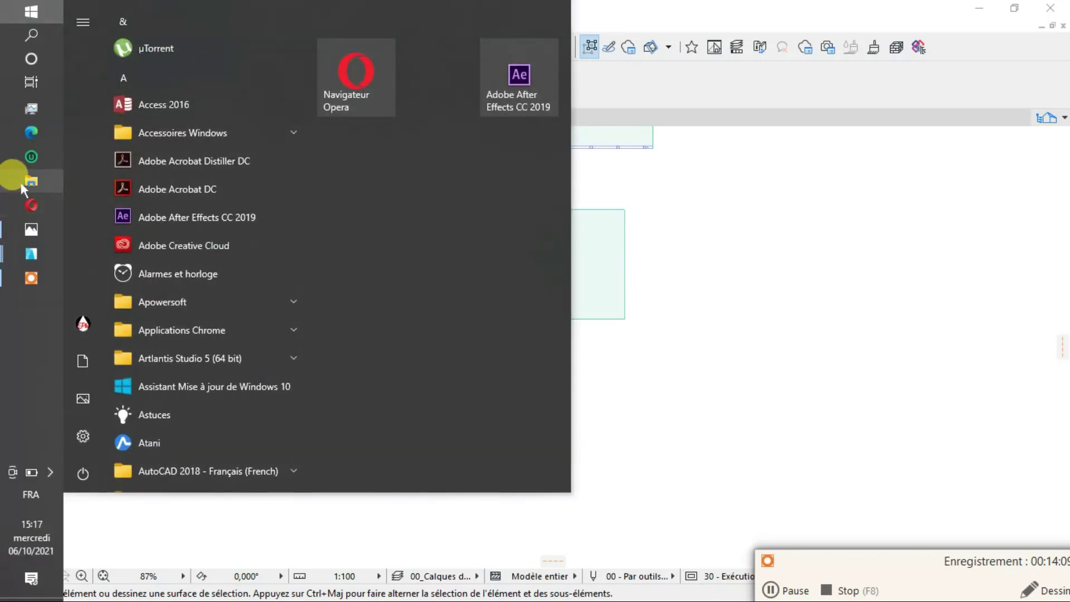
pyautogui.press('super')
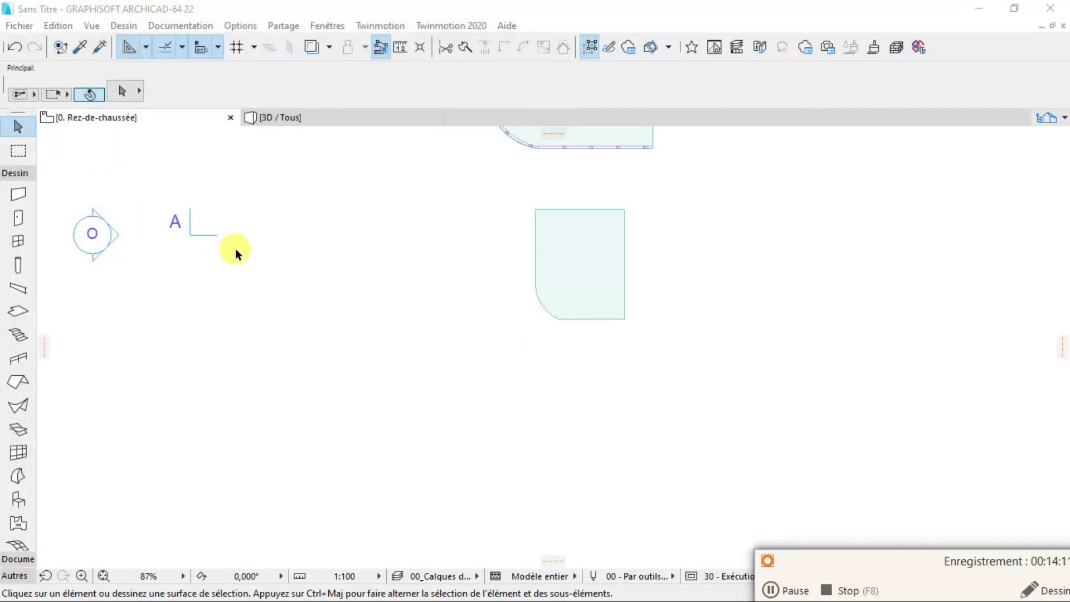
# Switch to File Explorer and open Balaustra-1-1.png from the Bureau folder archi vers auto > BILLET D'INVITATION
pyautogui.press('super+e')
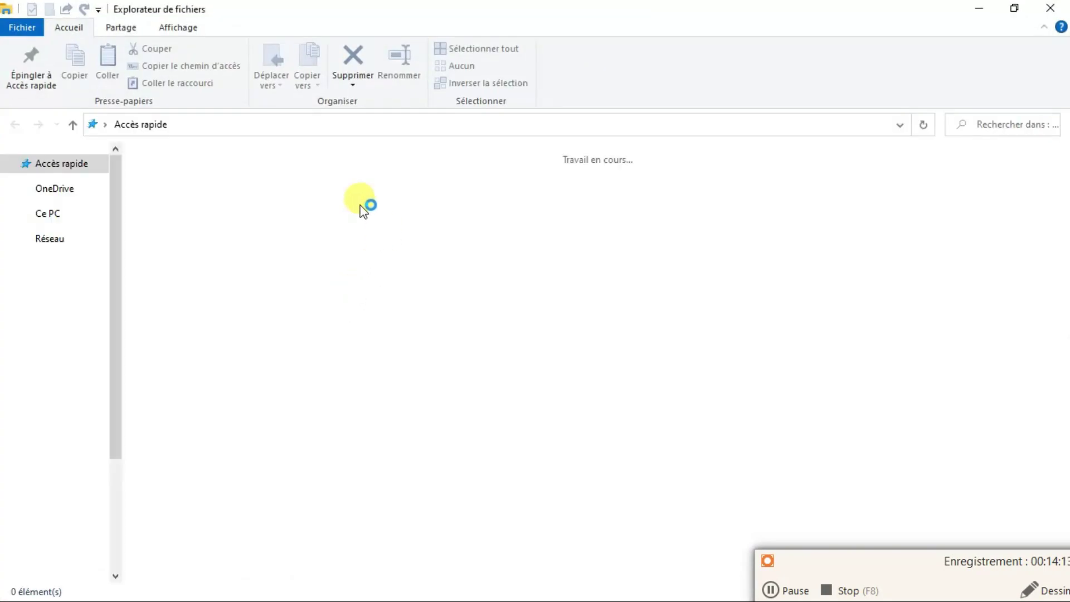
pyautogui.click(57, 182)
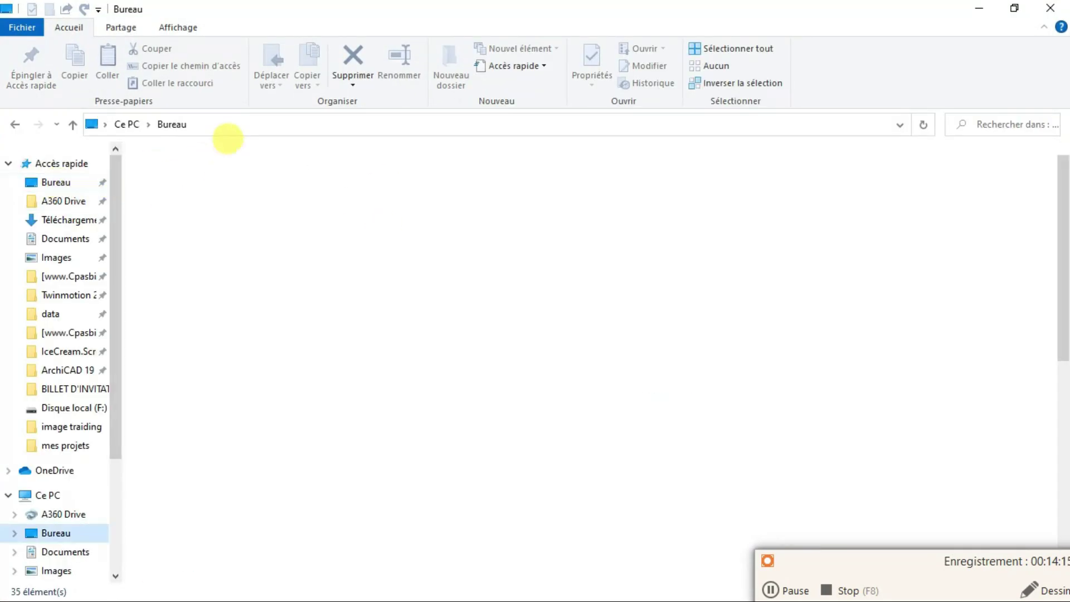
pyautogui.click(208, 211)
pyautogui.doubleClick(209, 212)
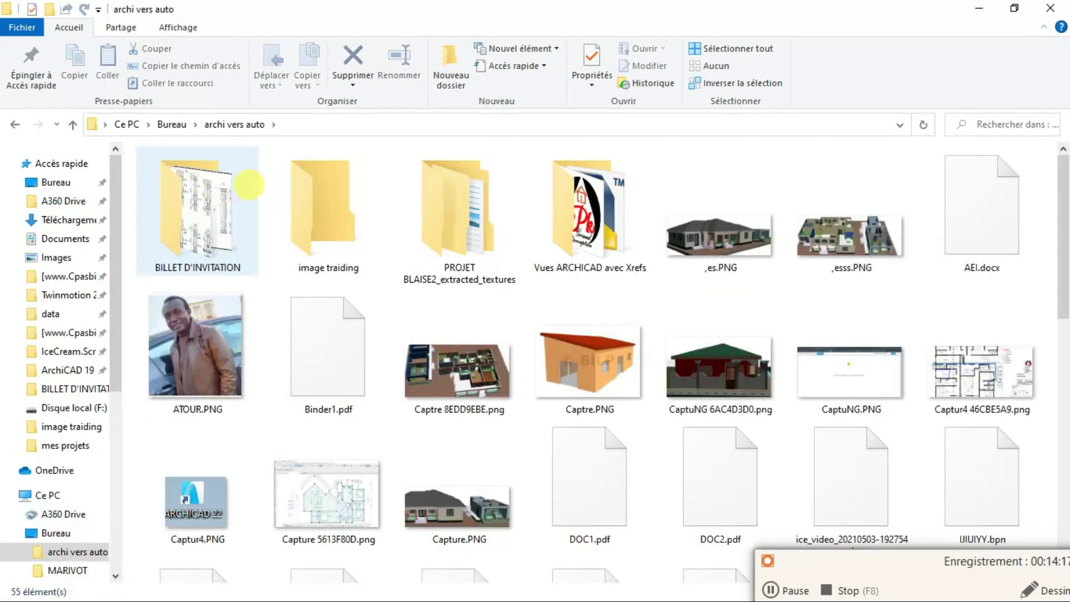
pyautogui.click(207, 222)
pyautogui.doubleClick(207, 221)
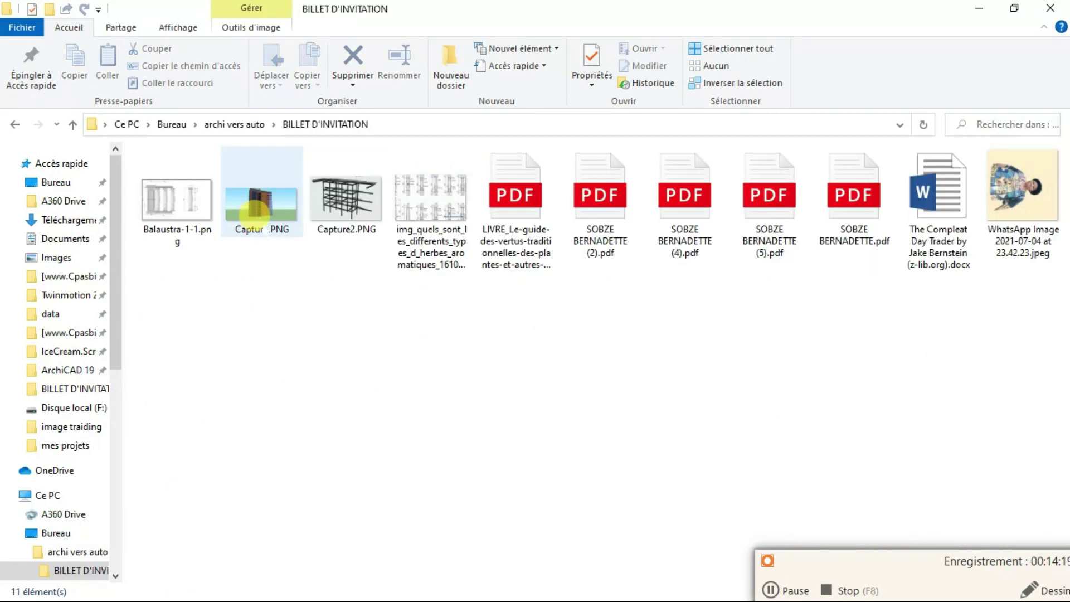
pyautogui.click(175, 196)
pyautogui.doubleClick(187, 207)
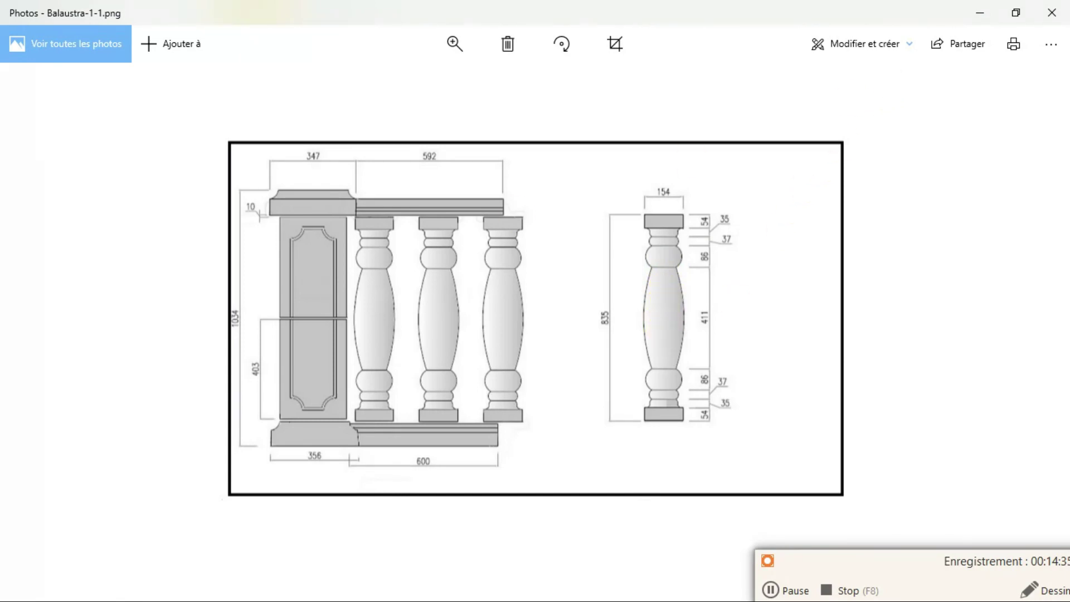
# Switch back to the ARCHICAD project window that shows the floor plan with the two slabs
pyautogui.press('super')
pyautogui.moveTo(31, 253)
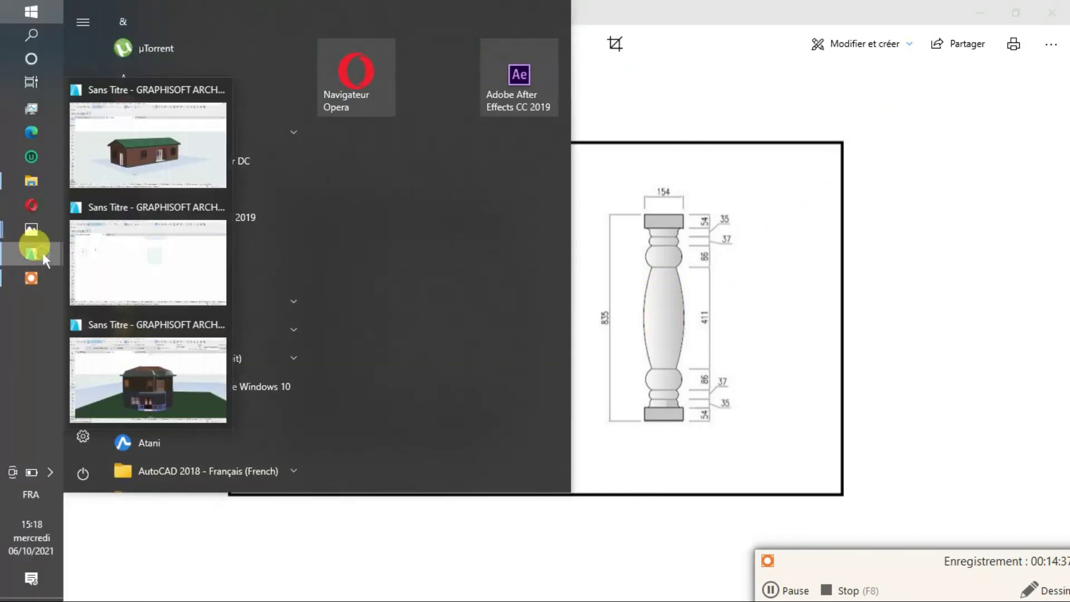
pyautogui.click(151, 262)
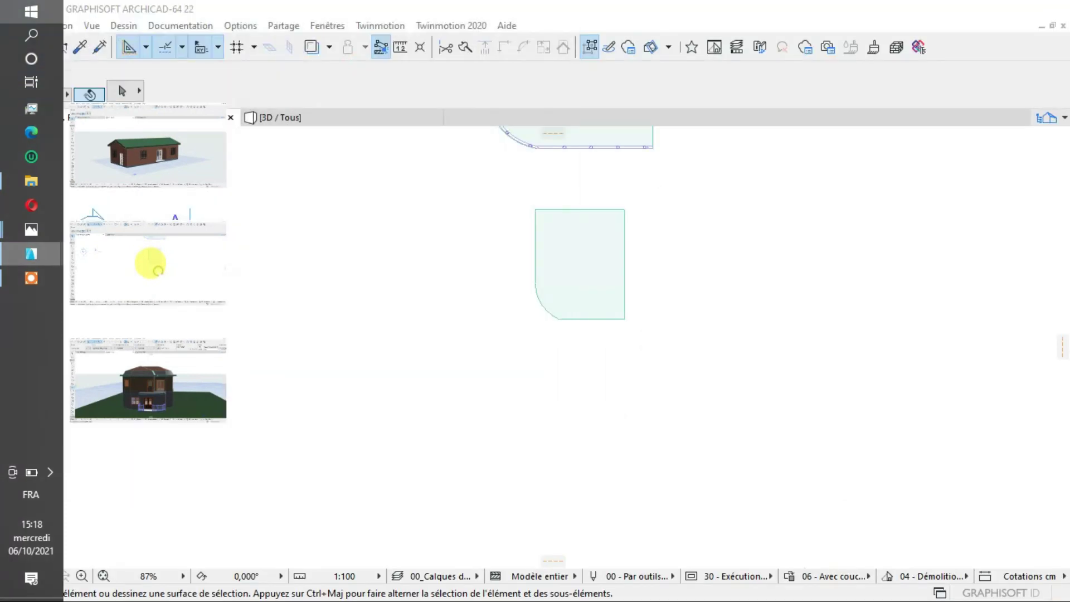
pyautogui.scroll(3, 584, 239)
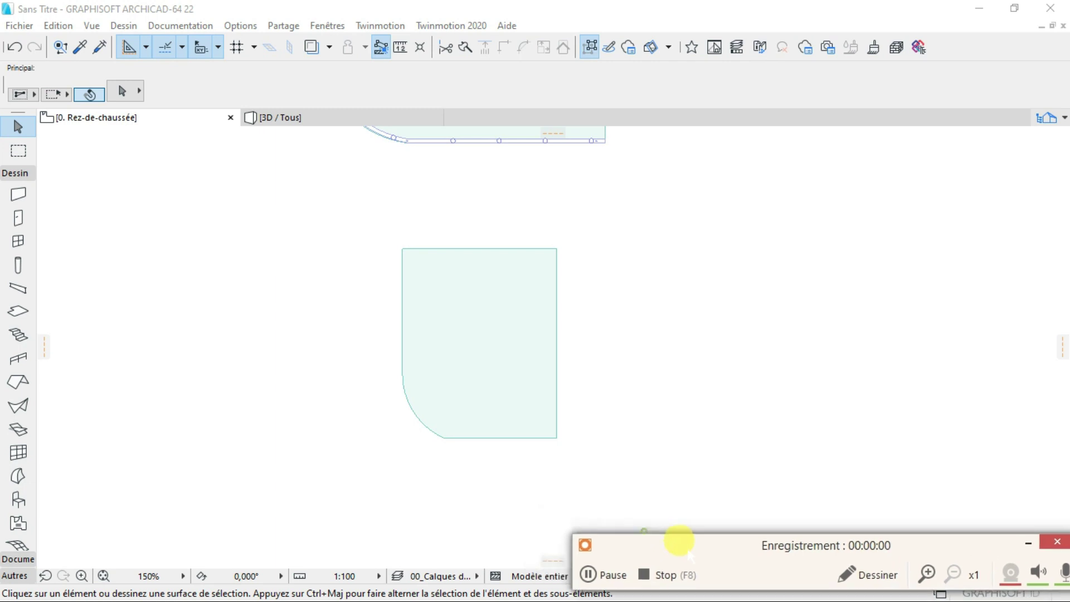
pyautogui.moveTo(679, 540); pyautogui.dragTo(781, 561)
pyautogui.scroll(-3, 530, 370)
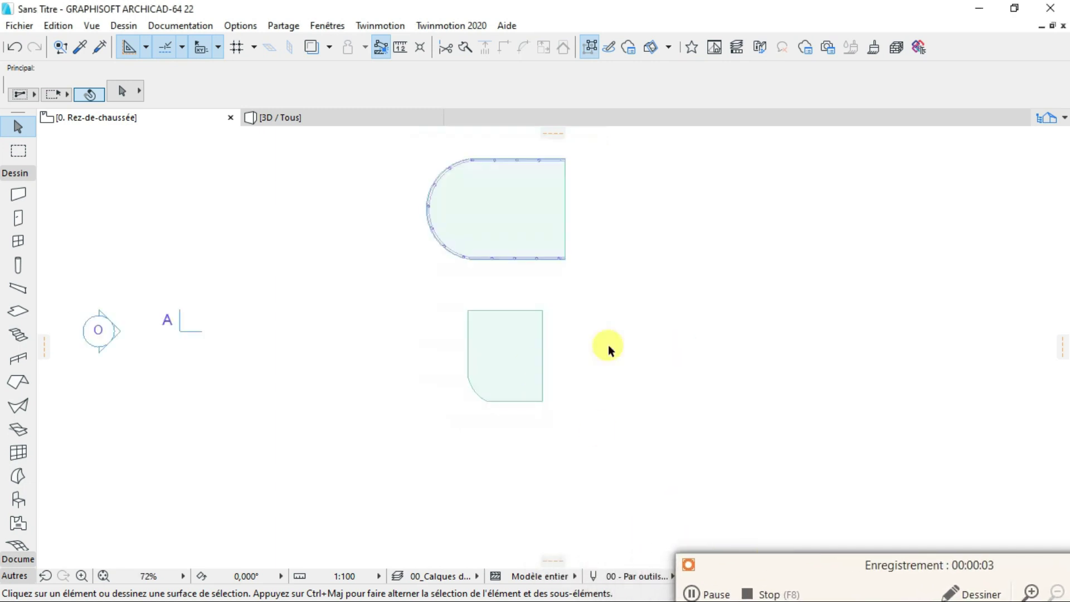
pyautogui.scroll(3, 523, 369)
pyautogui.scroll(1, 685, 292)
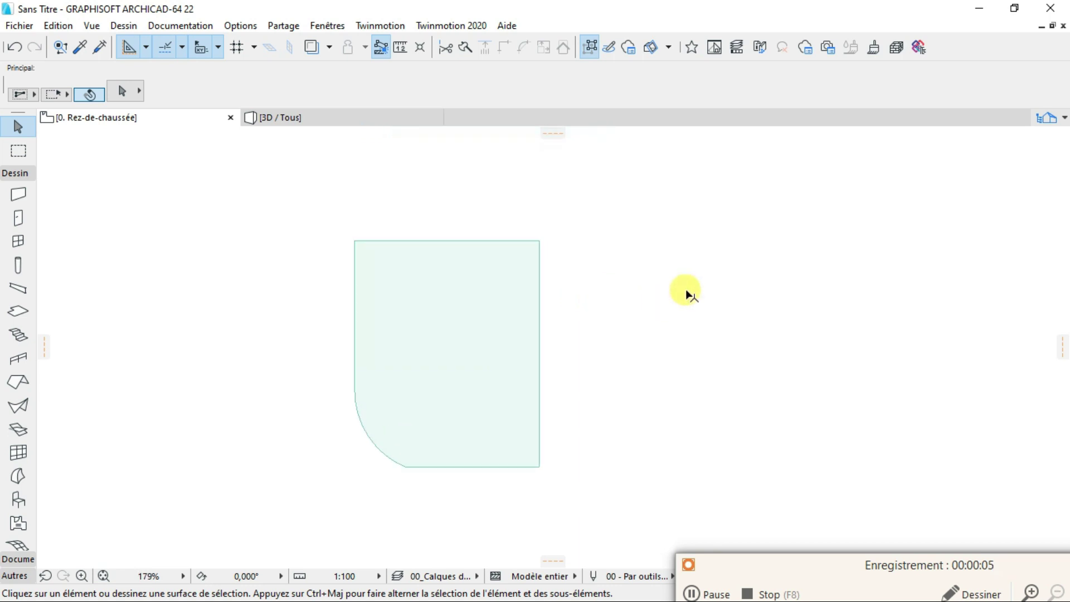
pyautogui.scroll(-3, 677, 285)
pyautogui.scroll(3, 674, 287)
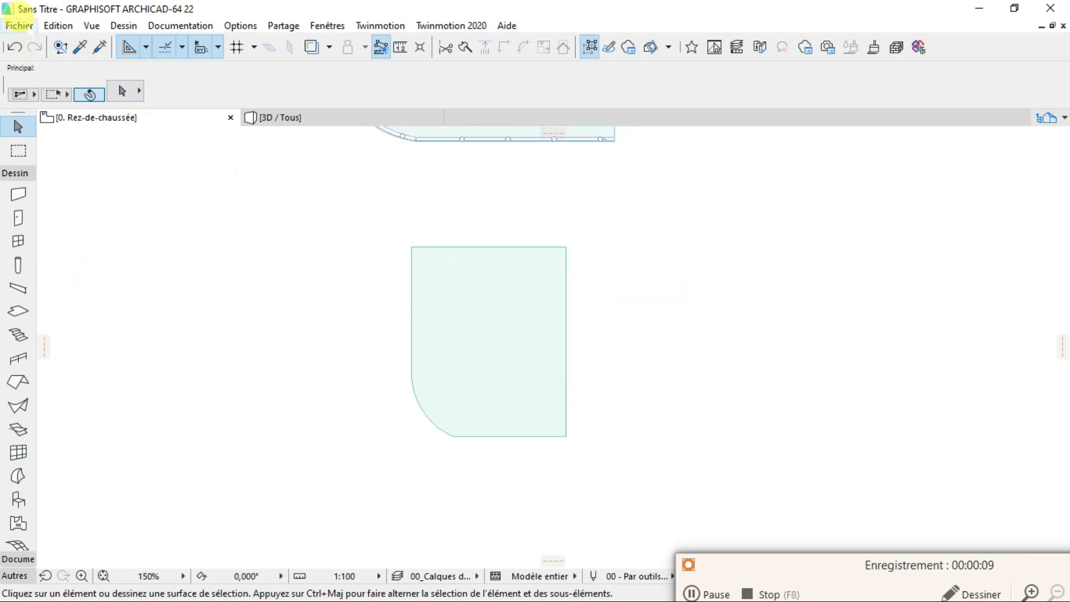
# Place Balaustra-1-1.png from the BILLET D'INVITATION folder as an external drawing on the floor plan, to the right of the slabs
pyautogui.click(20, 26)
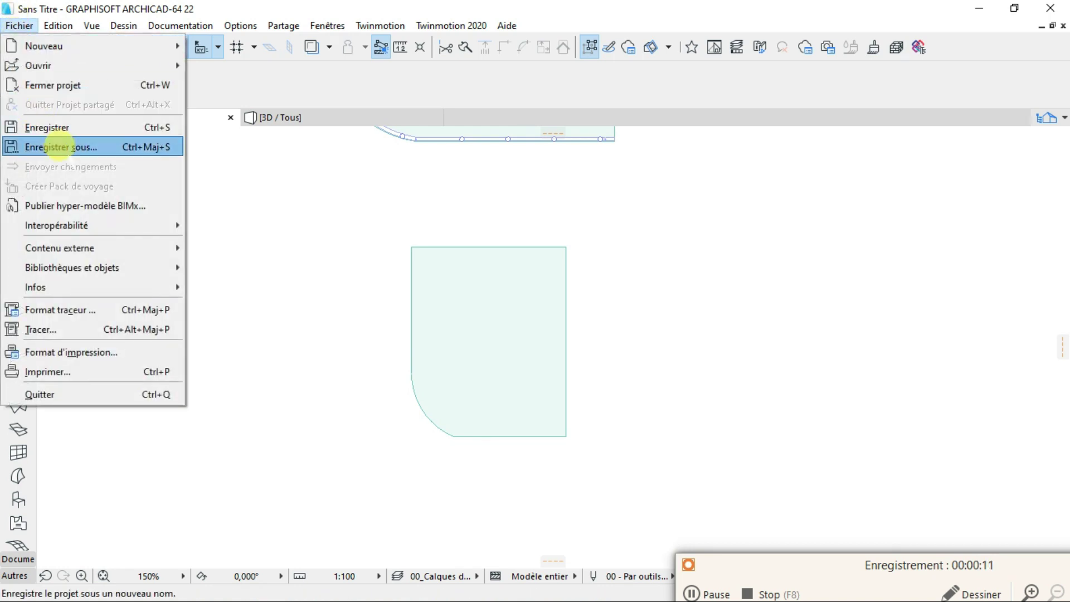
pyautogui.moveTo(63, 247)
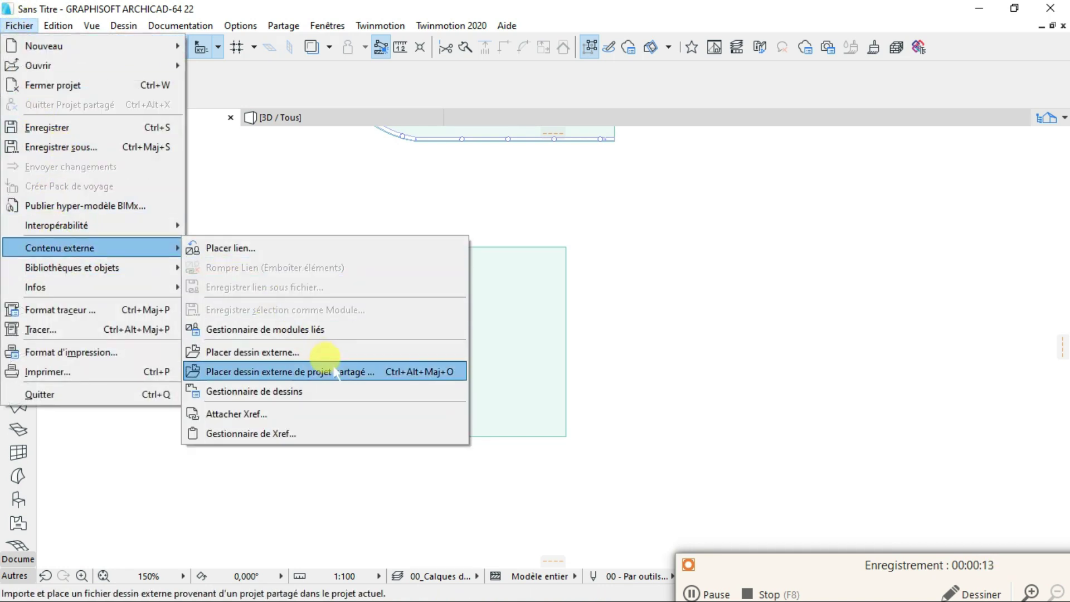
pyautogui.click(273, 349)
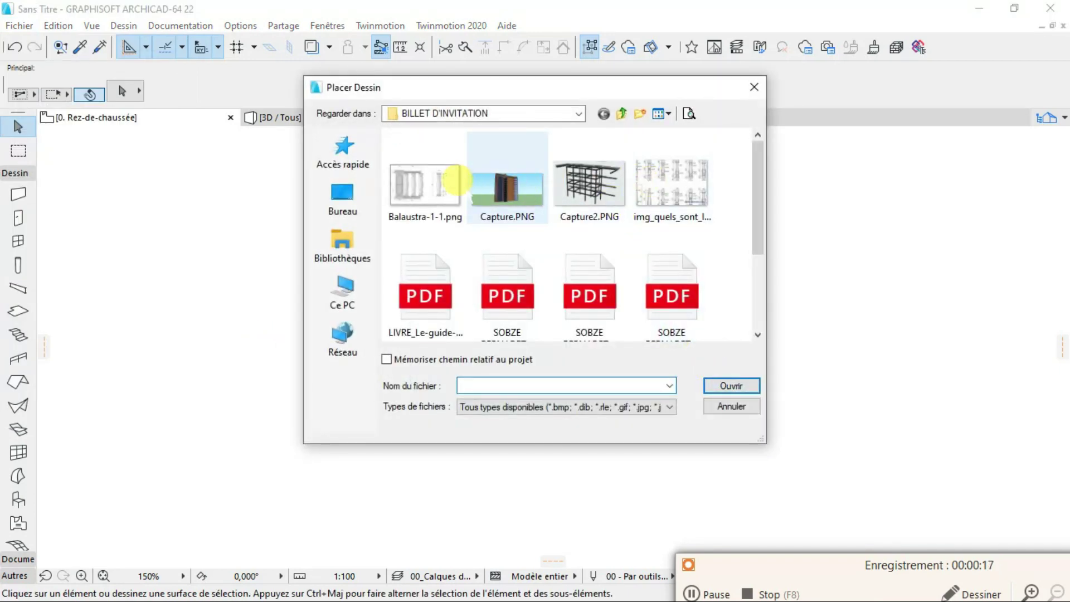
pyautogui.click(434, 188)
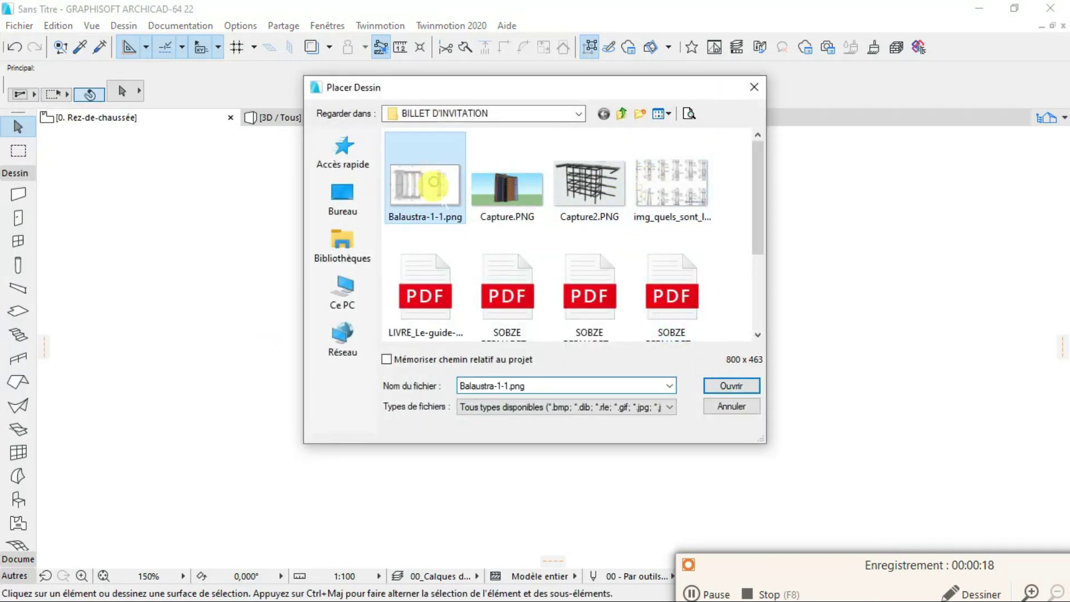
pyautogui.click(731, 386)
pyautogui.scroll(-5, 788, 378)
pyautogui.scroll(2, 879, 334)
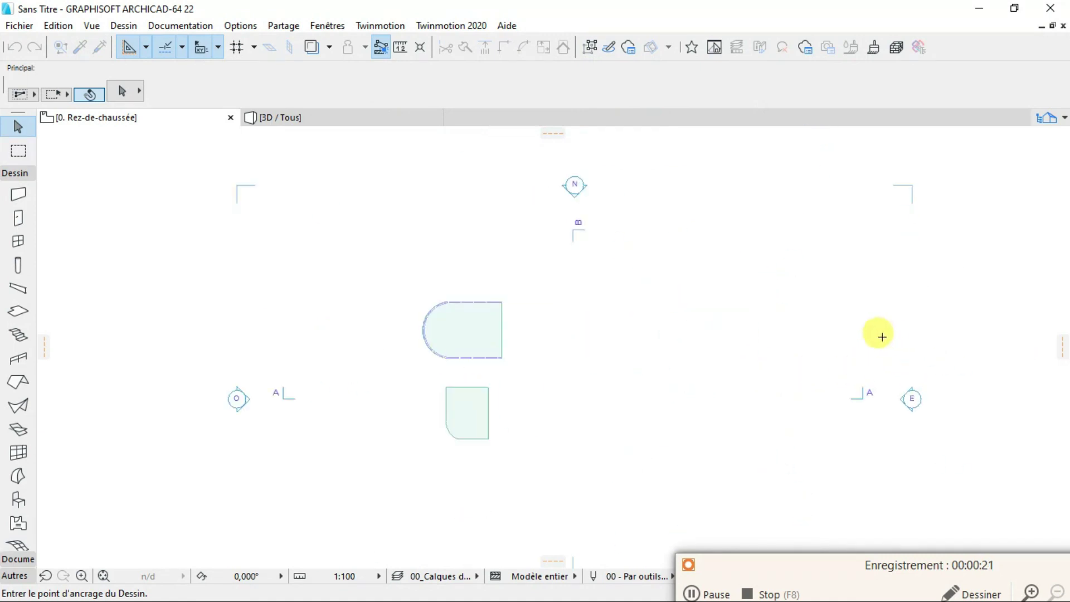
pyautogui.scroll(3, 650, 394)
pyautogui.click(649, 393)
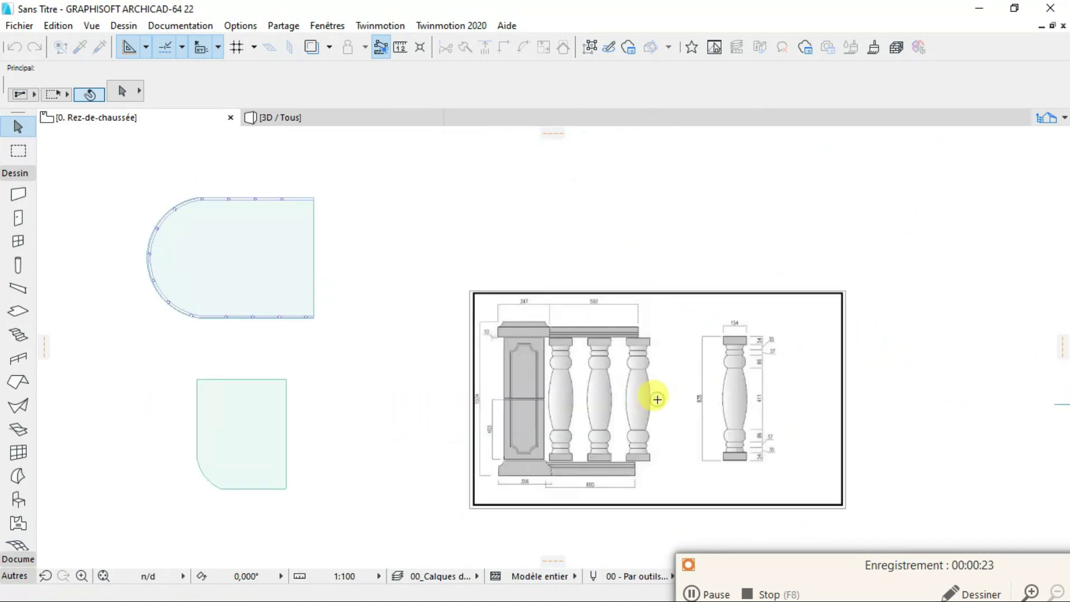
# Try to explode the placed balustrade drawing in the current view
pyautogui.scroll(2, 706, 405)
pyautogui.scroll(-2, 706, 405)
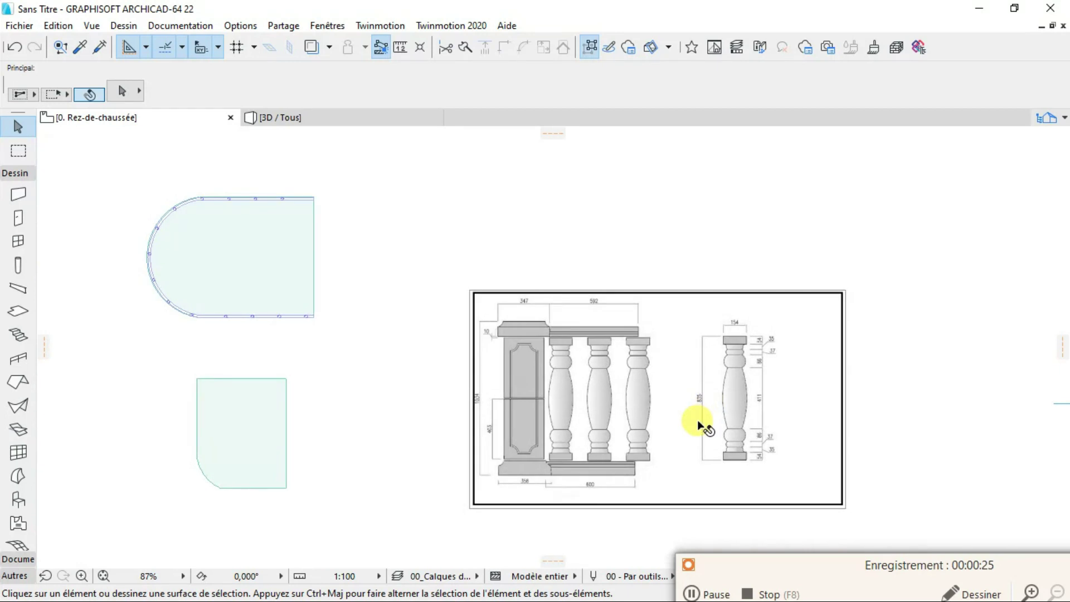
pyautogui.click(689, 426)
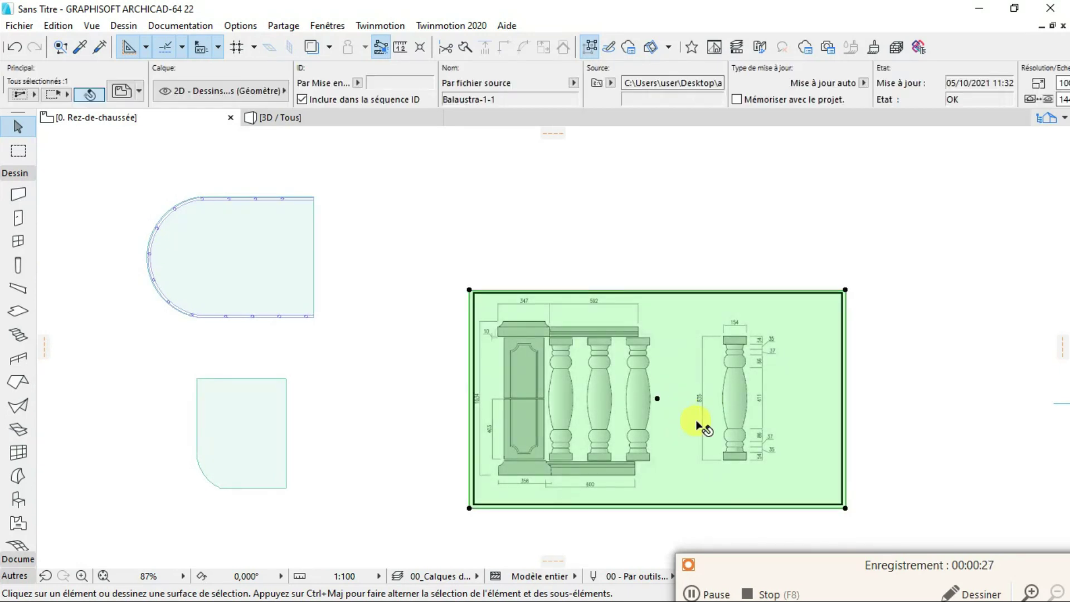
pyautogui.rightClick(689, 434)
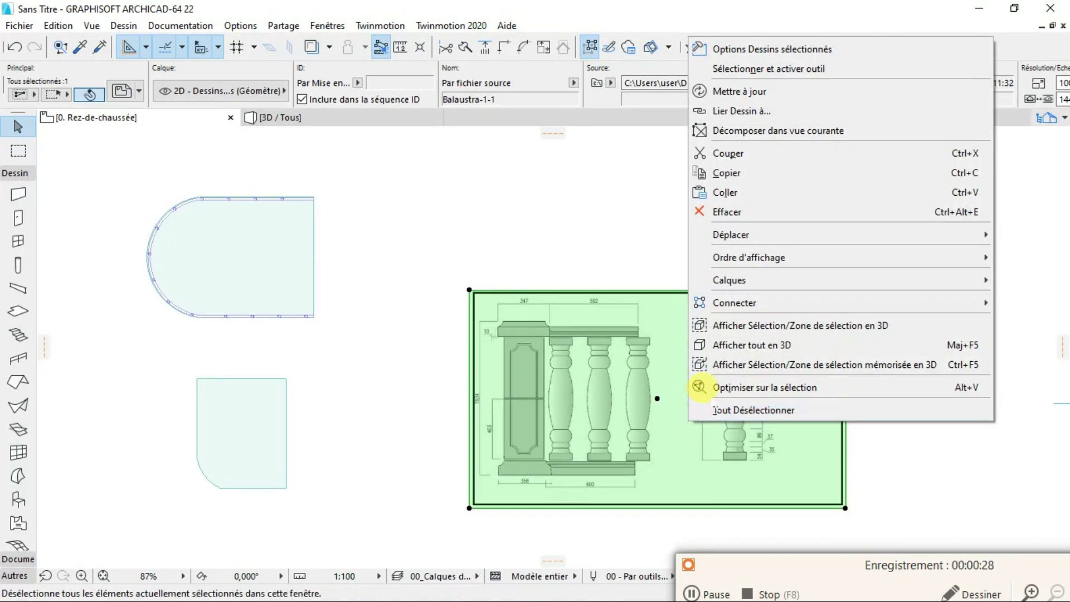
pyautogui.click(781, 130)
pyautogui.click(687, 196)
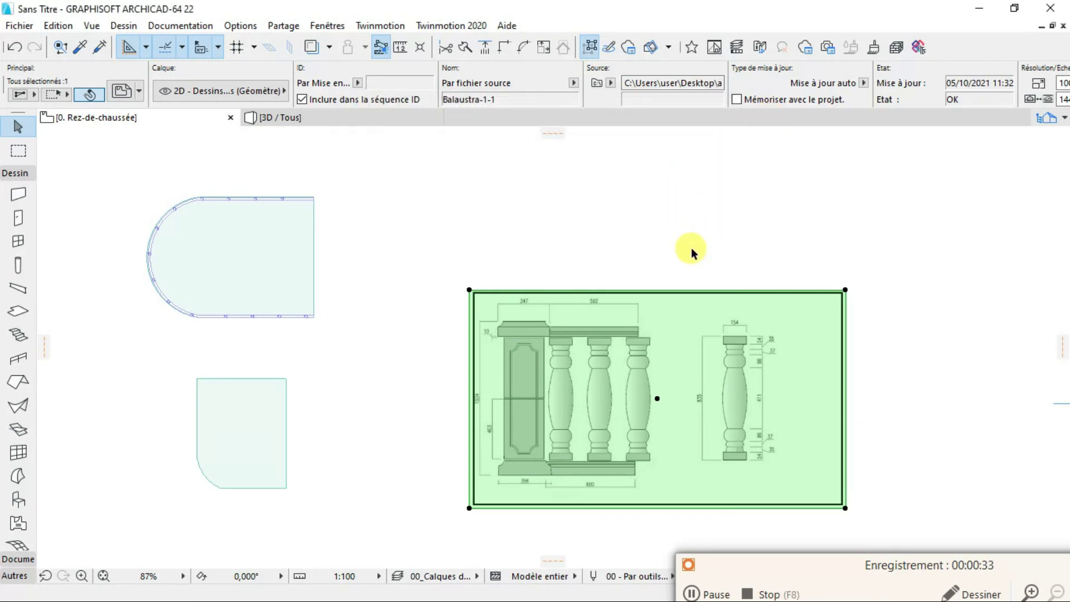
# Move the selected balustrade drawing up and to the right on the floor plan
pyautogui.moveTo(664, 339)
pyautogui.mouseDown()
pyautogui.moveTo(668, 291)
pyautogui.moveTo(740, 239)
pyautogui.mouseUp()
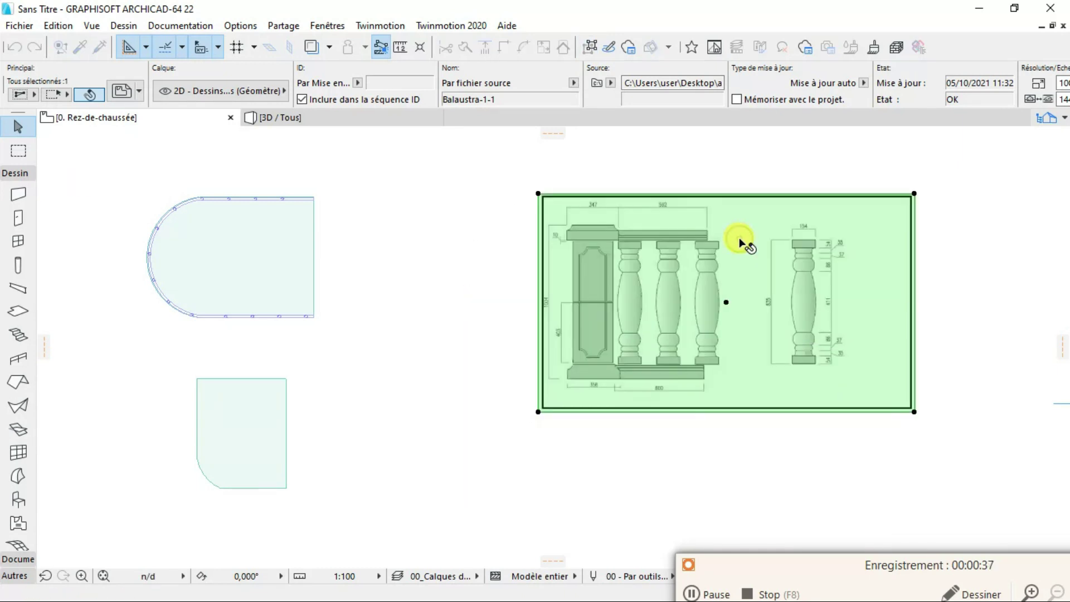
pyautogui.scroll(-5, 746, 258)
pyautogui.scroll(6, 777, 215)
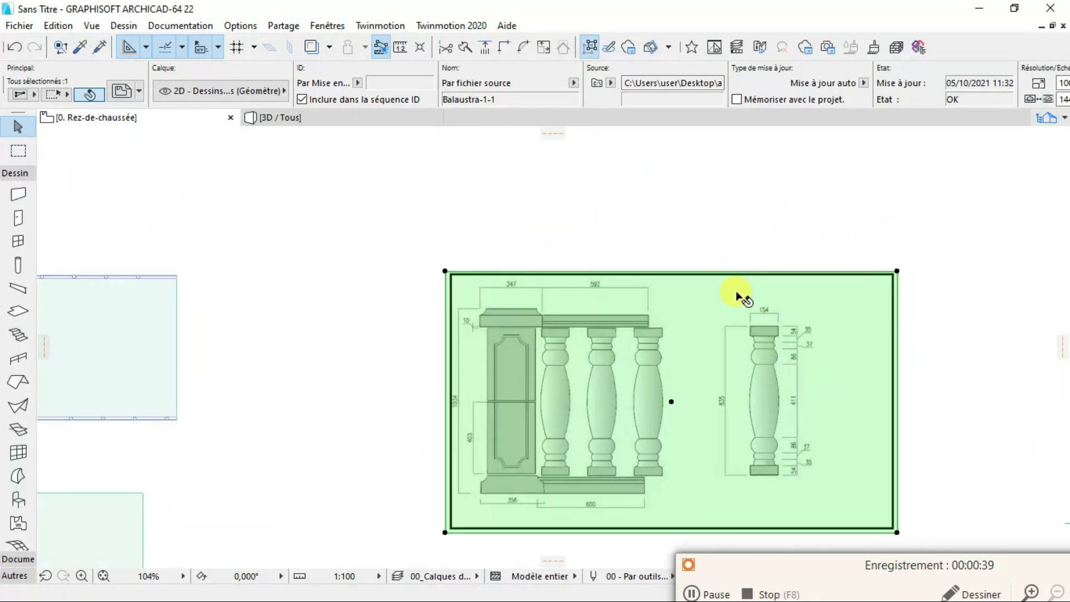
pyautogui.scroll(-5, 735, 289)
# Try to explode the balustrade drawing in the current view again, keeping the original elements after decomposition
pyautogui.rightClick(719, 351)
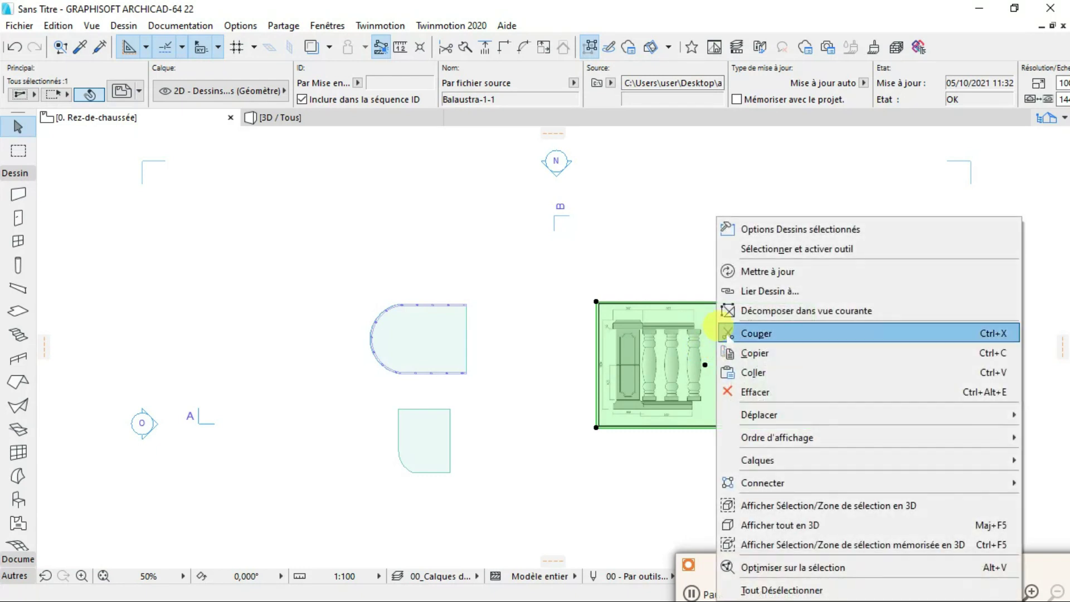
pyautogui.click(757, 310)
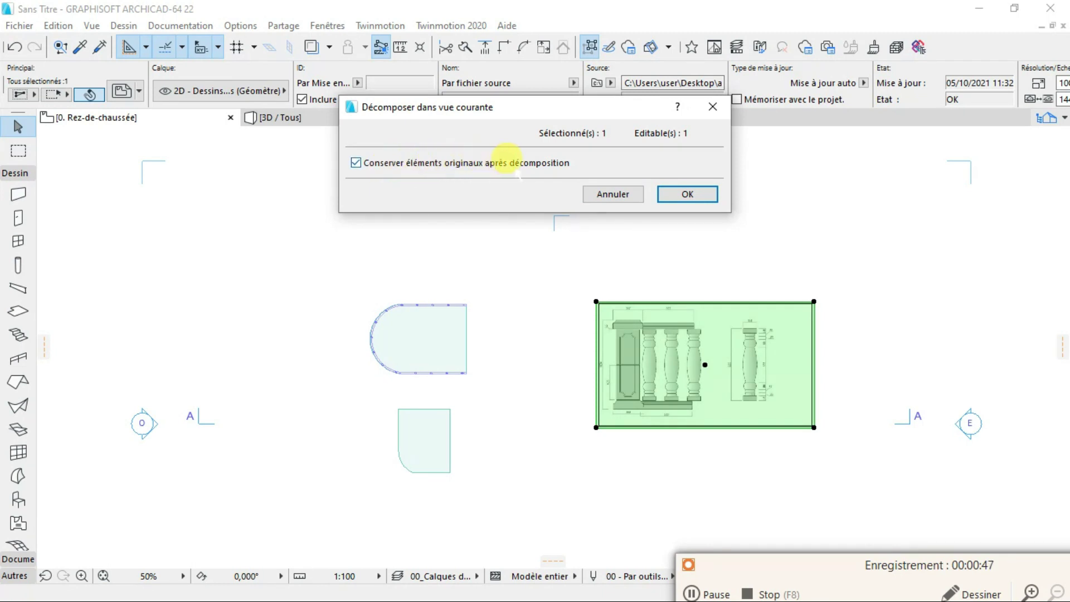
pyautogui.click(674, 193)
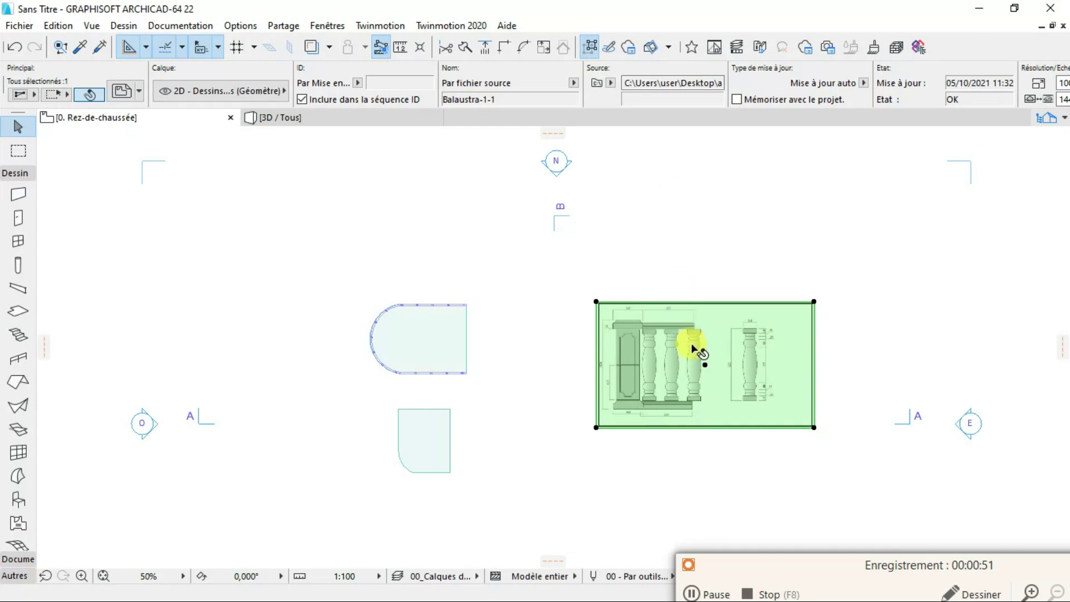
# Move the balustrade drawing down and slightly to the left, and clear its selection
pyautogui.click(717, 365)
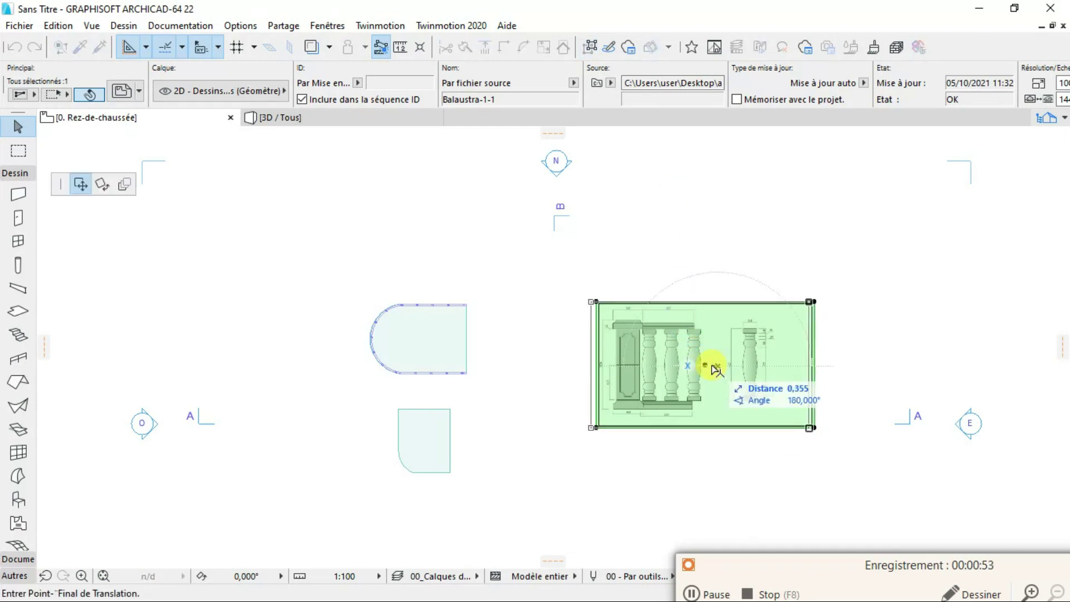
pyautogui.click(698, 406)
pyautogui.scroll(4, 709, 397)
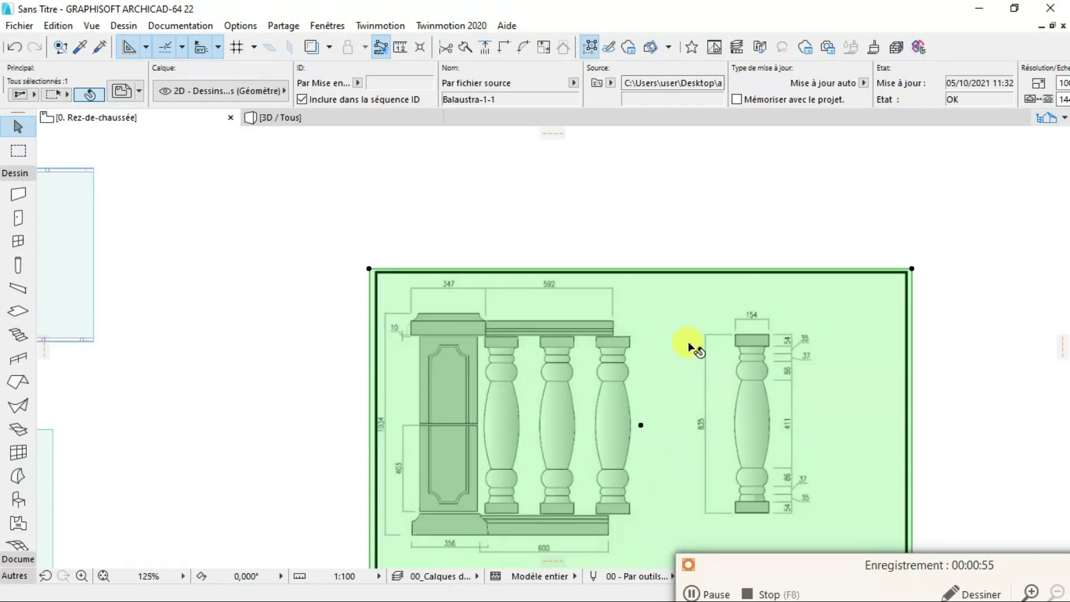
pyautogui.scroll(-5, 688, 343)
pyautogui.scroll(4, 783, 412)
pyautogui.click(753, 299)
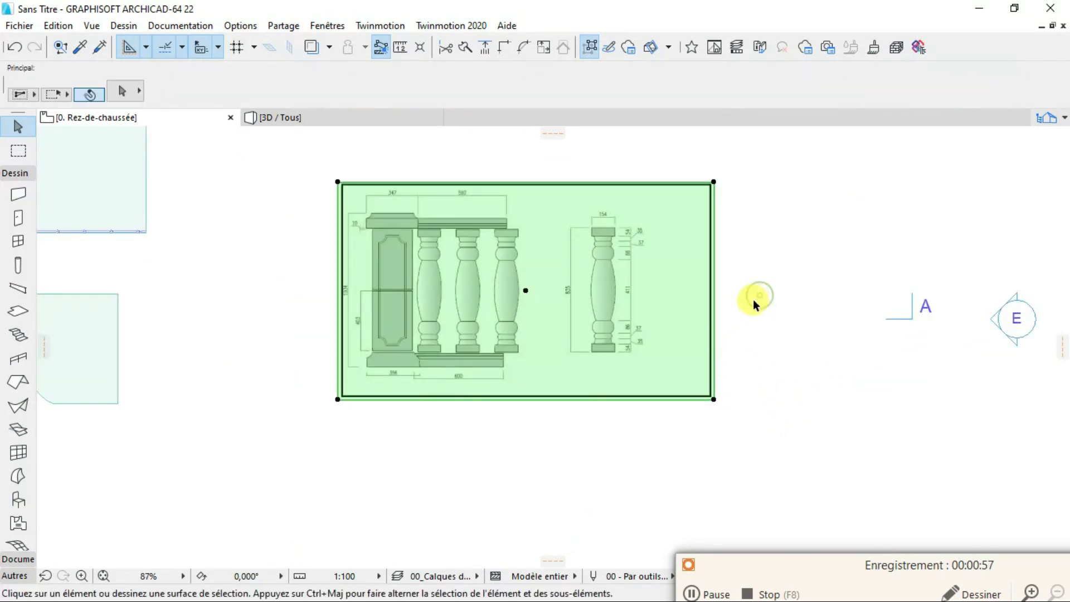
# Examine the balustrade drawing and the dimensions of the single baluster up close
pyautogui.scroll(5, 597, 238)
pyautogui.scroll(-5, 599, 242)
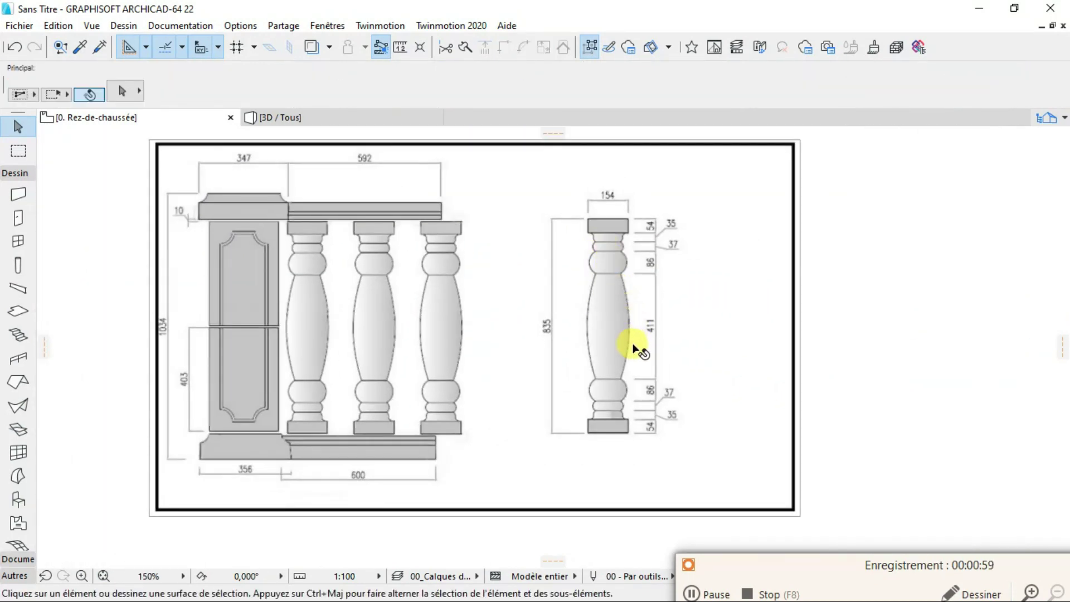
pyautogui.scroll(4, 627, 334)
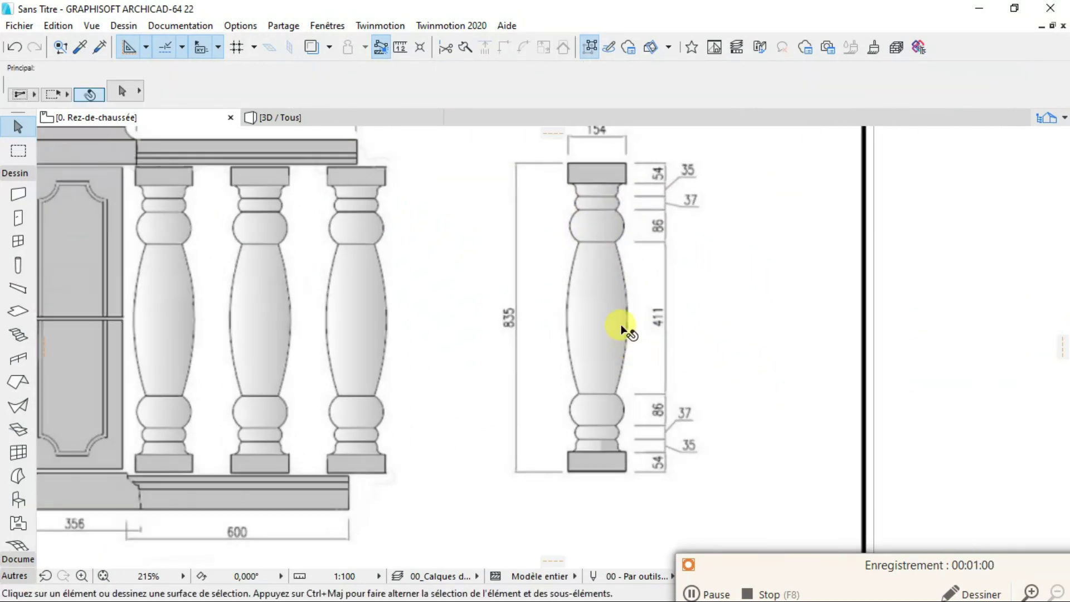
pyautogui.click(595, 282)
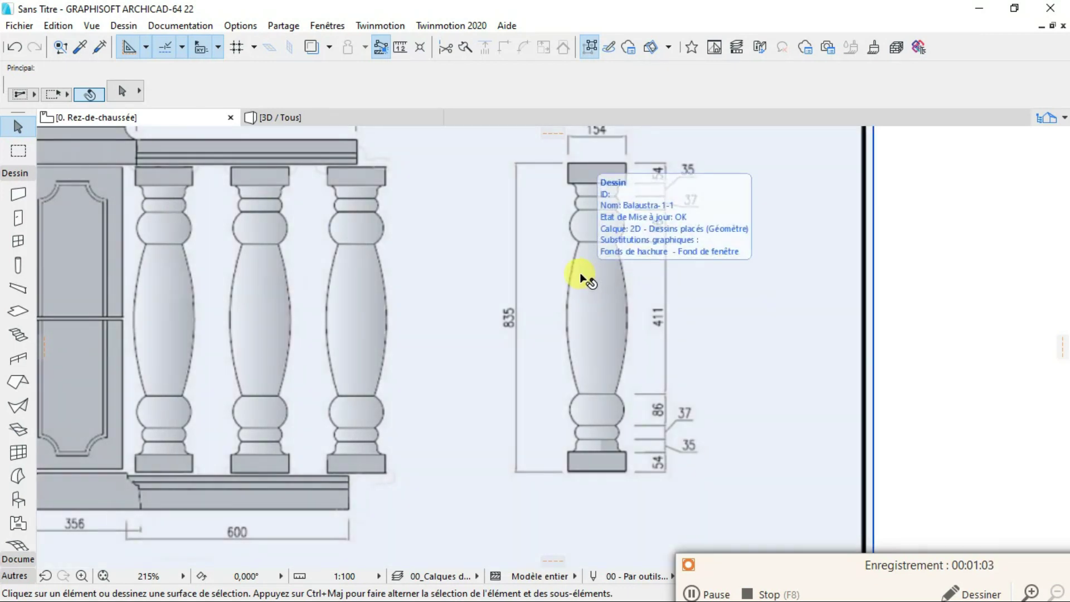
pyautogui.scroll(-5, 613, 290)
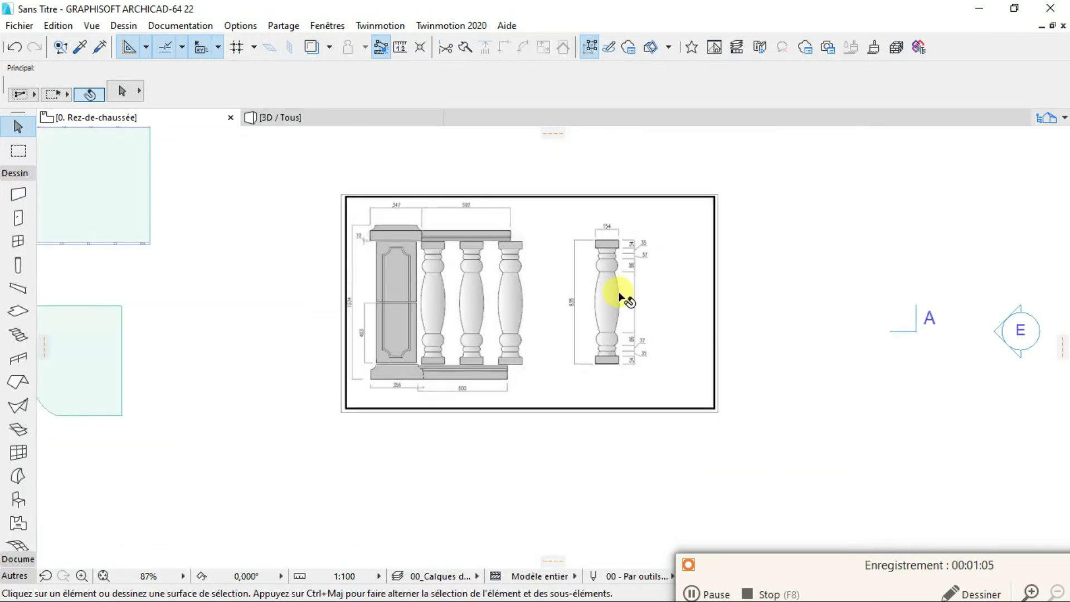
pyautogui.scroll(3, 612, 283)
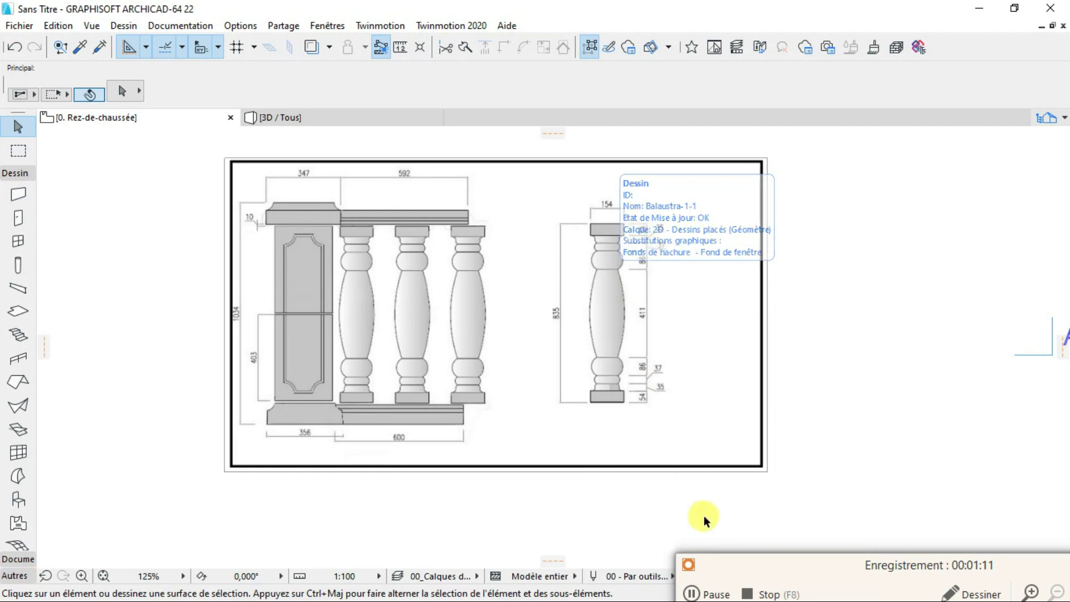
pyautogui.scroll(-4, 717, 490)
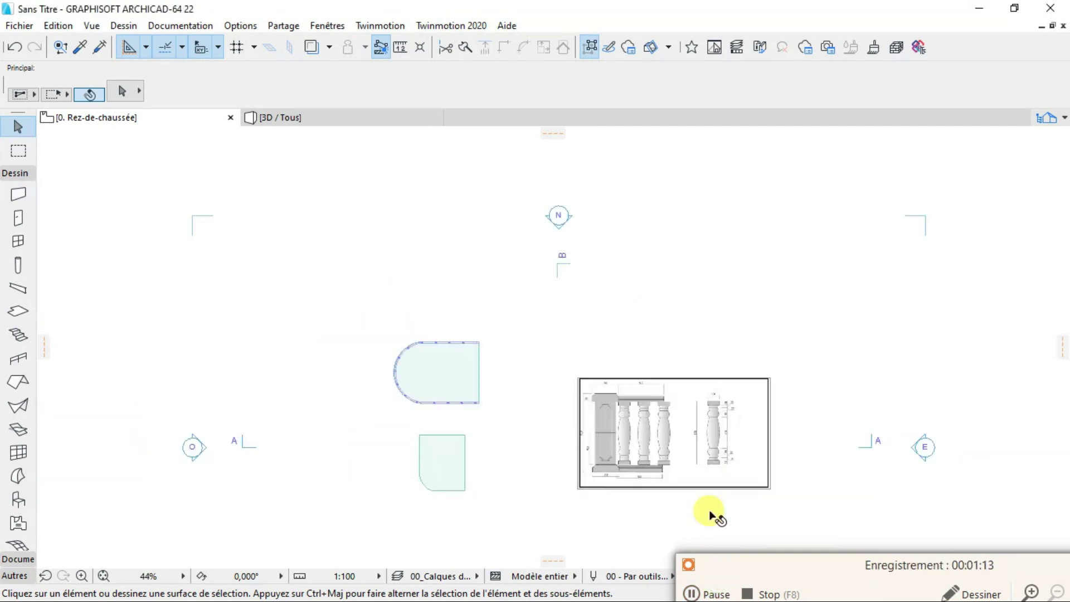
pyautogui.scroll(5, 717, 492)
pyautogui.scroll(-2, 719, 298)
pyautogui.scroll(1, 746, 262)
pyautogui.scroll(-1, 724, 281)
pyautogui.scroll(-2, 719, 281)
pyautogui.scroll(3, 719, 279)
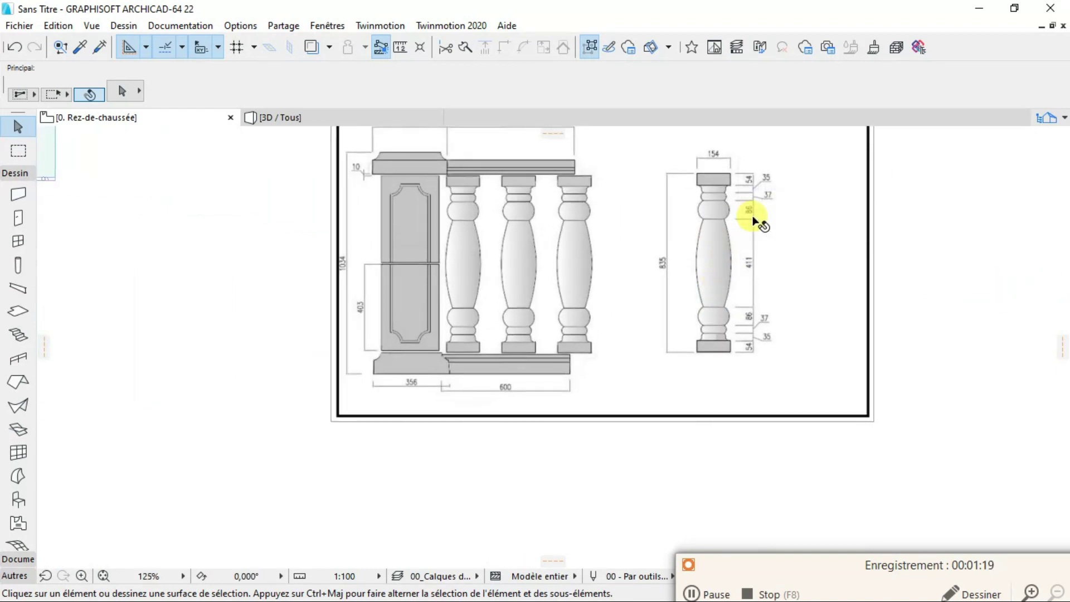
pyautogui.scroll(-1, 772, 184)
pyautogui.scroll(4, 771, 183)
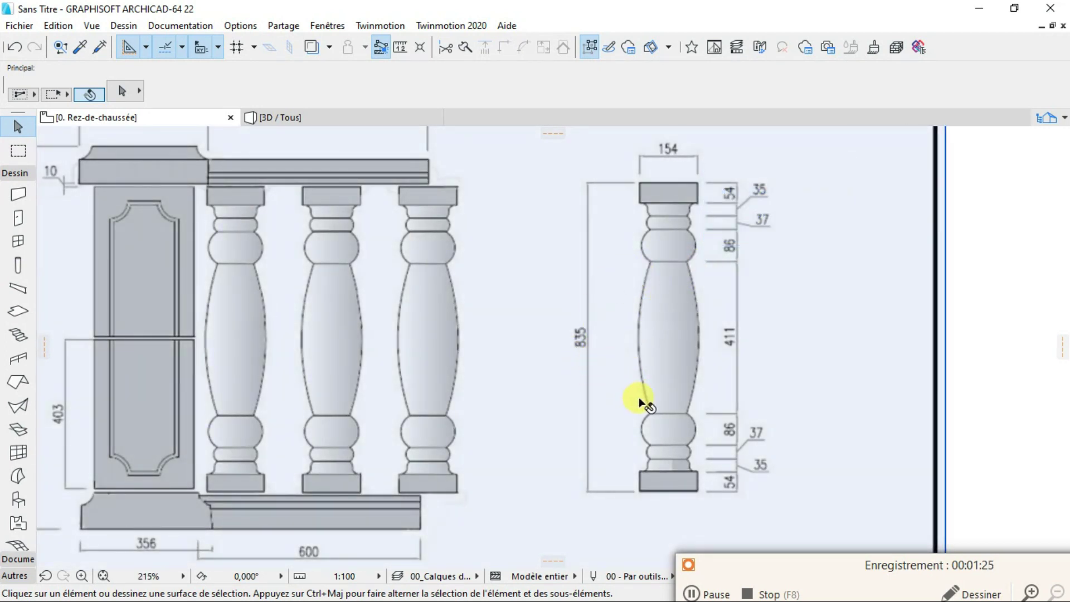
pyautogui.moveTo(637, 427)
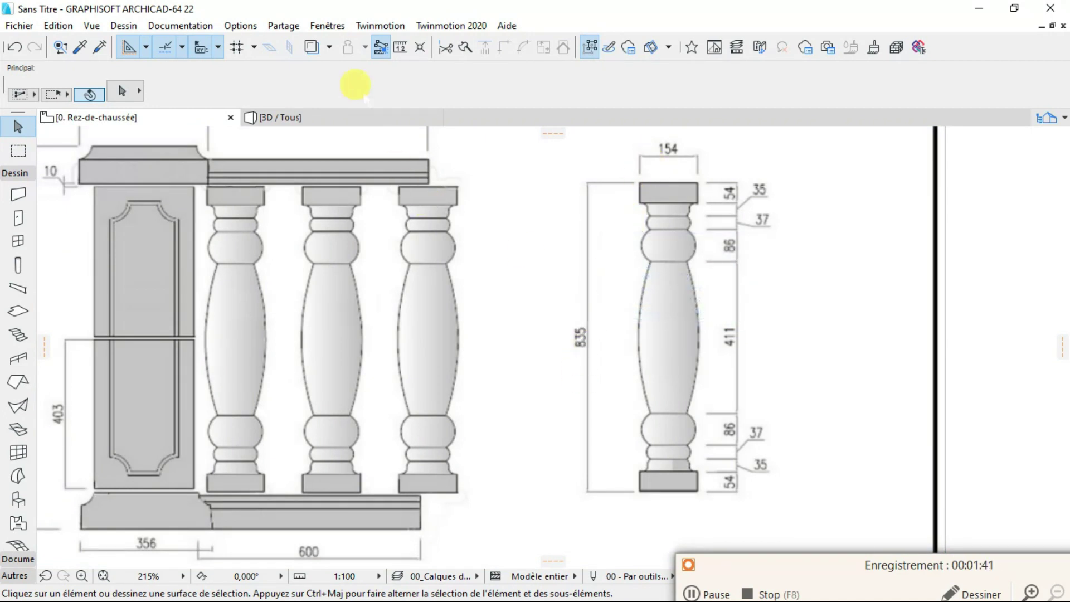
# Measure the single baluster's overall height on the drawing, from bottom to top along its 835 dimension line
pyautogui.click(400, 47)
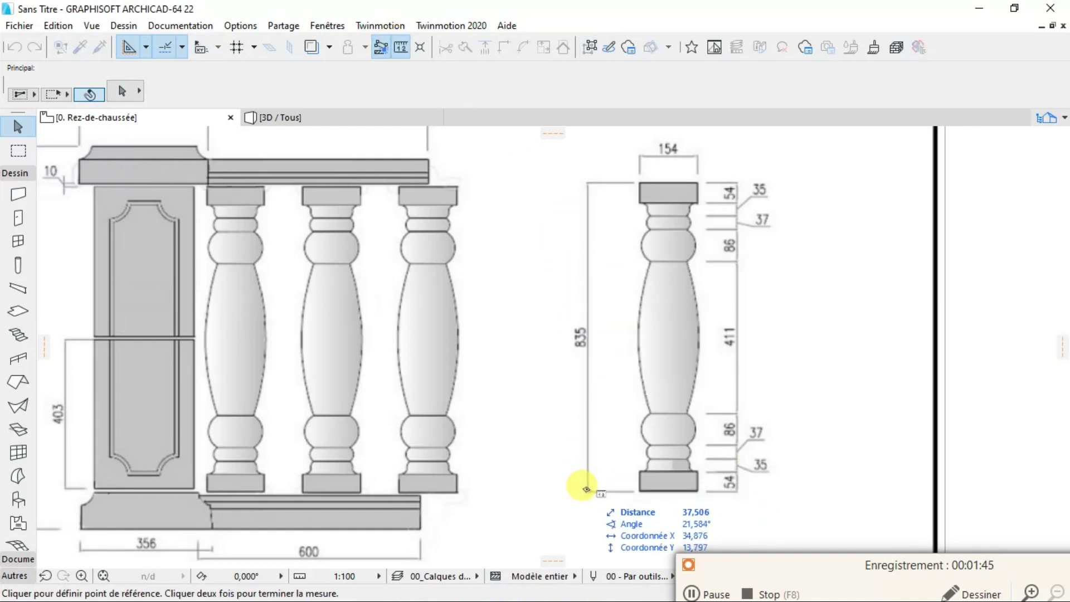
pyautogui.click(587, 490)
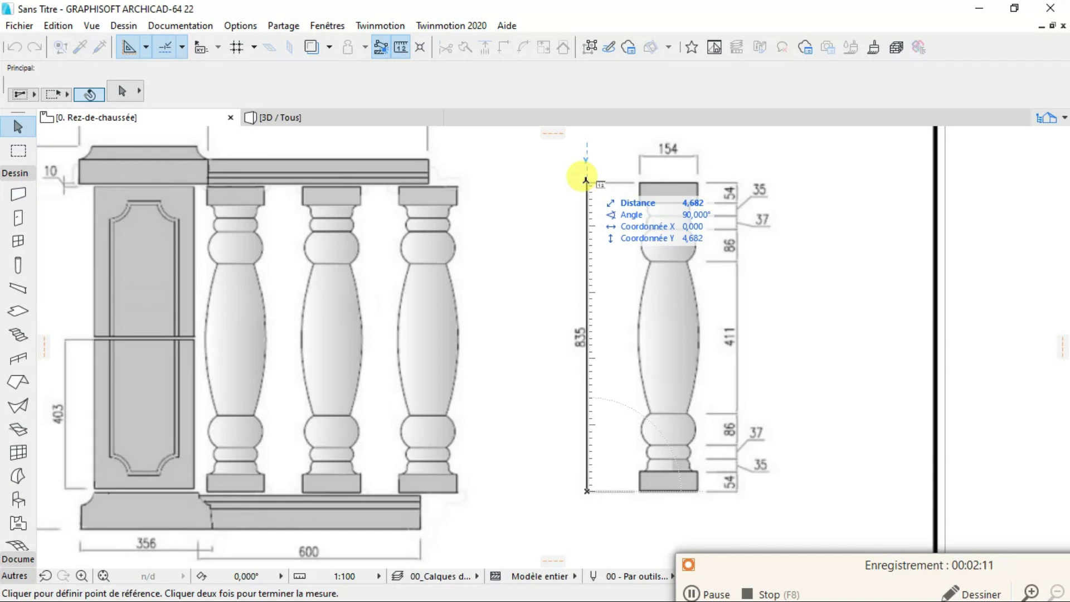
pyautogui.doubleClick(585, 179)
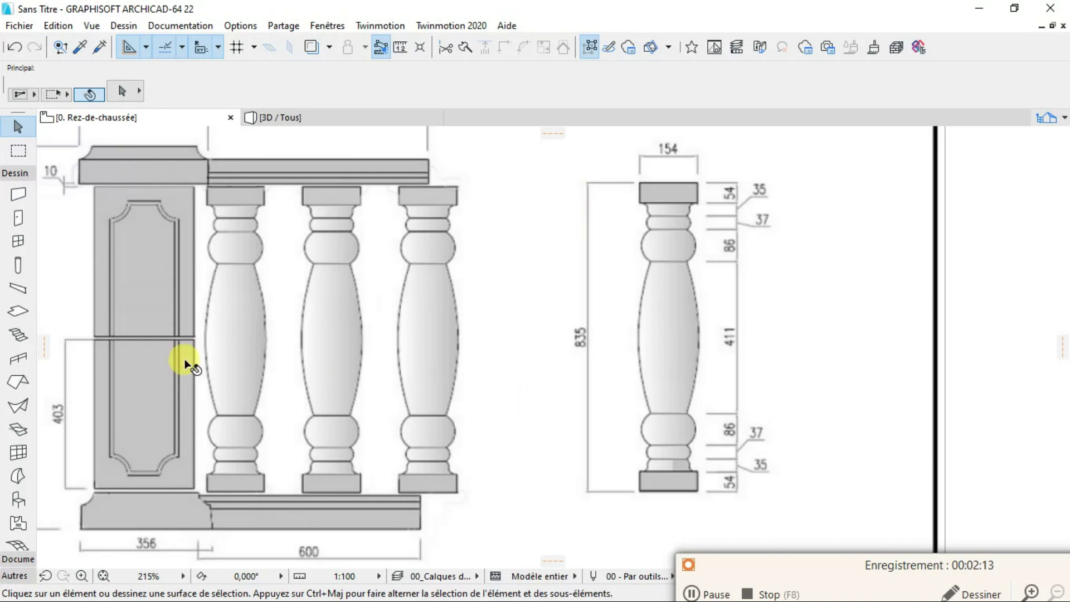
# Try to trace the single baluster's left profile with a polyline, starting at its bottom-left corner
pyautogui.click(17, 558)
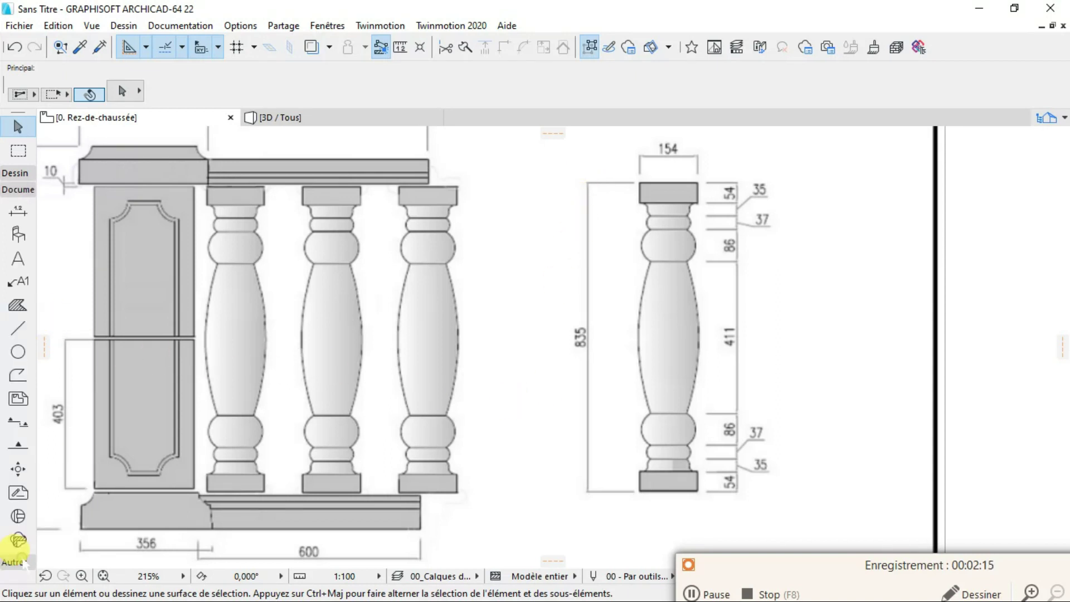
pyautogui.click(18, 329)
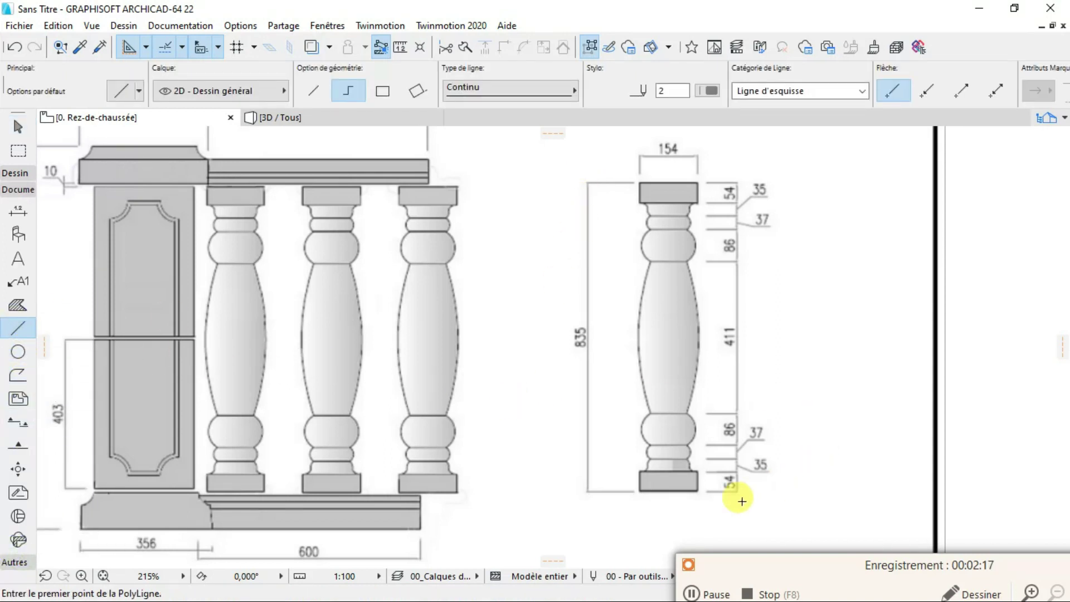
pyautogui.click(638, 491)
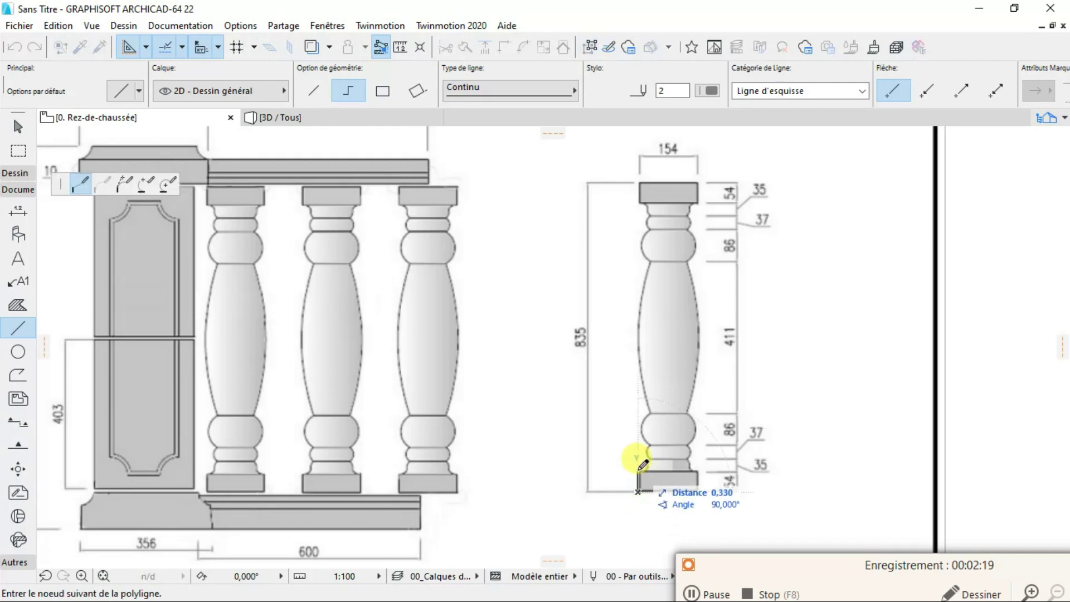
pyautogui.click(640, 471)
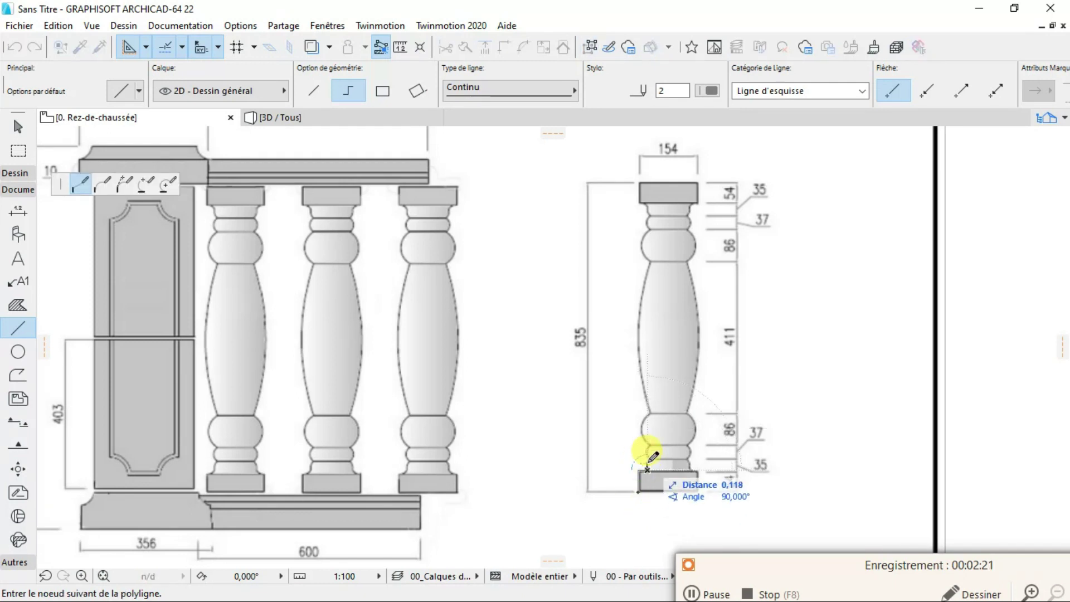
pyautogui.click(647, 461)
pyautogui.click(640, 412)
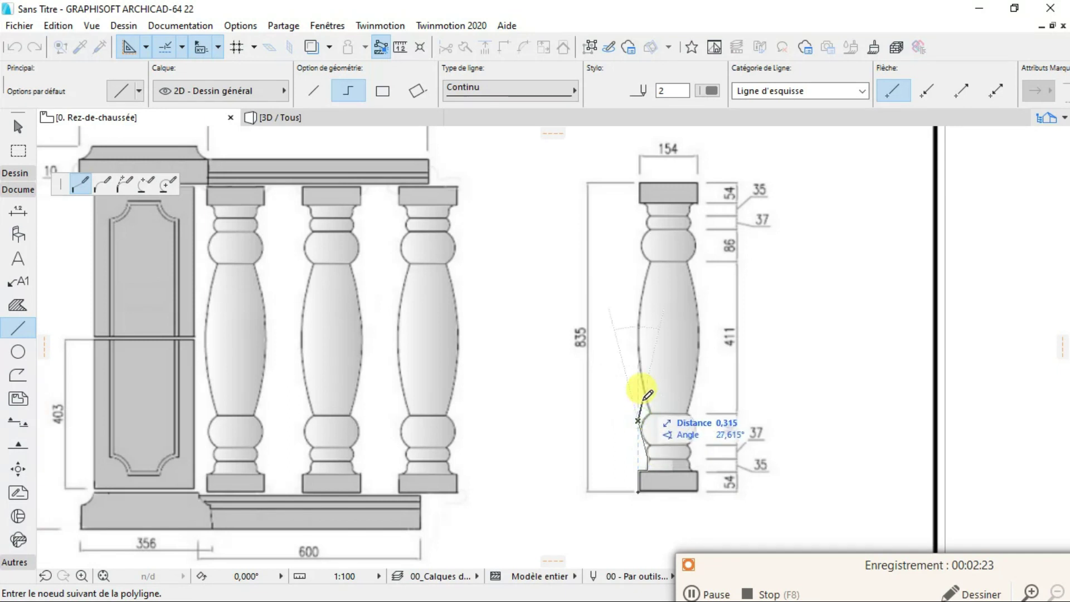
pyautogui.click(647, 324)
pyautogui.click(625, 289)
pyautogui.click(646, 269)
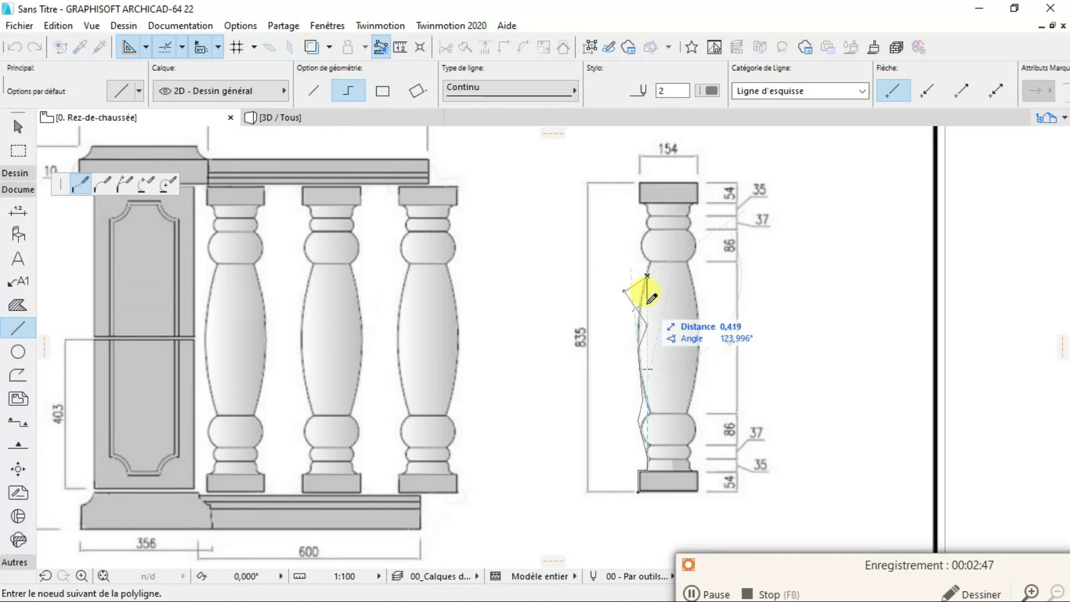
pyautogui.press('Escape')
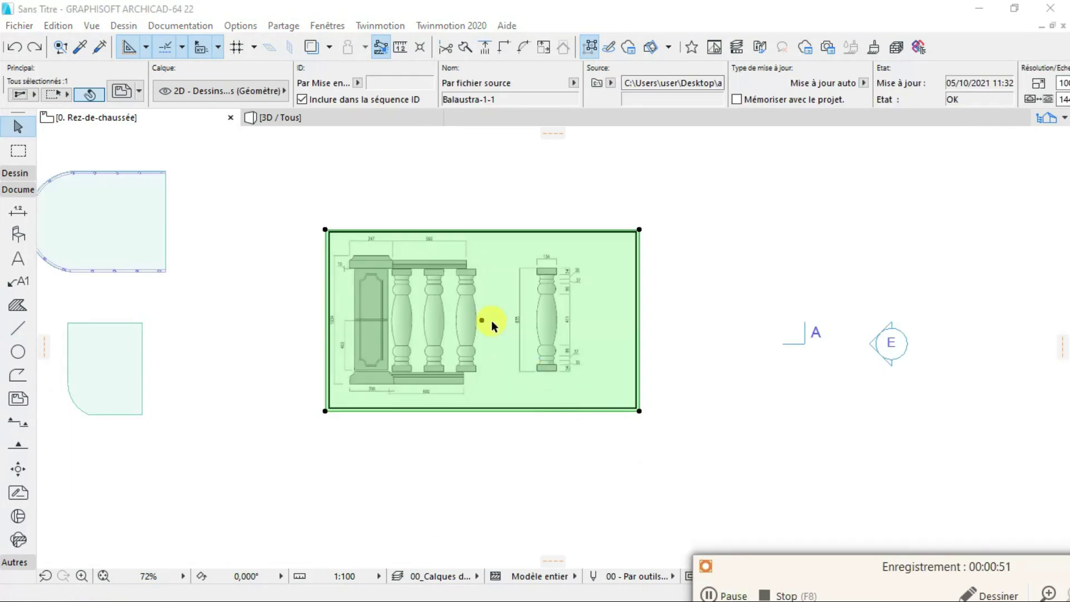
# Examine the selected balustrade drawing in relation to the two slabs and in close-up
pyautogui.scroll(-1, 482, 316)
pyautogui.scroll(2, 423, 282)
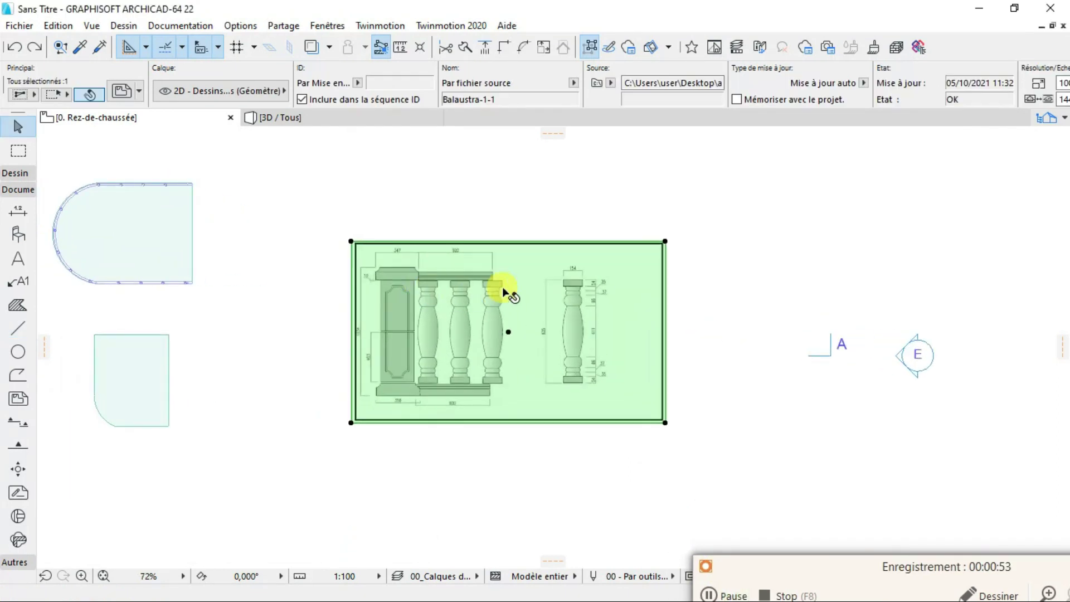
pyautogui.scroll(1, 556, 281)
pyautogui.scroll(1, 556, 278)
pyautogui.scroll(-2, 574, 220)
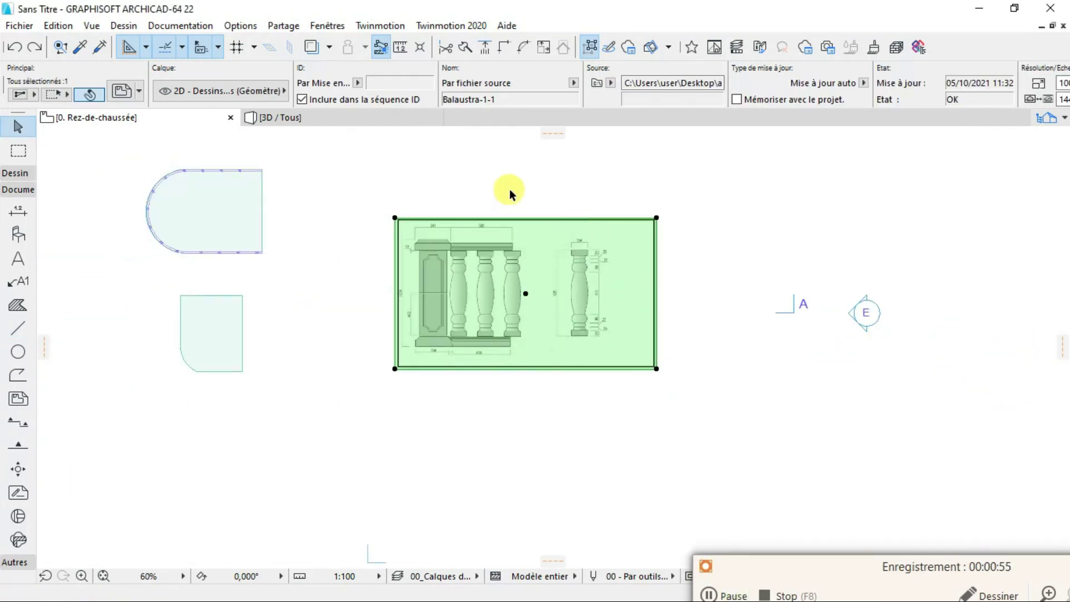
pyautogui.scroll(3, 543, 257)
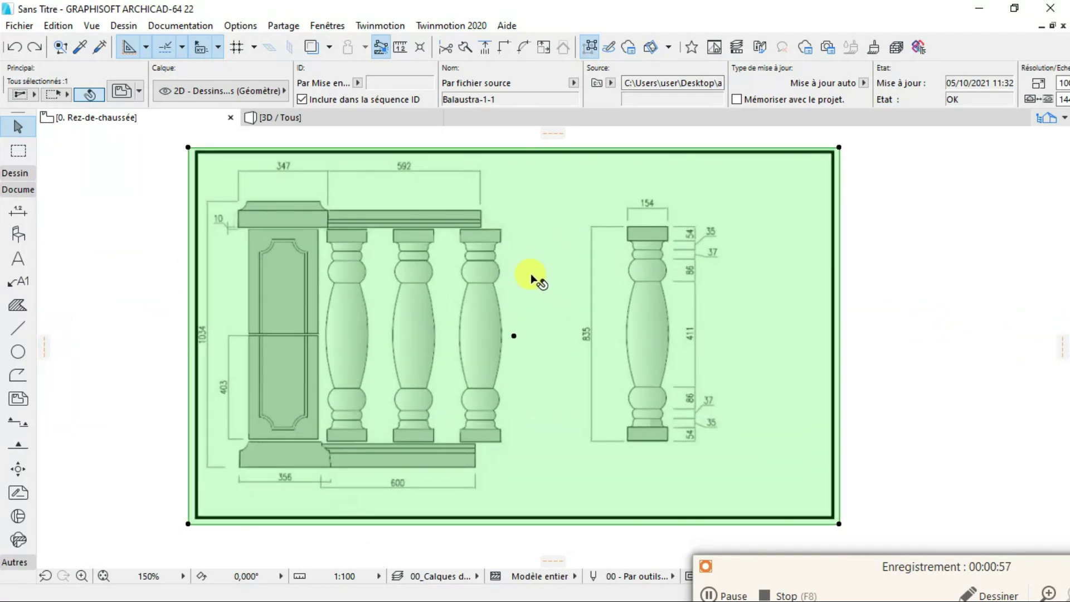
pyautogui.scroll(2, 657, 326)
pyautogui.scroll(-4, 614, 309)
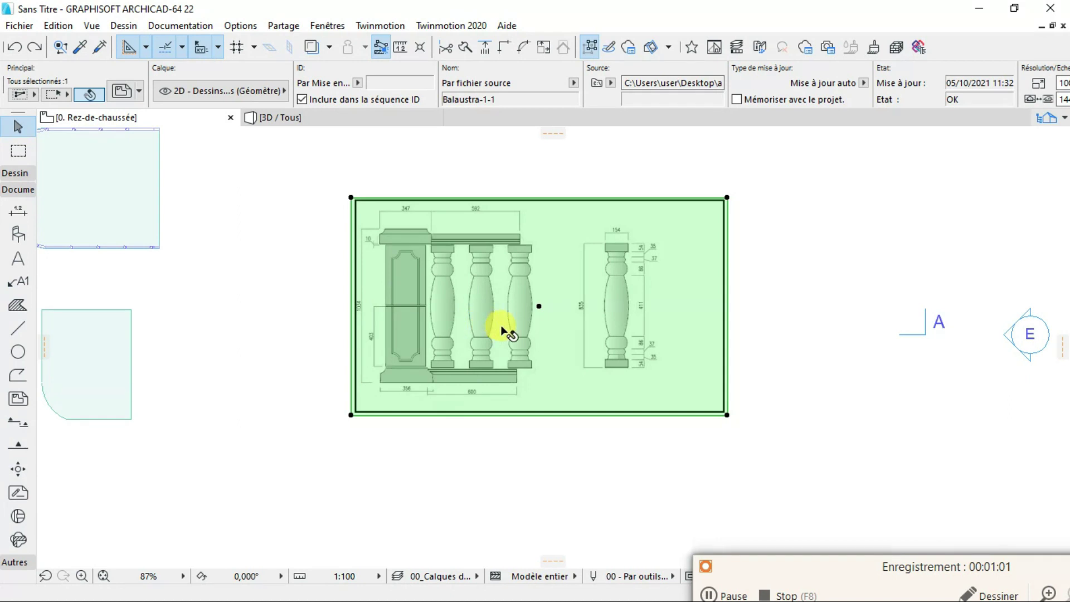
# Move the balustrade drawing slightly down and to the right on the floor plan
pyautogui.scroll(1, 538, 306)
pyautogui.click(542, 307)
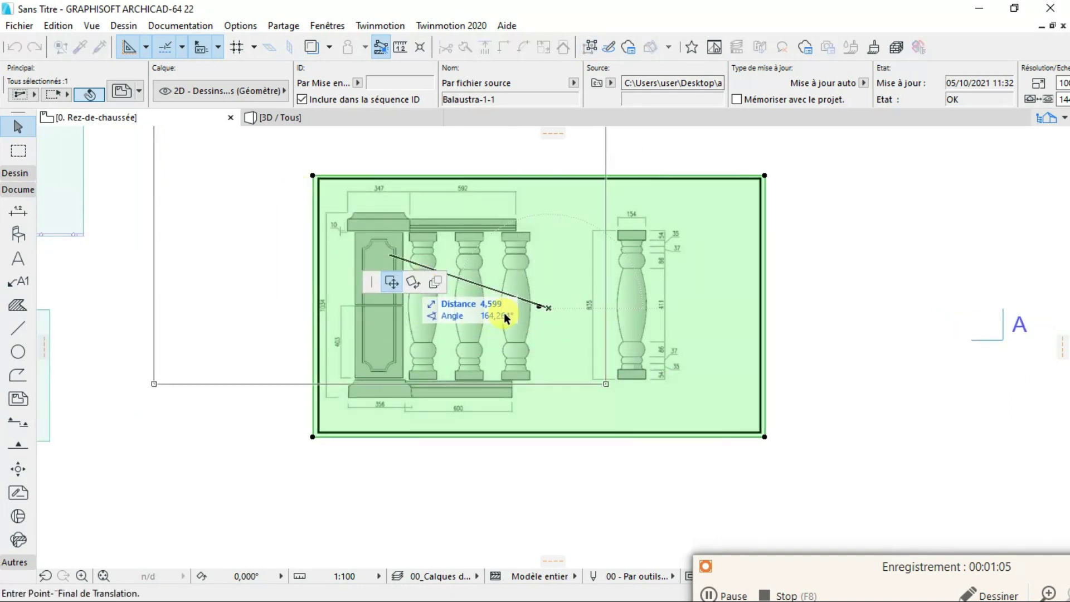
pyautogui.click(597, 338)
pyautogui.scroll(1, 616, 401)
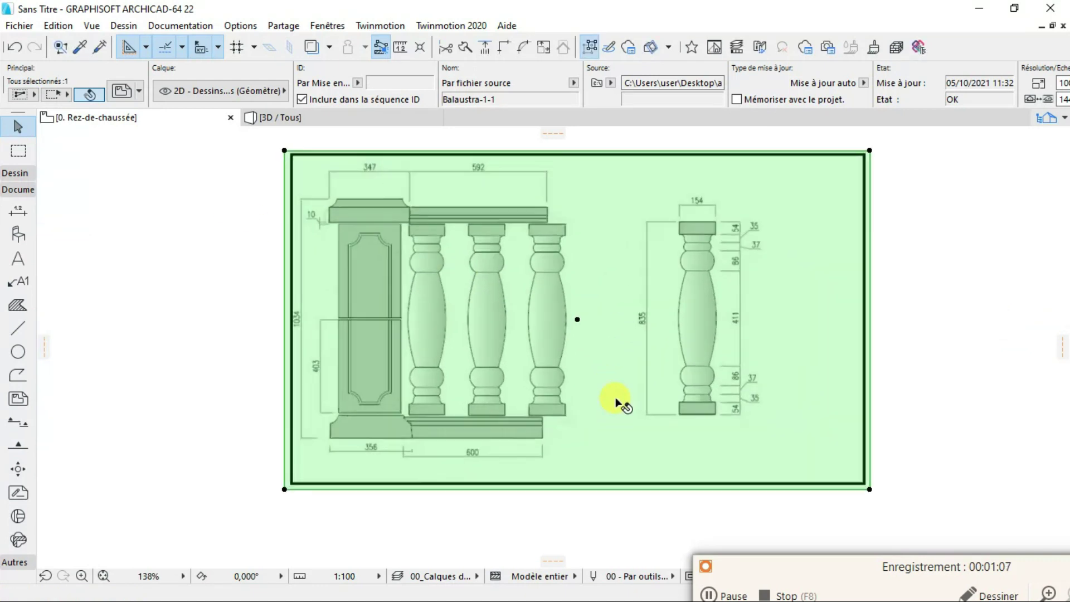
pyautogui.scroll(-1, 617, 389)
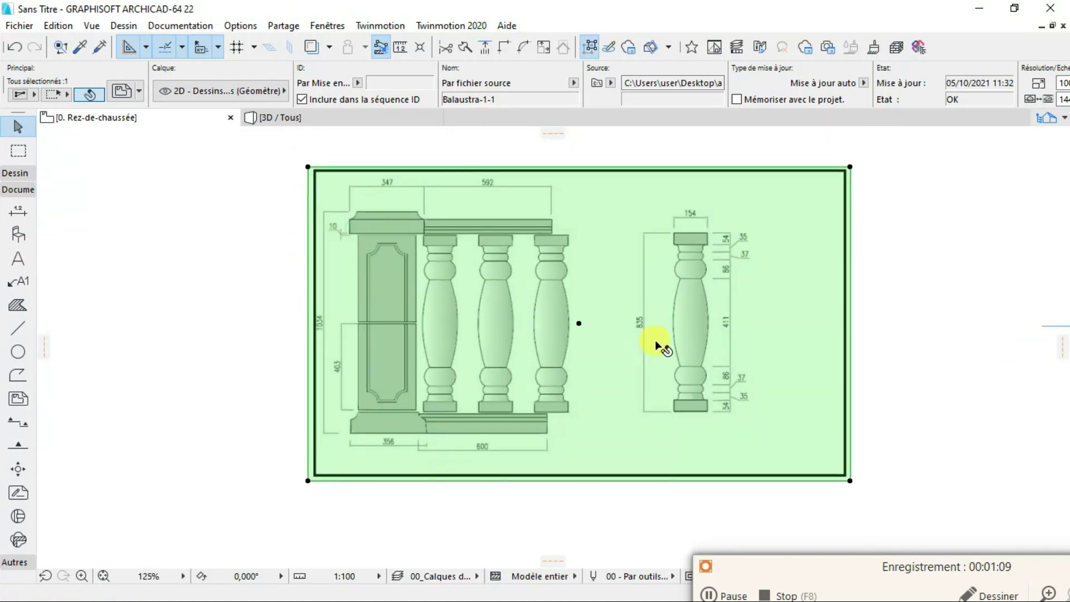
pyautogui.scroll(3, 654, 340)
pyautogui.scroll(-2, 654, 340)
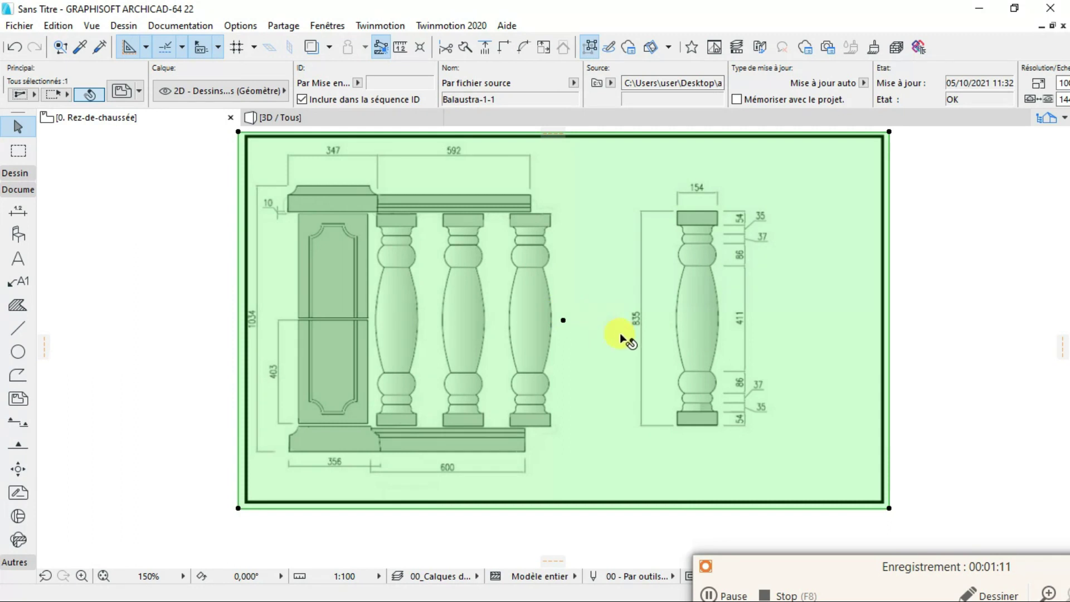
# Measure the single baluster's overall height on the selected drawing, from bottom to top along its 835 dimension line
pyautogui.scroll(3, 619, 332)
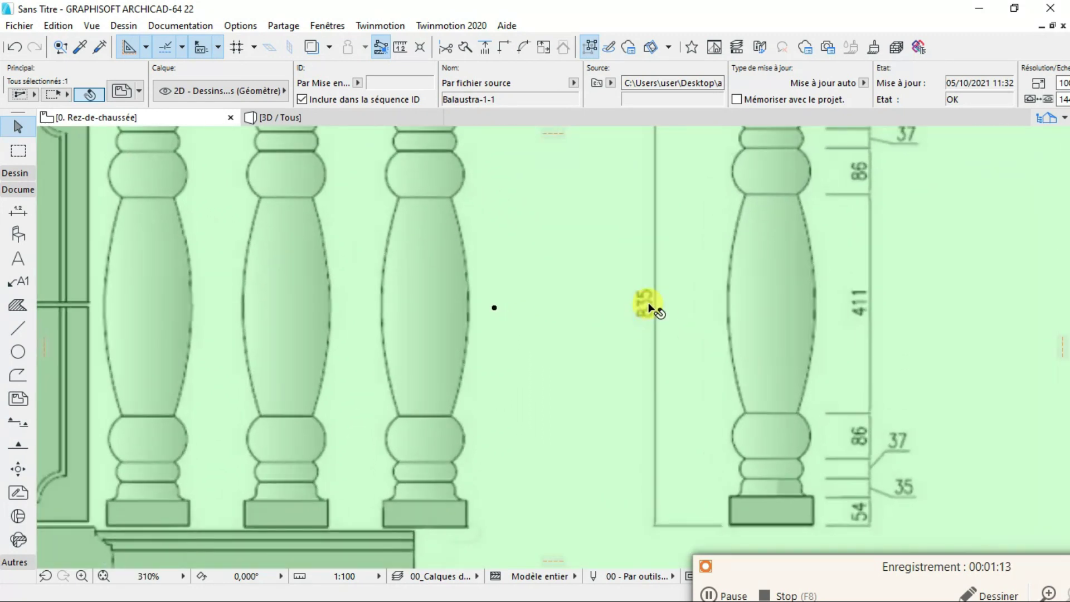
pyautogui.scroll(-4, 649, 305)
pyautogui.click(400, 47)
pyautogui.scroll(3, 641, 390)
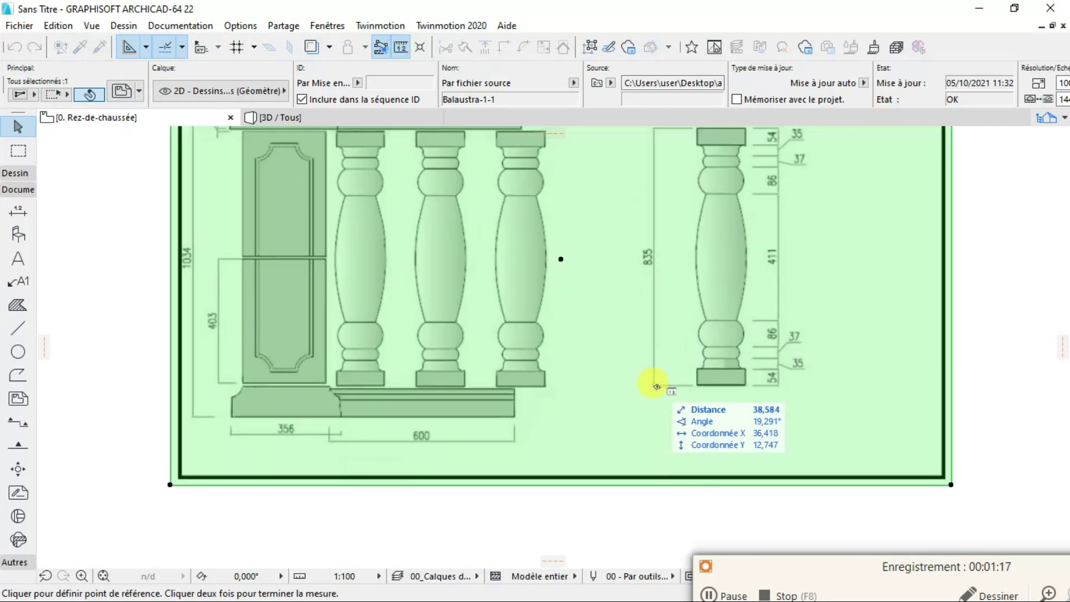
pyautogui.click(655, 386)
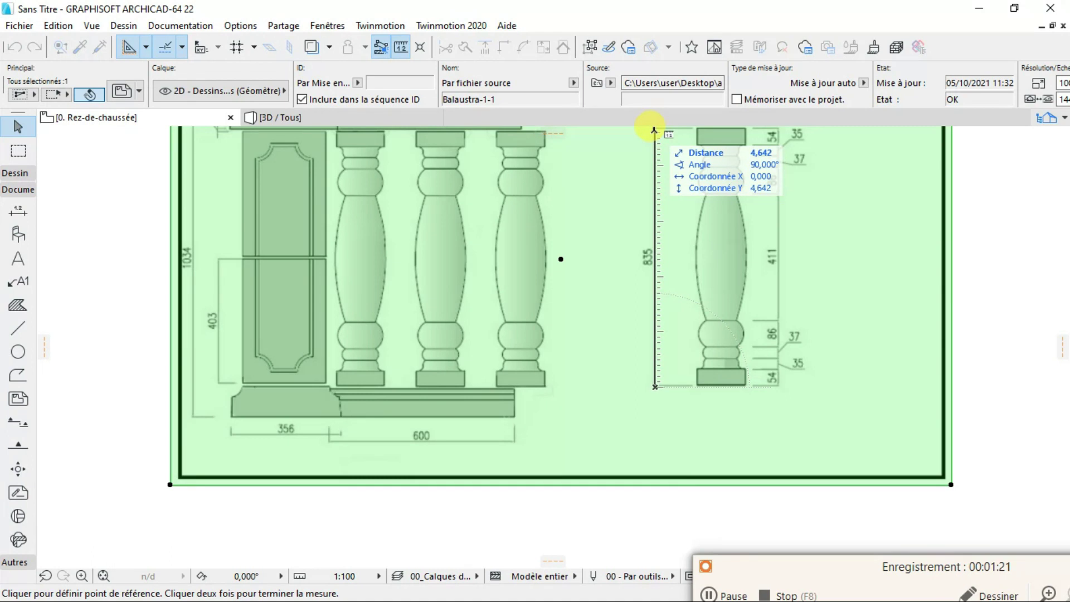
pyautogui.scroll(-3, 707, 325)
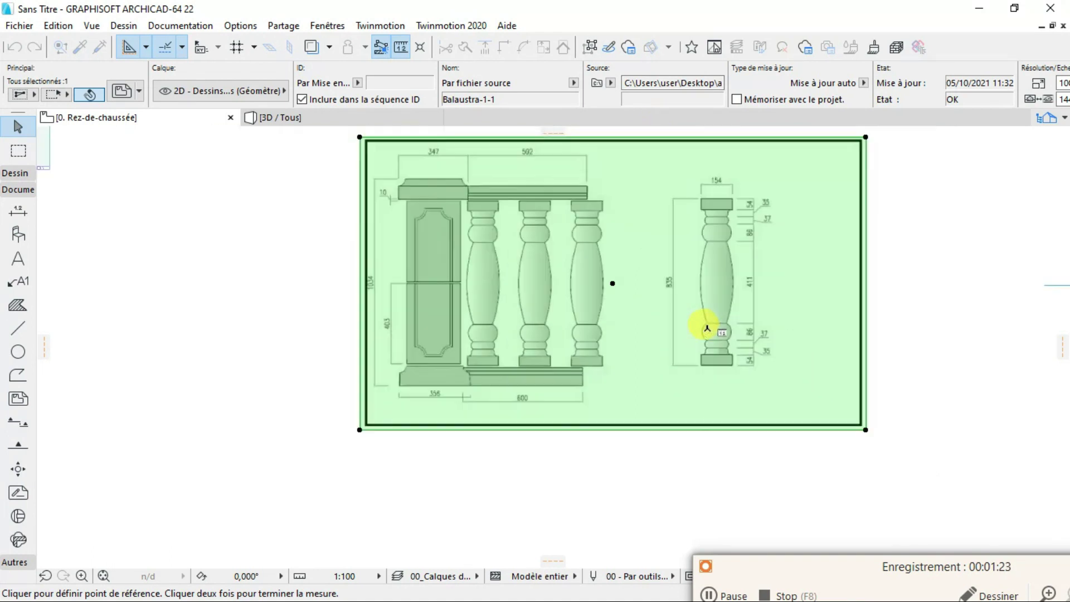
pyautogui.scroll(2, 683, 245)
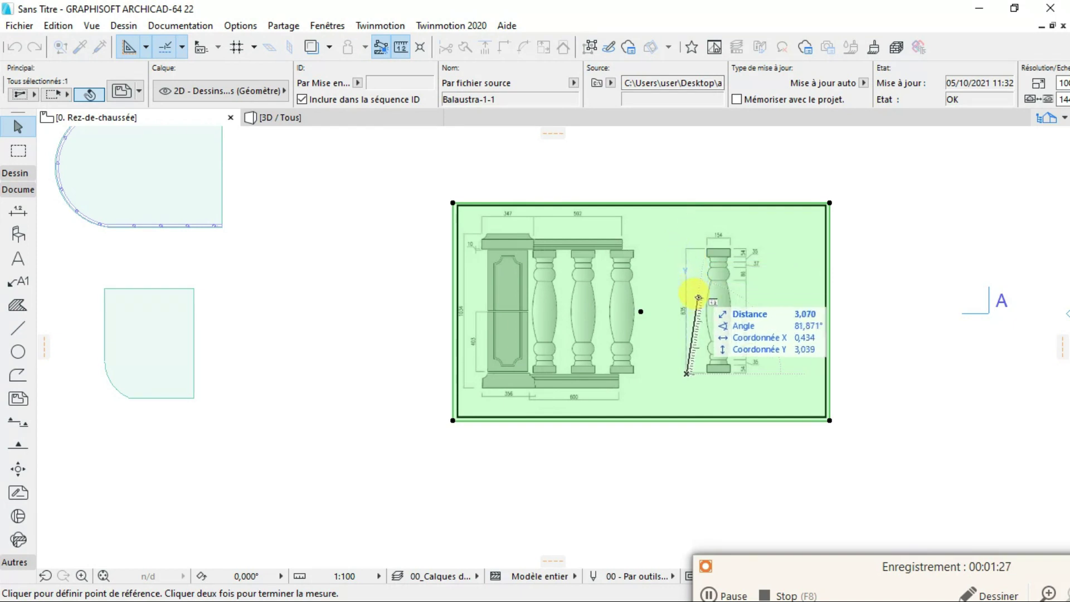
pyautogui.press('Escape')
pyautogui.press('Escape')
# Select the placed balustrade drawing and open its settings at the size and scale options
pyautogui.scroll(4, 691, 307)
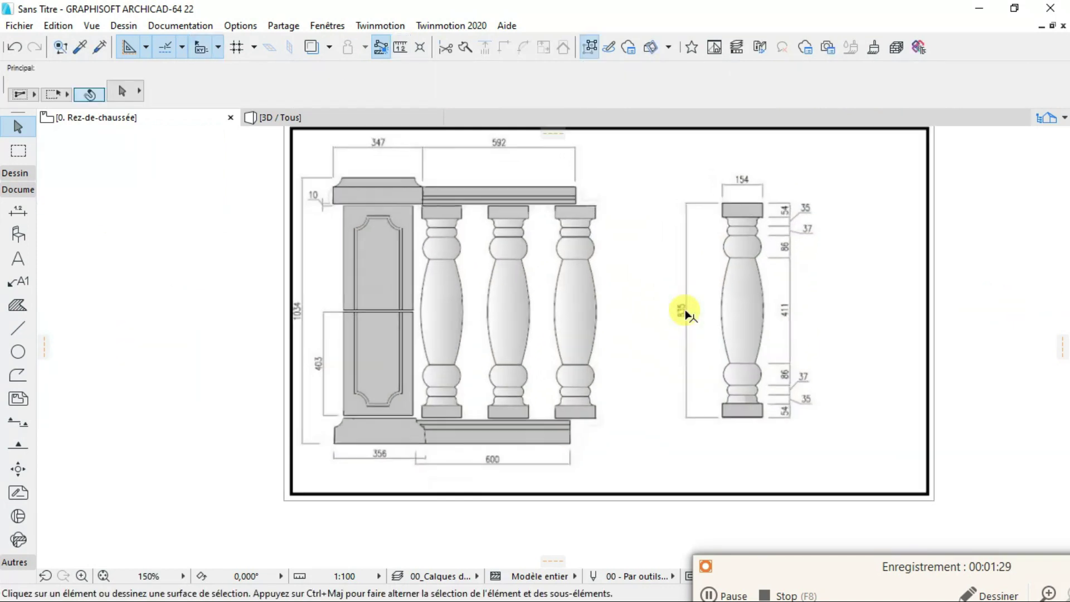
pyautogui.scroll(-2, 686, 315)
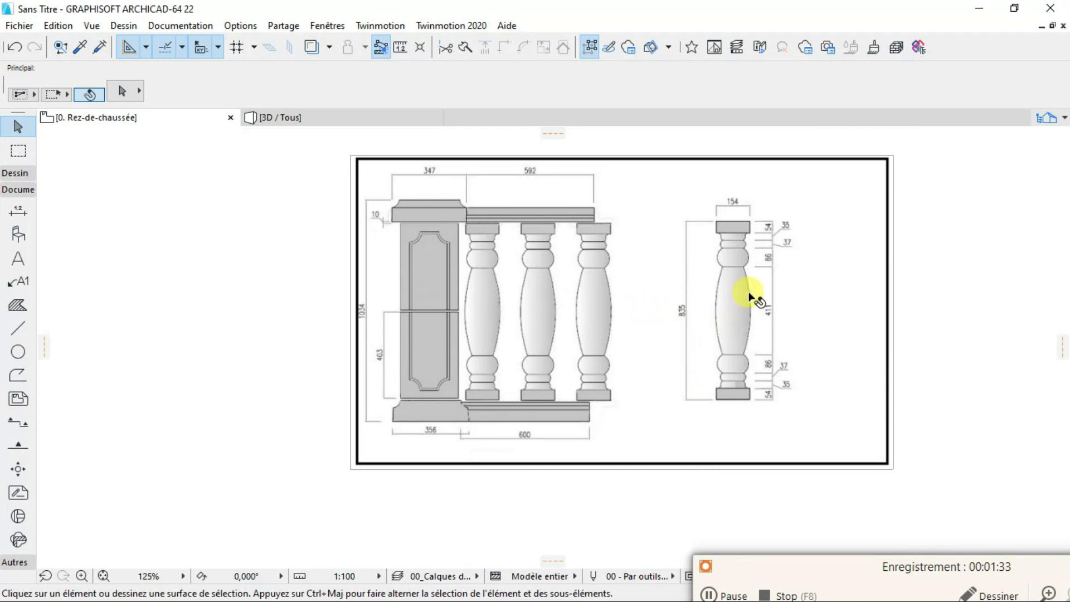
pyautogui.scroll(4, 687, 315)
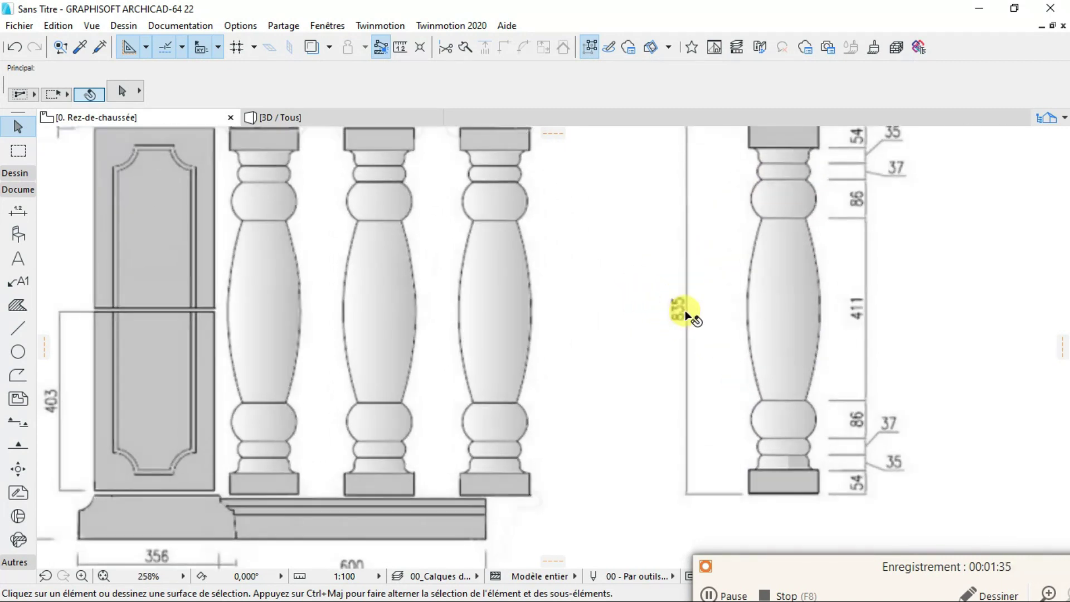
pyautogui.scroll(-7, 687, 316)
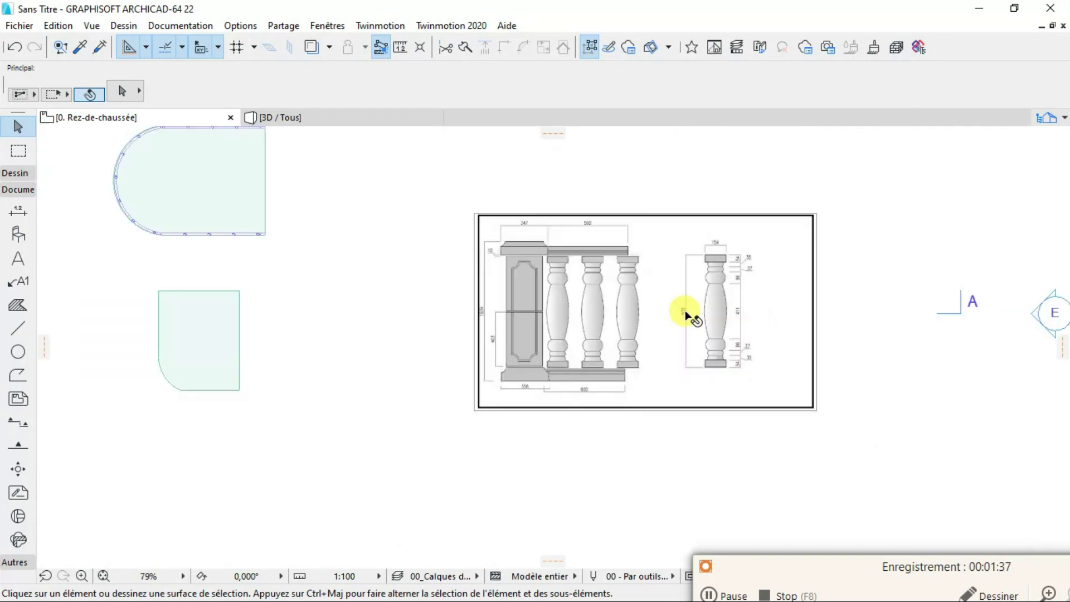
pyautogui.click(645, 303)
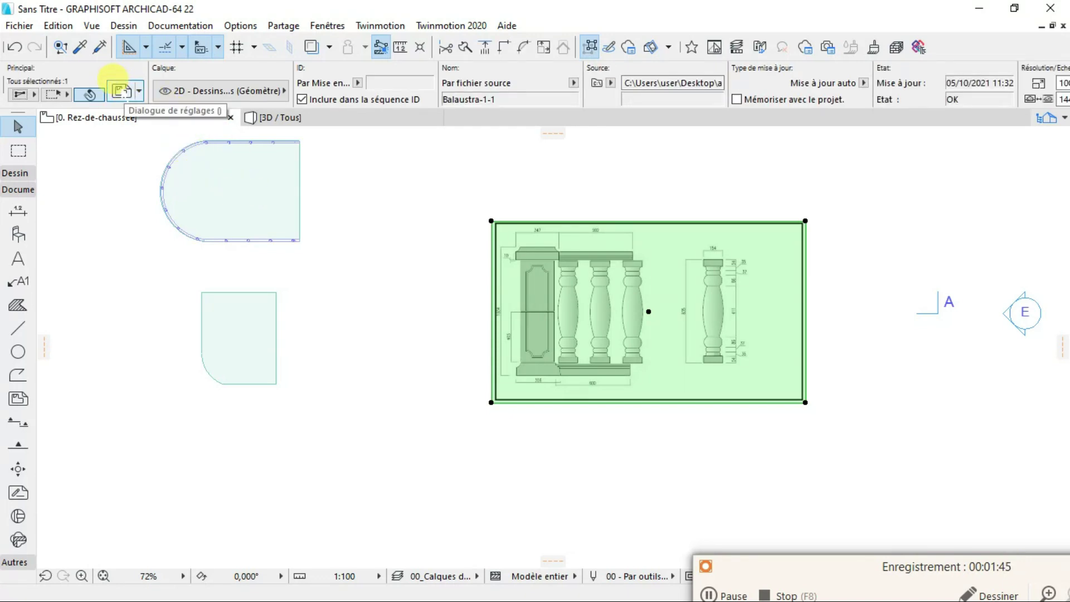
pyautogui.click(121, 90)
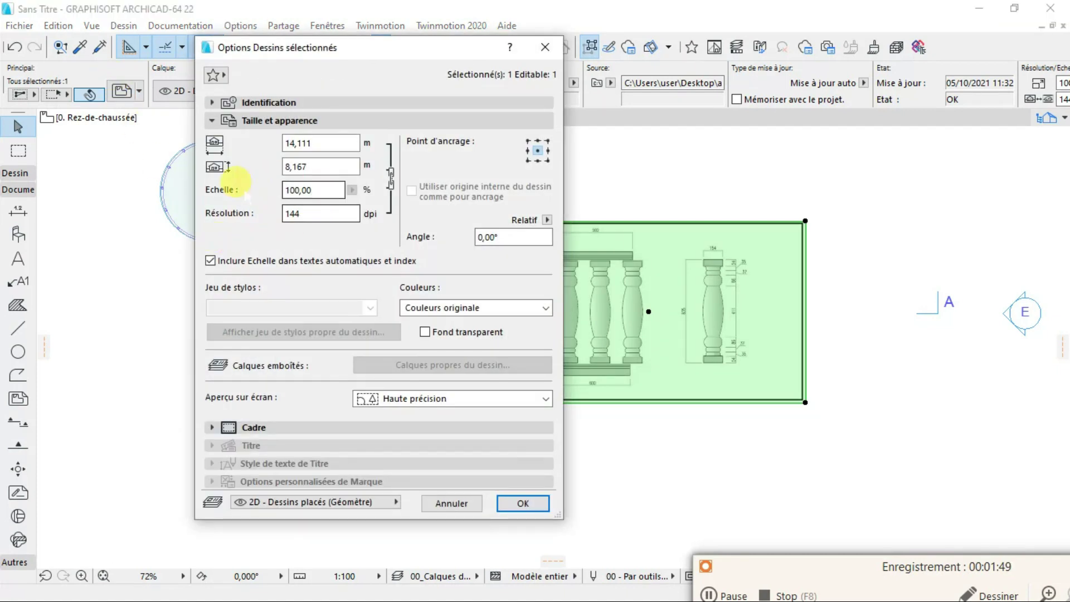
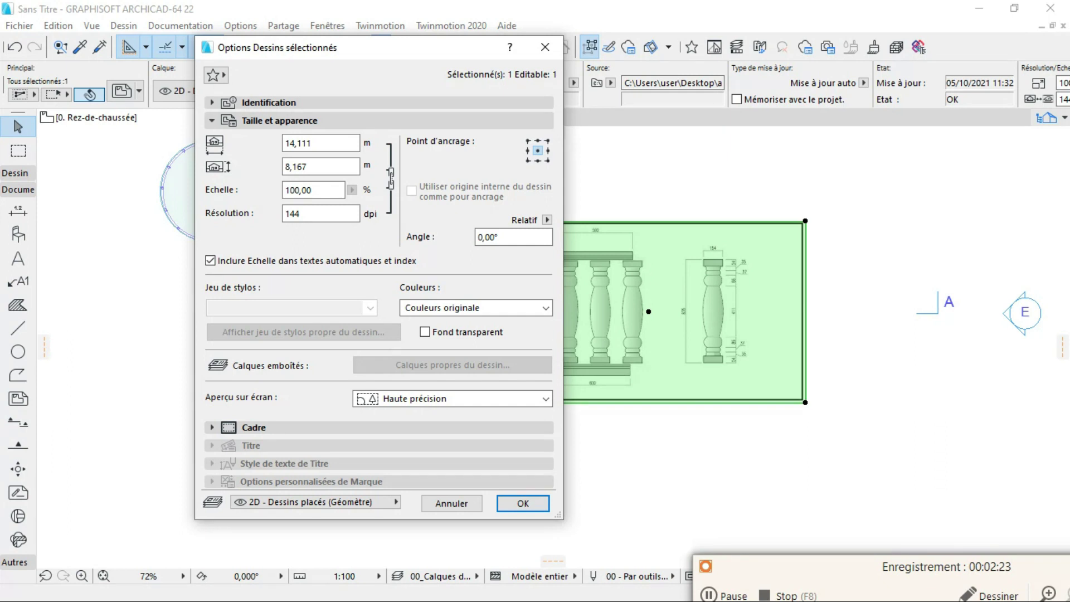
# Switch to Paint, review the handwritten proportion calculation for the drawing scale, and return to the ARCHICAD drawing settings
pyautogui.press('super')
pyautogui.click(27, 313)
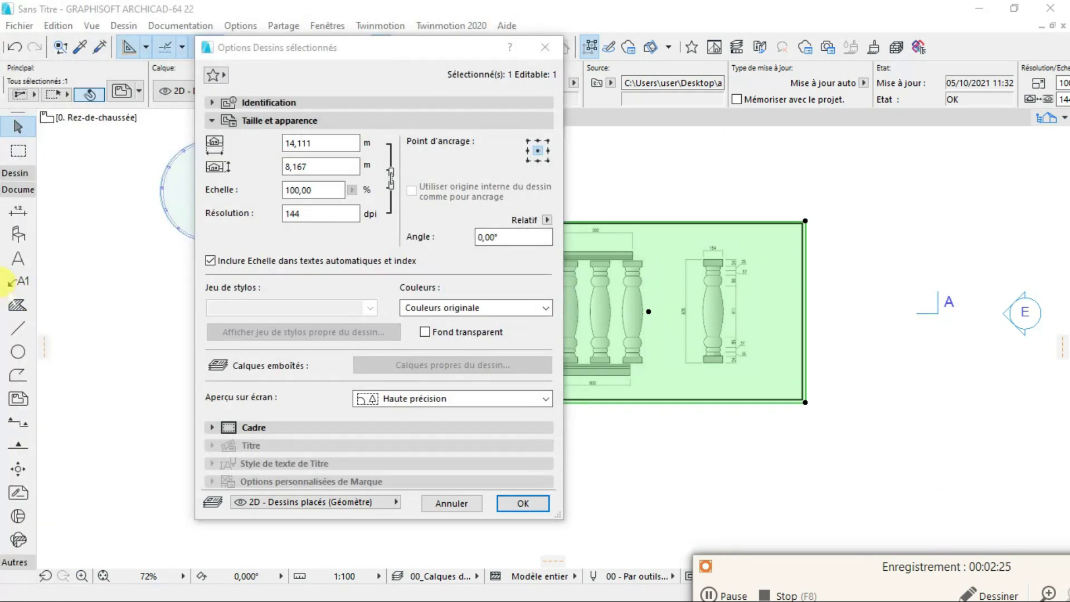
pyautogui.press('super')
pyautogui.click(15, 312)
pyautogui.press('super')
pyautogui.click(32, 279)
pyautogui.scroll(-5, 560, 358)
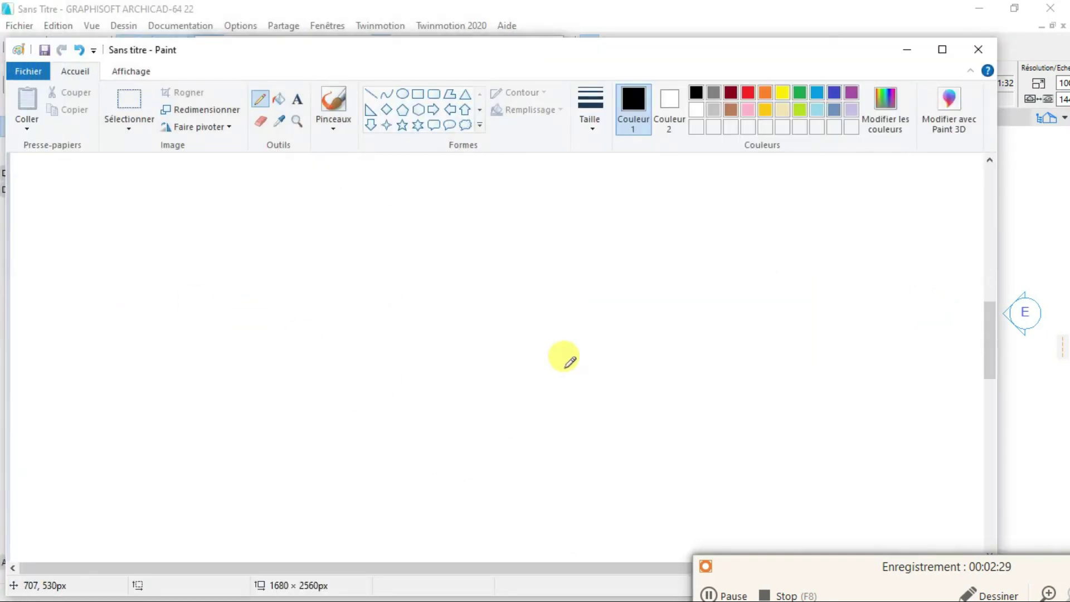
pyautogui.scroll(10, 656, 355)
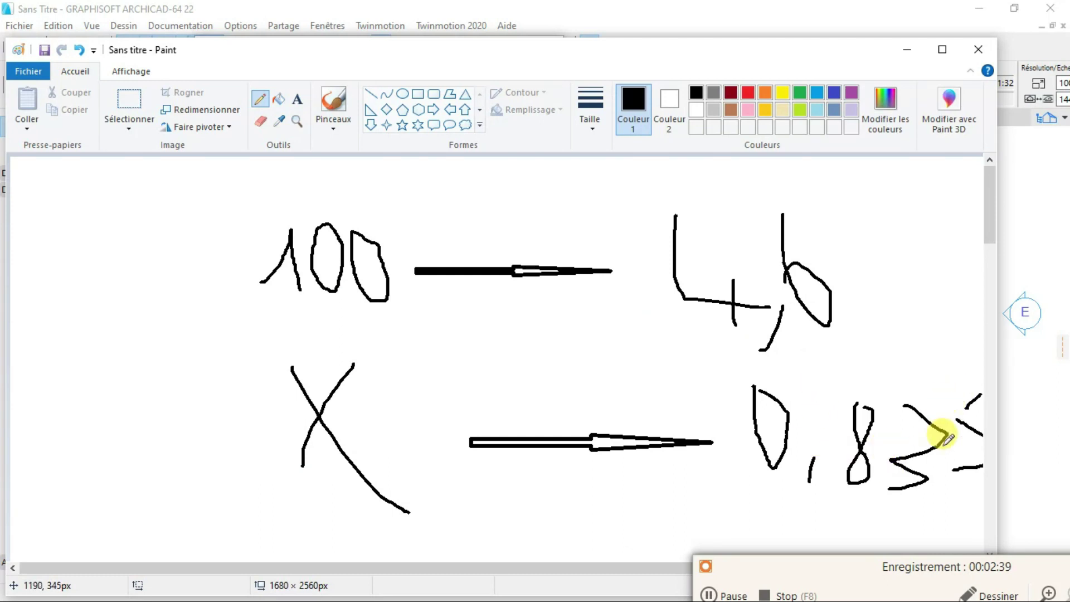
pyautogui.scroll(-3, 914, 414)
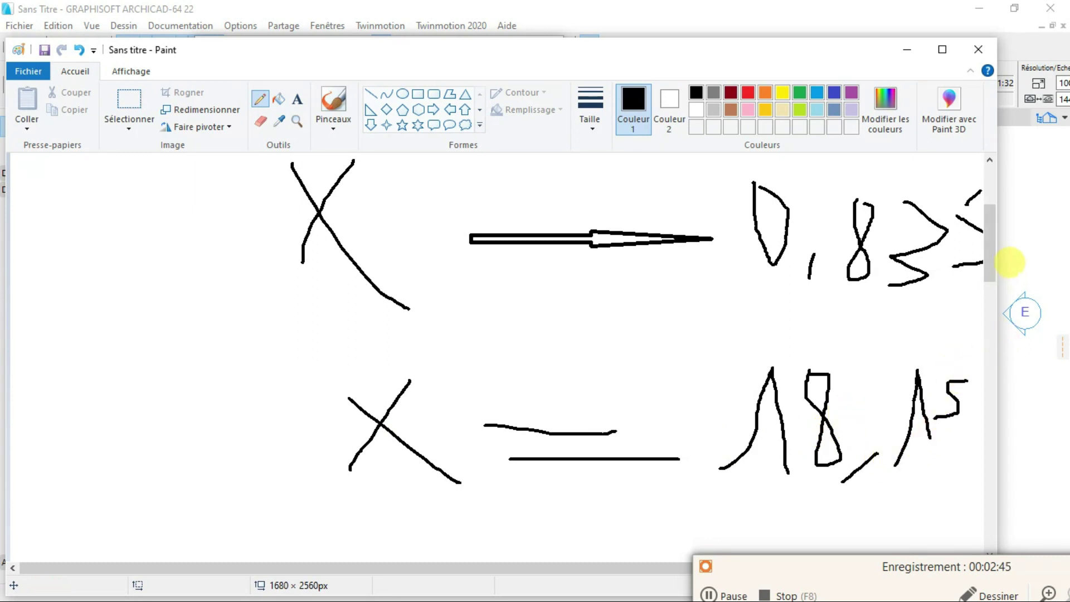
pyautogui.click(1014, 265)
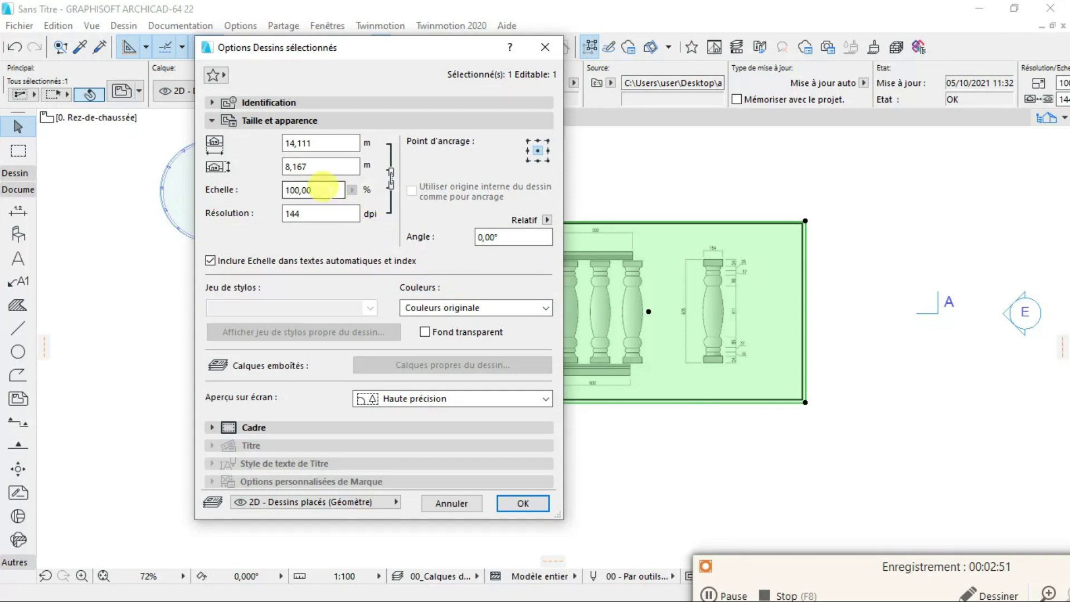
# Set the balustrade drawing's scale to 18,15 % and apply the settings
pyautogui.doubleClick(290, 190)
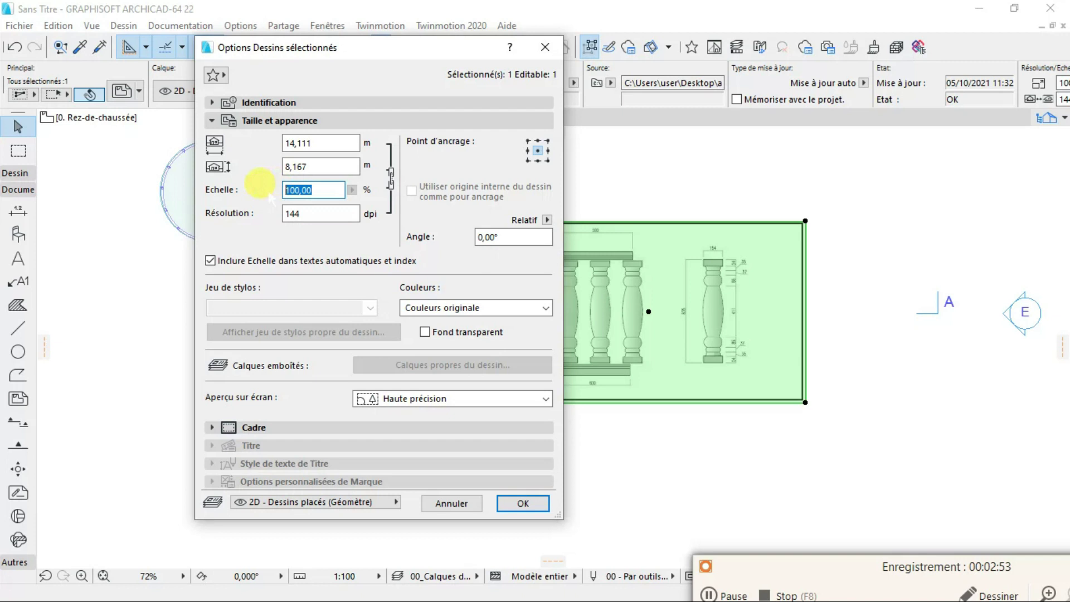
pyautogui.write('18,15')
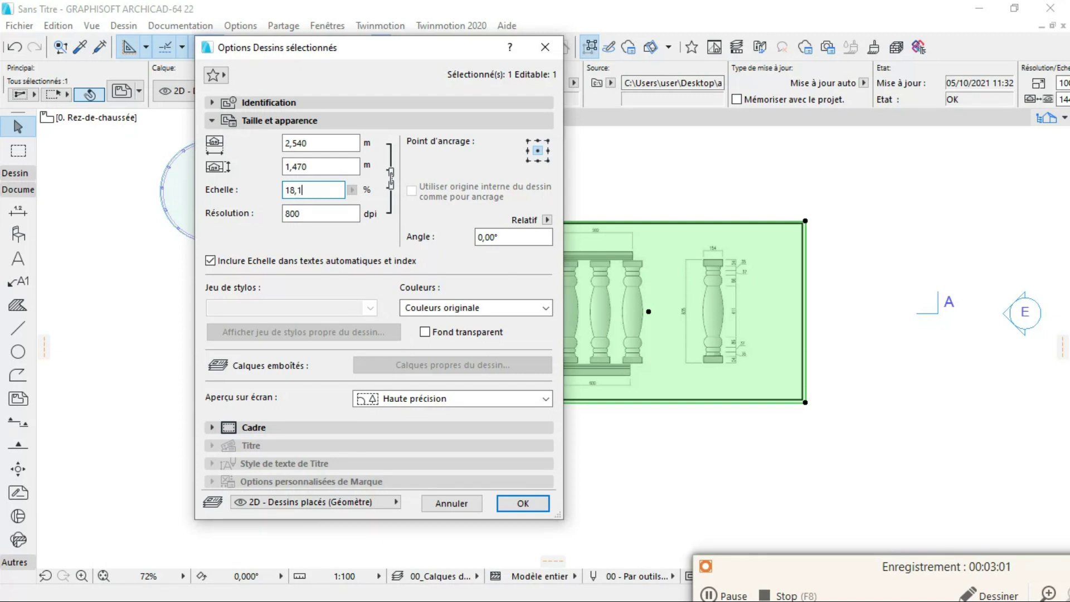
pyautogui.click(511, 504)
# Examine the rescaled balustrade drawing as a whole and the single dimensioned baluster in close-up
pyautogui.scroll(8, 674, 296)
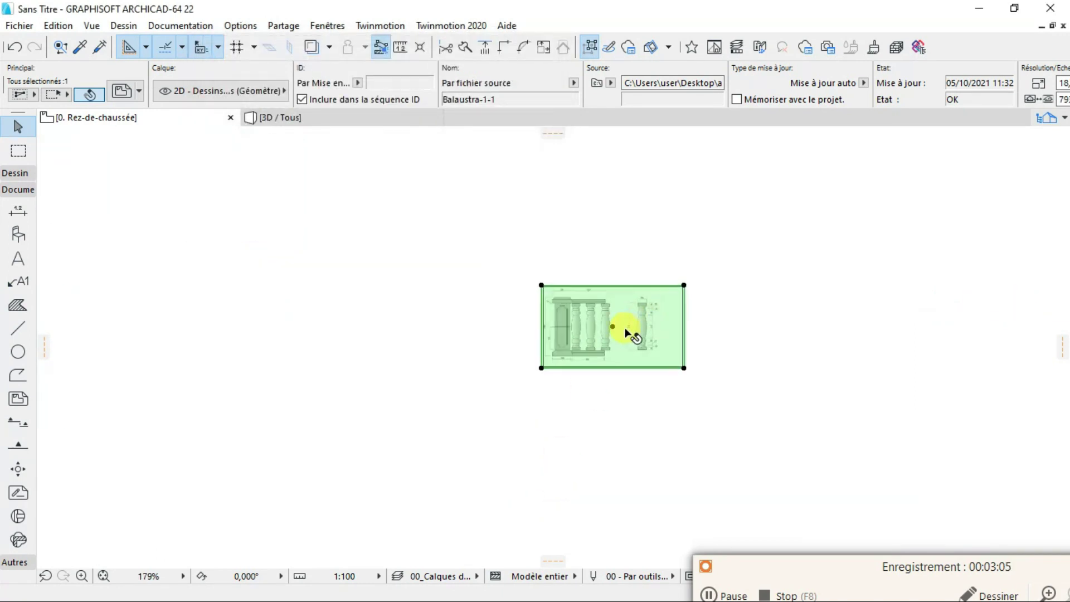
pyautogui.scroll(-2, 680, 318)
pyautogui.scroll(2, 852, 213)
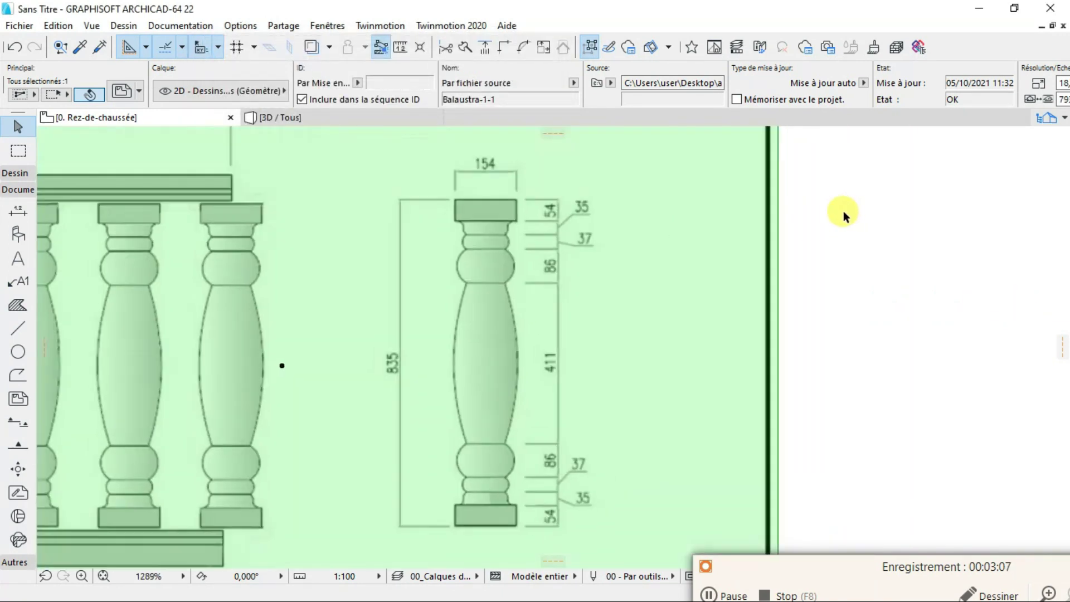
pyautogui.scroll(-2, 830, 212)
pyautogui.scroll(2, 617, 370)
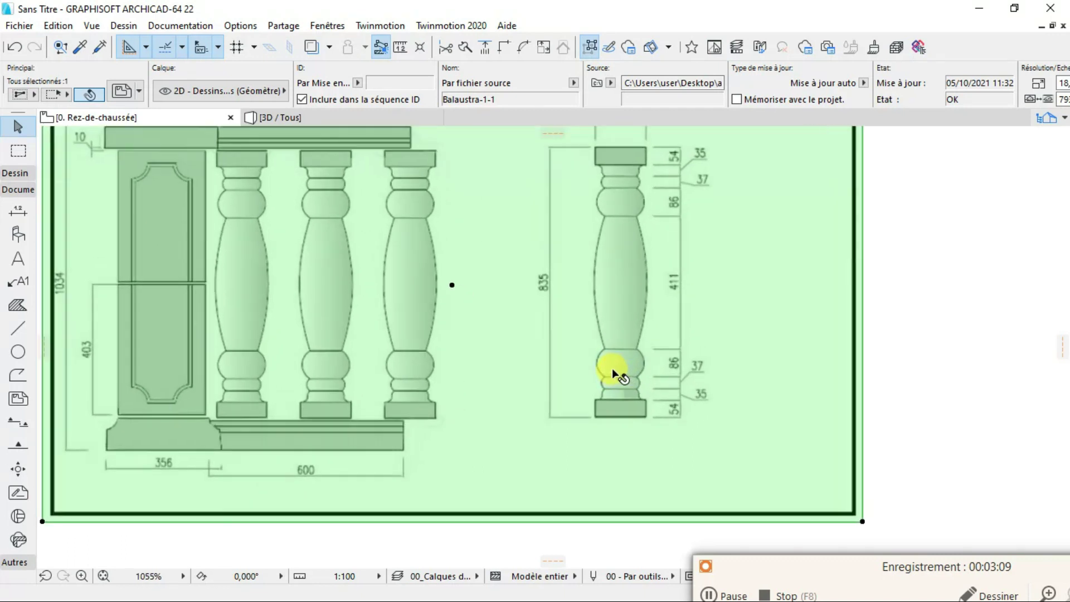
pyautogui.scroll(-1, 548, 257)
pyautogui.scroll(-4, 608, 185)
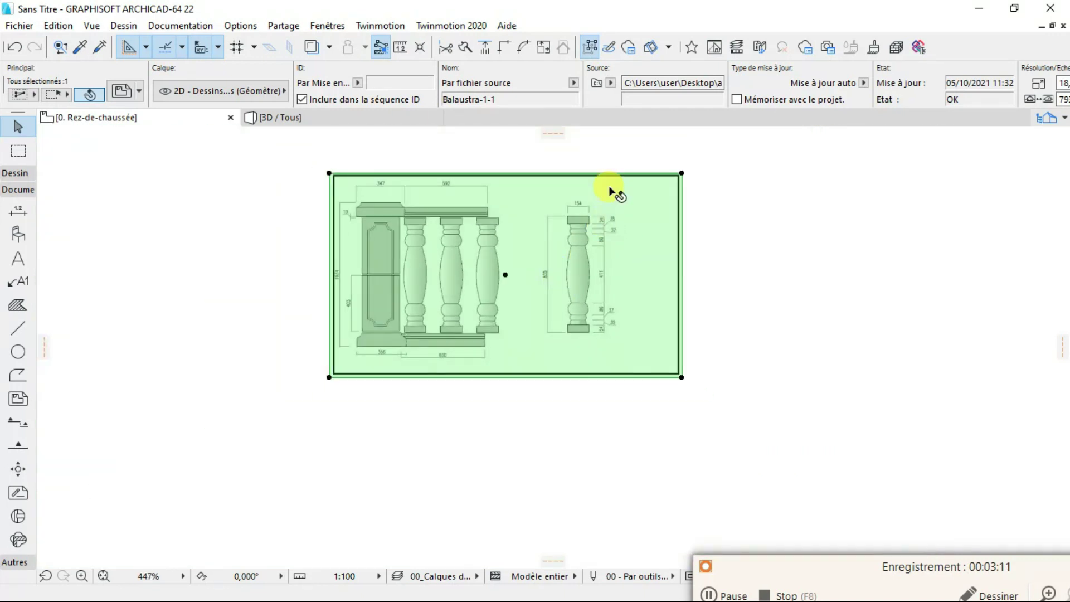
pyautogui.scroll(4, 585, 173)
pyautogui.scroll(3, 547, 487)
pyautogui.scroll(-4, 554, 463)
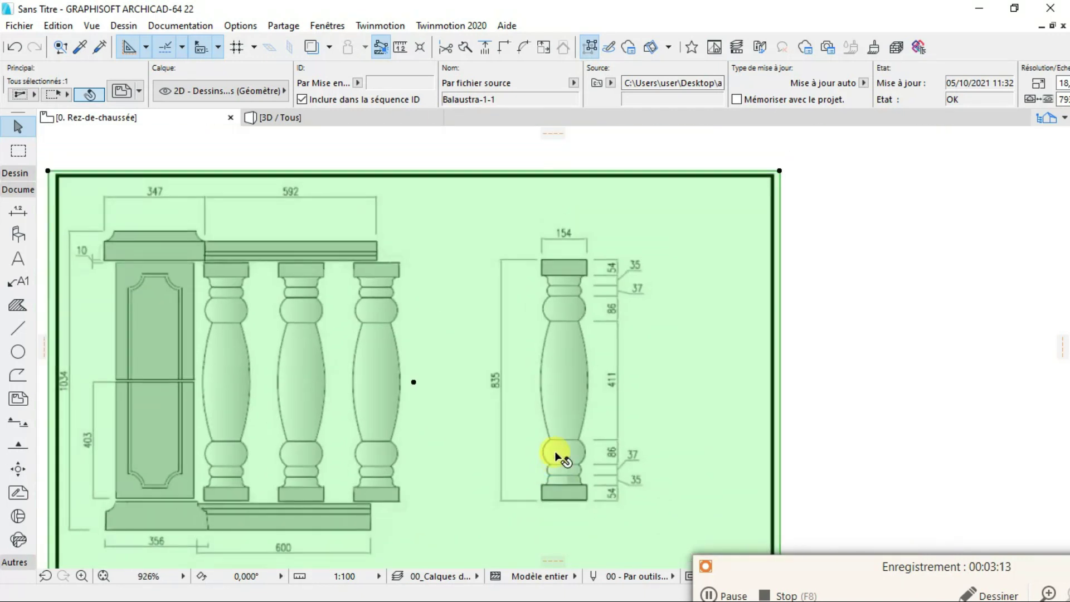
# Measure the rescaled single baluster from the bottom end of its 835 dimension line upwards to check its height
pyautogui.scroll(3, 560, 441)
pyautogui.click(399, 47)
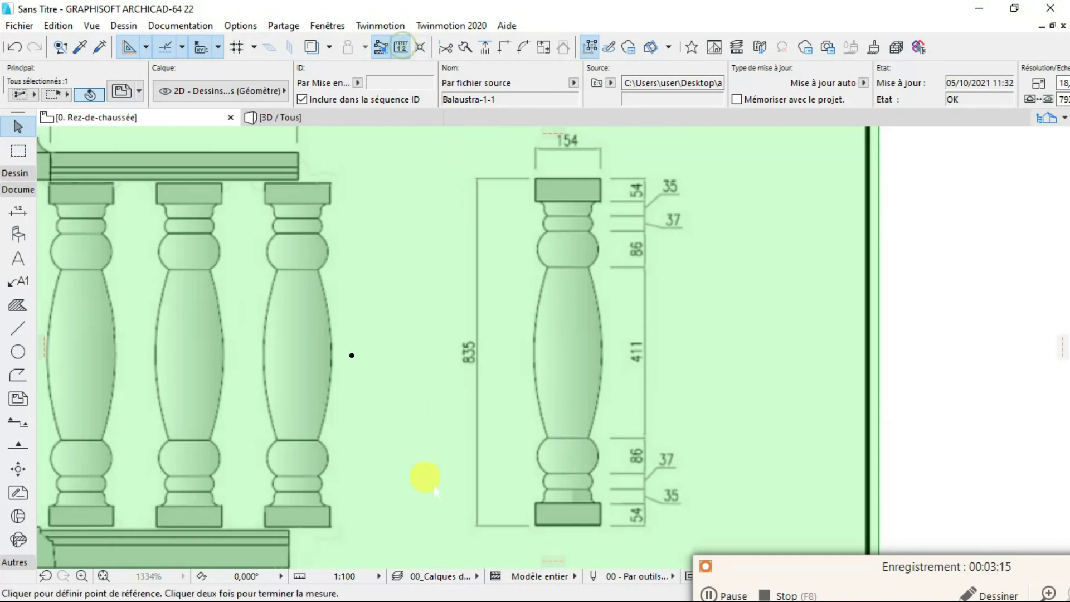
pyautogui.click(476, 525)
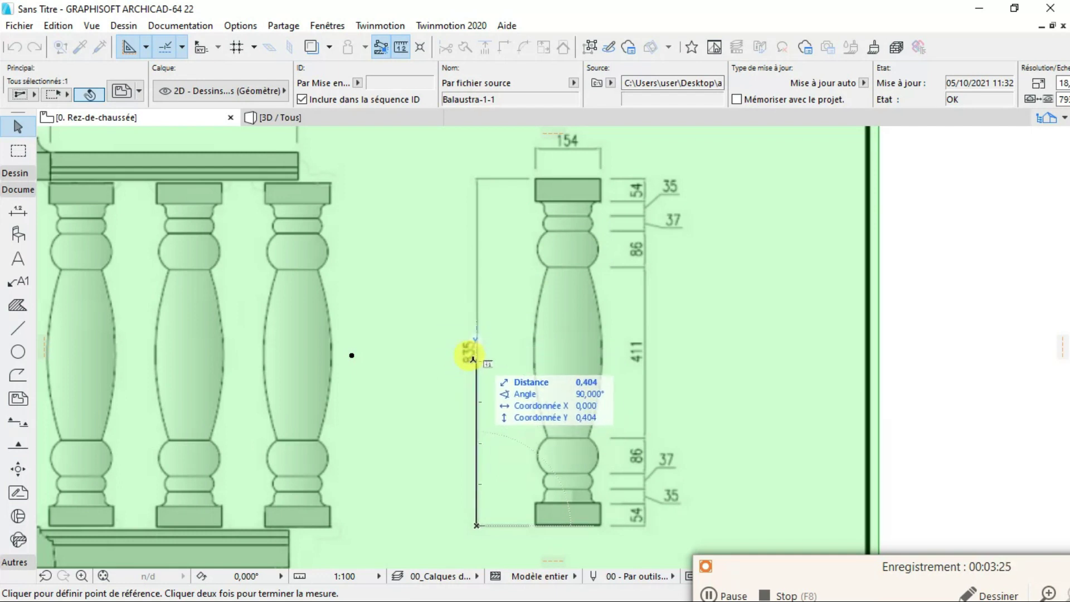
pyautogui.scroll(-4, 480, 328)
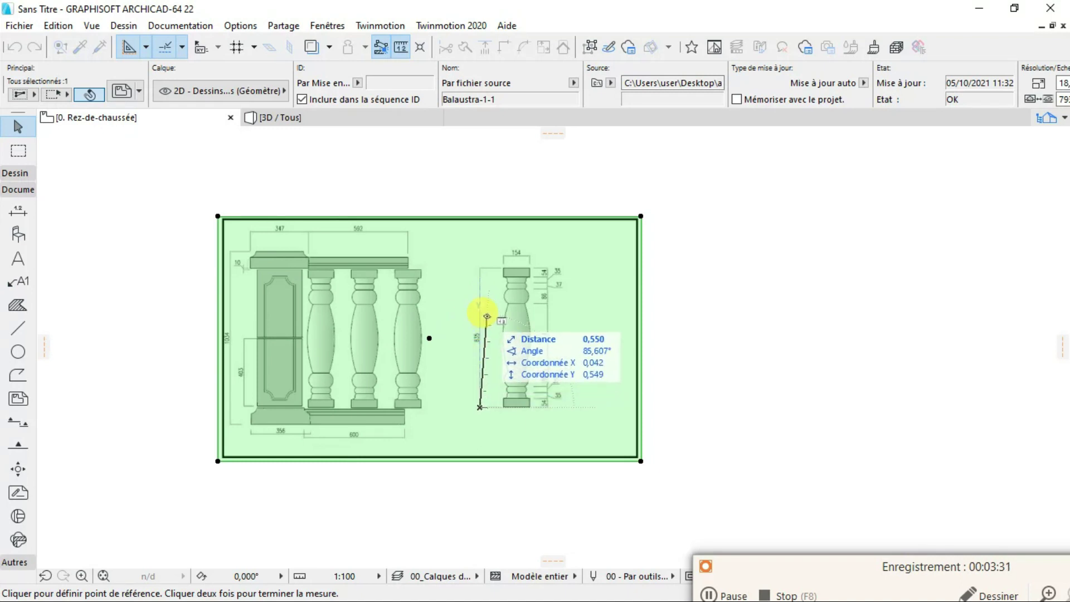
pyautogui.press('Escape')
pyautogui.press('Escape')
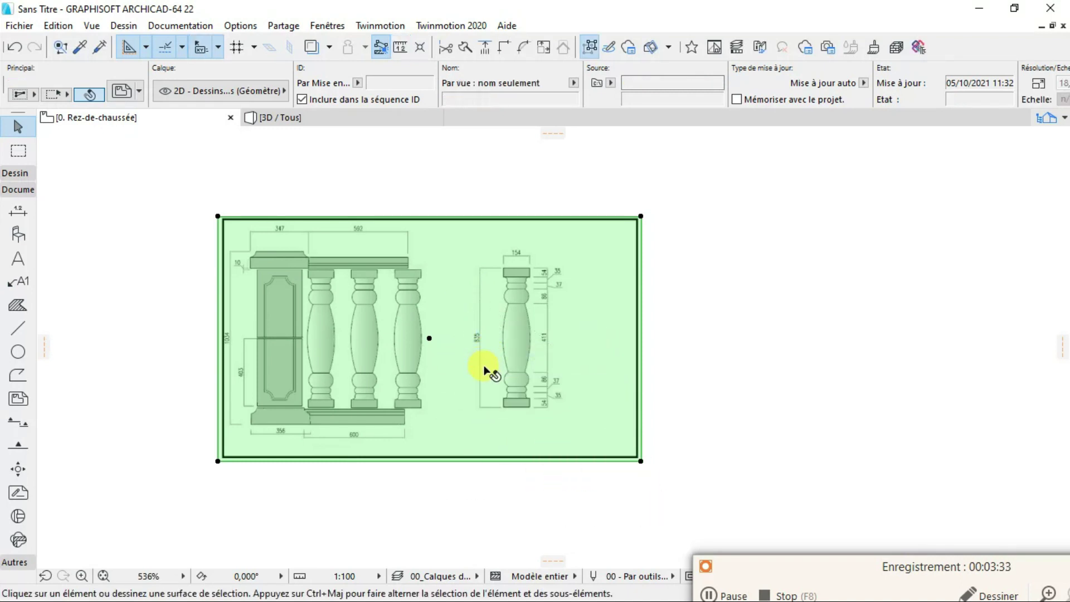
# Trace the single baluster's left profile with a polyline from the base's bottom-left corner up over the plinth to the base of the lower bulge
pyautogui.scroll(5, 487, 357)
pyautogui.scroll(2, 486, 357)
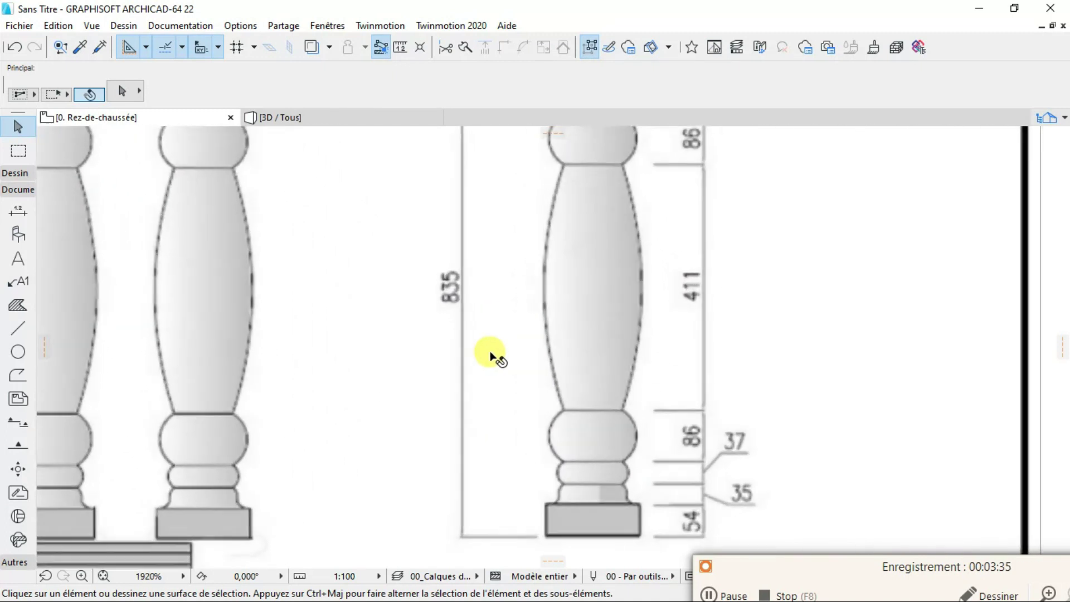
pyautogui.scroll(-2, 490, 363)
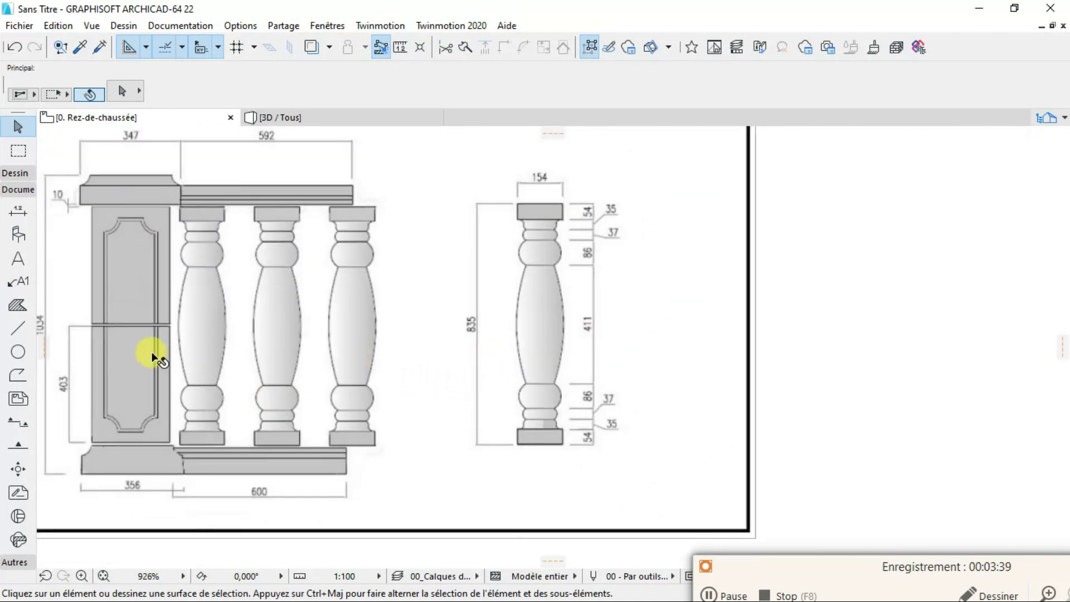
pyautogui.click(17, 329)
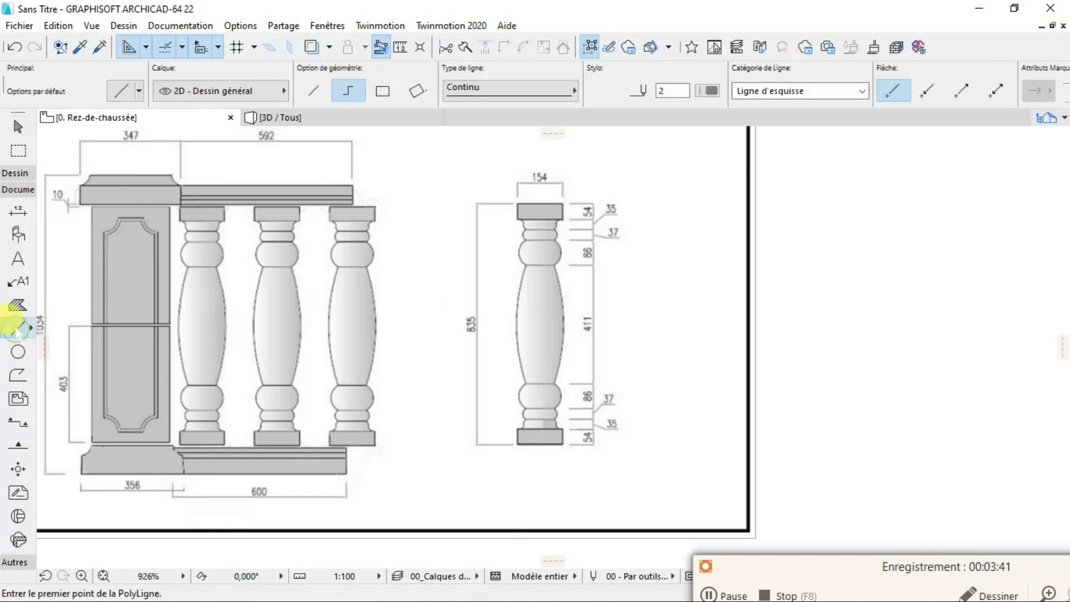
pyautogui.scroll(4, 530, 445)
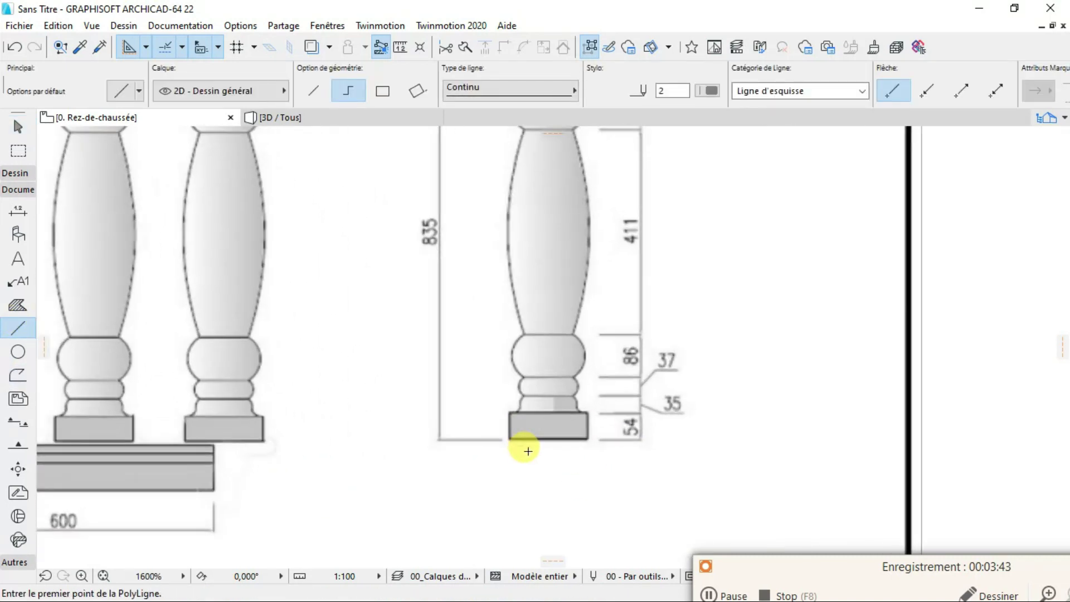
pyautogui.click(489, 427)
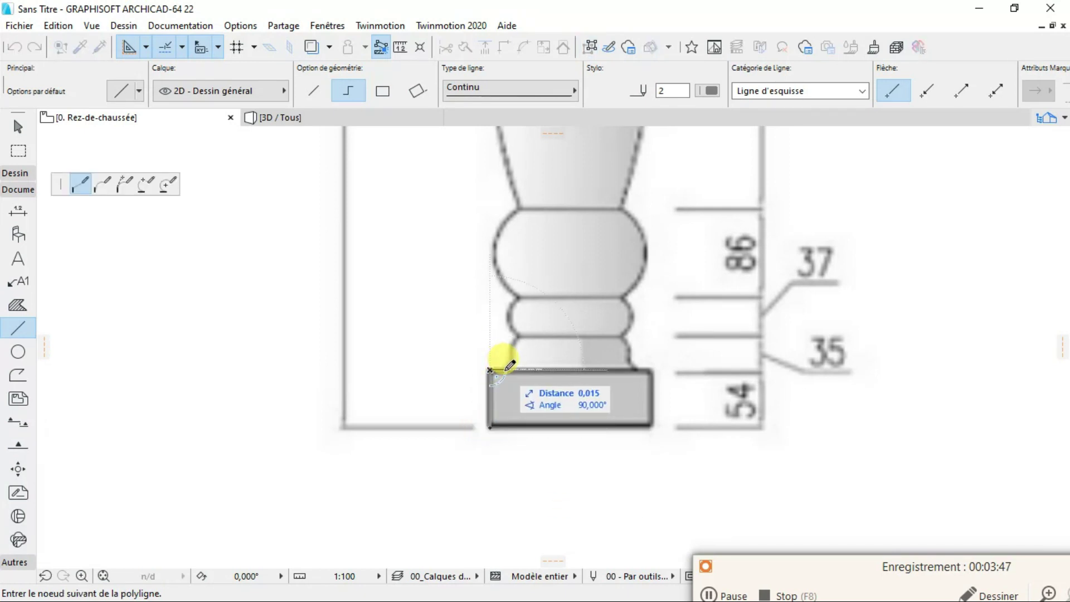
pyautogui.click(490, 370)
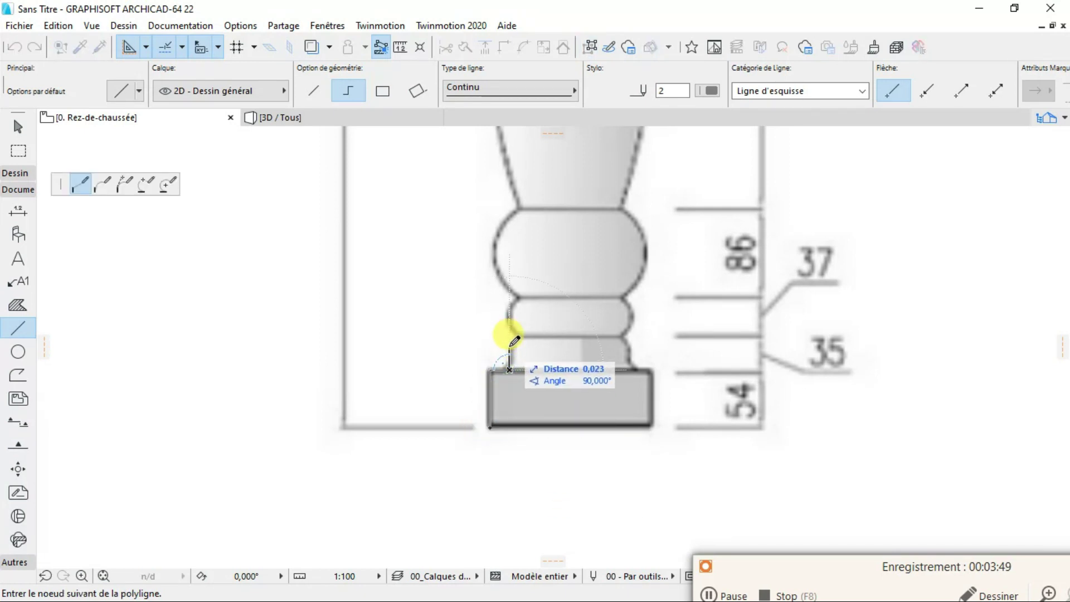
pyautogui.click(519, 337)
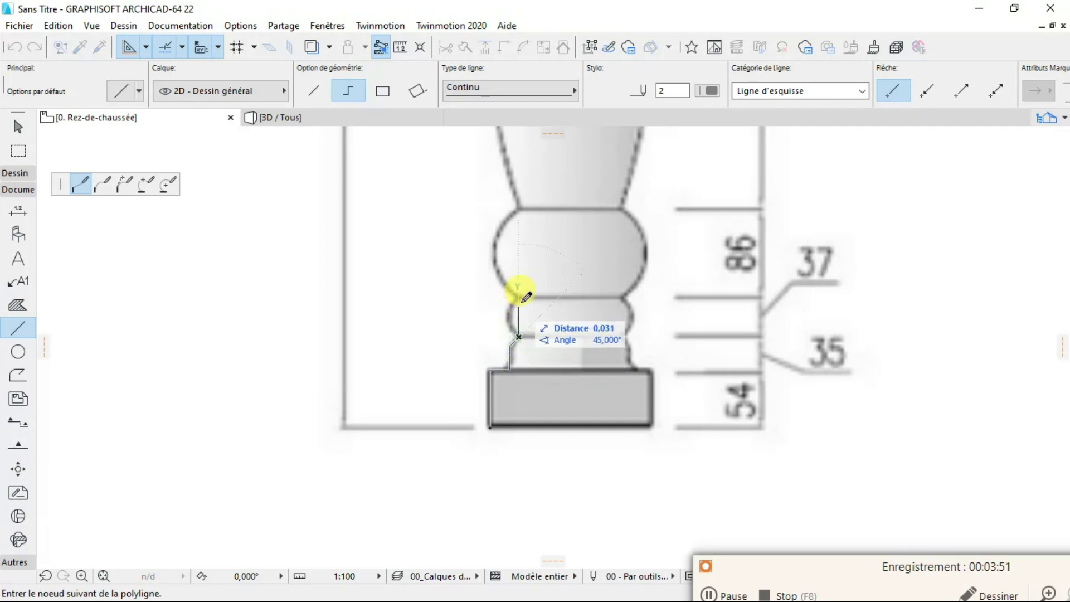
pyautogui.click(519, 297)
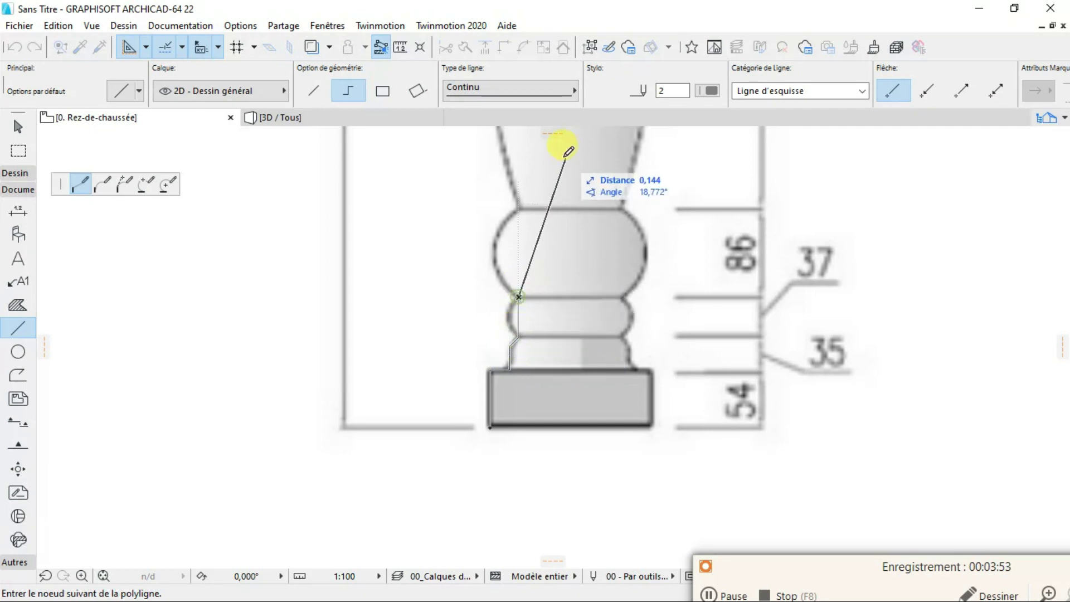
pyautogui.scroll(-10, 528, 212)
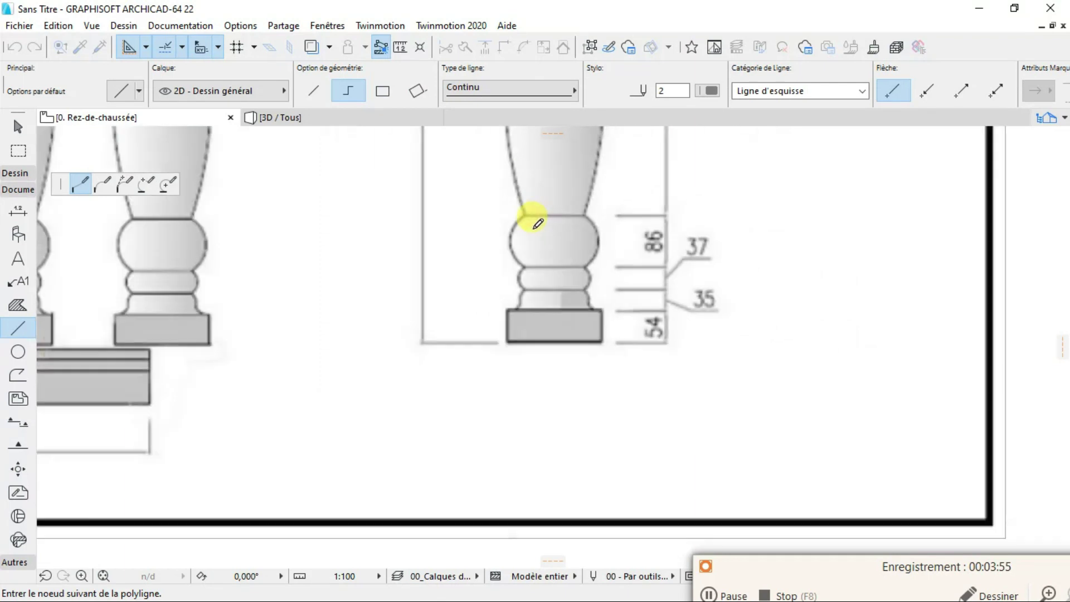
# Continue the outline polyline up the baluster's left side, along the 411 shaft and across the upper 86 bulge to the 37 ring
pyautogui.scroll(5, 535, 179)
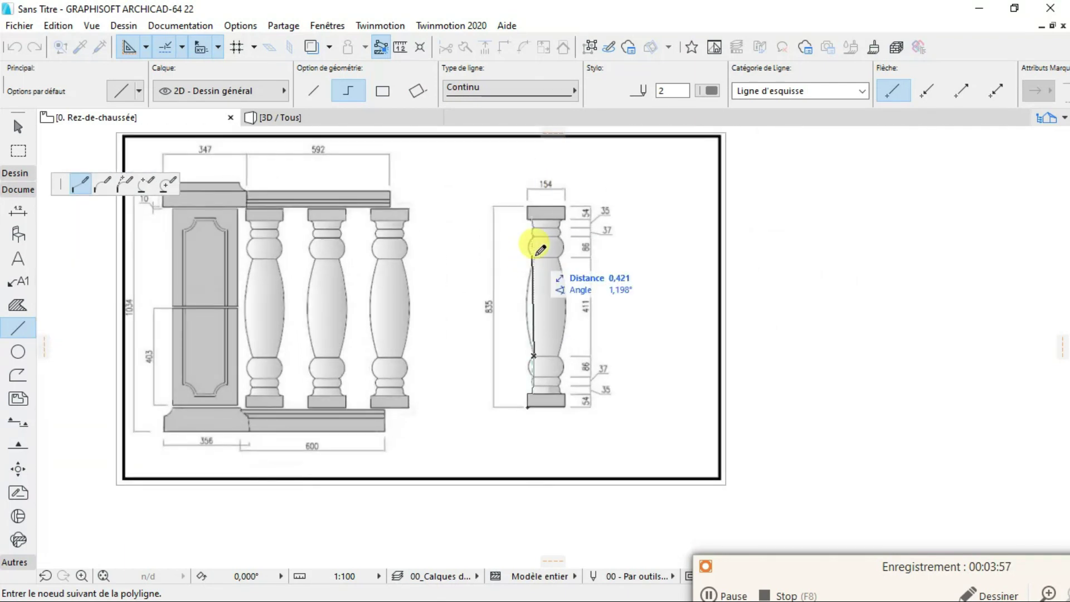
pyautogui.scroll(4, 544, 246)
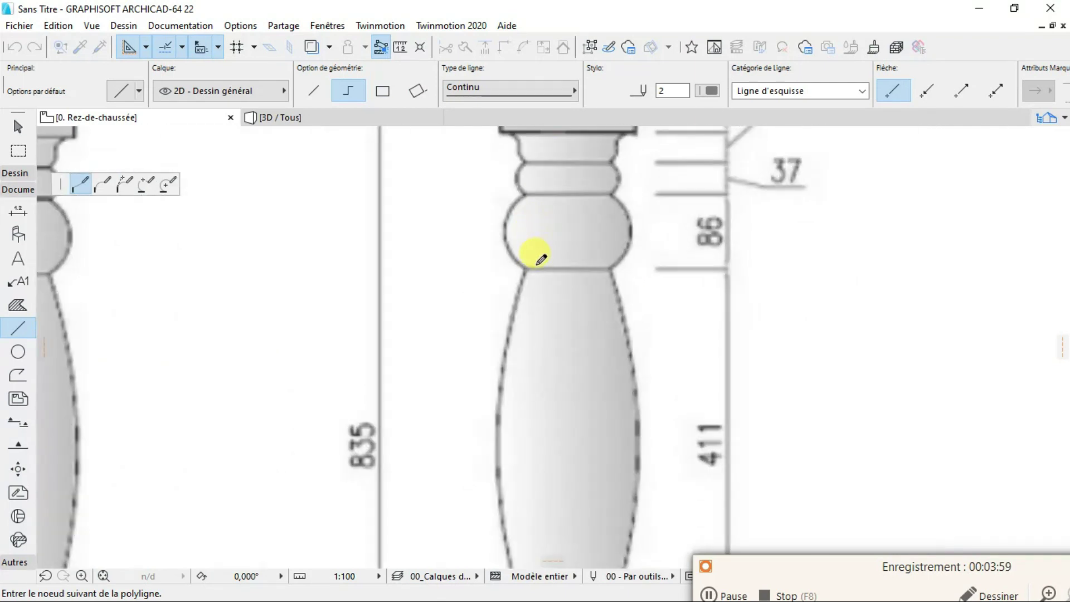
pyautogui.click(523, 268)
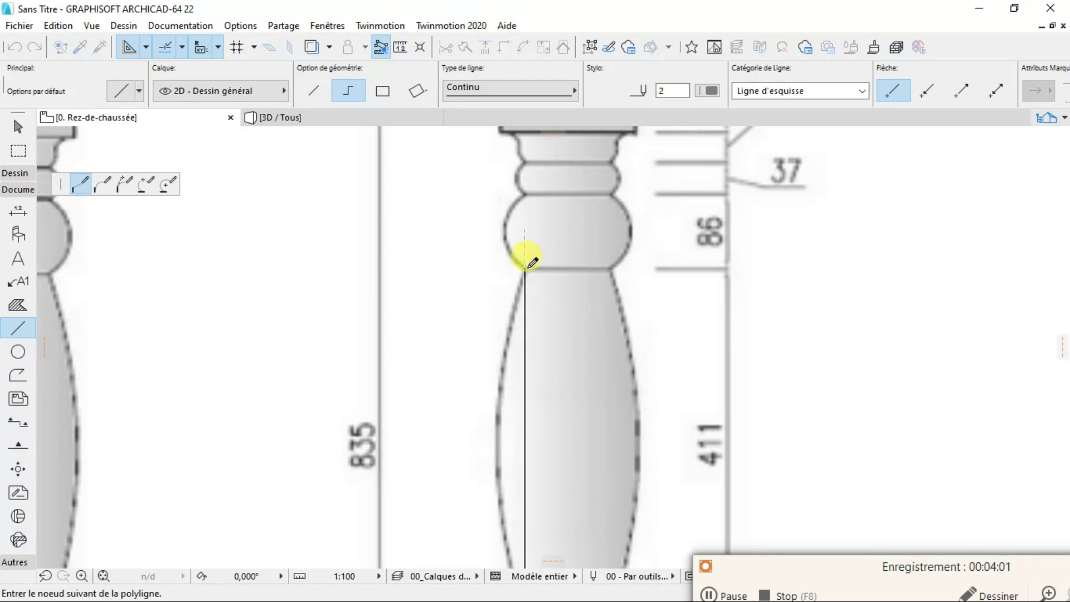
pyautogui.click(524, 199)
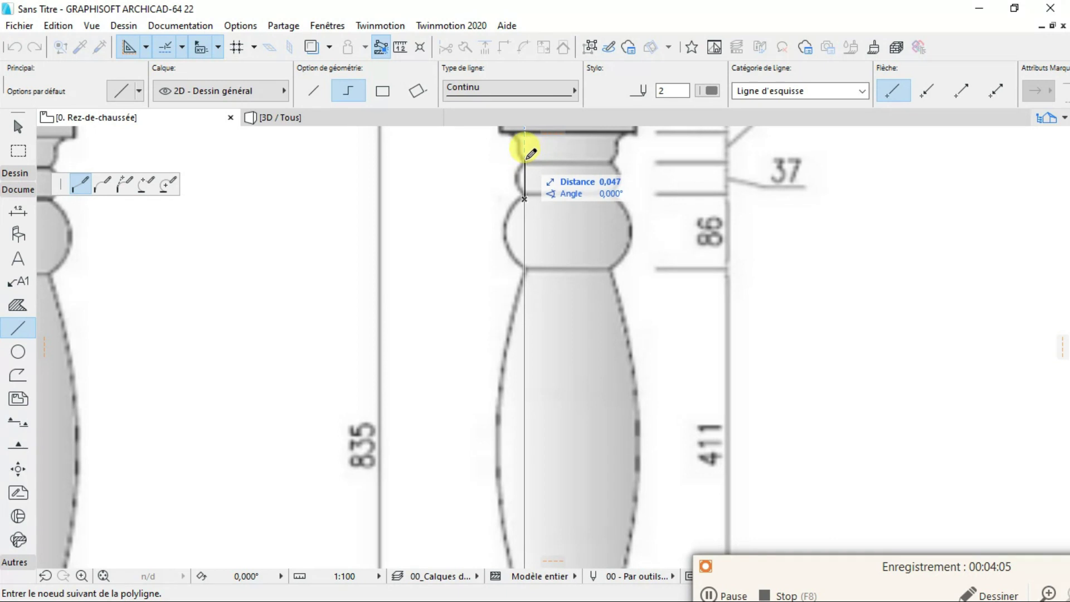
pyautogui.scroll(3, 524, 160)
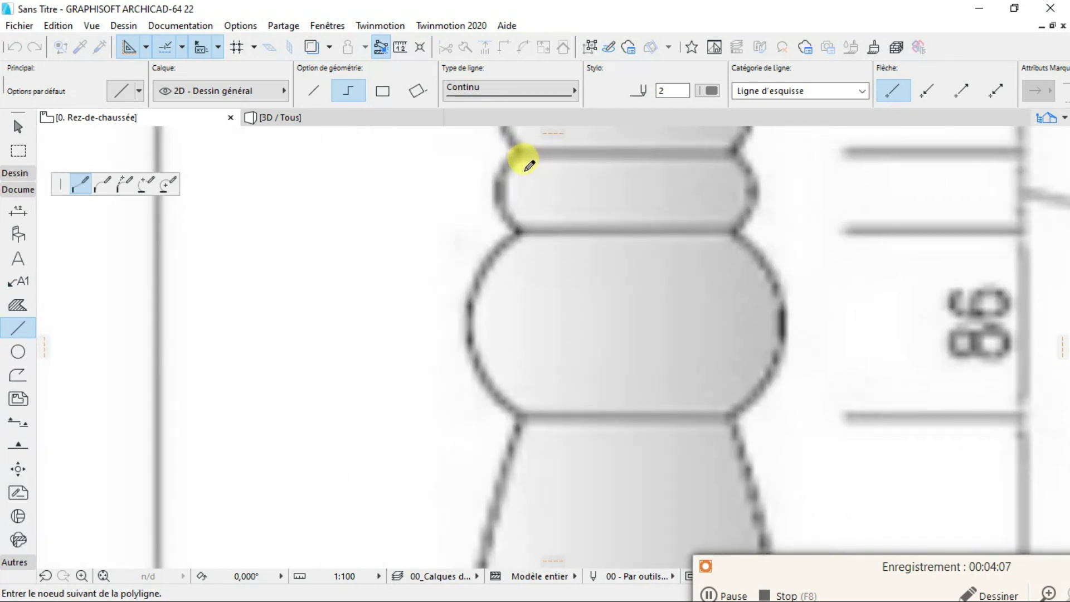
pyautogui.click(519, 231)
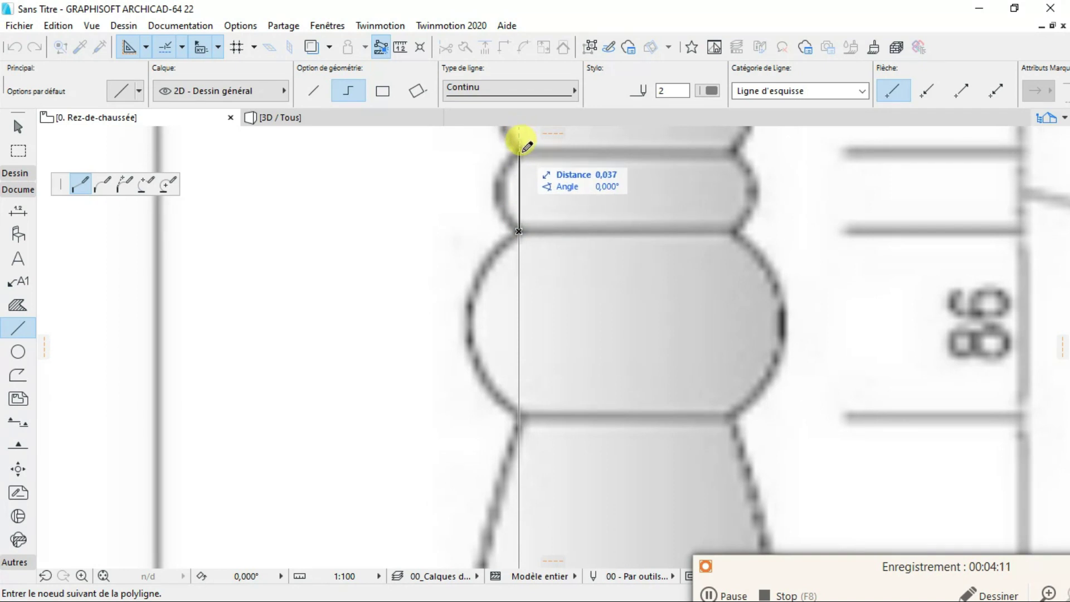
# Extend the polyline past the upper ring, around the left side of the 35 neck, and along the 154-wide cap's left and top edges
pyautogui.scroll(-5, 527, 146)
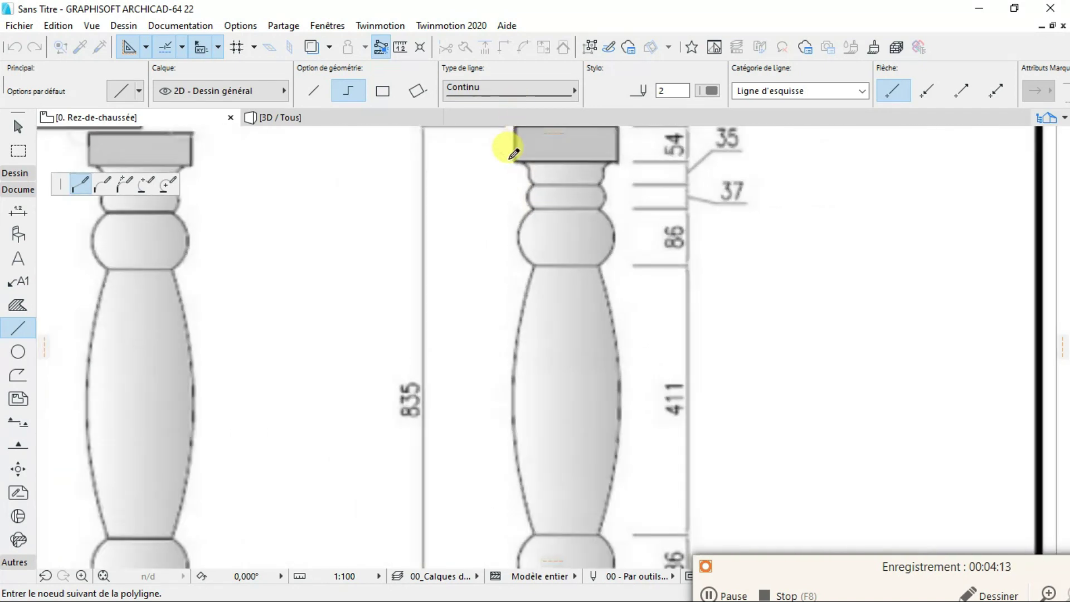
pyautogui.scroll(3, 513, 154)
pyautogui.click(561, 204)
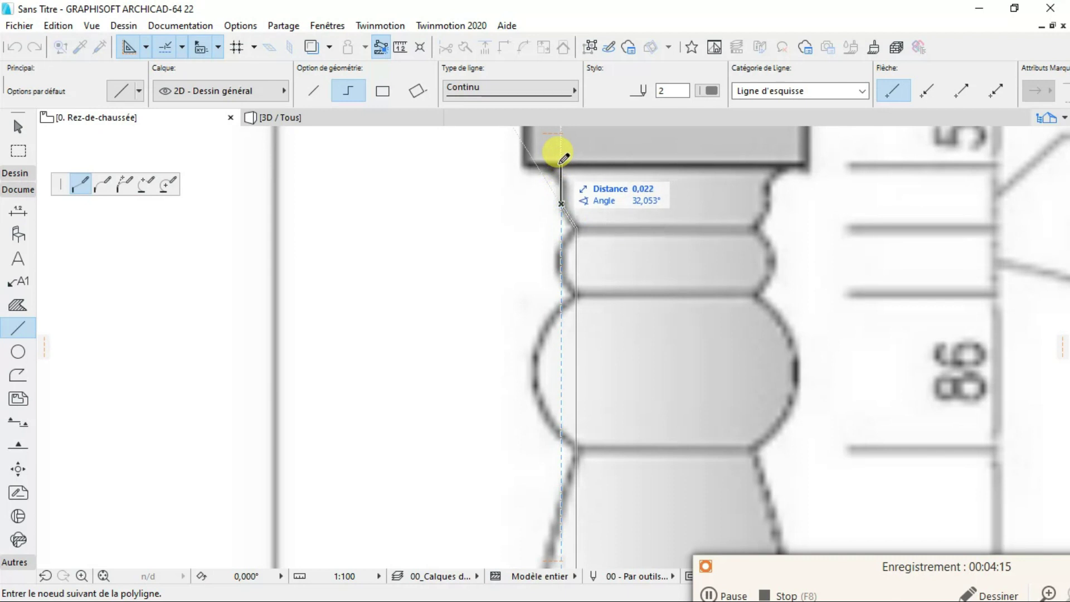
pyautogui.click(561, 164)
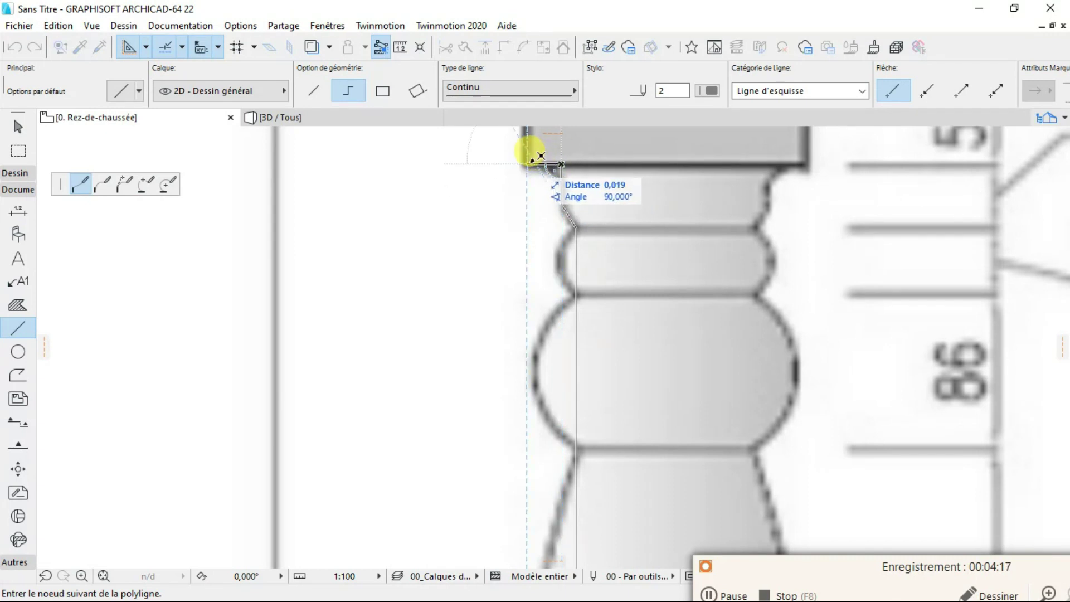
pyautogui.scroll(-5, 526, 160)
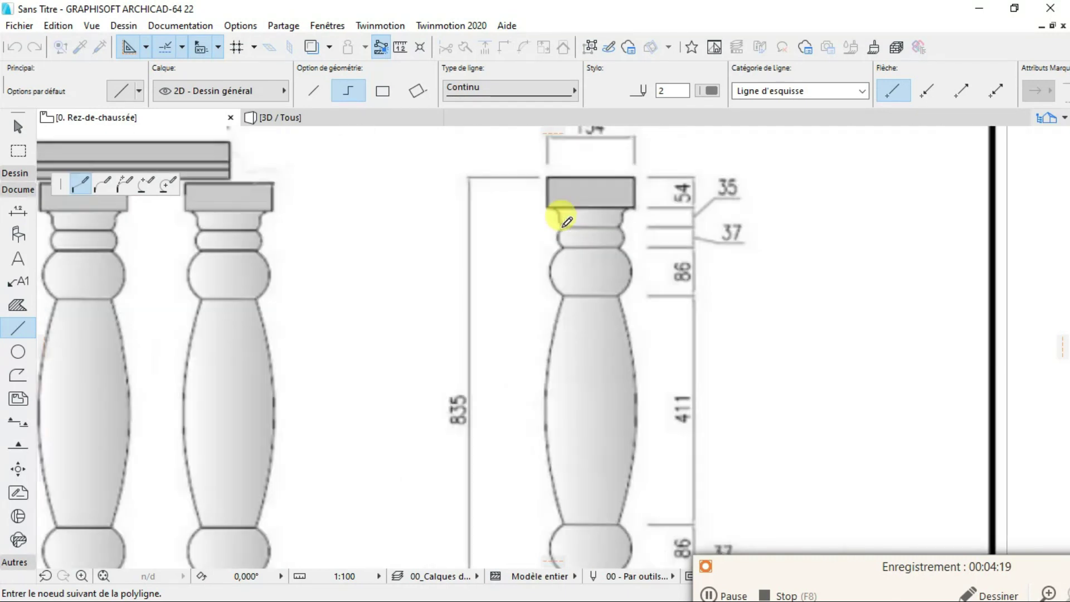
pyautogui.click(548, 182)
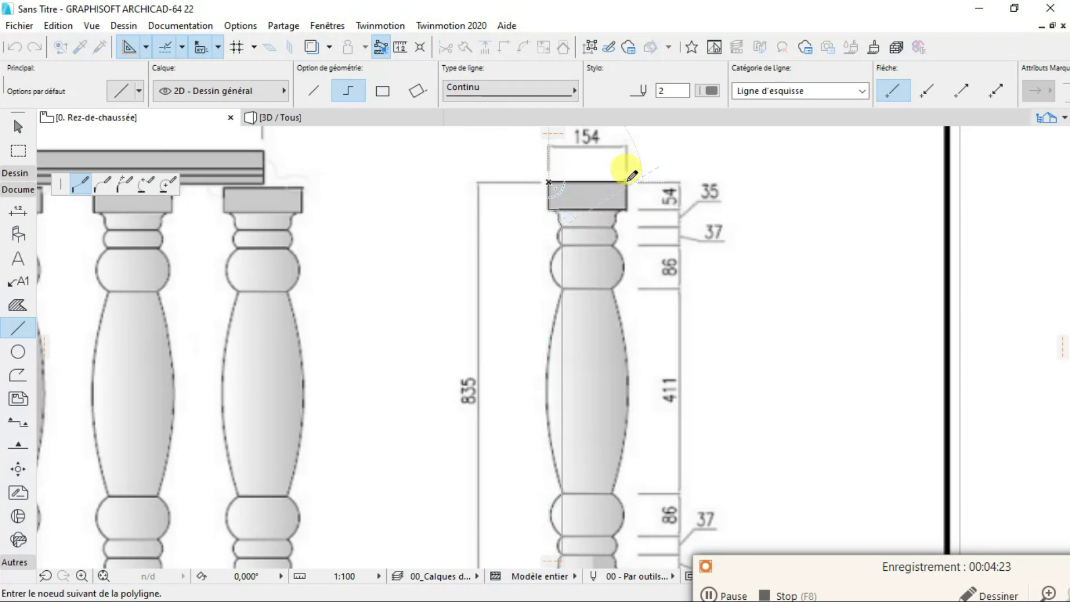
pyautogui.click(627, 182)
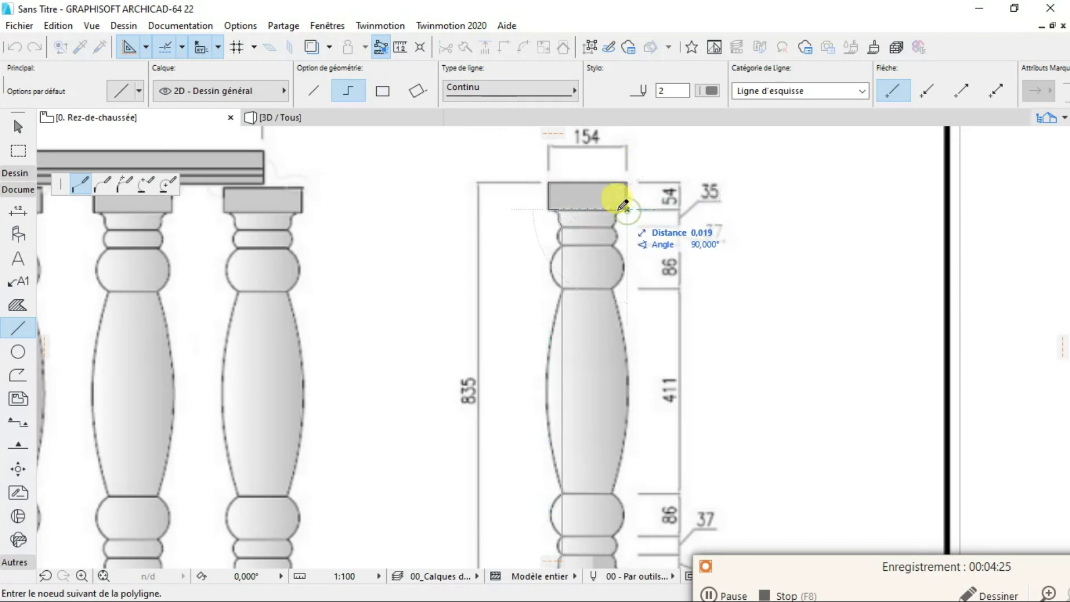
# Trace the cap's underside and the right side of the upper 35 neck and 37 ring with straight segments
pyautogui.scroll(4, 619, 204)
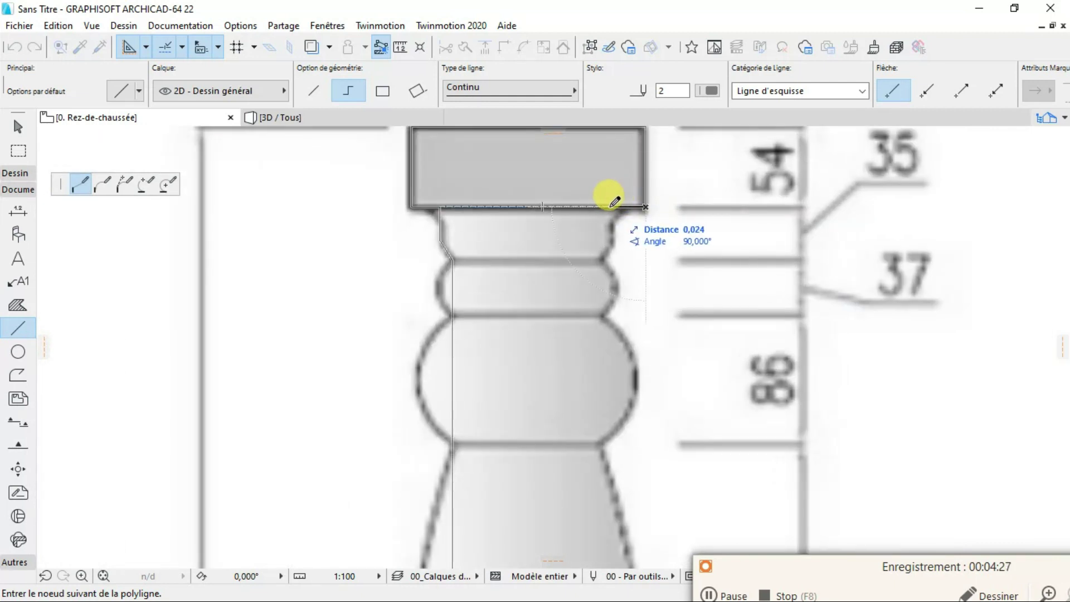
pyautogui.click(609, 208)
pyautogui.click(610, 241)
pyautogui.click(597, 260)
pyautogui.click(599, 315)
# Extend the outline straight down the right side across the upper 86 bulge and along the 411 shaft to its lower end
pyautogui.scroll(-1, 604, 441)
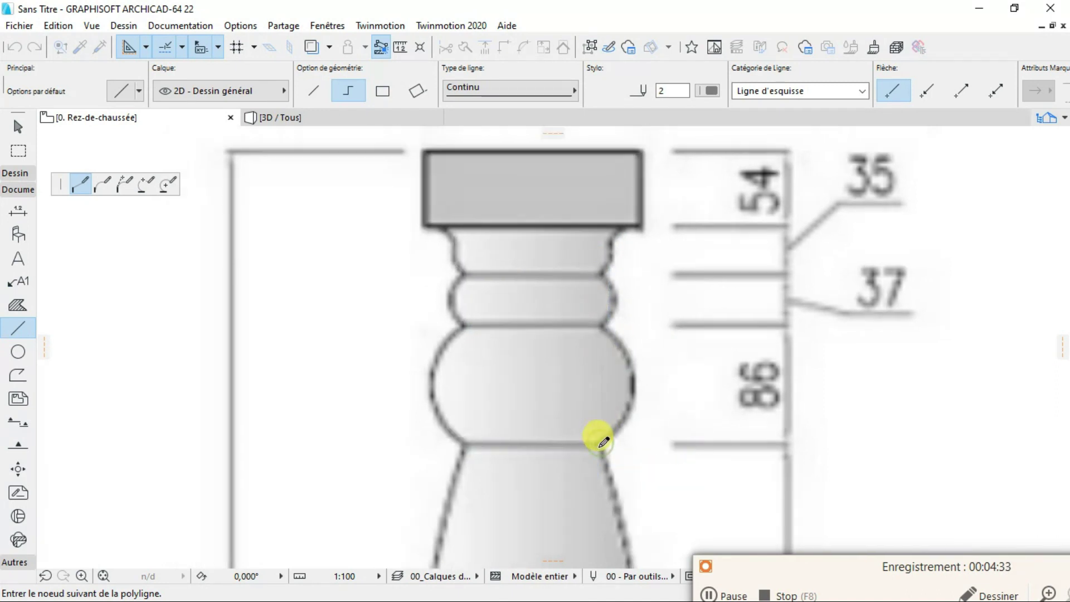
pyautogui.scroll(-4, 604, 442)
pyautogui.scroll(3, 593, 423)
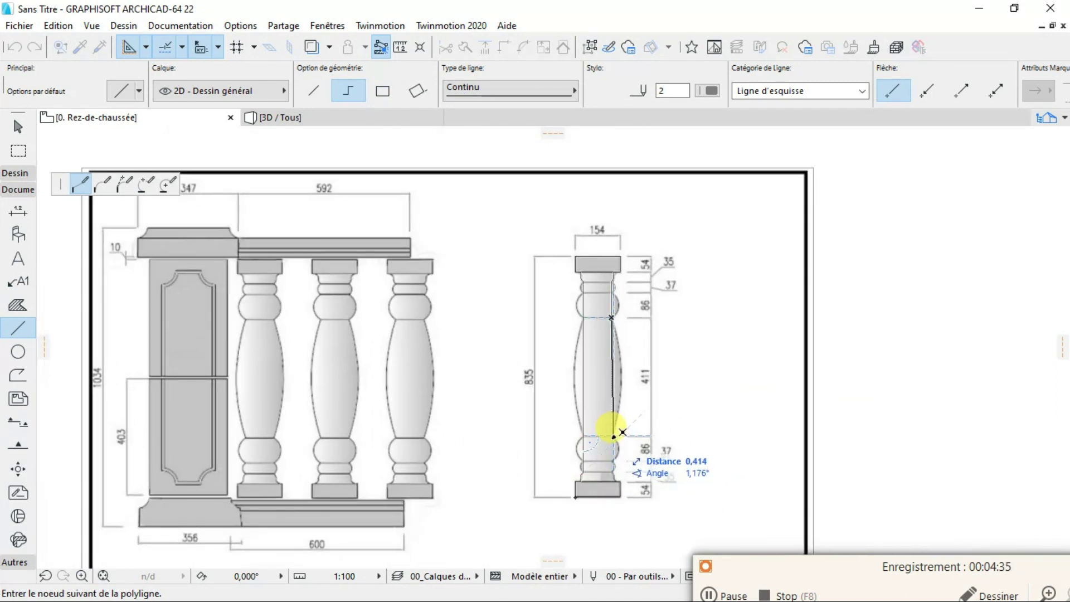
pyautogui.scroll(2, 613, 435)
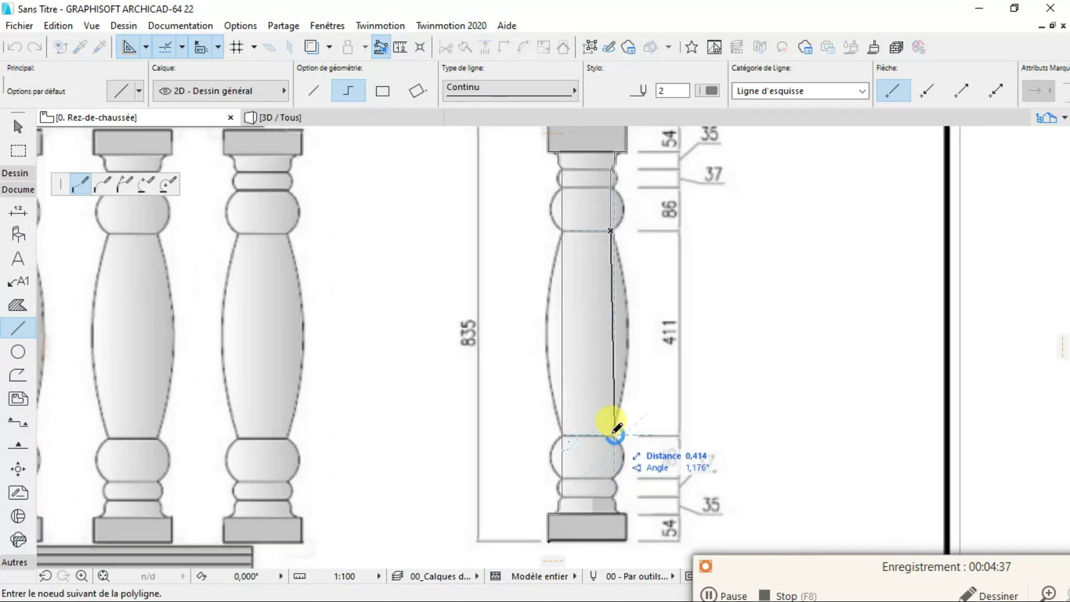
pyautogui.scroll(2, 608, 426)
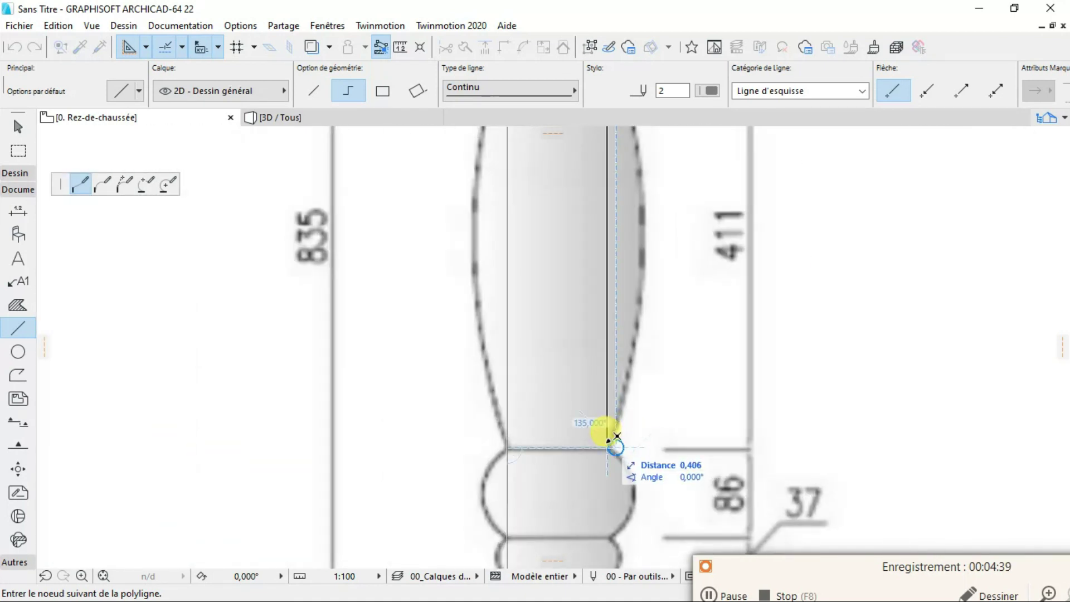
pyautogui.click(608, 446)
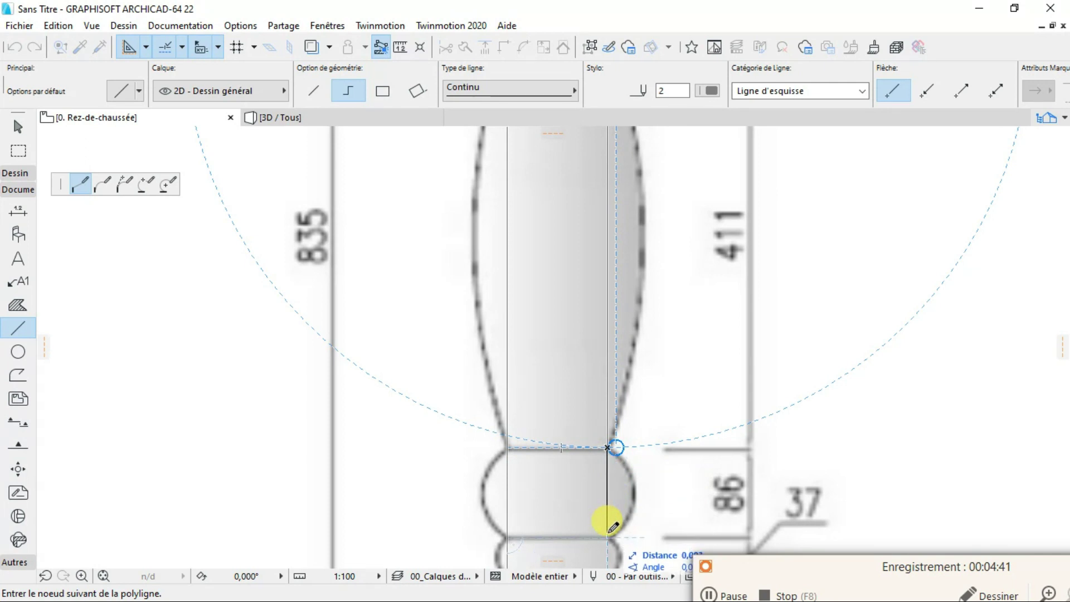
# Trace the right side of the lower 86 bulge, 37 ring and angled 35 neck down to the base block
pyautogui.scroll(-5, 628, 323)
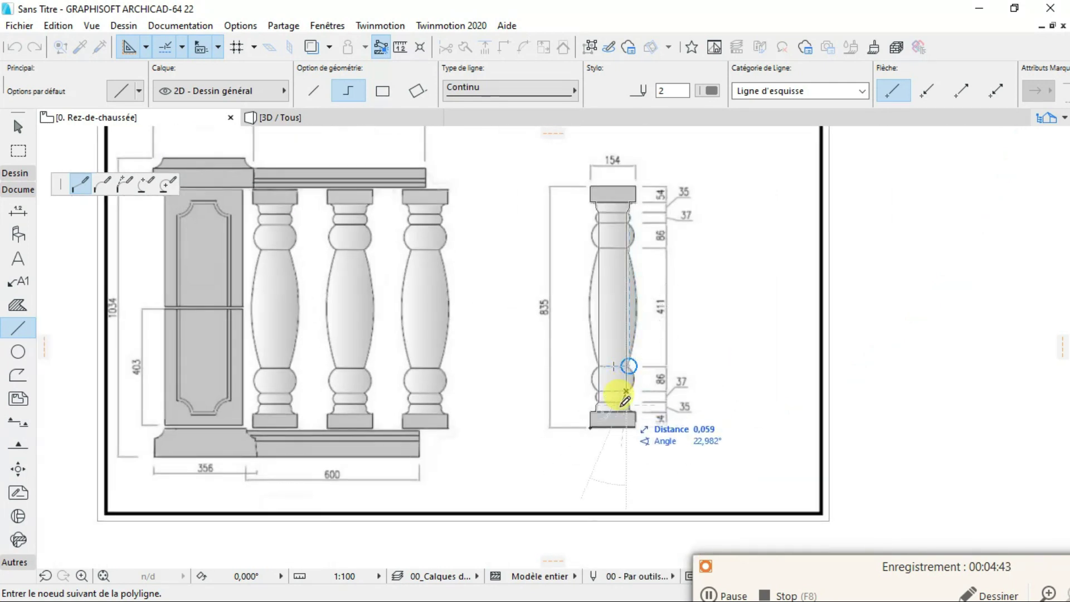
pyautogui.scroll(4, 628, 389)
pyautogui.scroll(3, 634, 370)
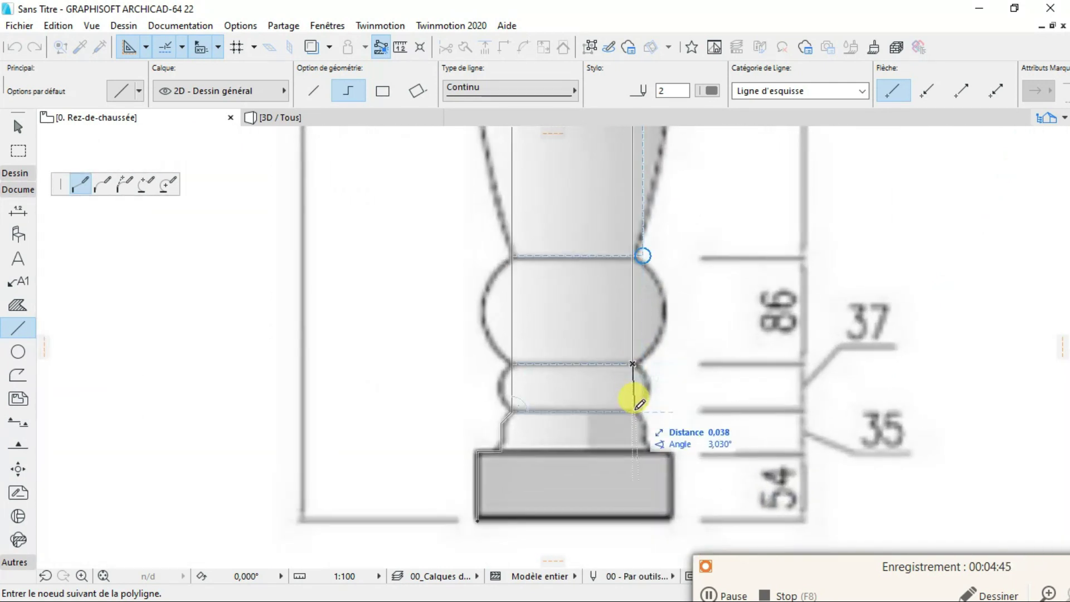
pyautogui.click(633, 413)
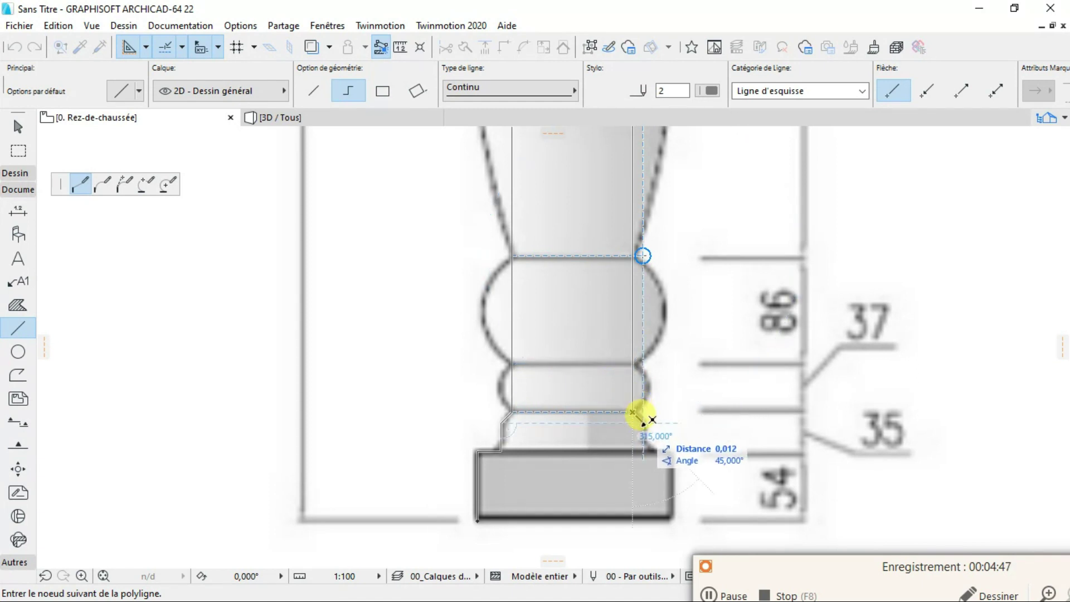
pyautogui.click(642, 422)
pyautogui.click(644, 450)
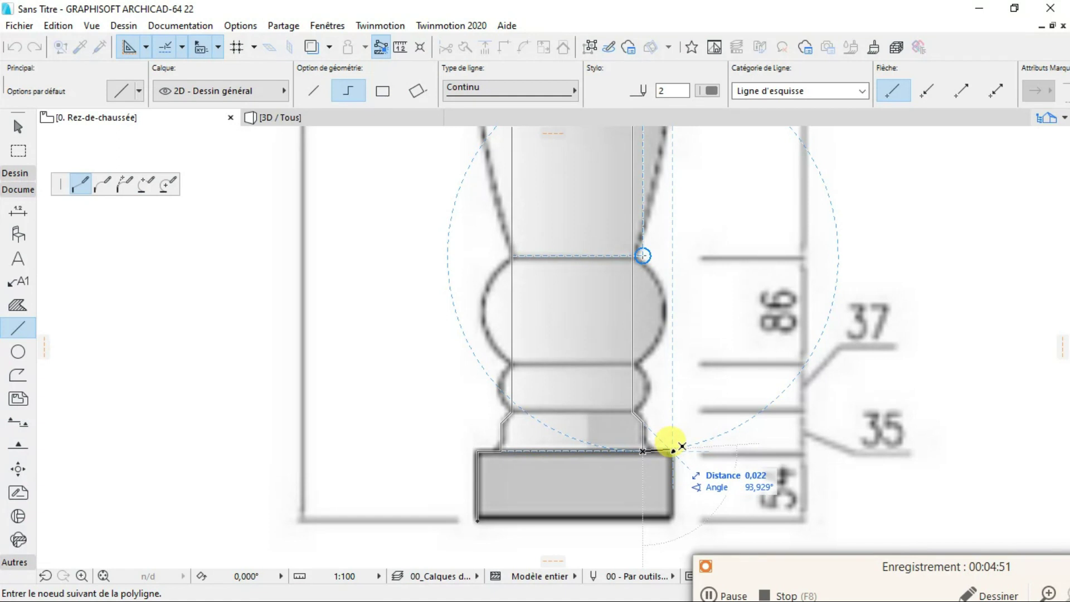
# Trace the base block's right and bottom edges and close the polyline at its starting corner
pyautogui.scroll(3, 671, 445)
pyautogui.click(678, 445)
pyautogui.scroll(-3, 675, 436)
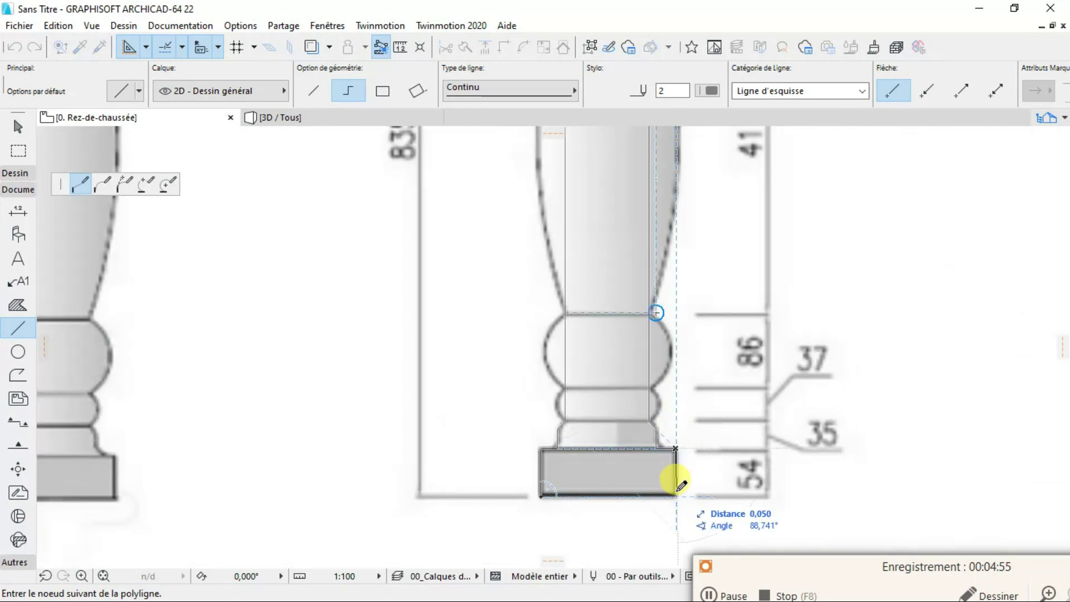
pyautogui.scroll(3, 678, 484)
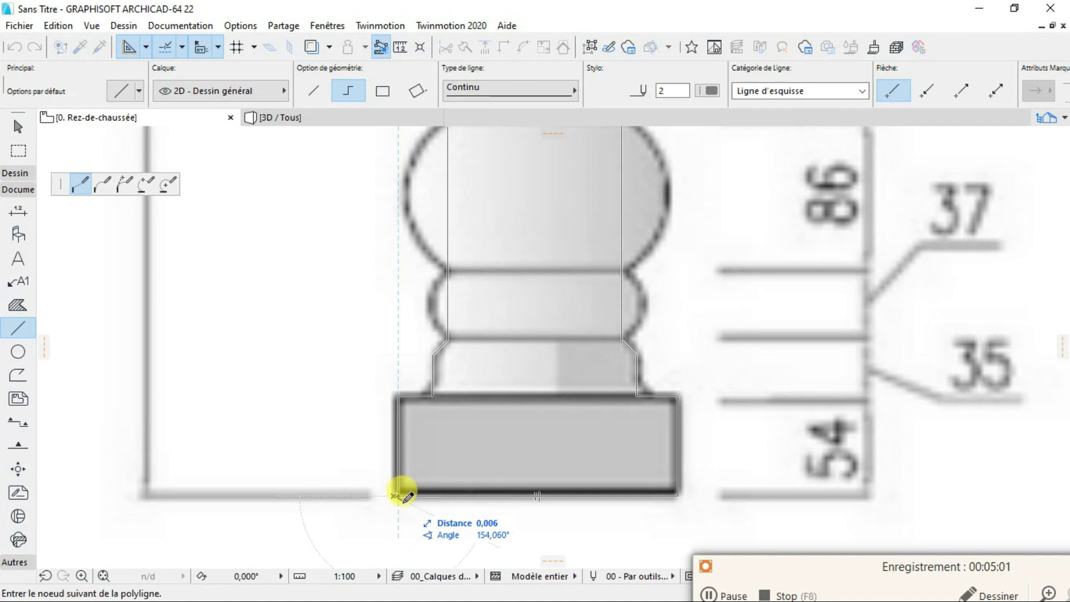
pyautogui.scroll(2, 394, 495)
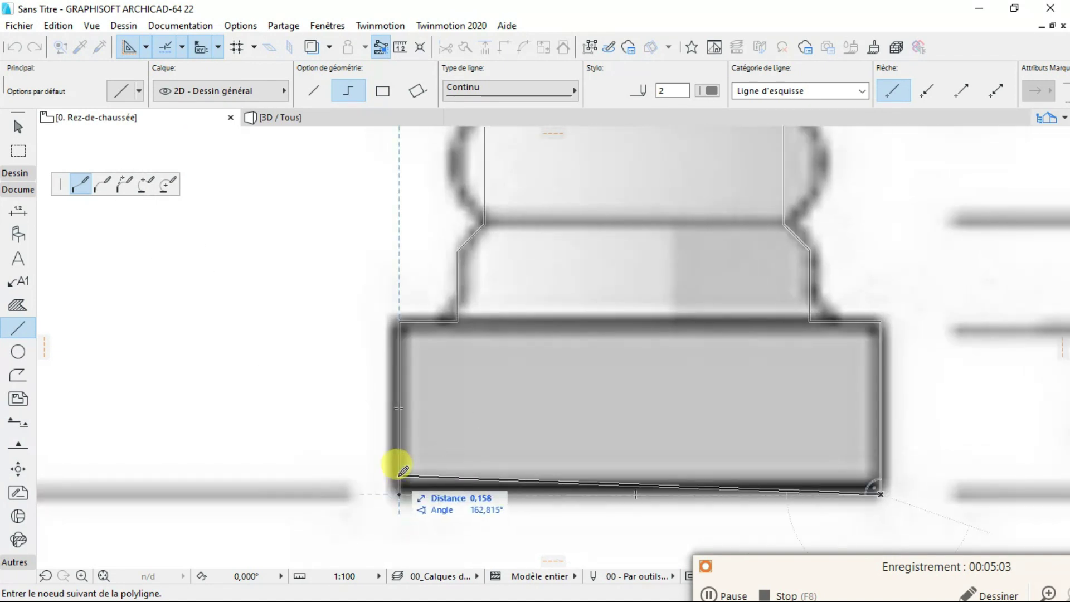
pyautogui.click(398, 489)
pyautogui.scroll(-3, 413, 480)
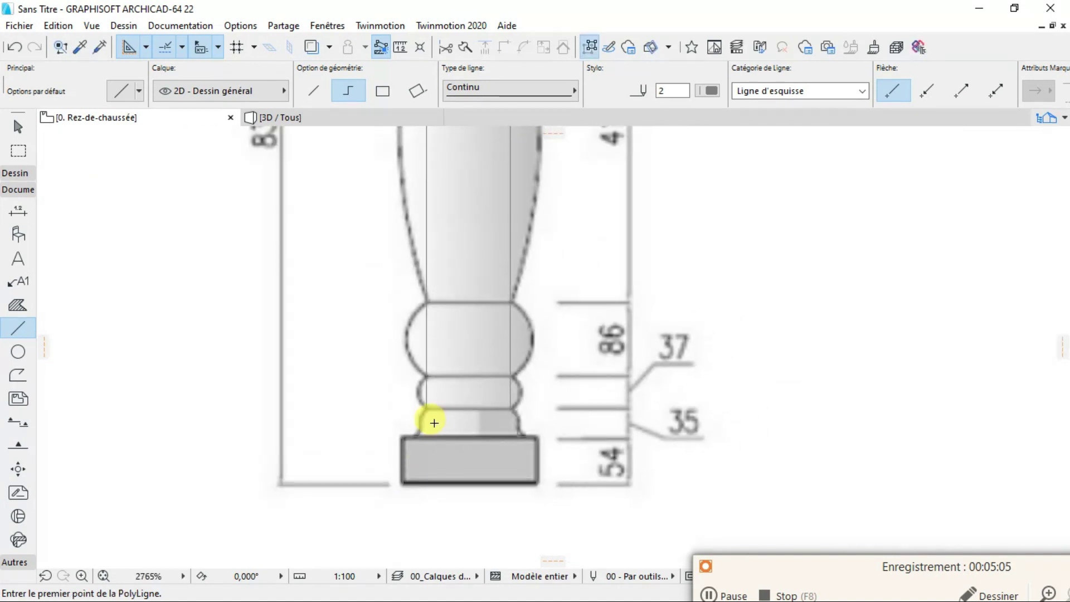
# Curve the left edge of the lower 37 ring outward into an arc of about 0.027 radius matching the image
pyautogui.scroll(3, 419, 418)
pyautogui.scroll(-3, 426, 379)
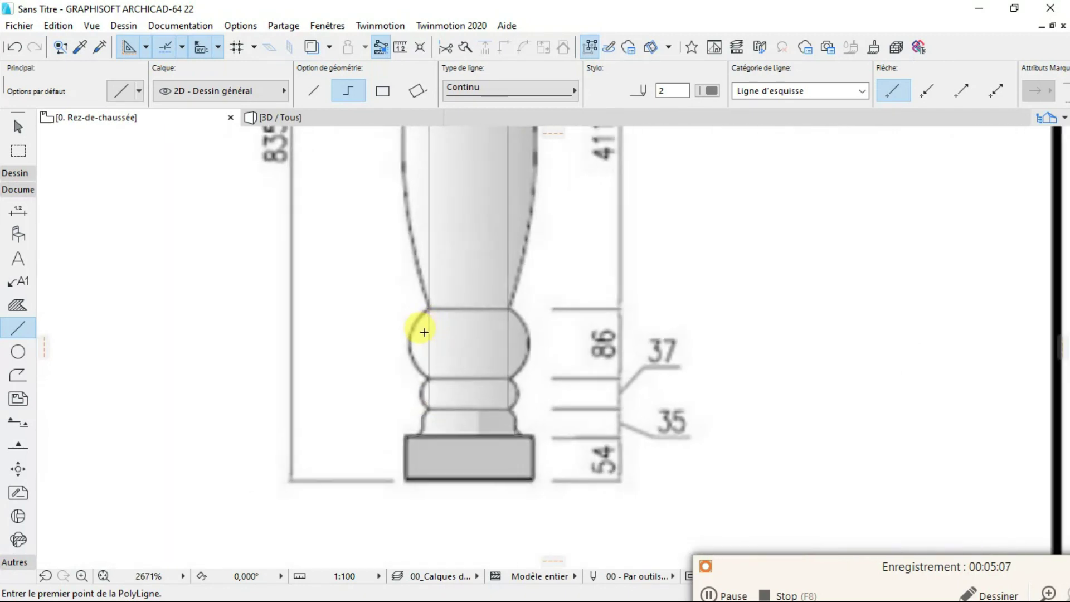
pyautogui.scroll(6, 442, 454)
pyautogui.press('Escape')
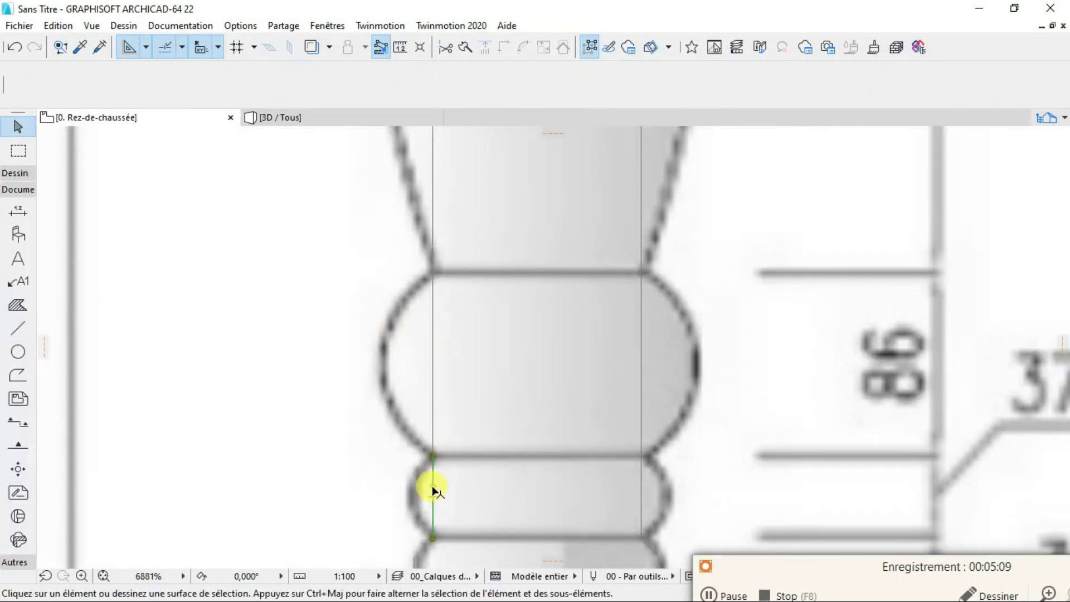
pyautogui.click(432, 490)
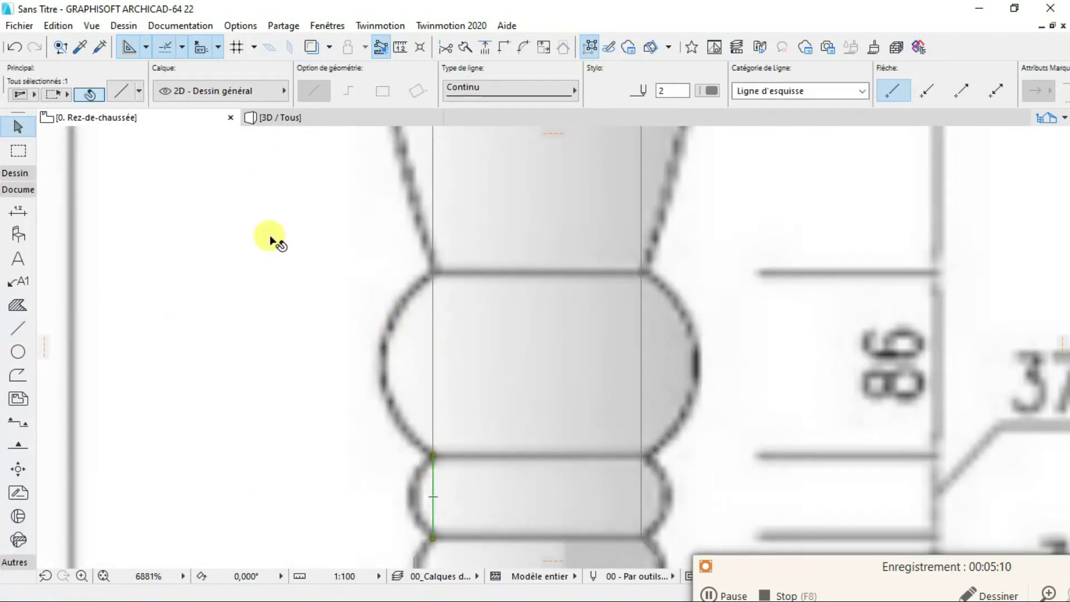
pyautogui.click(434, 496)
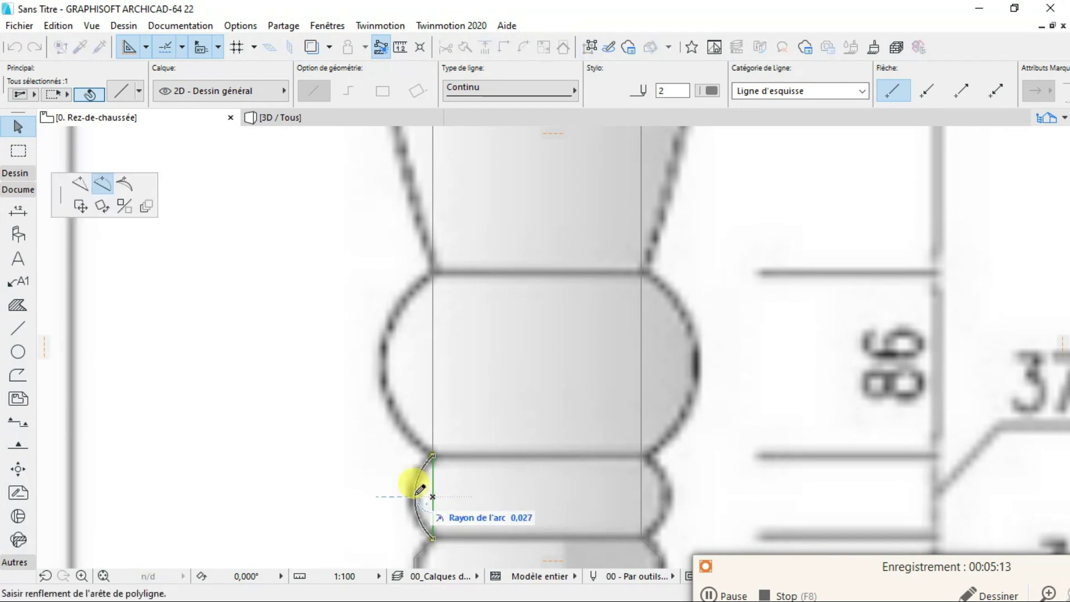
pyautogui.click(416, 492)
# Curve the left edge of the lower 86 bulge outward into an arc that follows the image's contour
pyautogui.click(432, 362)
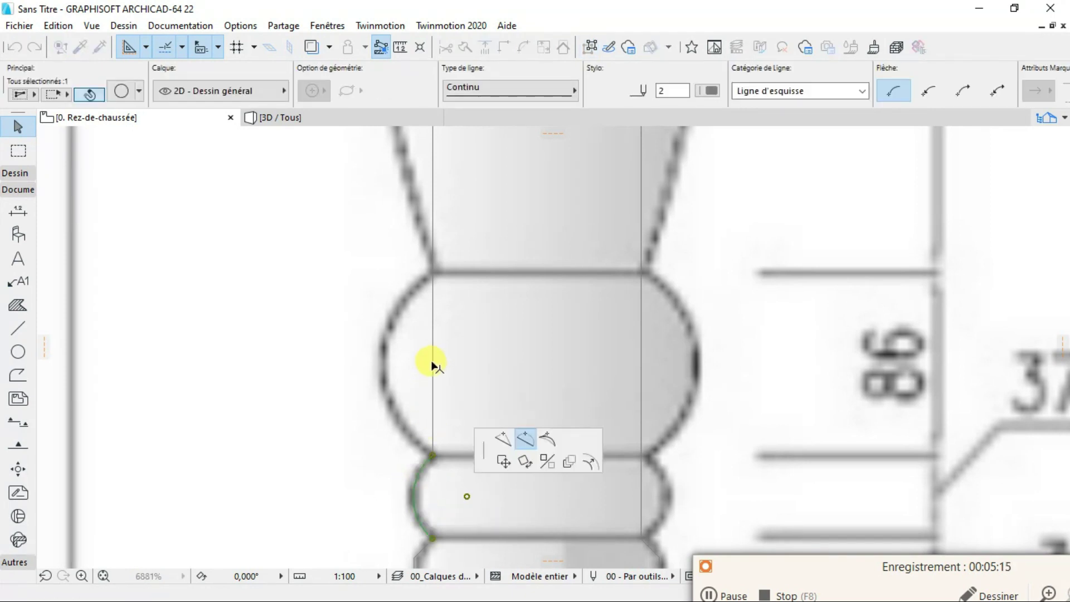
pyautogui.press('Escape')
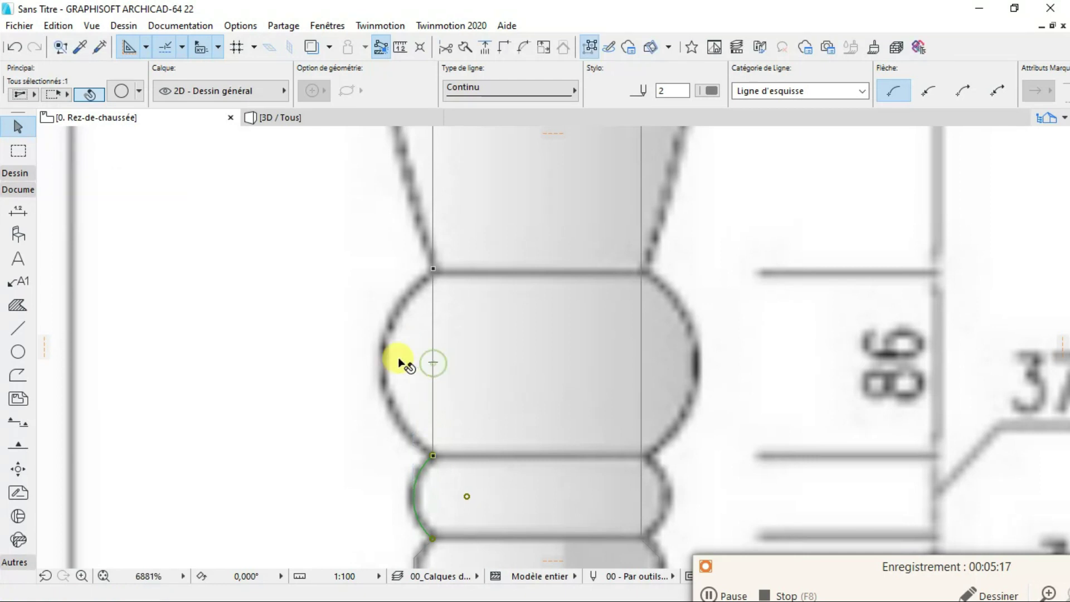
pyautogui.click(433, 364)
pyautogui.click(433, 362)
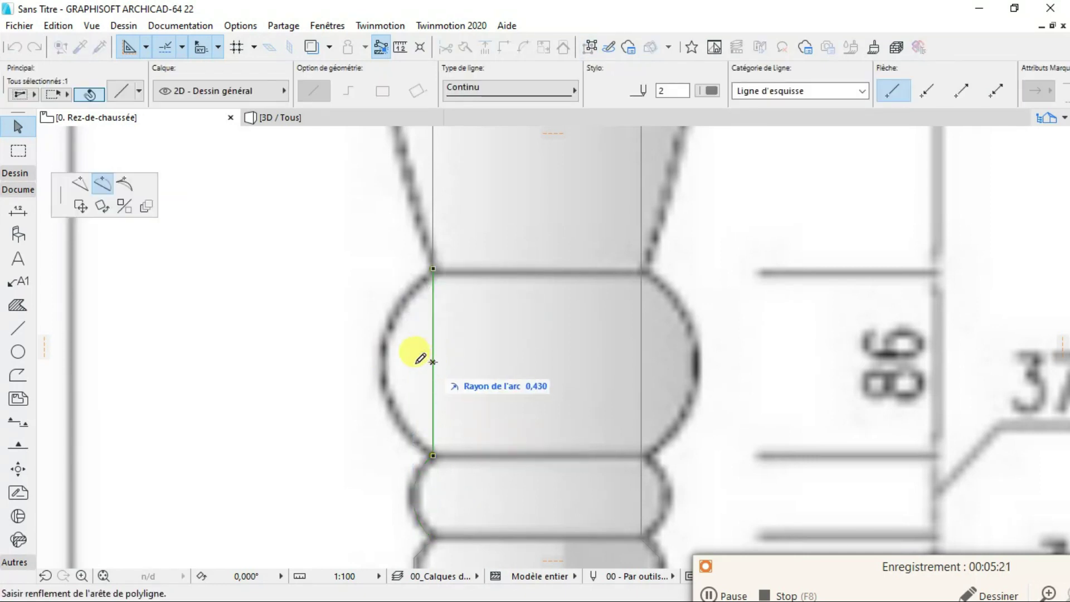
pyautogui.click(385, 360)
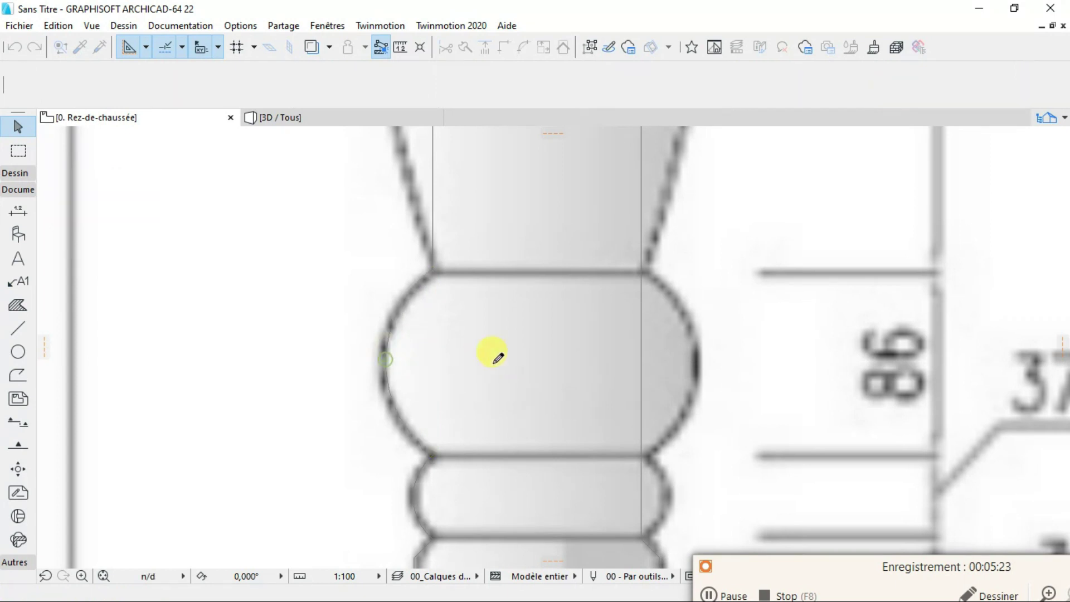
# Curve the right edges of the lower 86 bulge and the lower 37 ring outward into arcs following the image's contour
pyautogui.click(640, 359)
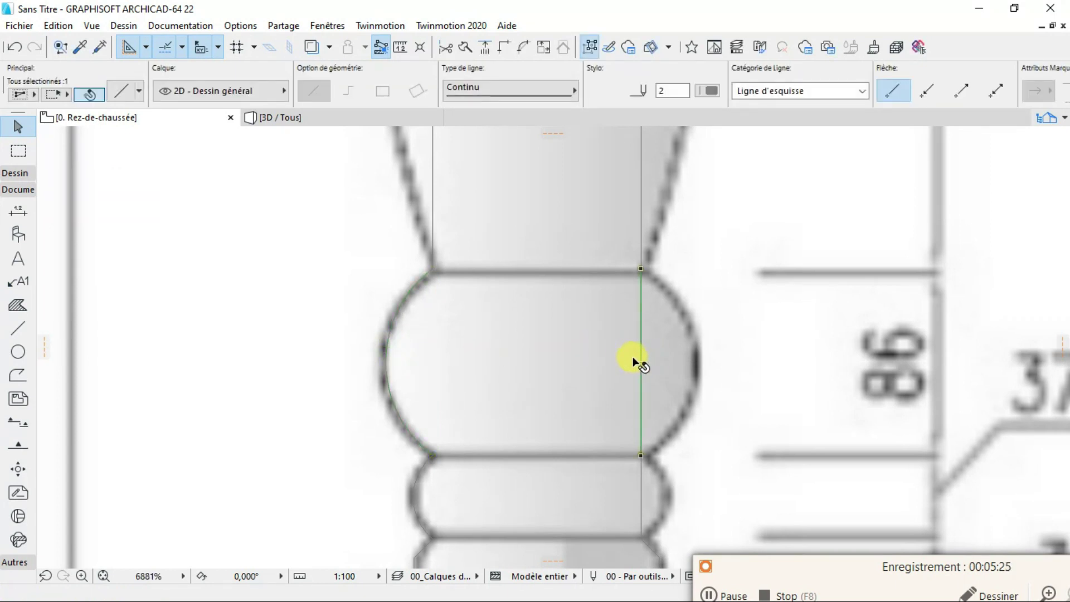
pyautogui.click(641, 361)
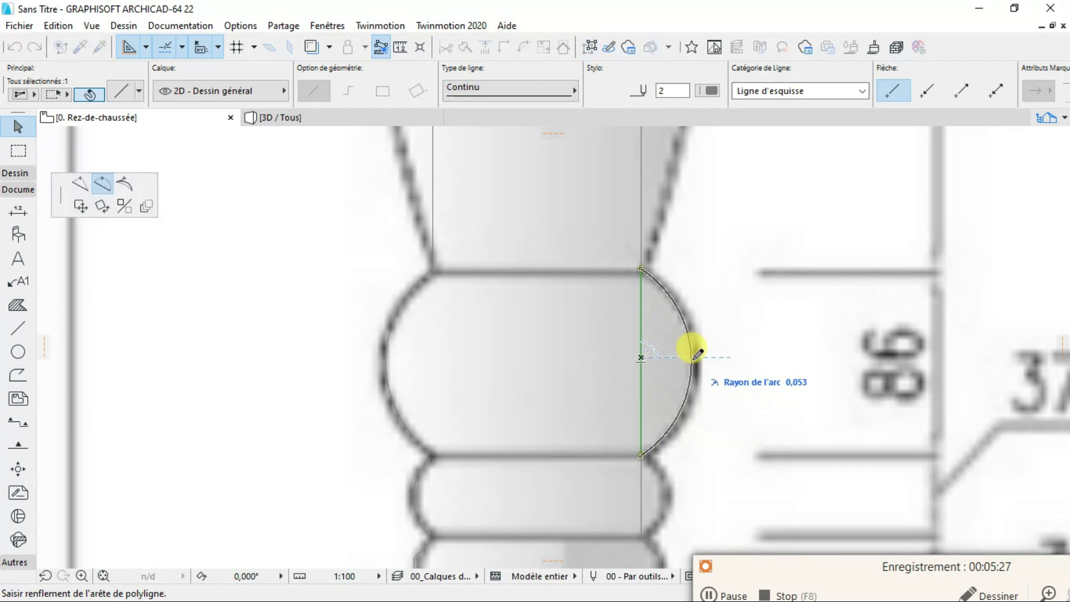
pyautogui.click(695, 358)
pyautogui.click(640, 505)
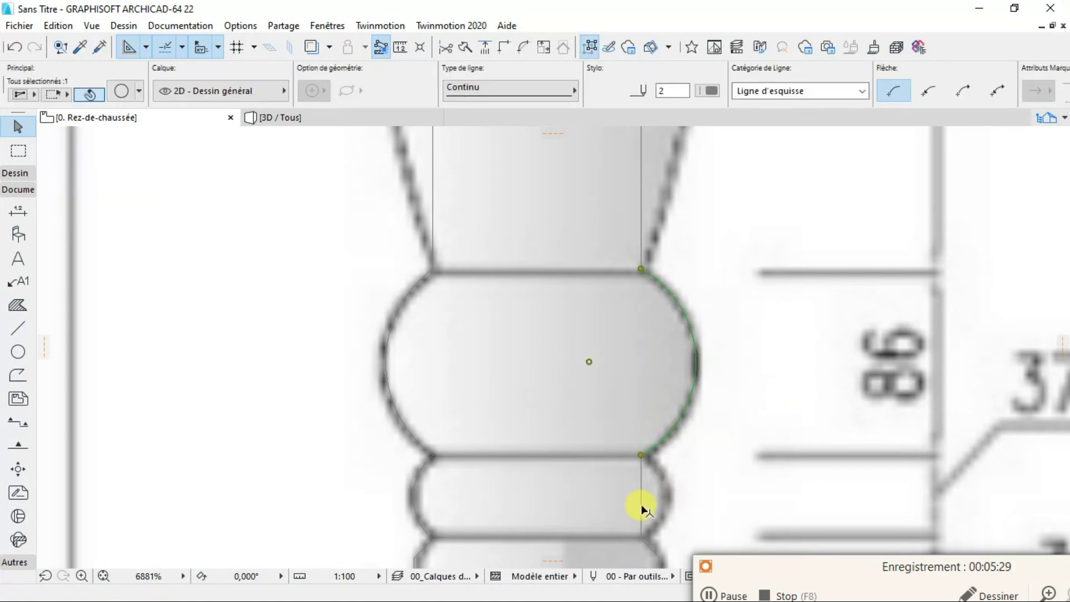
pyautogui.click(641, 497)
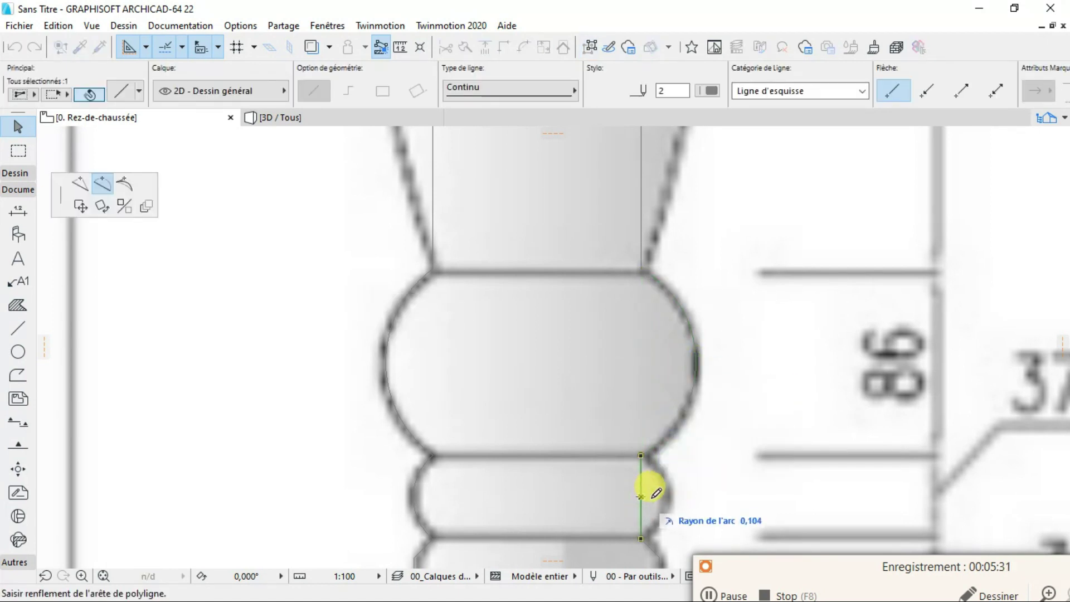
pyautogui.click(668, 493)
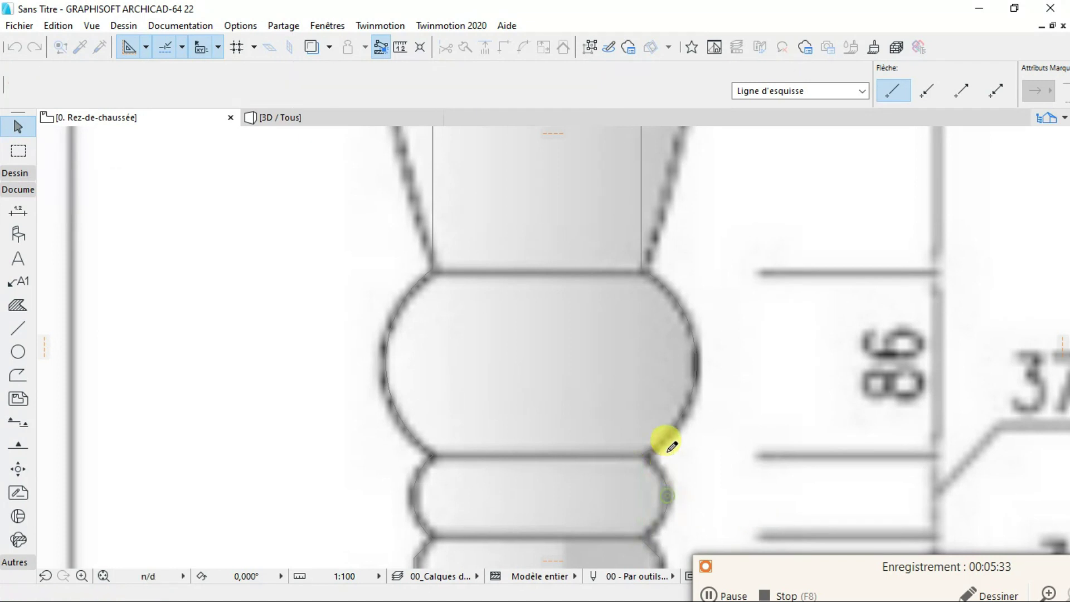
# Curve the right and left edges of the 411 belly outward into shallow arcs of about 0.63 radius matching the image
pyautogui.scroll(-3, 659, 442)
pyautogui.scroll(2, 635, 285)
pyautogui.scroll(-3, 633, 282)
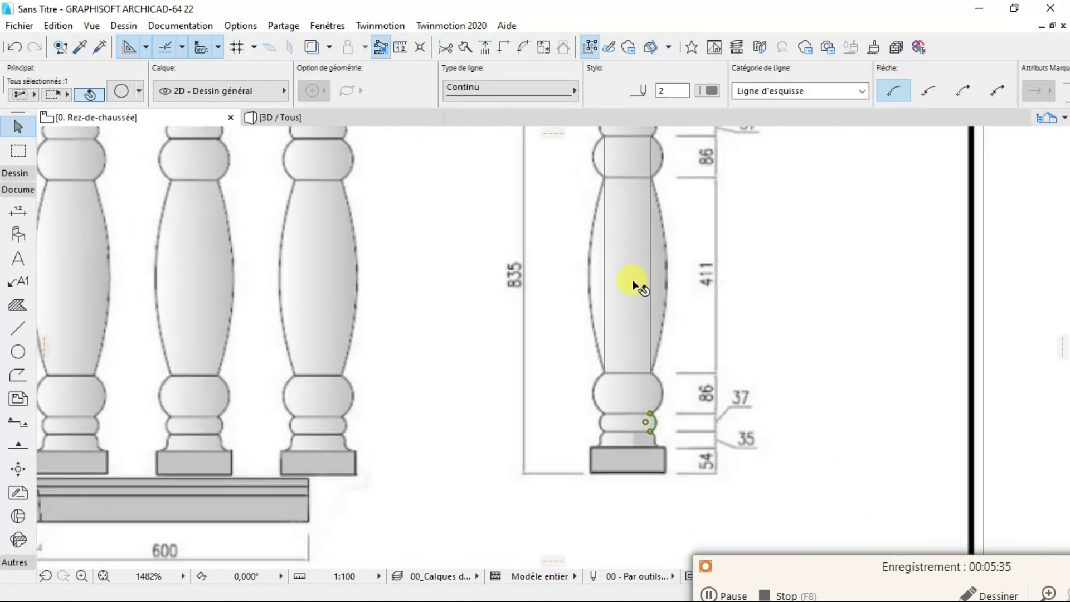
pyautogui.scroll(3, 640, 186)
pyautogui.click(650, 352)
pyautogui.click(651, 352)
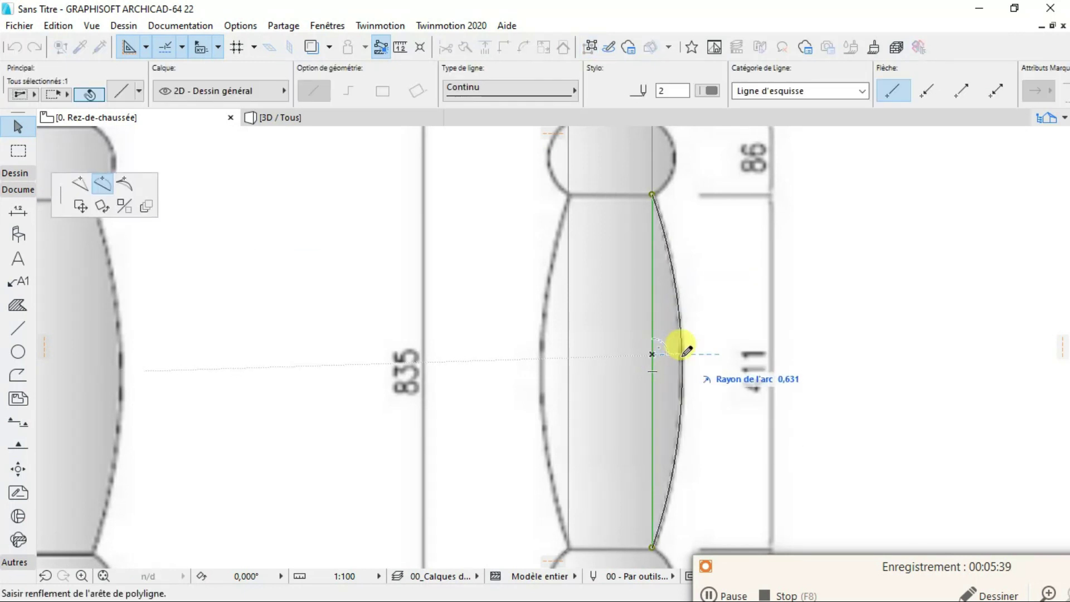
pyautogui.click(681, 352)
pyautogui.click(568, 359)
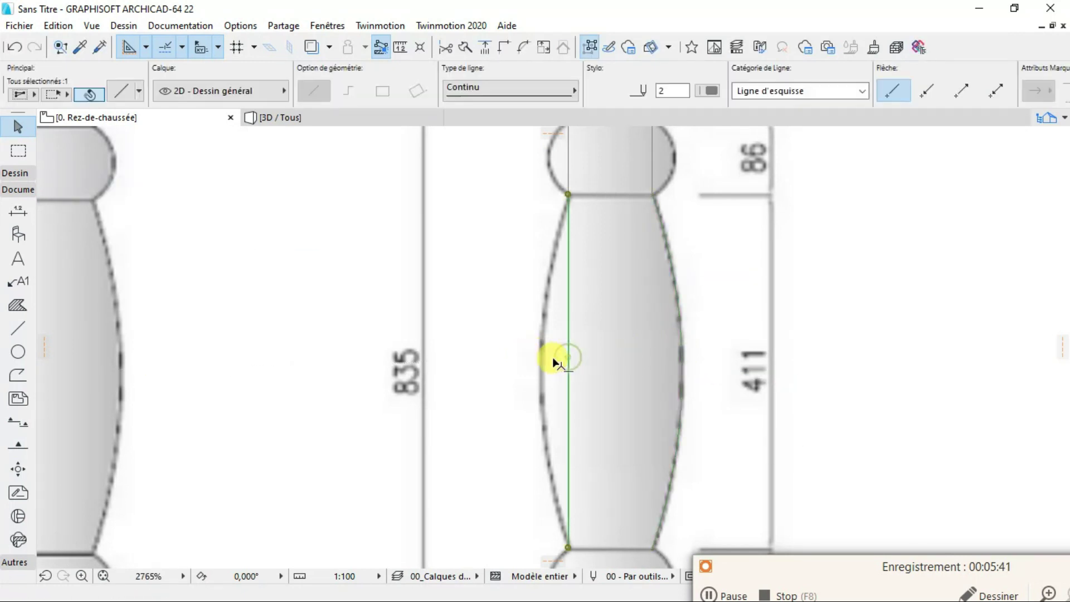
pyautogui.click(569, 365)
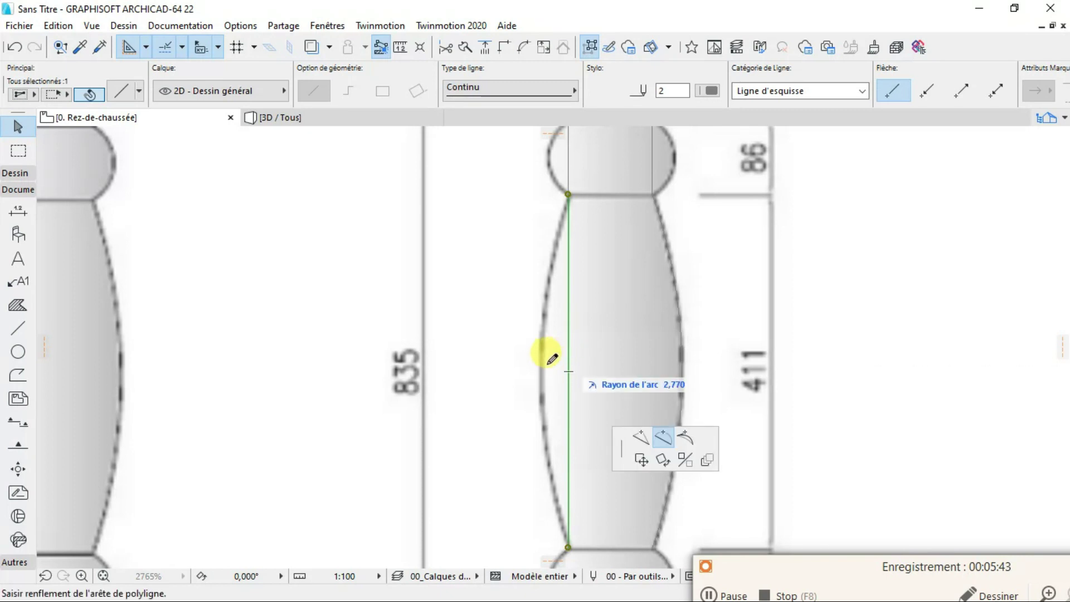
pyautogui.click(543, 354)
# Curve the left and right edges of the upper 86 bulge outward into arcs that follow the image's contour
pyautogui.scroll(-10, 582, 233)
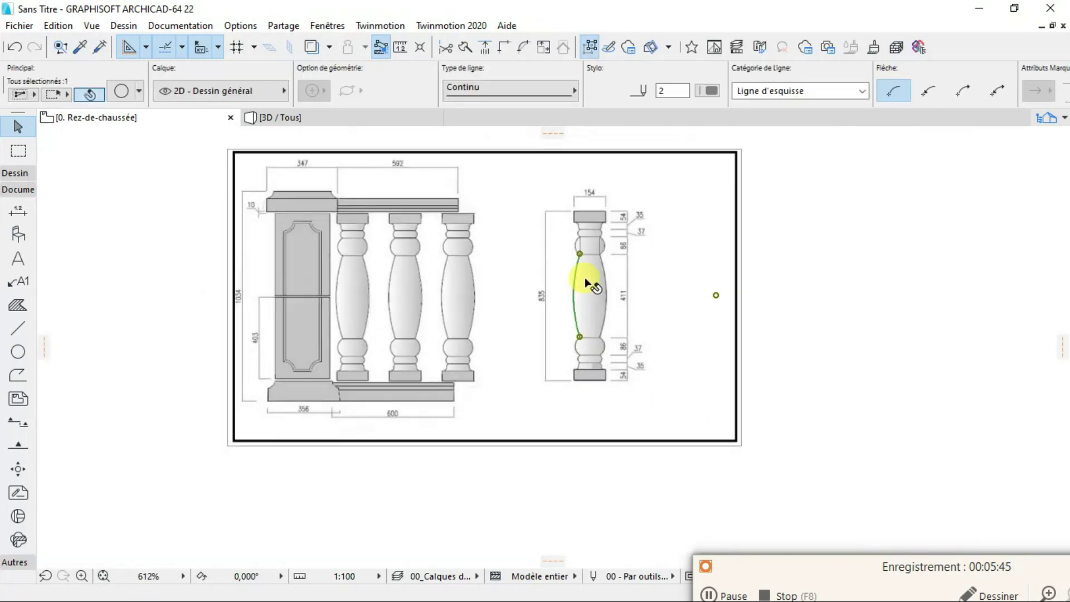
pyautogui.scroll(10, 580, 239)
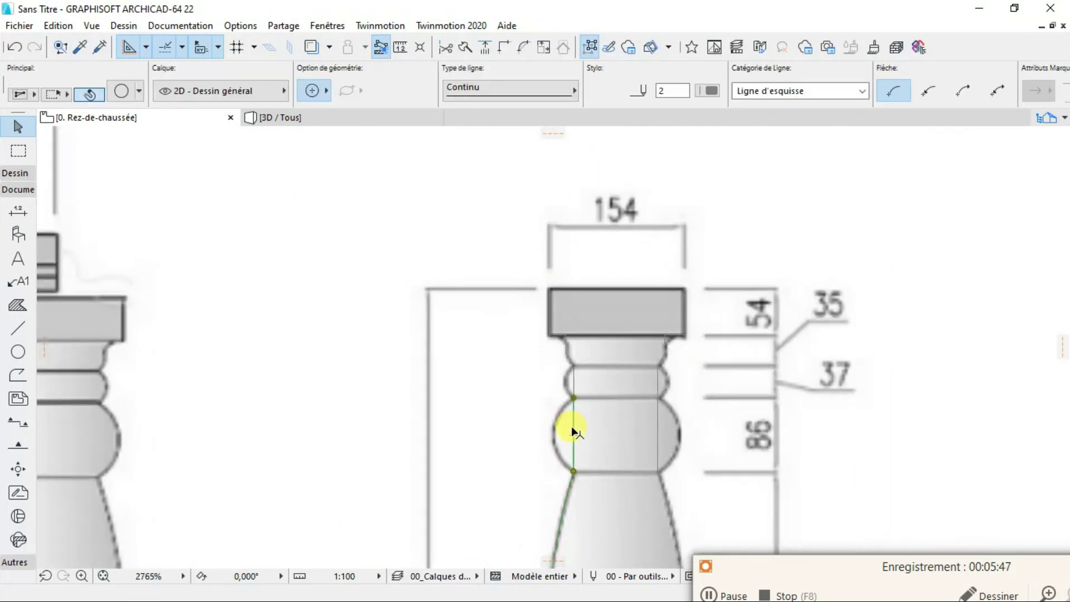
pyautogui.click(573, 432)
pyautogui.click(552, 428)
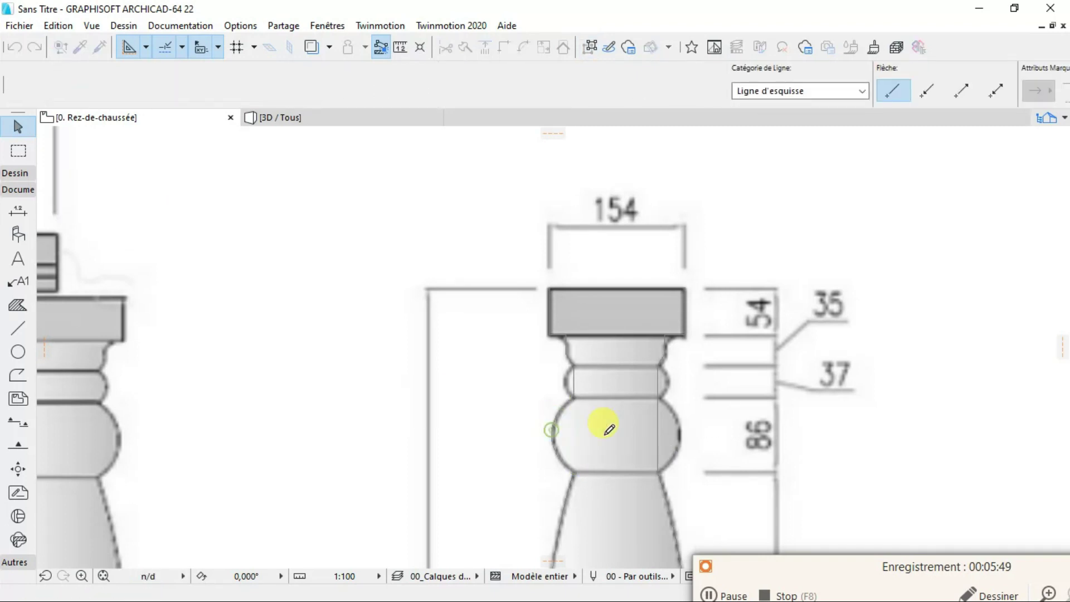
pyautogui.click(658, 435)
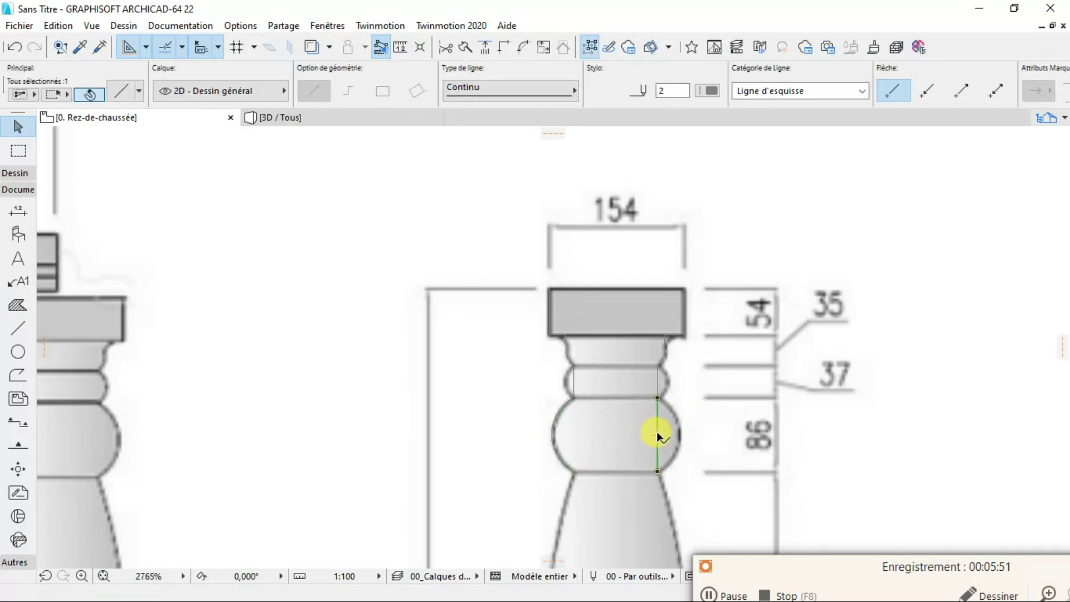
pyautogui.click(658, 435)
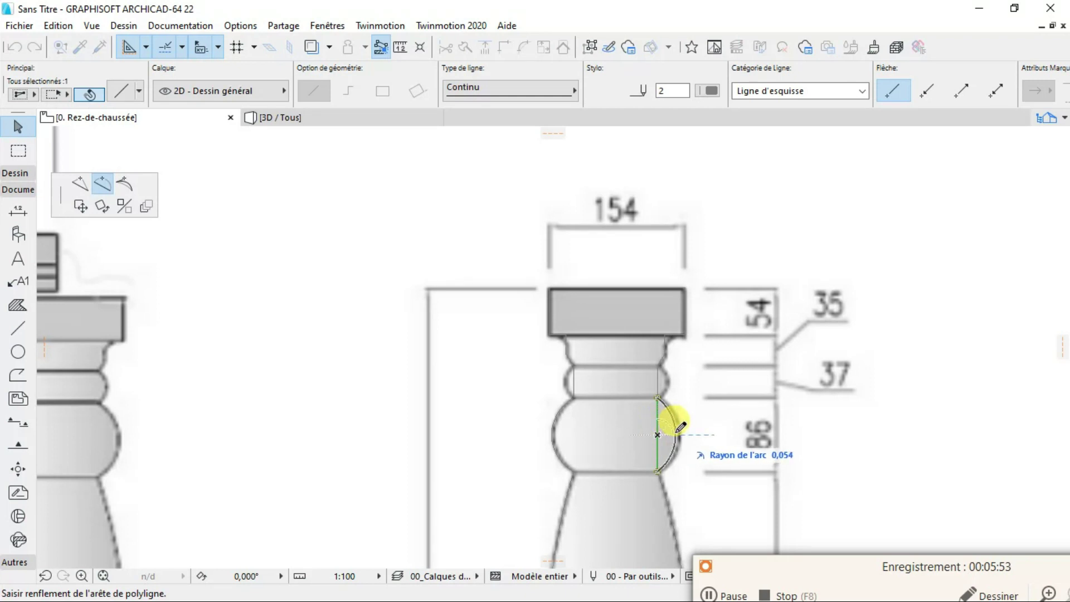
pyautogui.click(682, 429)
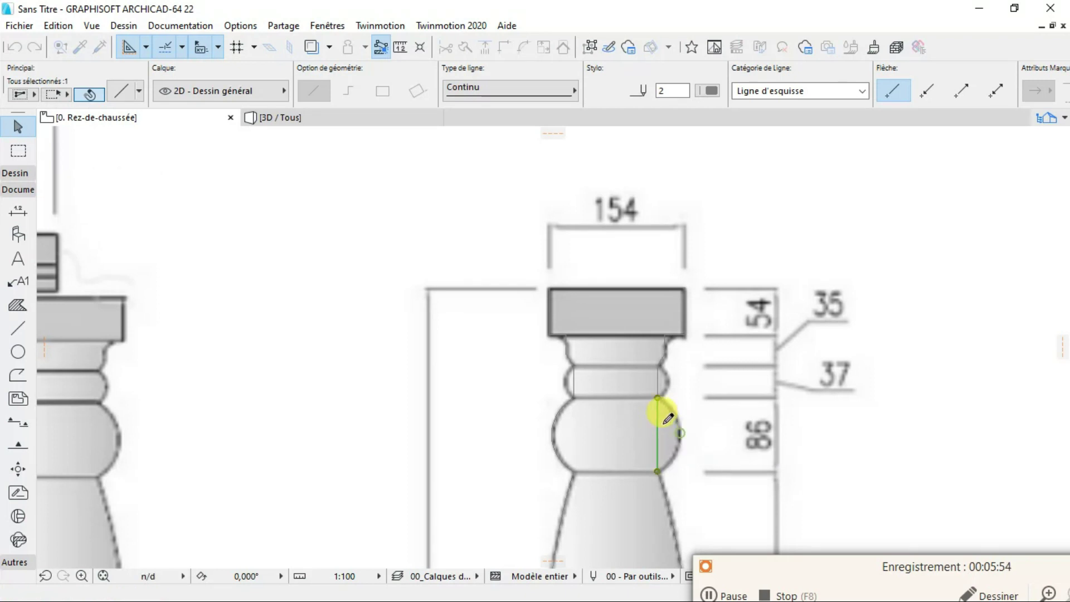
# Curve the right and left edges of the upper 37 ring outward into small arcs matching the image
pyautogui.click(659, 383)
pyautogui.click(657, 382)
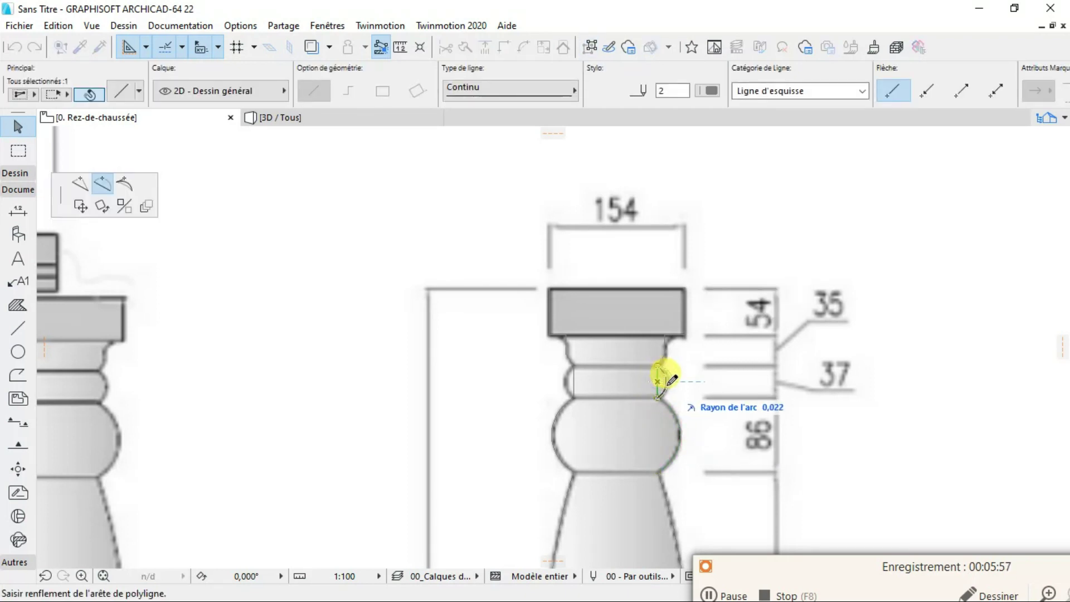
pyautogui.click(669, 384)
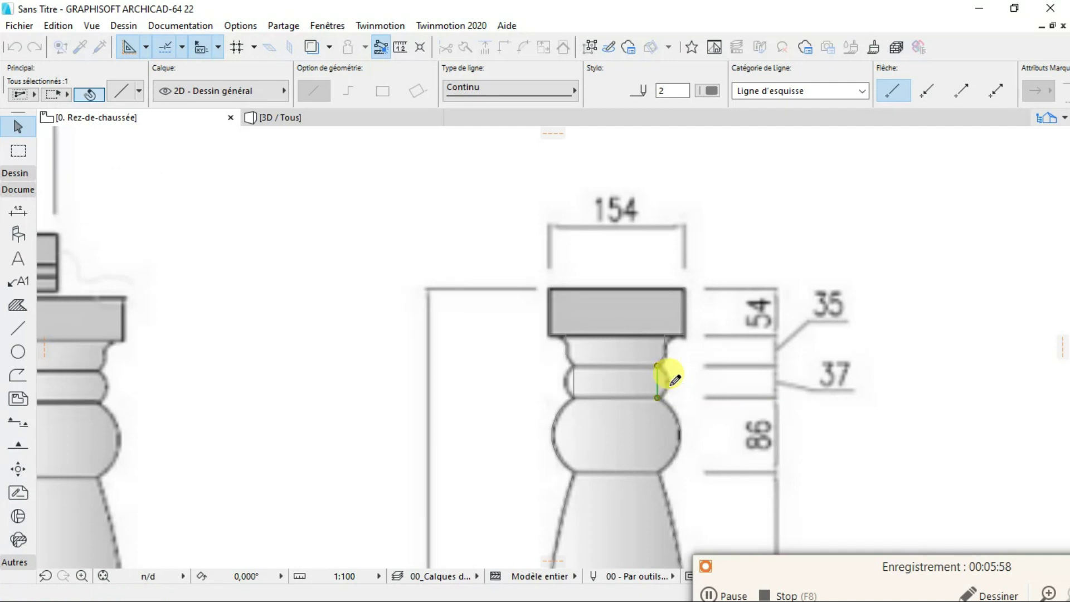
pyautogui.click(573, 382)
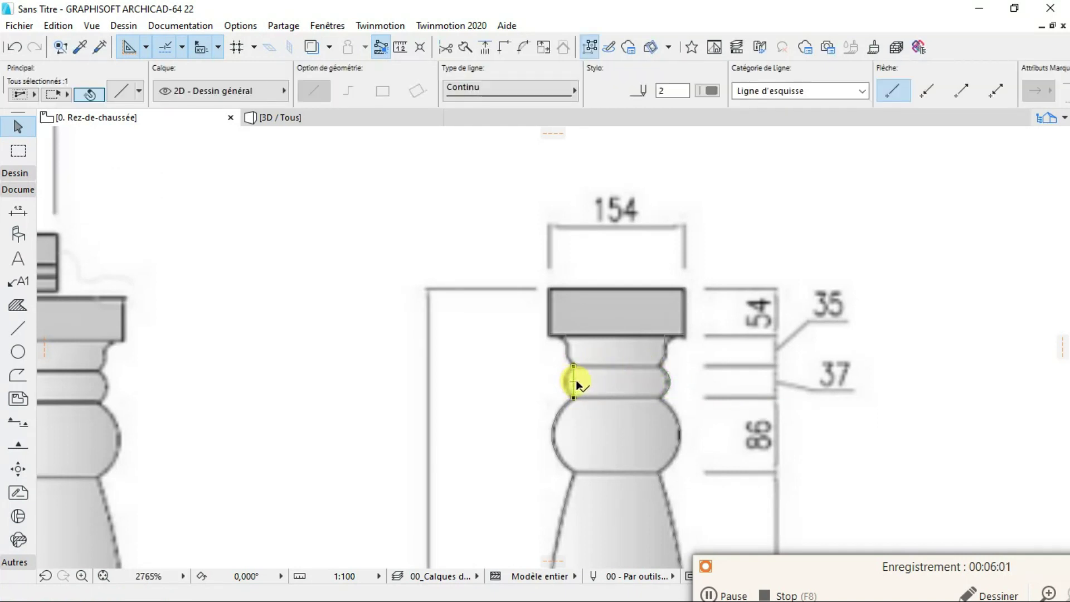
pyautogui.click(574, 381)
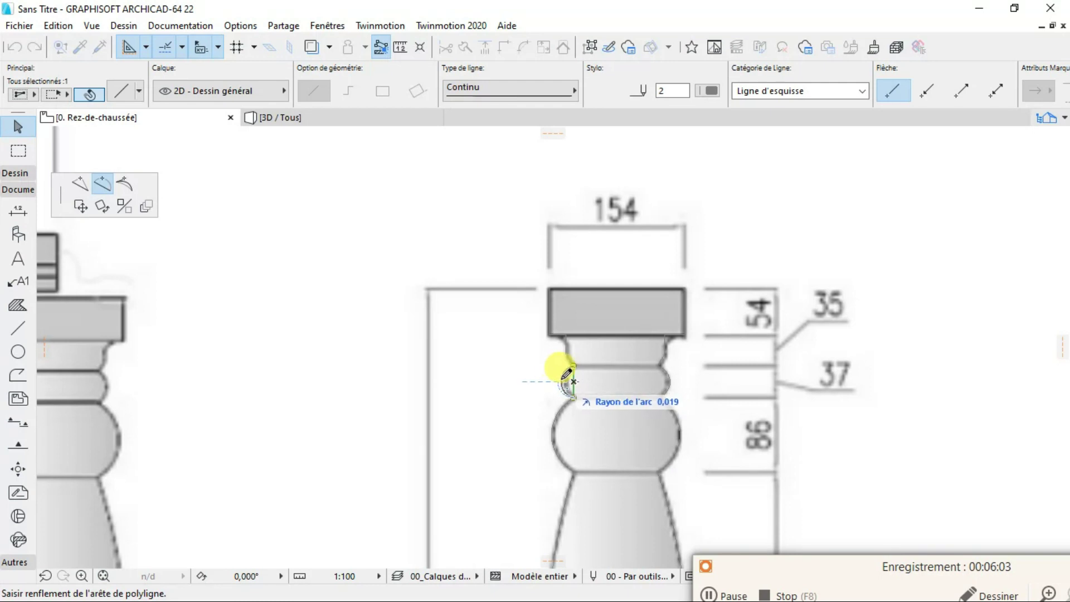
pyautogui.click(569, 369)
# Select the Balaustra-1-1 reference drawing and delete it, keeping only the traced baluster outline
pyautogui.scroll(-2, 631, 356)
pyautogui.scroll(-6, 617, 432)
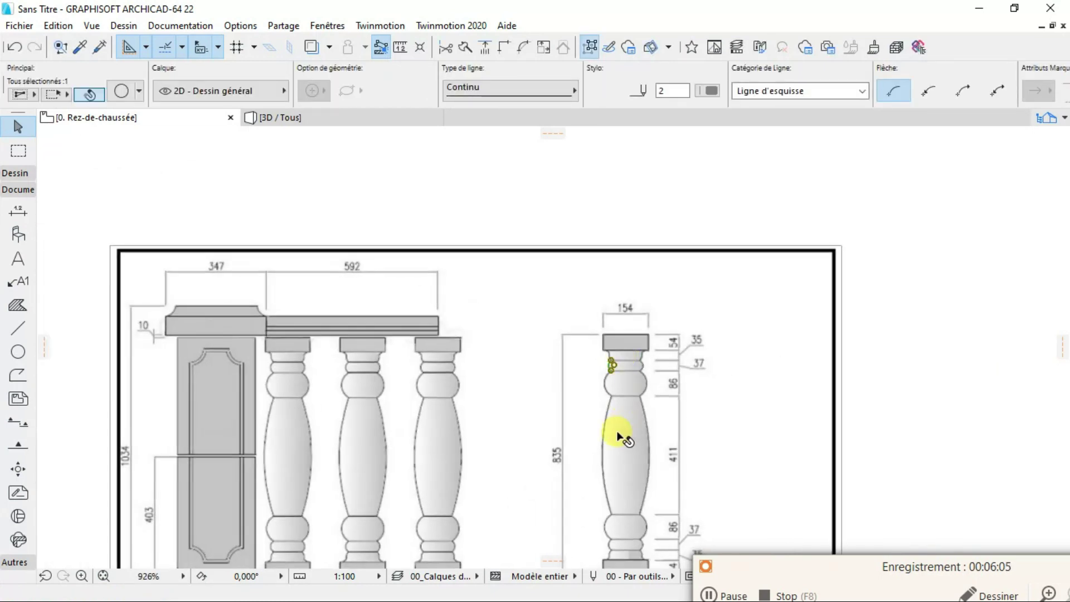
pyautogui.scroll(3, 613, 426)
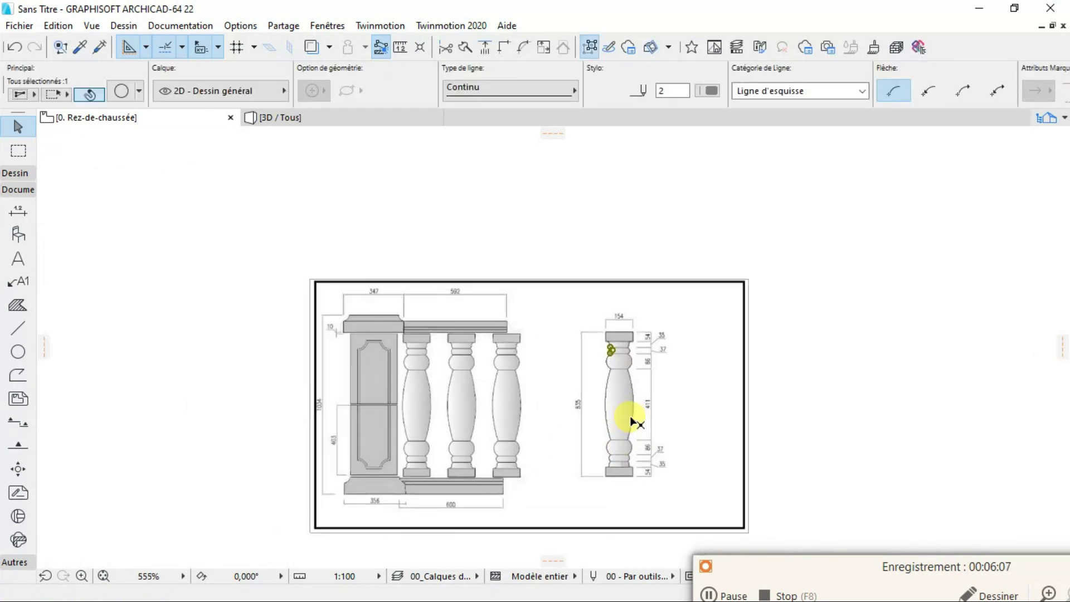
pyautogui.scroll(2, 629, 416)
pyautogui.click(738, 327)
pyautogui.click(745, 301)
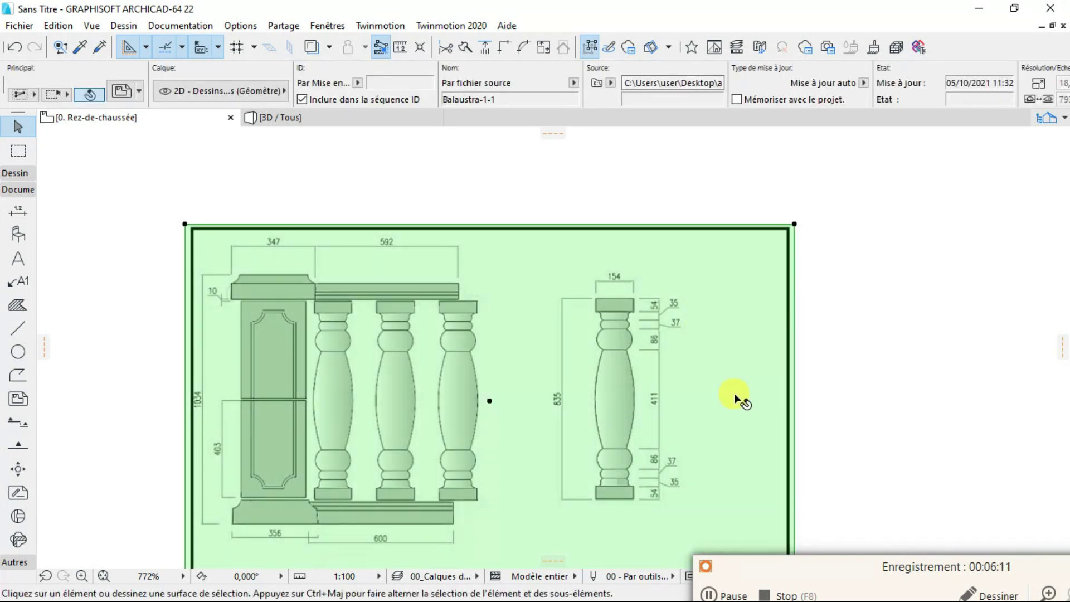
pyautogui.press('Delete')
# Select all the lines and arcs of the baluster outline and copy them
pyautogui.scroll(2, 677, 451)
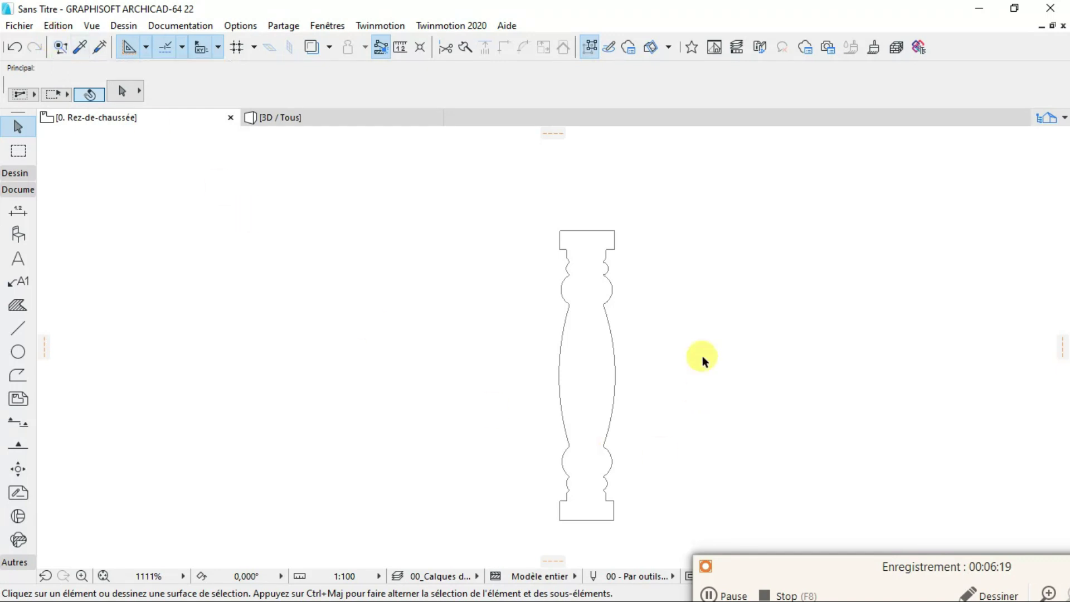
pyautogui.scroll(-8, 627, 337)
pyautogui.scroll(5, 632, 357)
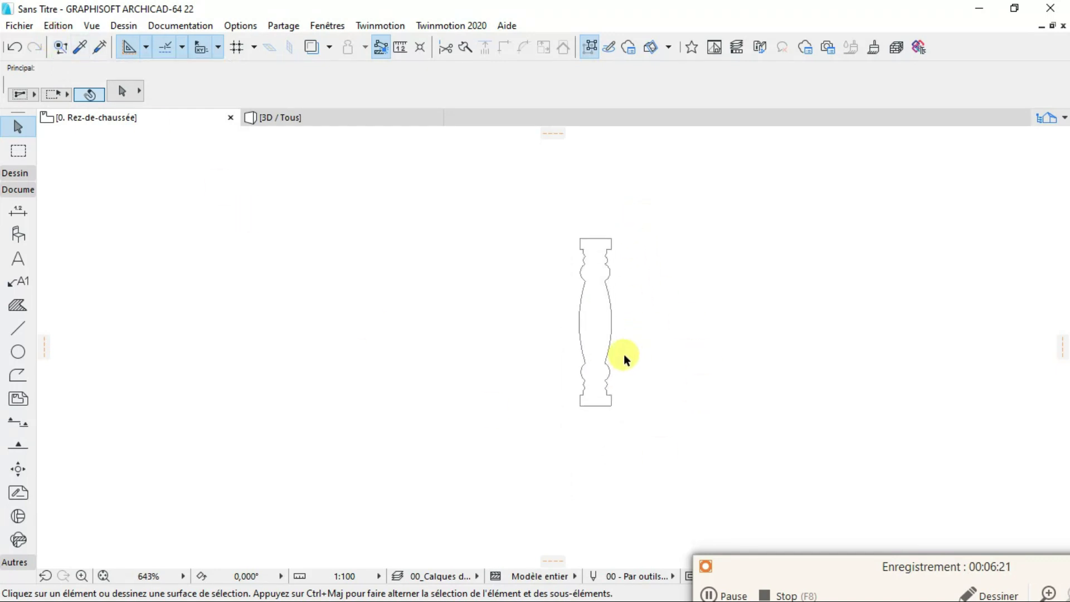
pyautogui.scroll(3, 630, 400)
pyautogui.scroll(-1, 614, 158)
pyautogui.scroll(3, 615, 158)
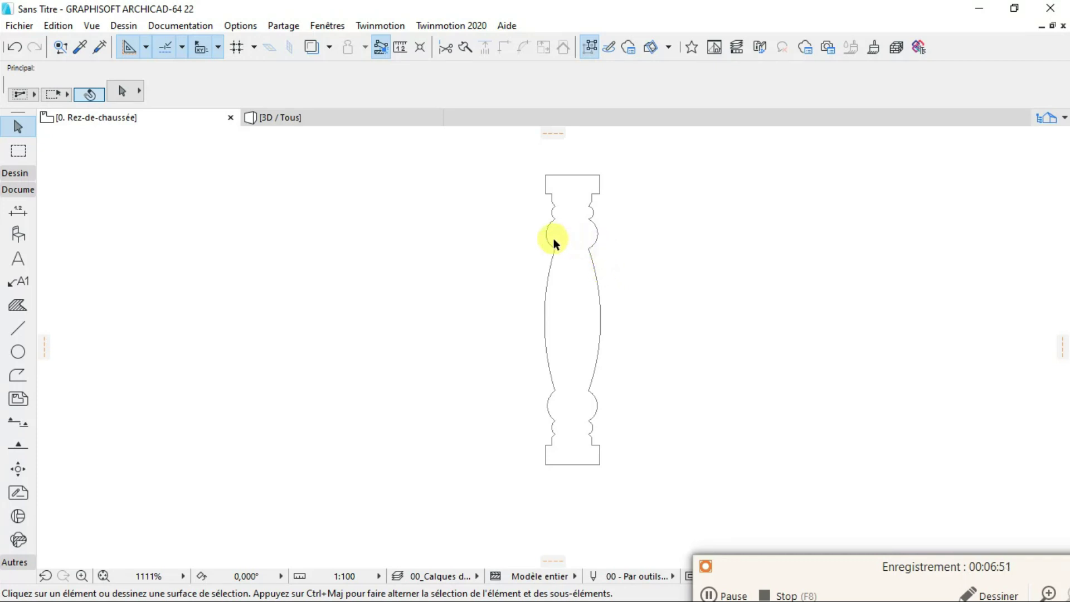
pyautogui.scroll(-2, 593, 222)
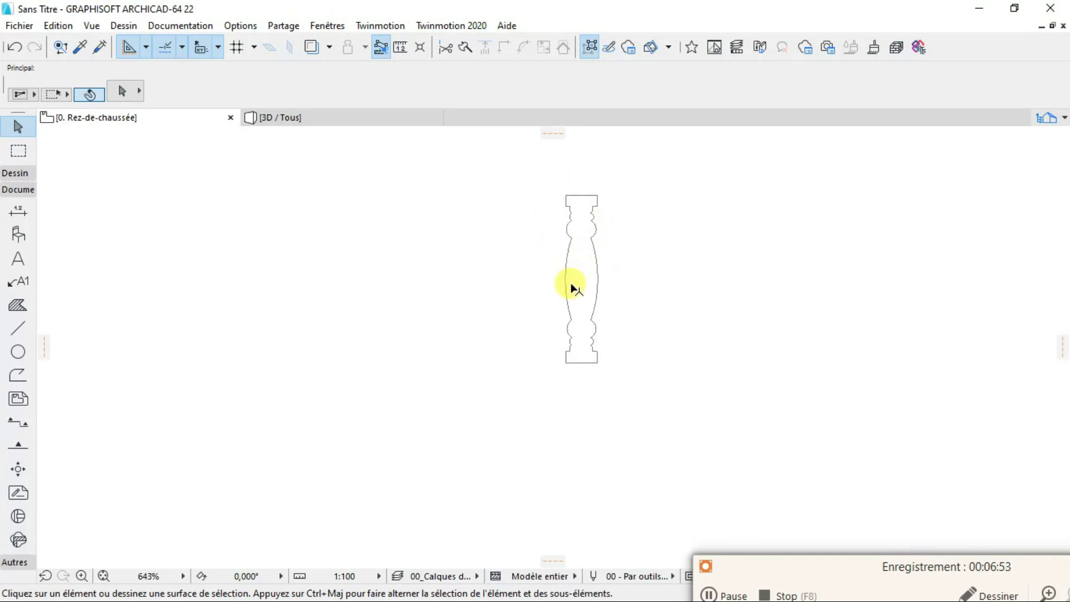
pyautogui.moveTo(621, 174); pyautogui.dragTo(544, 369)
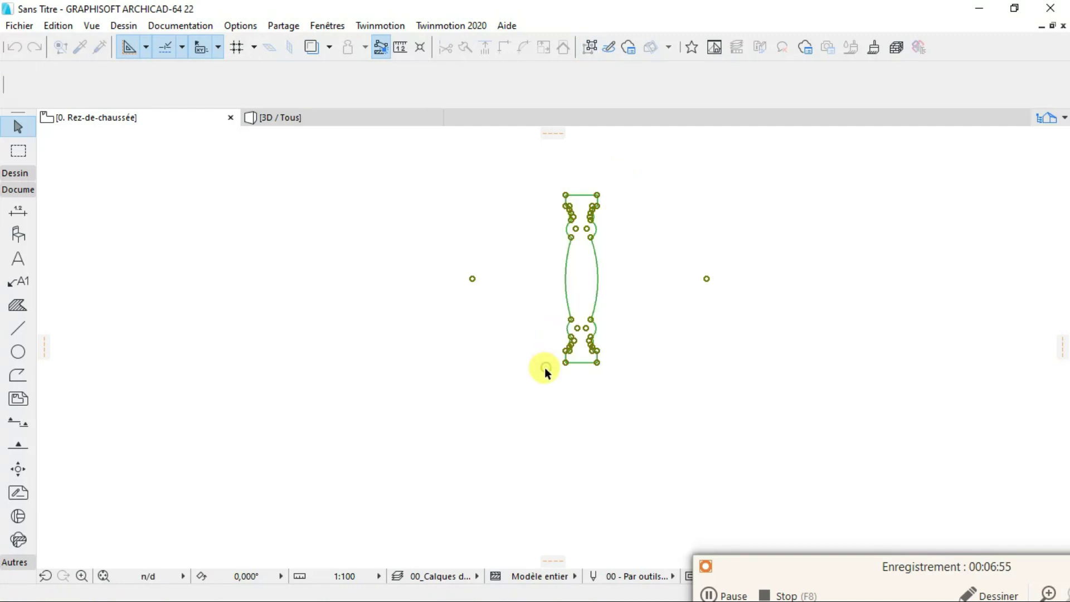
pyautogui.scroll(1, 584, 270)
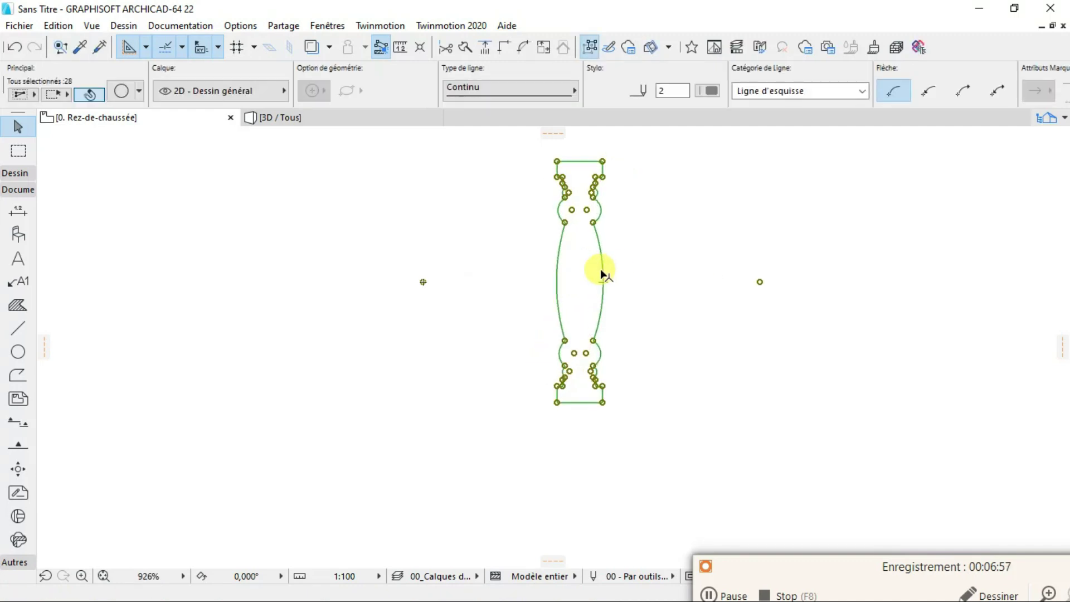
pyautogui.rightClick(602, 273)
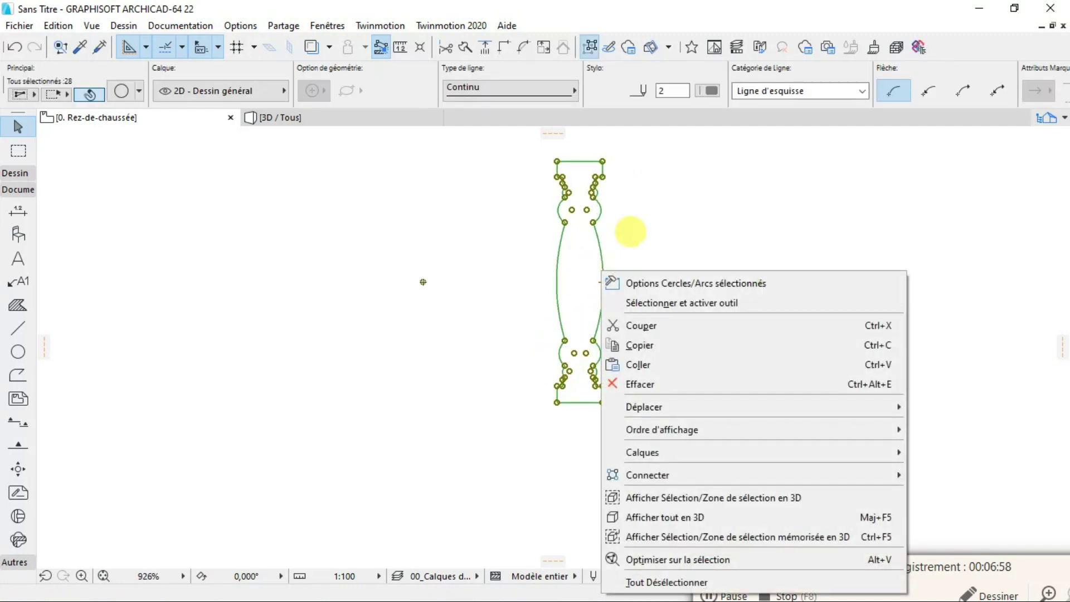
pyautogui.click(656, 351)
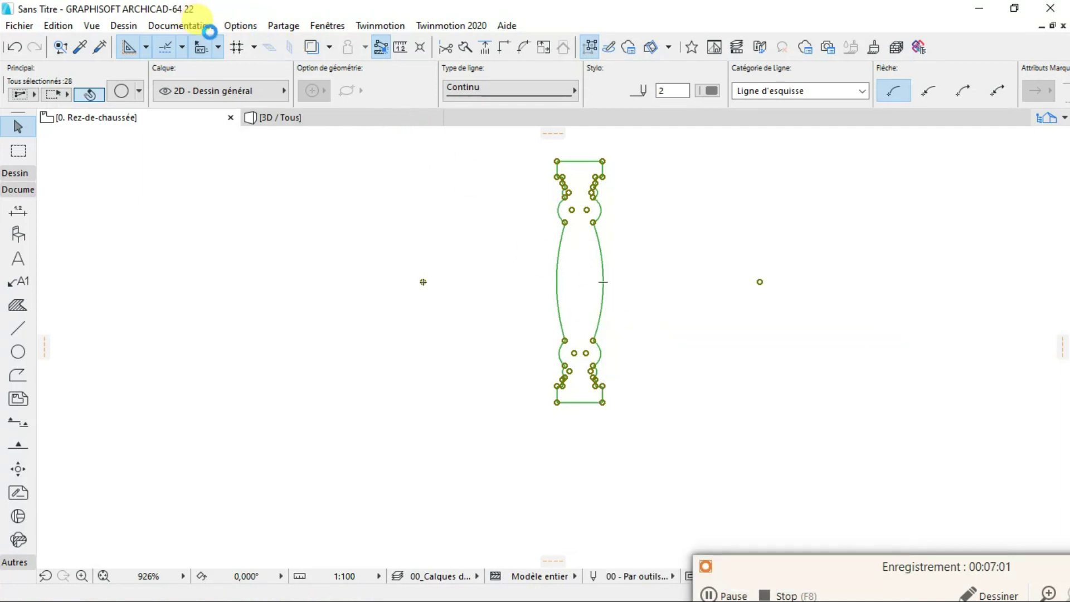
# Open the complex profile manager, start editing a custom profile and make it usable with railings instead of walls
pyautogui.click(240, 26)
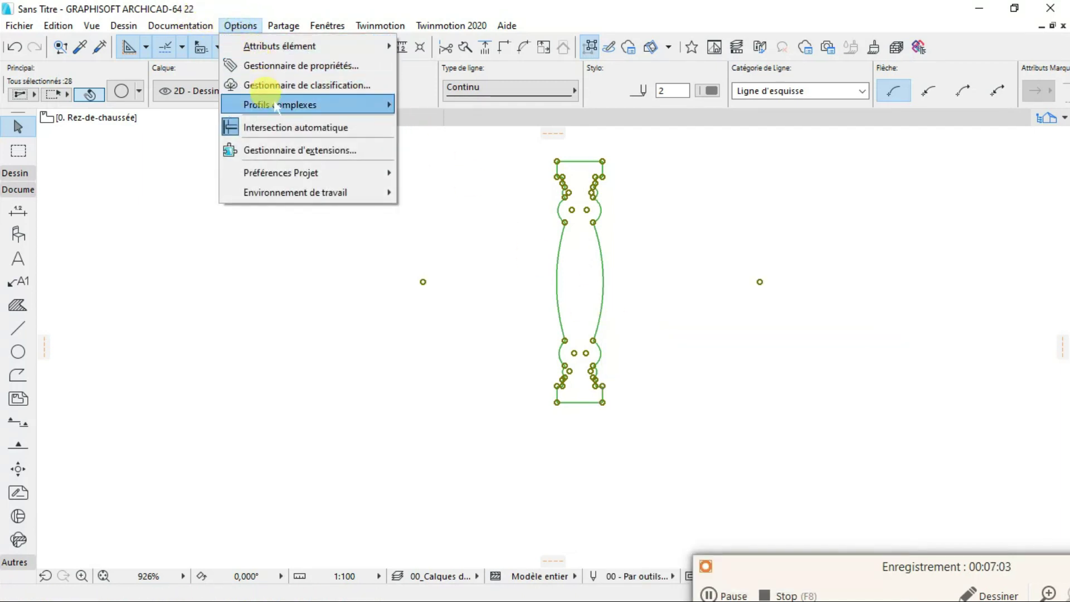
pyautogui.moveTo(277, 106)
pyautogui.click(411, 103)
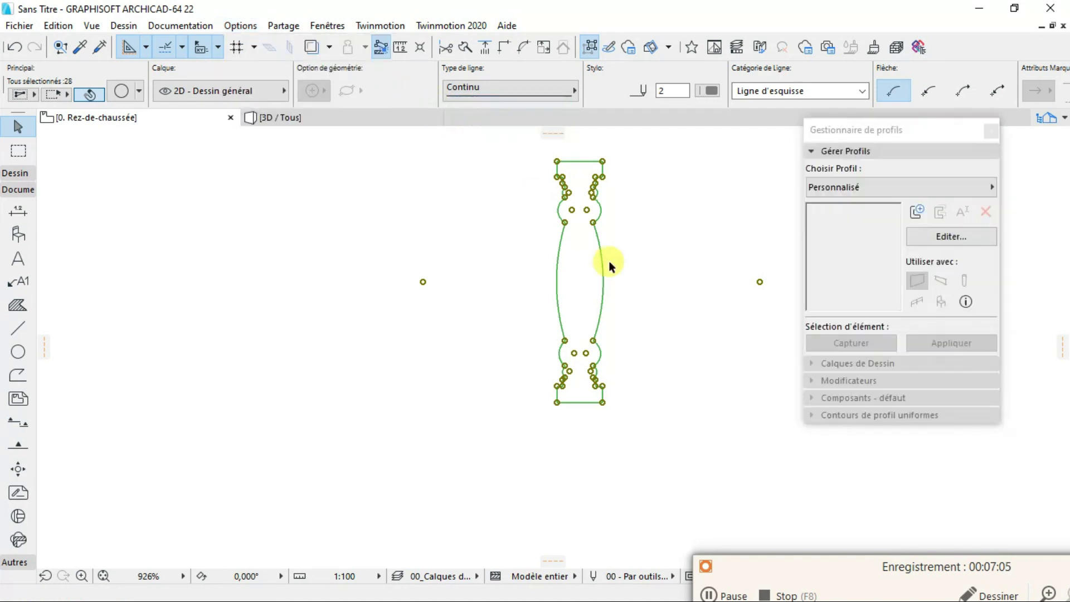
pyautogui.click(933, 232)
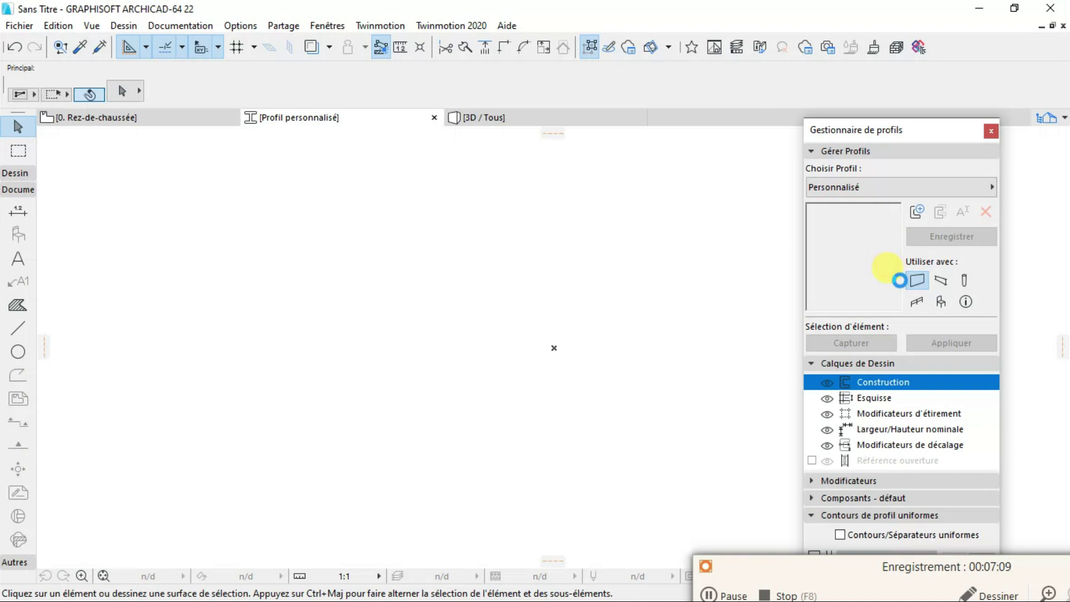
pyautogui.click(916, 308)
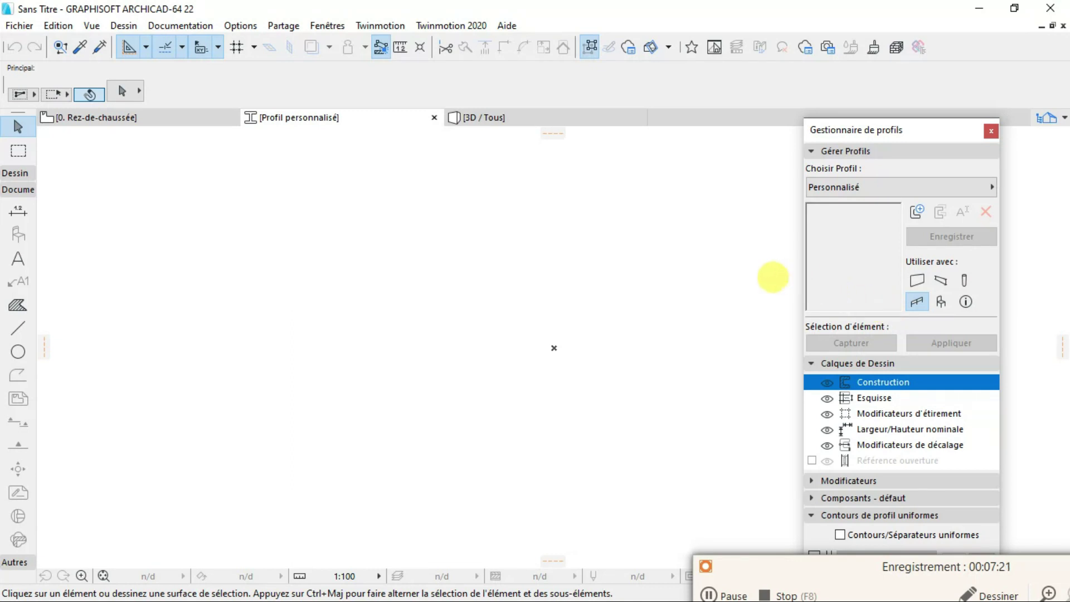
# Paste the baluster outline at the centre of the profile editor view and fill it with a Finition sol hatch
pyautogui.hotkey('ctrl', 'v')
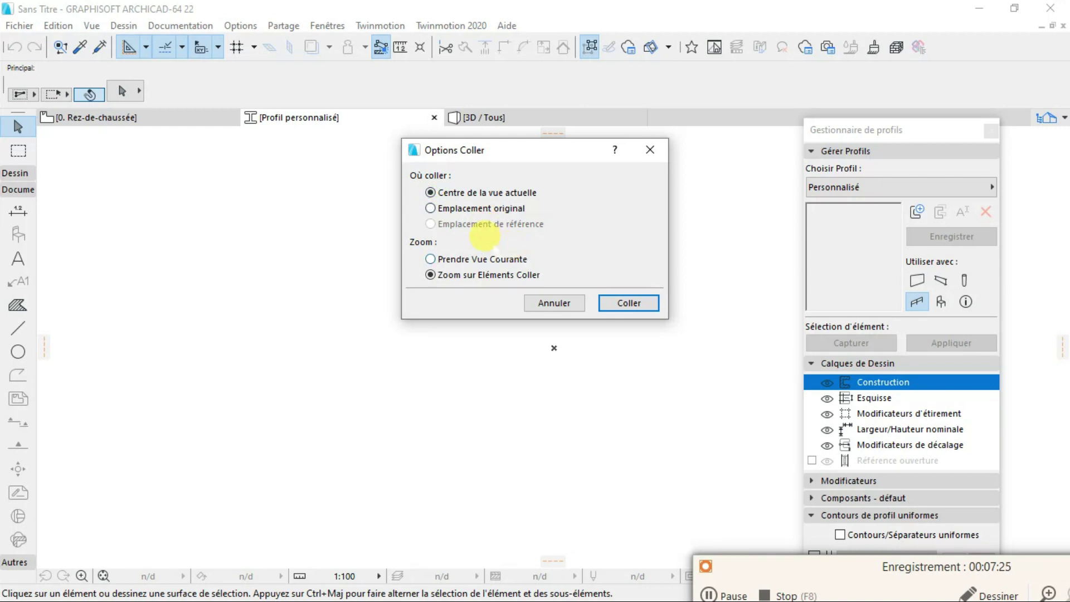
pyautogui.click(628, 303)
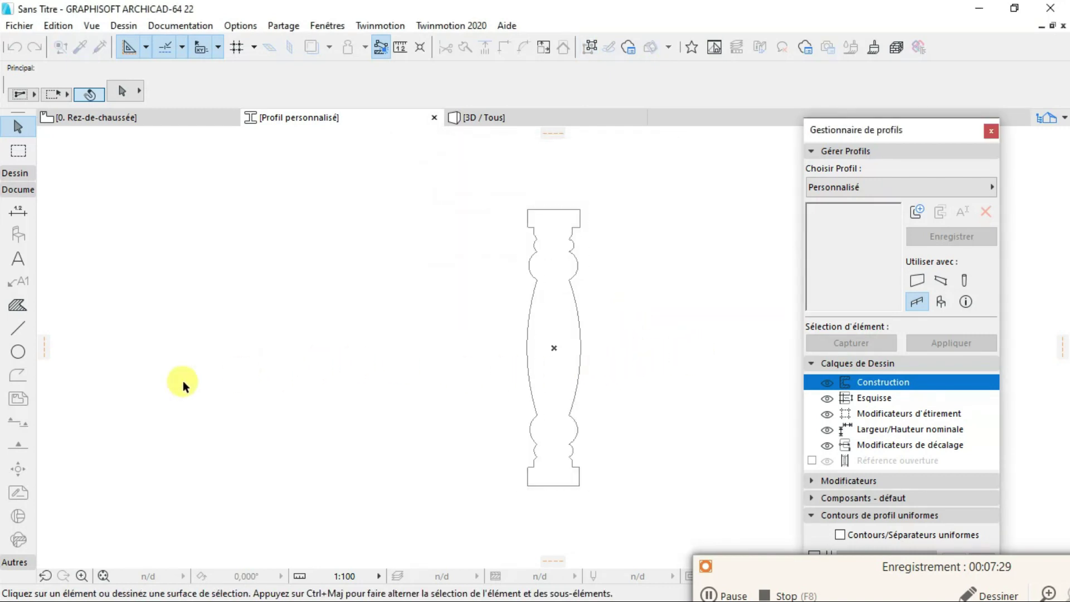
pyautogui.click(17, 305)
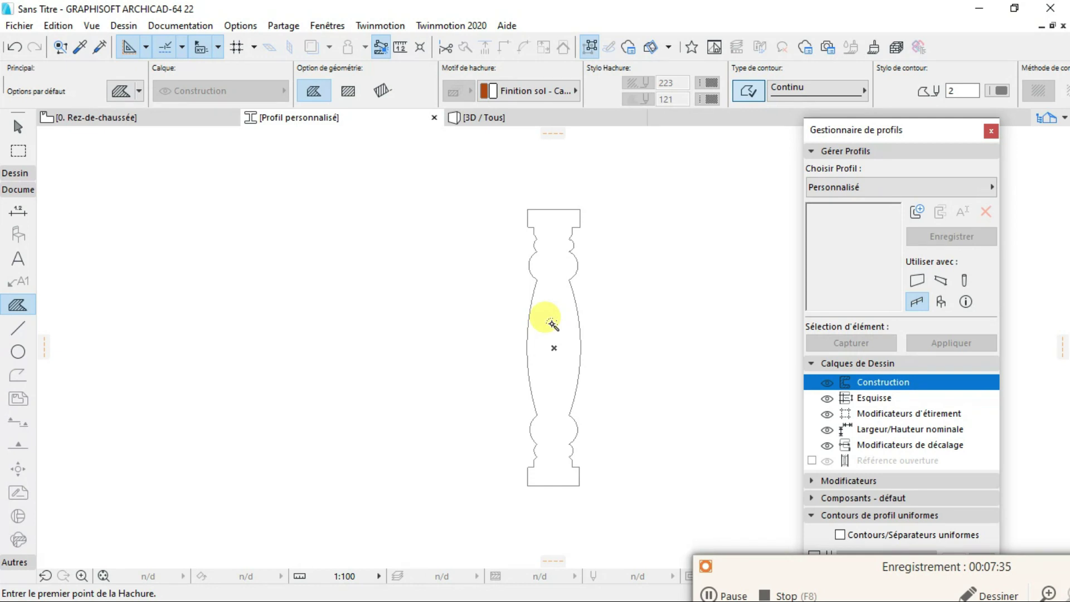
pyautogui.click(552, 323)
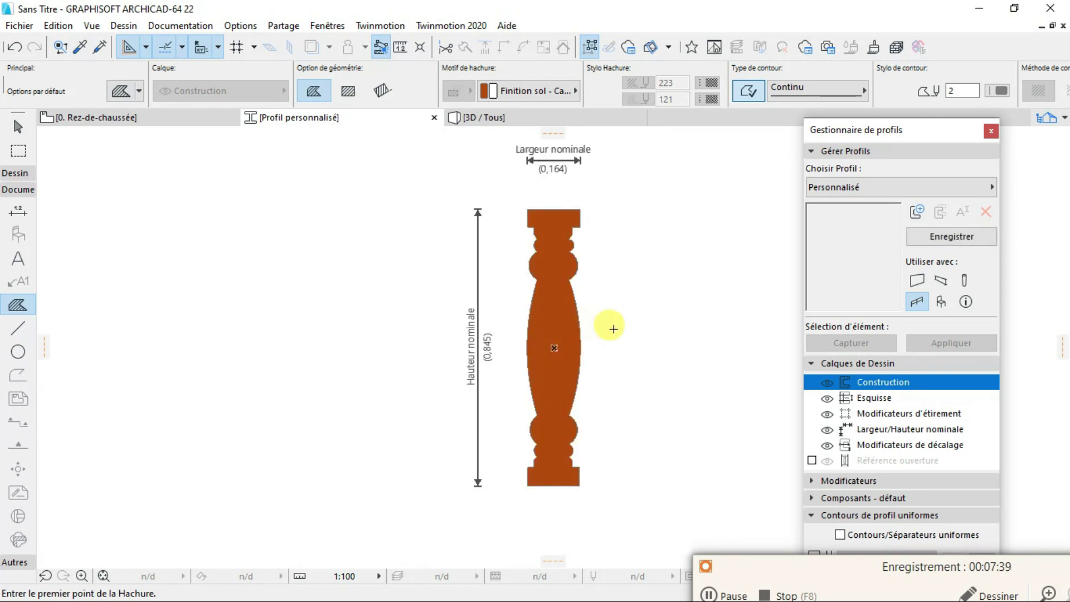
pyautogui.scroll(-3, 613, 323)
pyautogui.scroll(2, 605, 327)
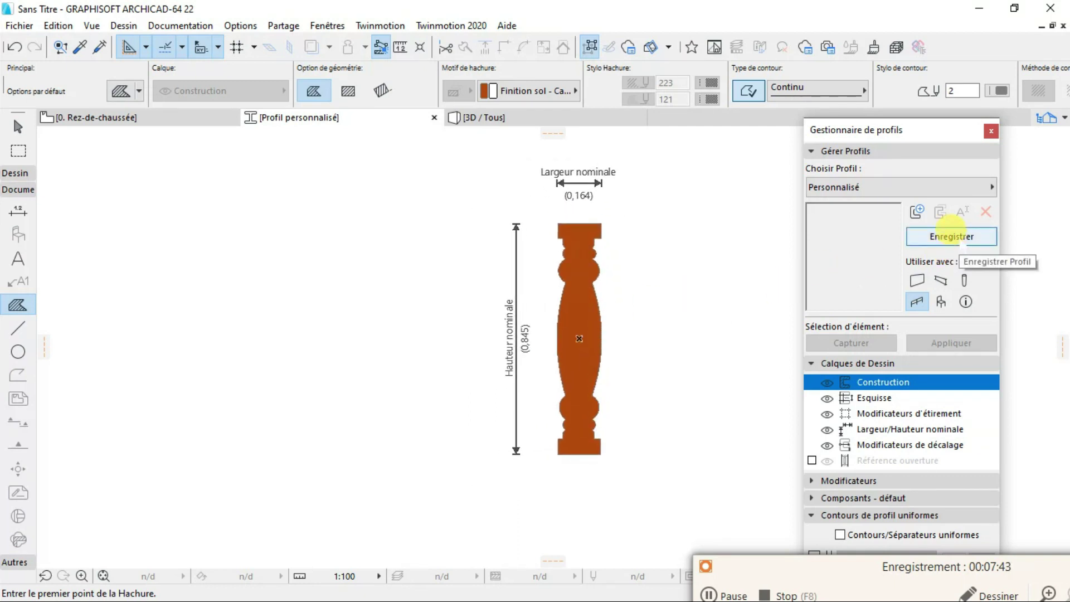
# Save the filled baluster shape as a new profile named "balu"
pyautogui.click(951, 236)
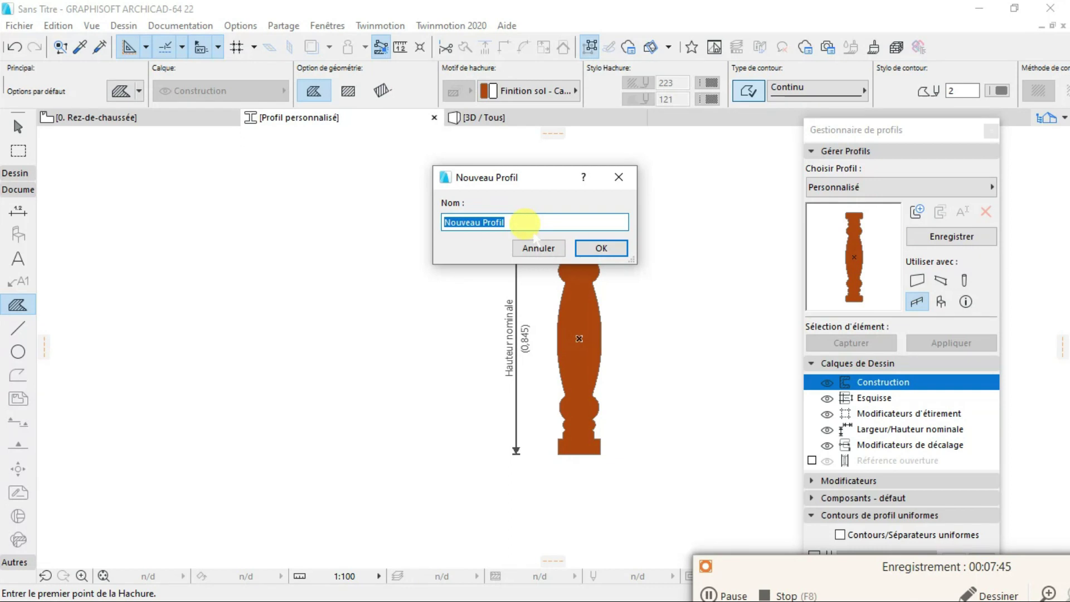
pyautogui.write('balu')
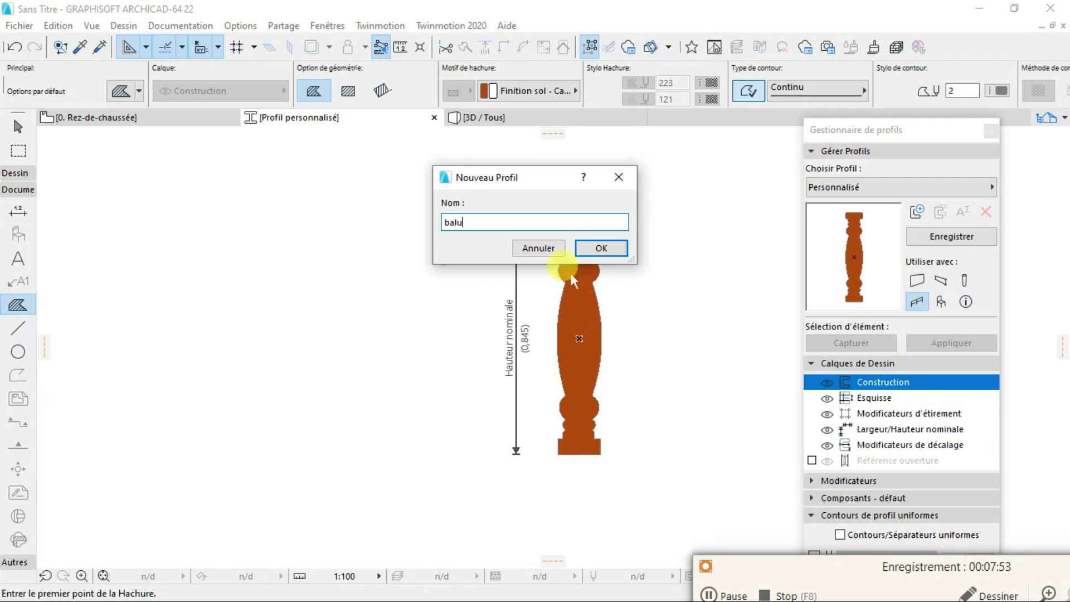
pyautogui.click(602, 248)
pyautogui.scroll(-2, 612, 296)
pyautogui.scroll(3, 611, 298)
pyautogui.scroll(-3, 641, 265)
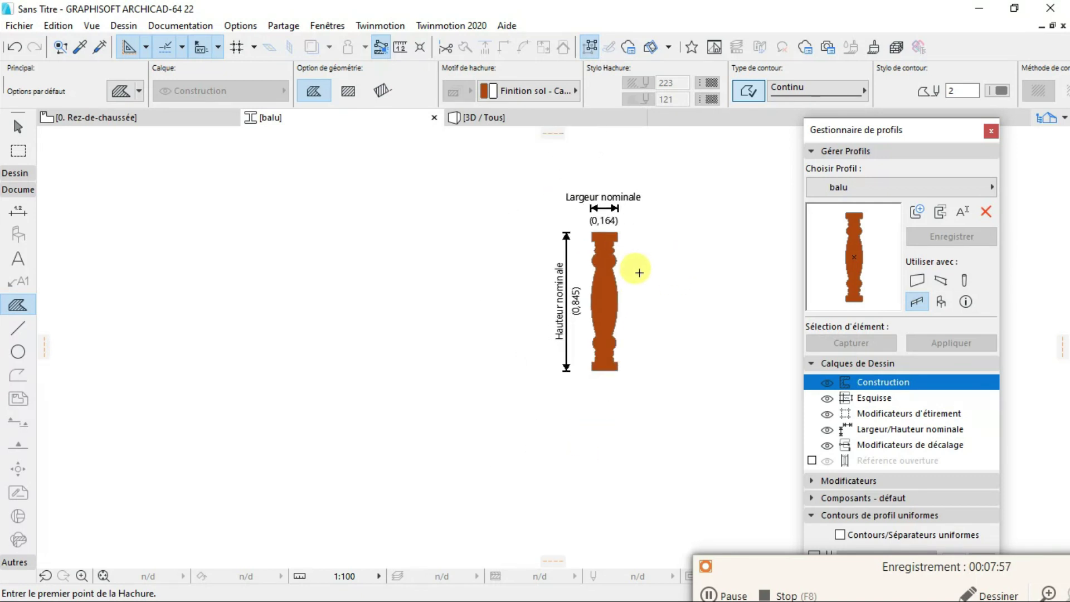
# Return to the Rez-de-chaussée floor plan, deselect the baluster outline and locate the smaller slab without a railing
pyautogui.click(142, 117)
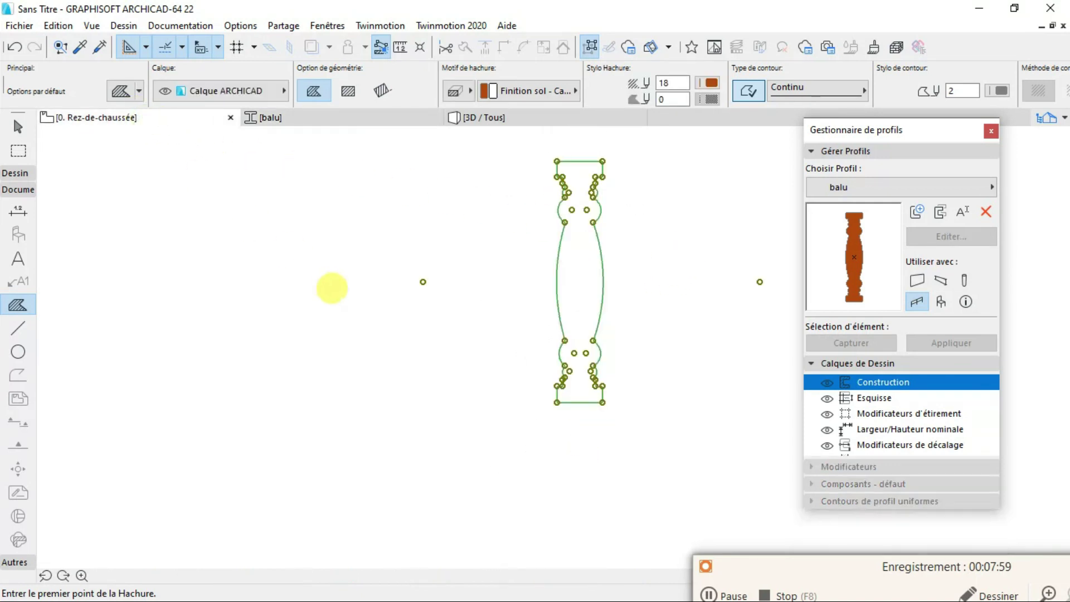
pyautogui.scroll(-4, 351, 312)
pyautogui.scroll(-4, 366, 319)
pyautogui.scroll(4, 406, 351)
pyautogui.scroll(-5, 365, 242)
pyautogui.scroll(-6, 401, 354)
pyautogui.scroll(6, 357, 357)
pyautogui.scroll(3, 368, 373)
pyautogui.scroll(2, 355, 339)
pyautogui.press('Escape')
pyautogui.scroll(-3, 399, 356)
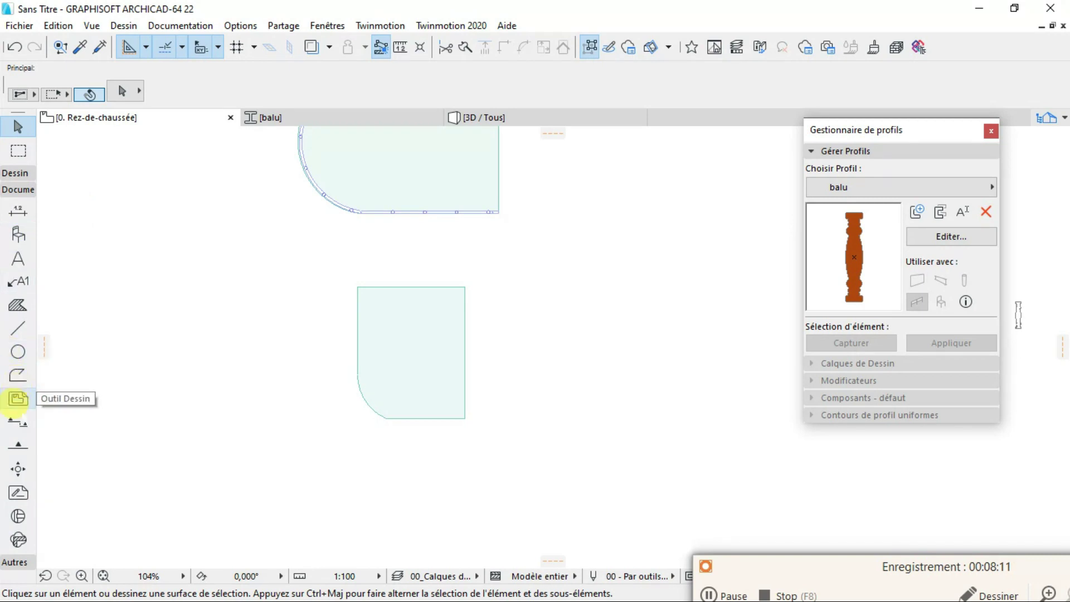
# Draw a railing along the smaller slab's upper, left, curved and lower edges, leaving its right edge open
pyautogui.click(16, 172)
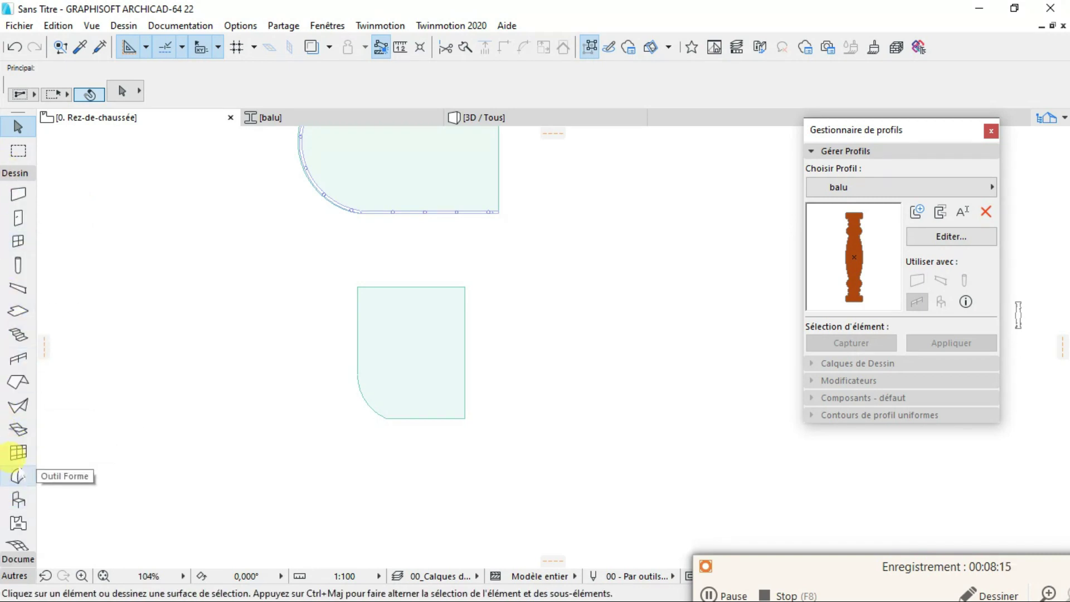
pyautogui.click(17, 358)
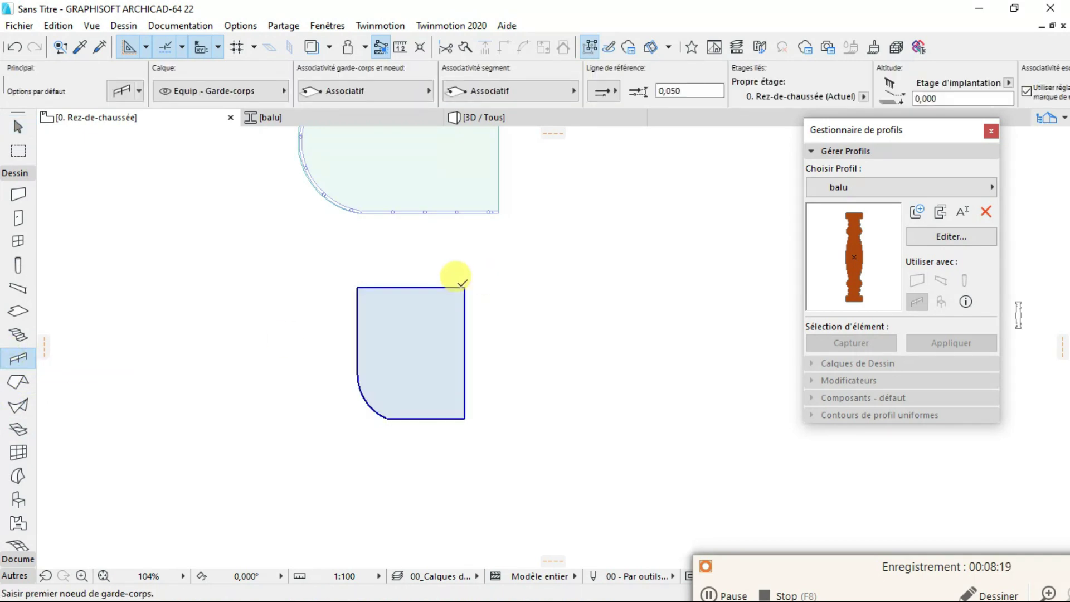
pyautogui.click(464, 285)
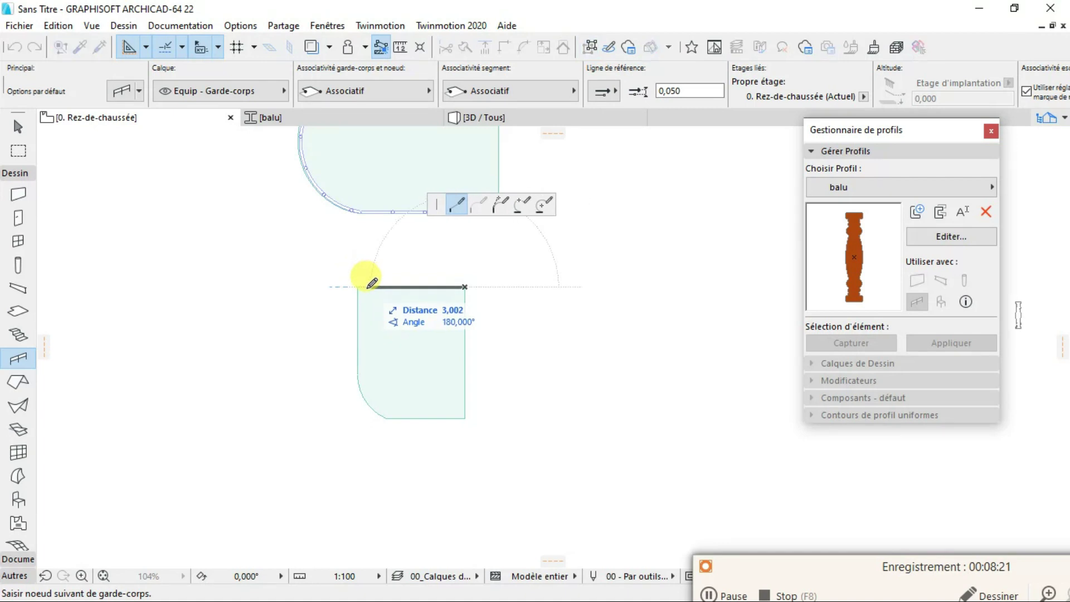
pyautogui.scroll(2, 358, 284)
pyautogui.click(359, 286)
pyautogui.scroll(2, 348, 453)
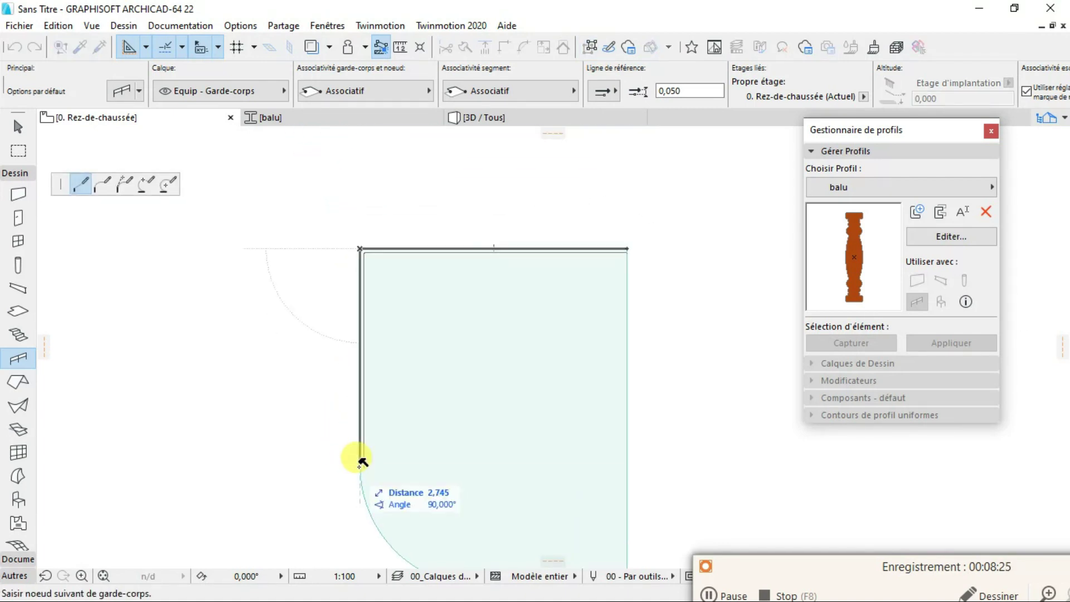
pyautogui.click(360, 466)
pyautogui.scroll(-2, 370, 496)
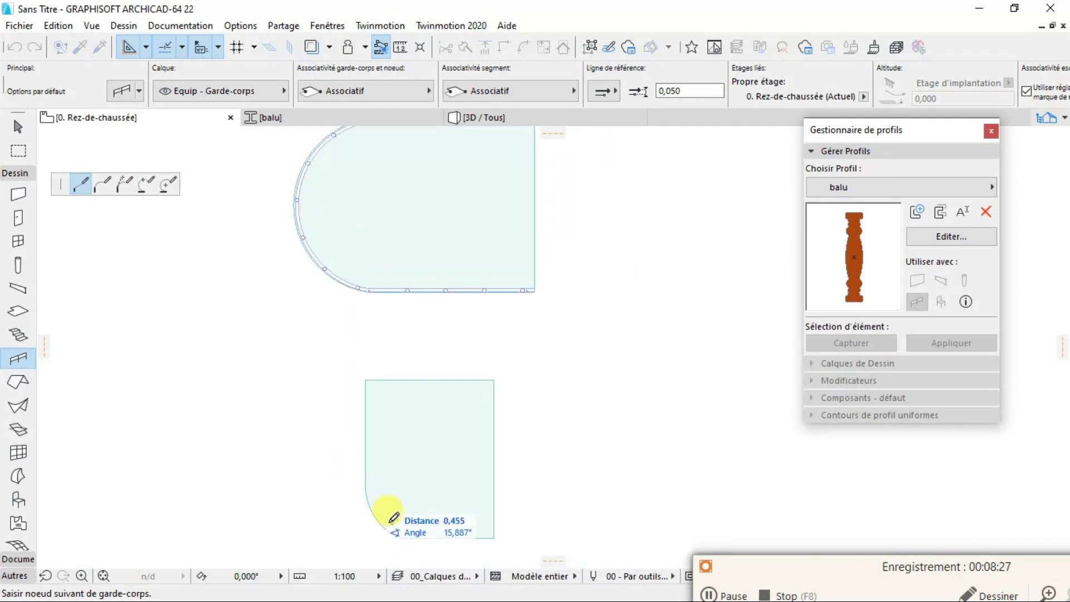
pyautogui.click(401, 537)
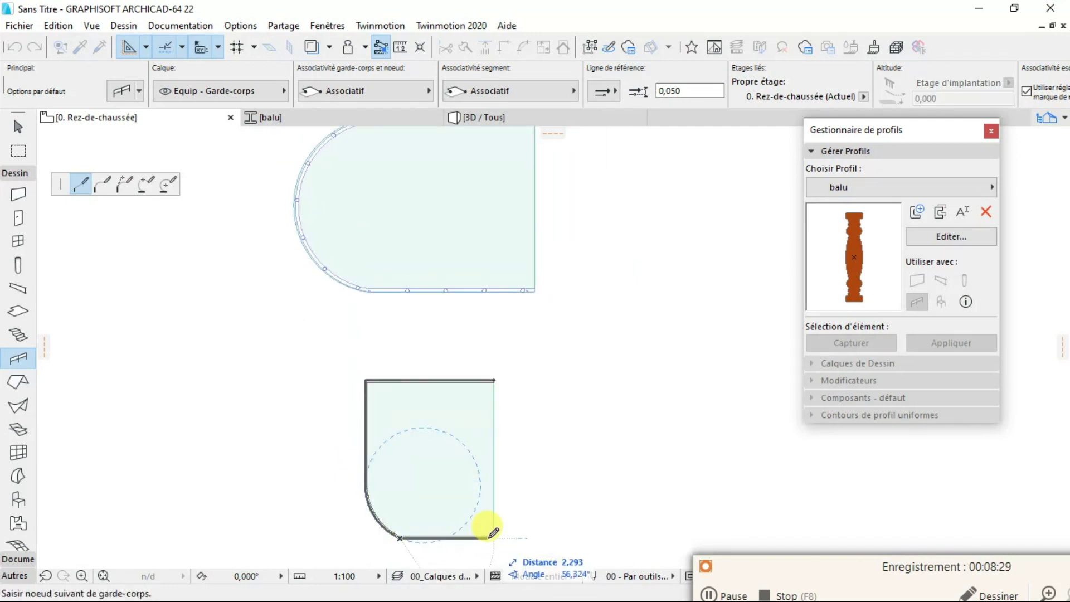
pyautogui.click(494, 537)
pyautogui.rightClick(631, 486)
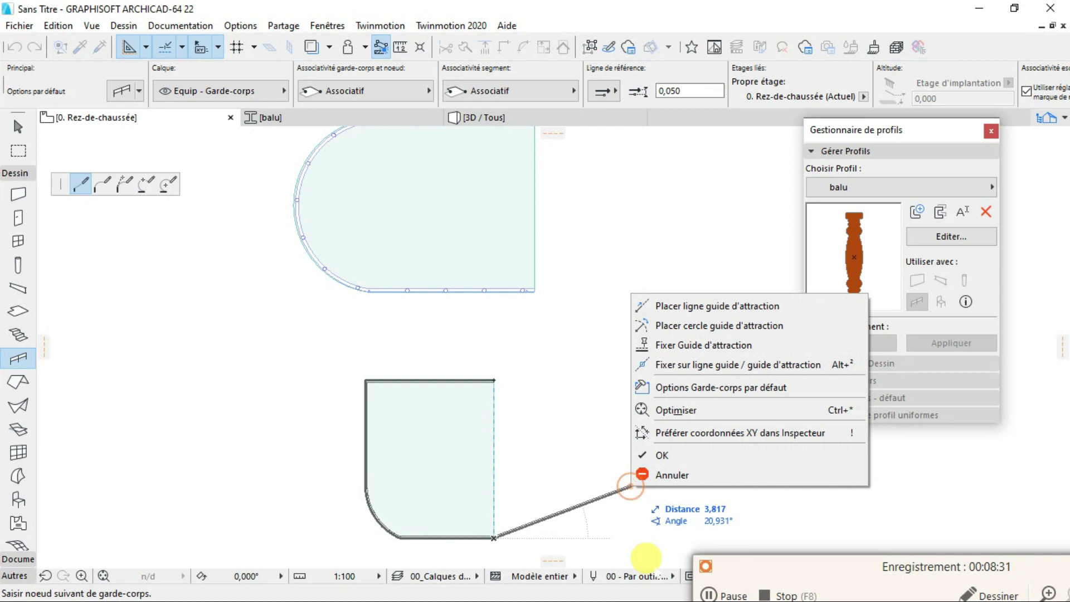
pyautogui.click(658, 452)
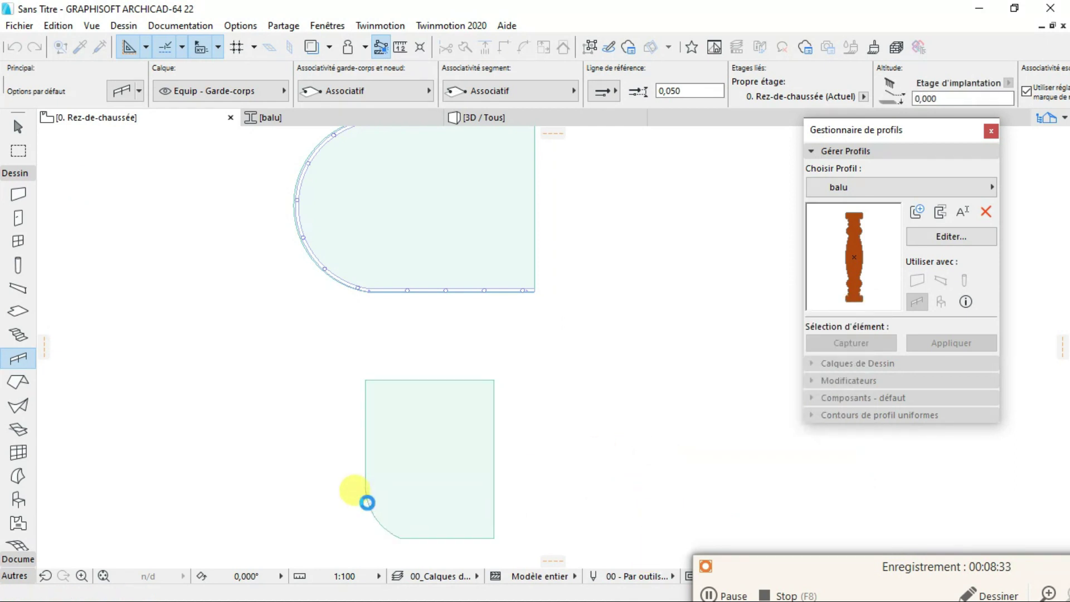
# Examine the new railing's corners, curve and ends around the smaller slab in the floor plan
pyautogui.scroll(2, 359, 493)
pyautogui.scroll(-2, 375, 504)
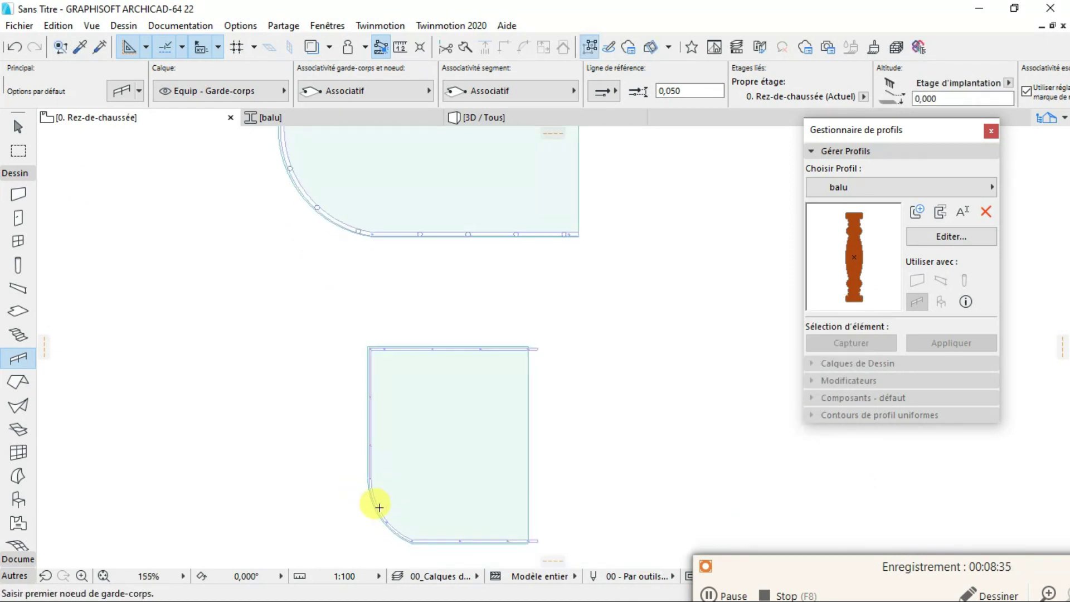
pyautogui.scroll(-2, 484, 423)
pyautogui.scroll(3, 490, 374)
pyautogui.scroll(-5, 489, 390)
pyautogui.scroll(6, 461, 399)
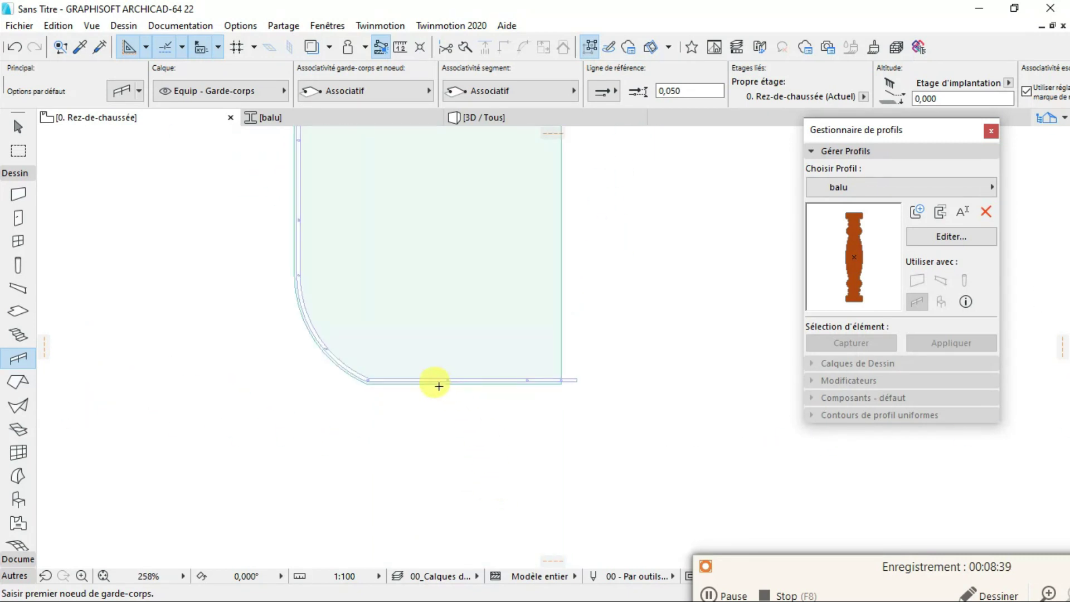
pyautogui.scroll(-4, 420, 372)
pyautogui.scroll(4, 379, 256)
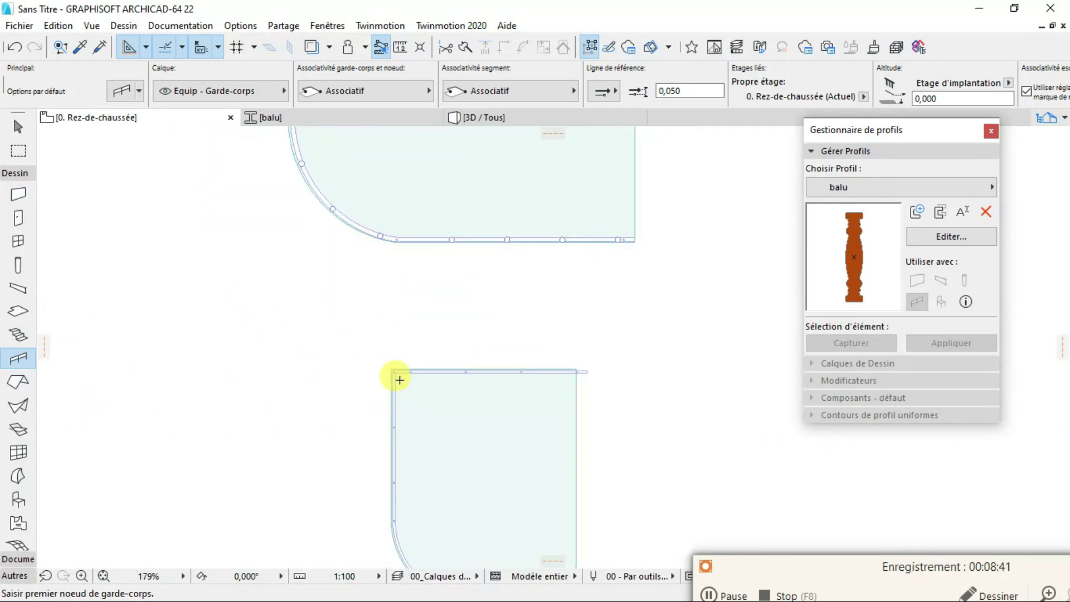
# Select the new railing and inspect it in the 3D view from several sides
pyautogui.press('Escape')
pyautogui.click(398, 390)
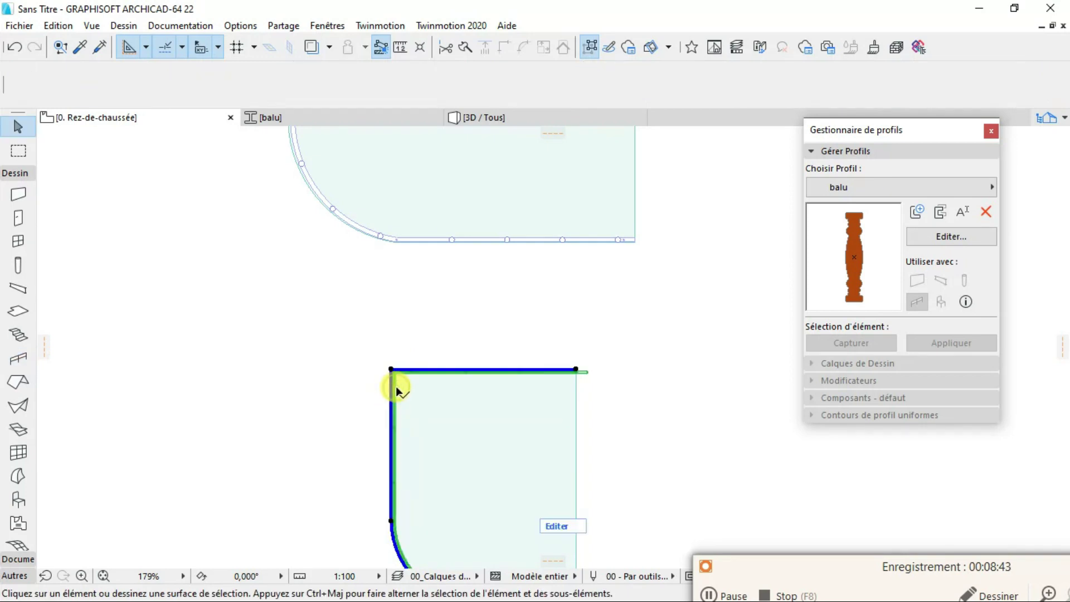
pyautogui.click(482, 113)
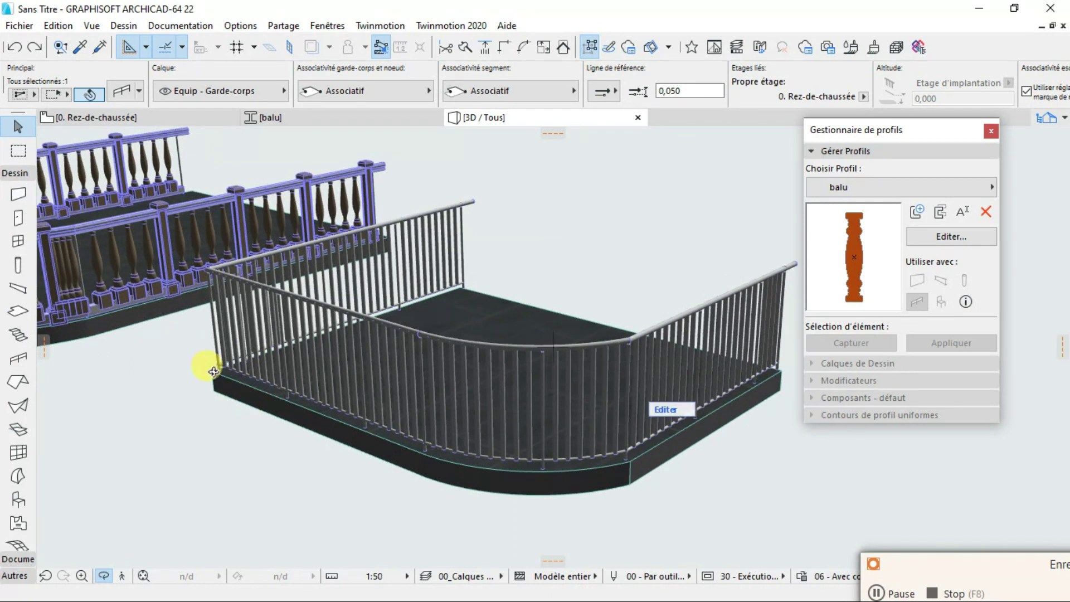
pyautogui.keyDown('shift'); pyautogui.moveTo(208, 363); pyautogui.dragTo(420, 410, button='middle'); pyautogui.keyUp('shift')
pyautogui.keyDown('shift'); pyautogui.moveTo(298, 464); pyautogui.dragTo(331, 439, button='middle'); pyautogui.keyUp('shift')
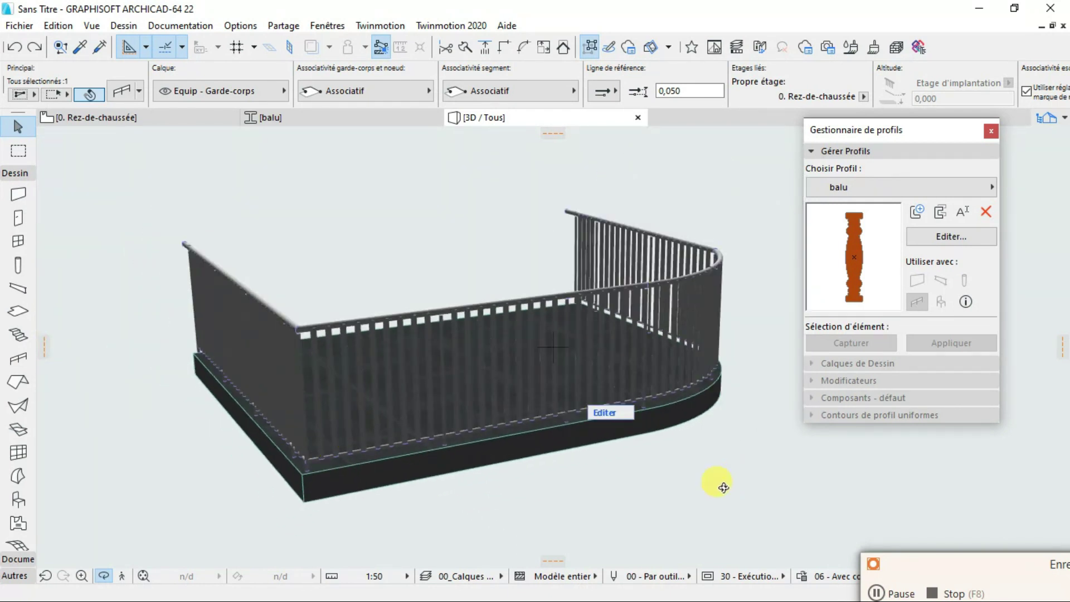
pyautogui.keyDown('shift'); pyautogui.moveTo(716, 485); pyautogui.dragTo(514, 482, button='middle'); pyautogui.keyUp('shift')
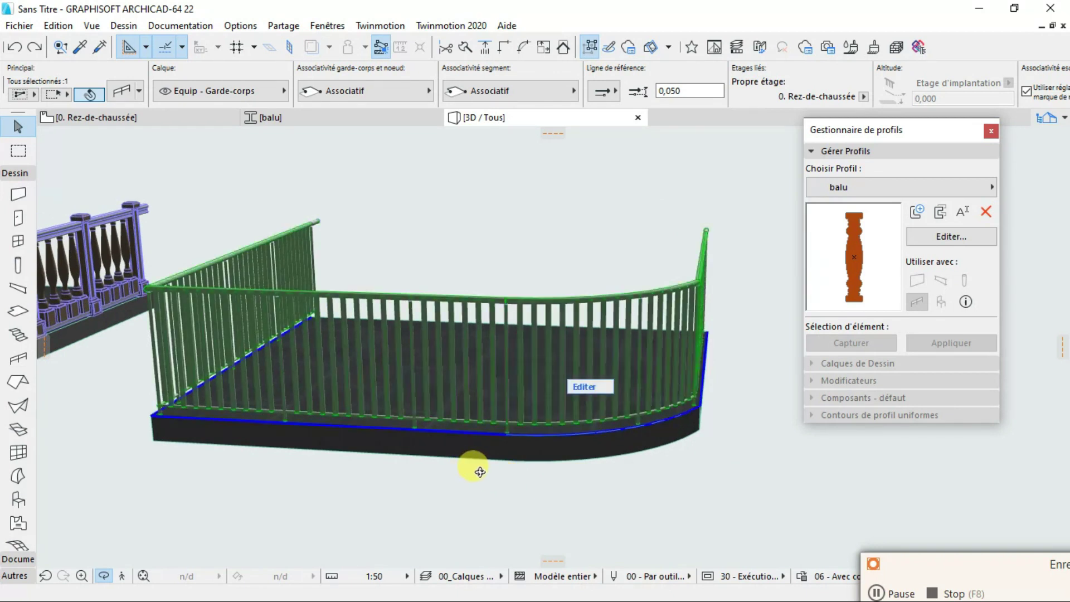
# Open the selected railing's settings and change its baluster type to Poteau par révolution 22
pyautogui.press('Escape')
pyautogui.click(434, 304)
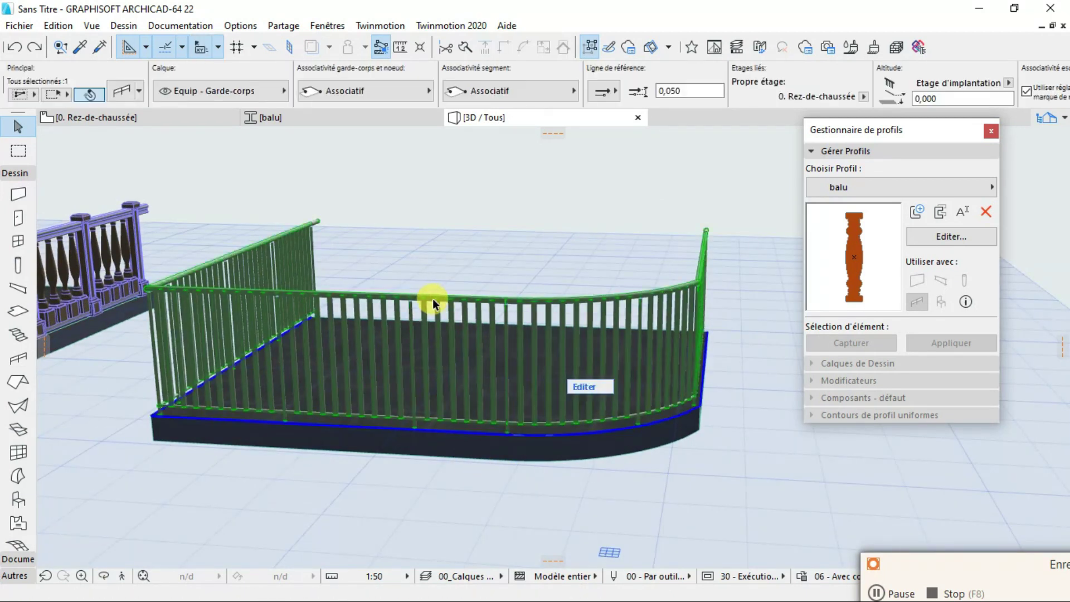
pyautogui.rightClick(434, 303)
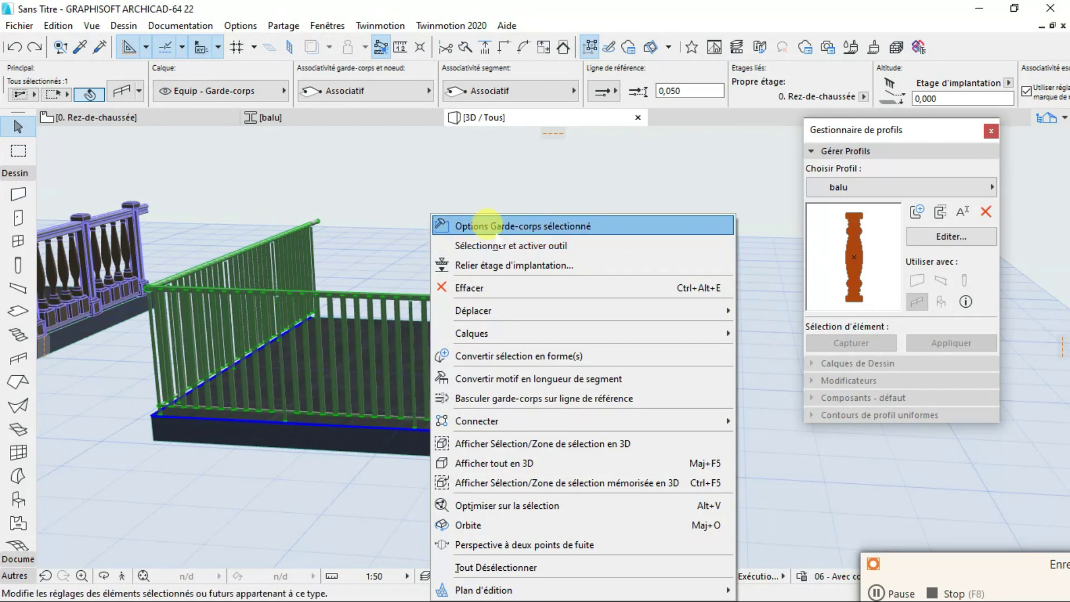
pyautogui.click(489, 223)
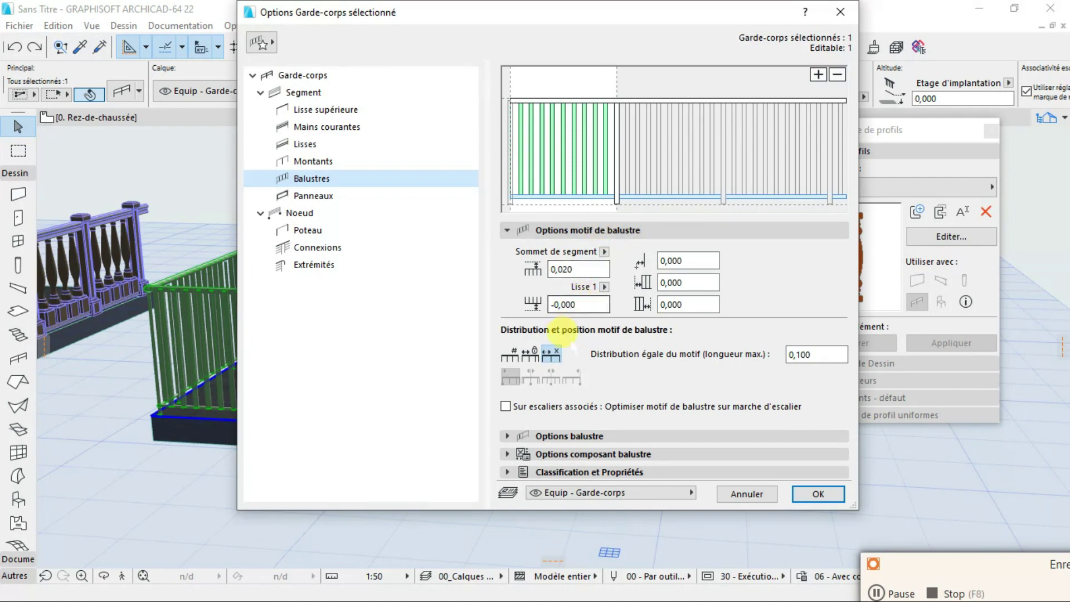
pyautogui.click(564, 437)
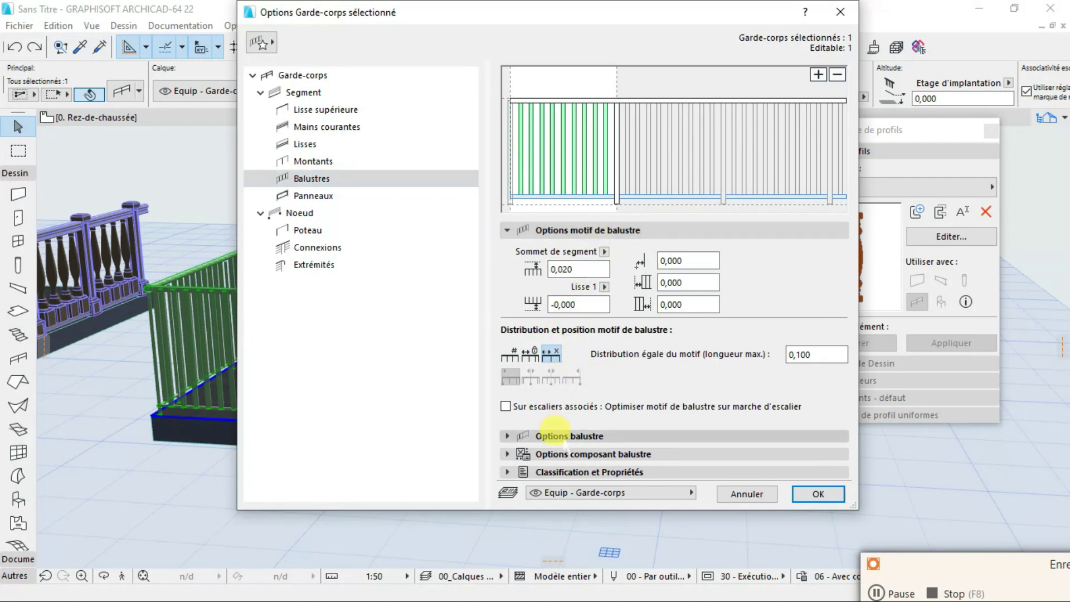
pyautogui.click(710, 272)
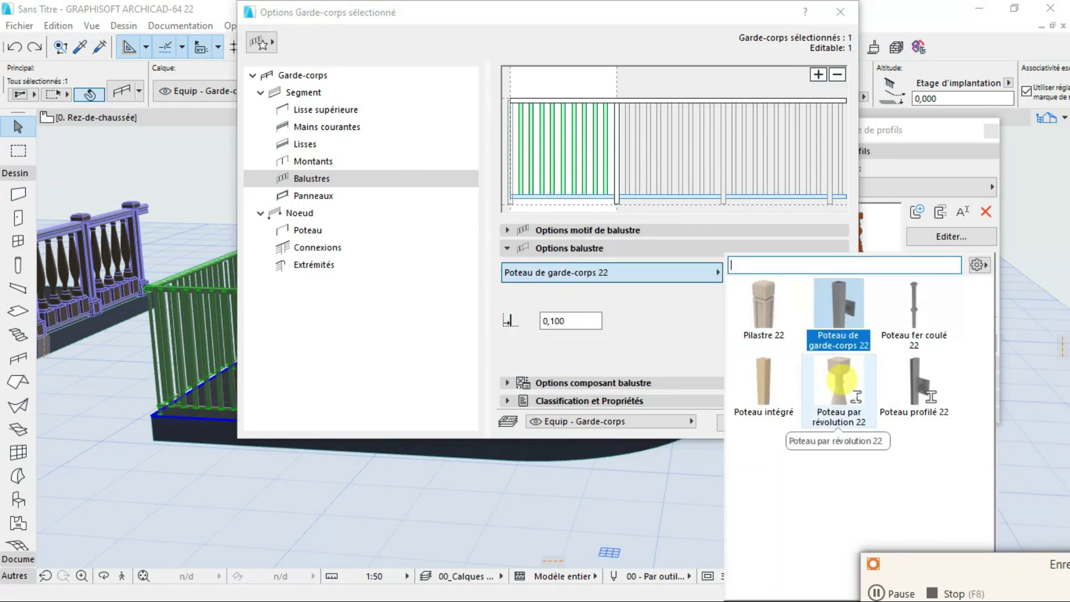
pyautogui.click(839, 382)
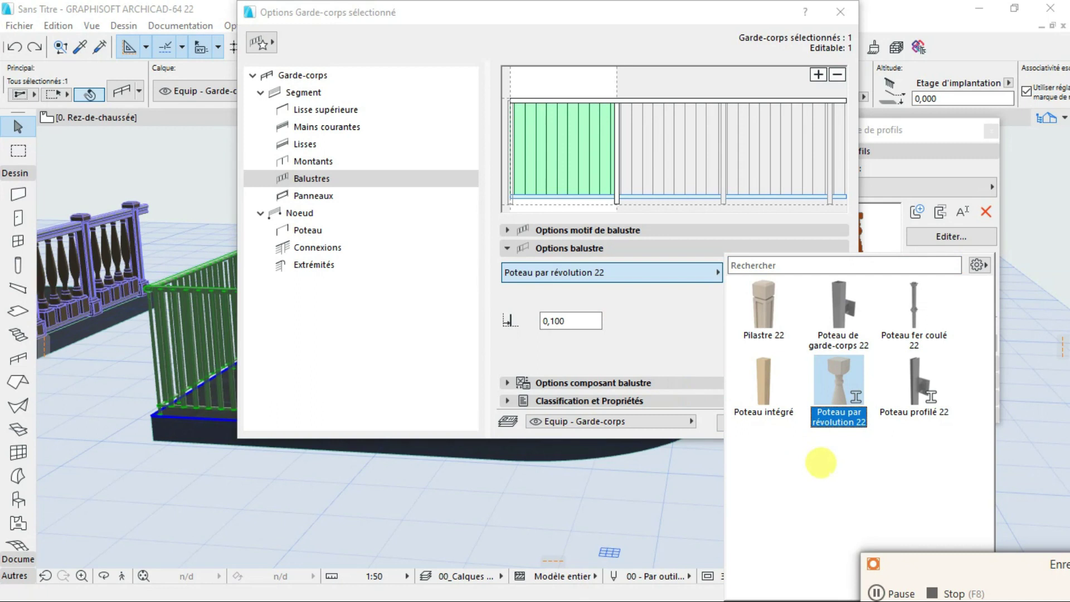
pyautogui.click(545, 223)
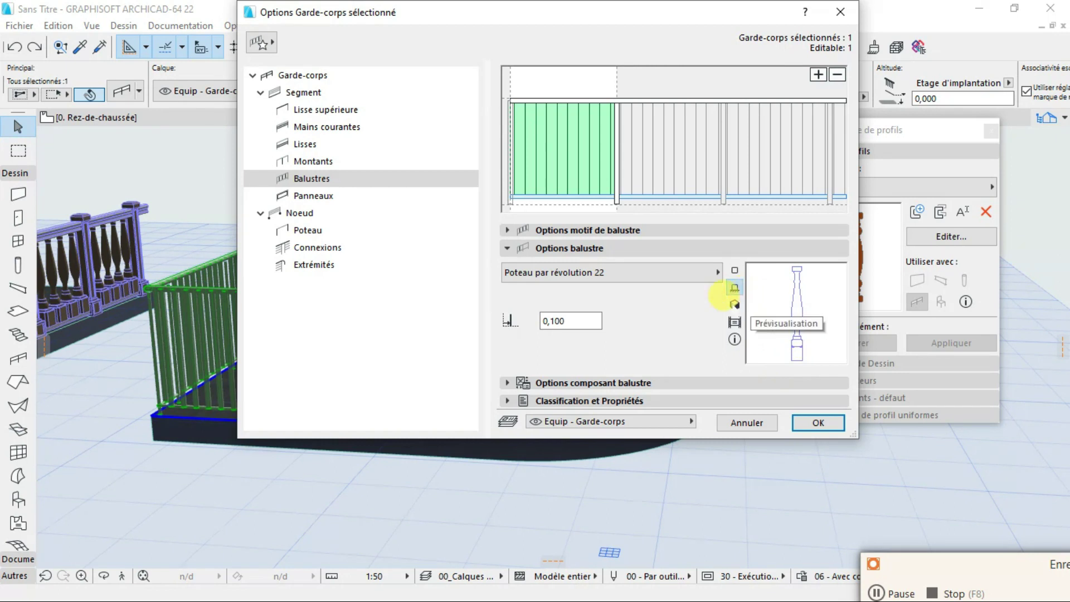
# Set the baluster pattern distribution to divide each segment into 5 divisions
pyautogui.click(557, 231)
pyautogui.click(558, 231)
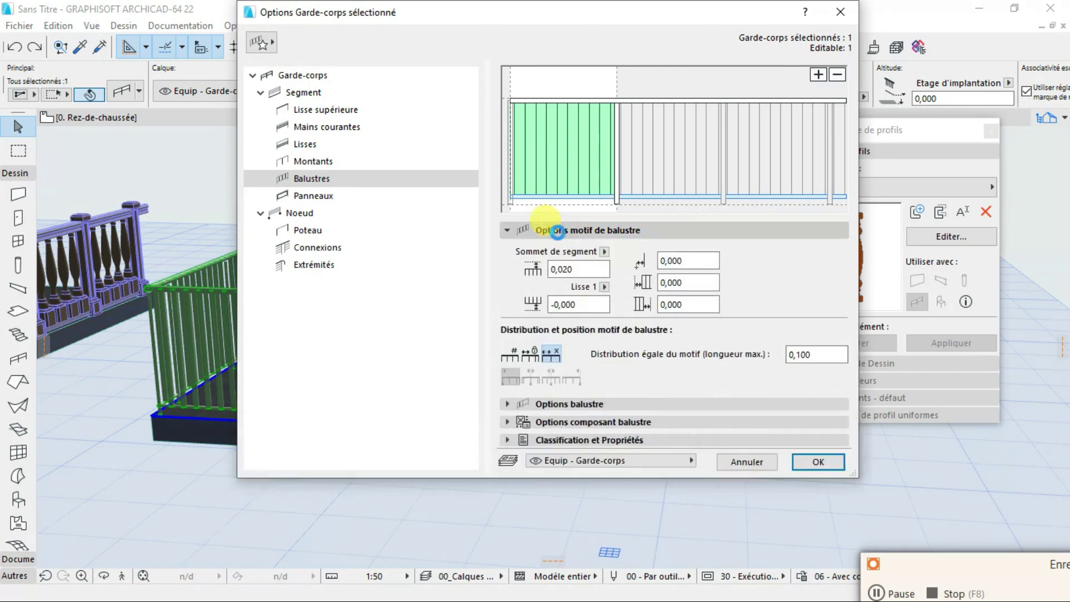
pyautogui.click(563, 231)
pyautogui.click(574, 230)
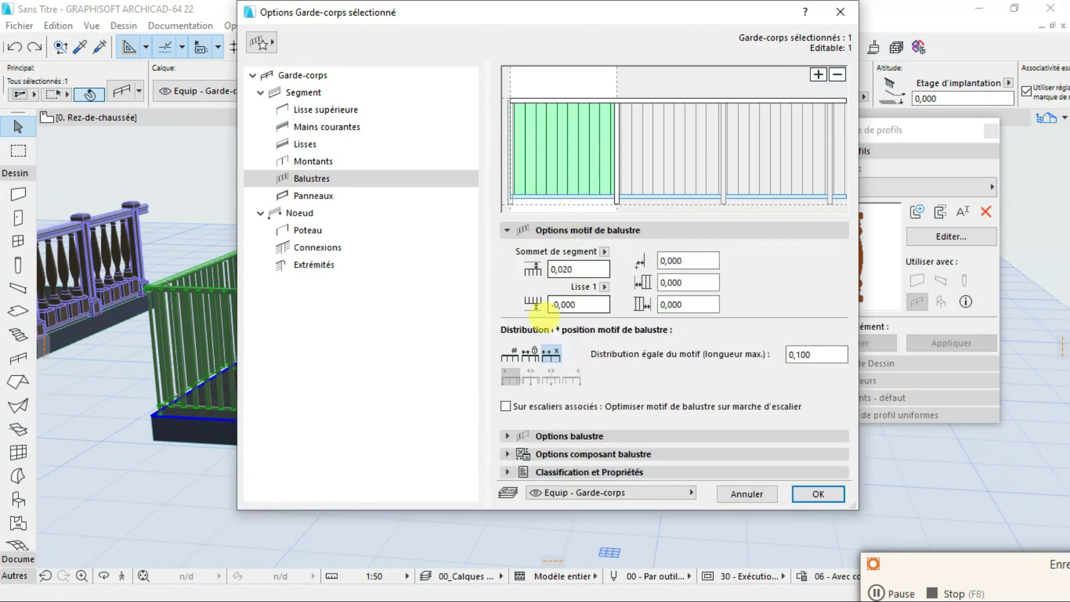
pyautogui.click(508, 352)
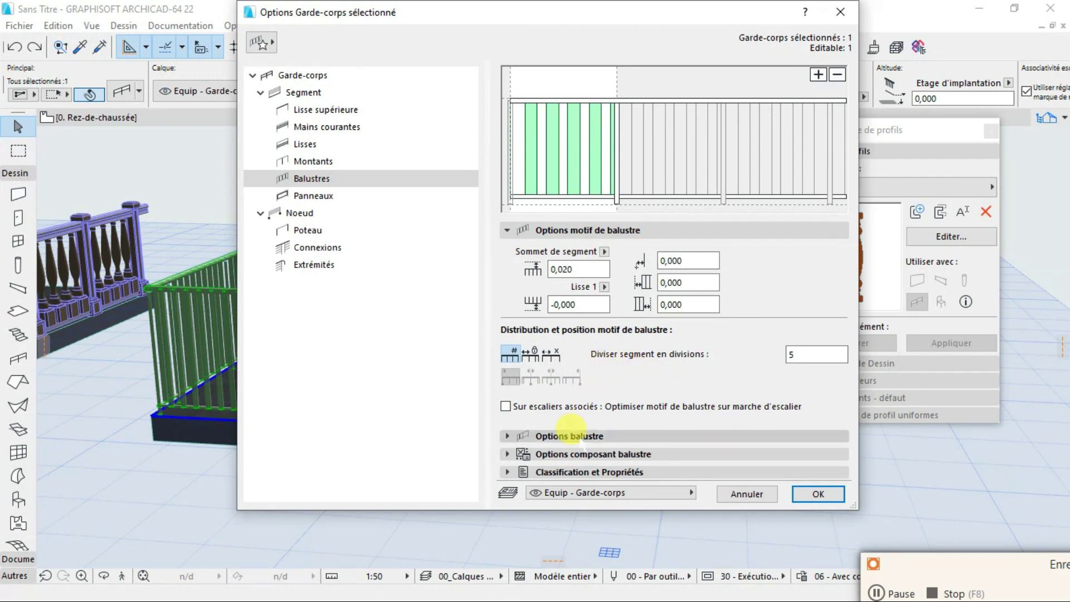
# Remove the balusters' upper and lower ends and assign the balu profile to the revolved shaft
pyautogui.click(551, 436)
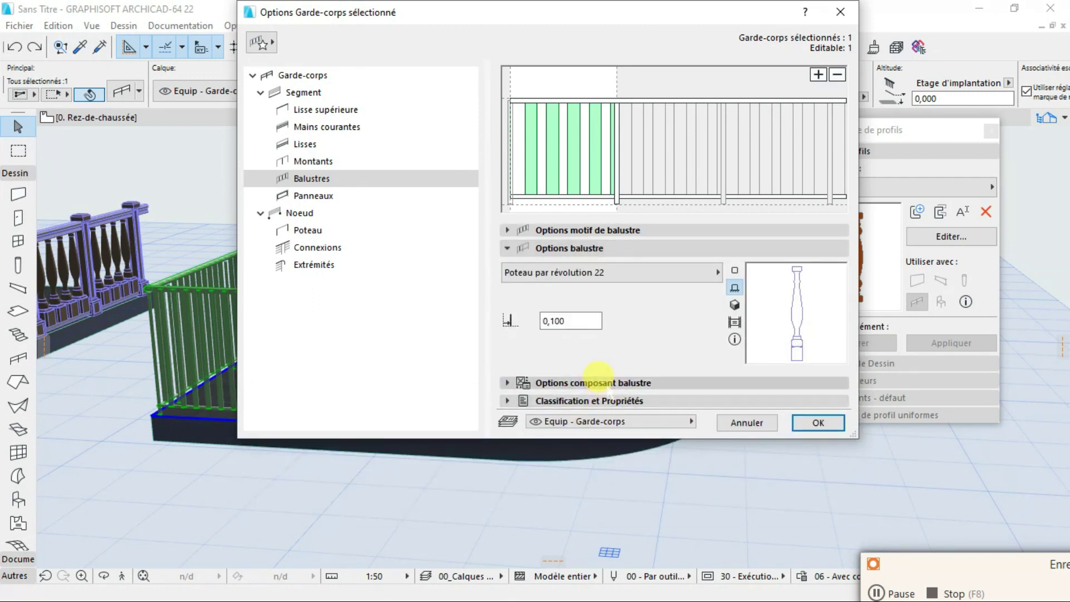
pyautogui.click(588, 383)
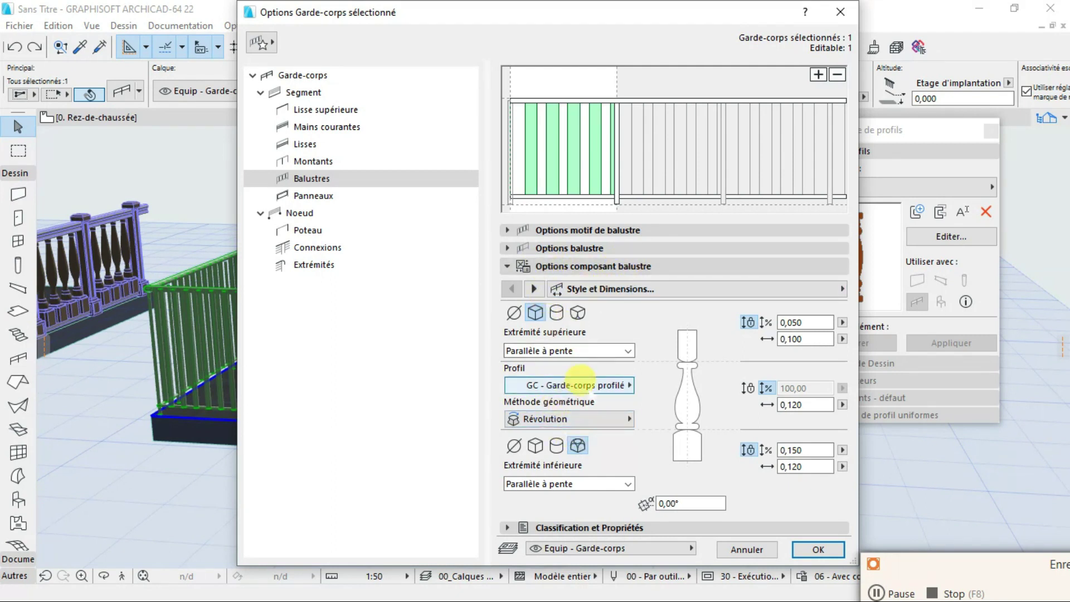
pyautogui.click(513, 313)
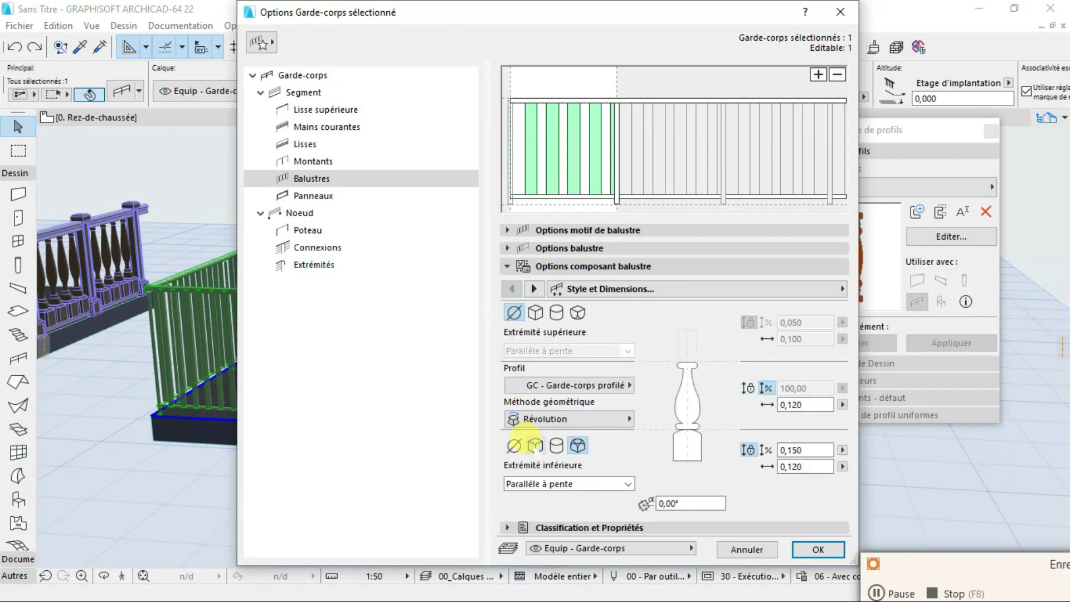
pyautogui.click(513, 446)
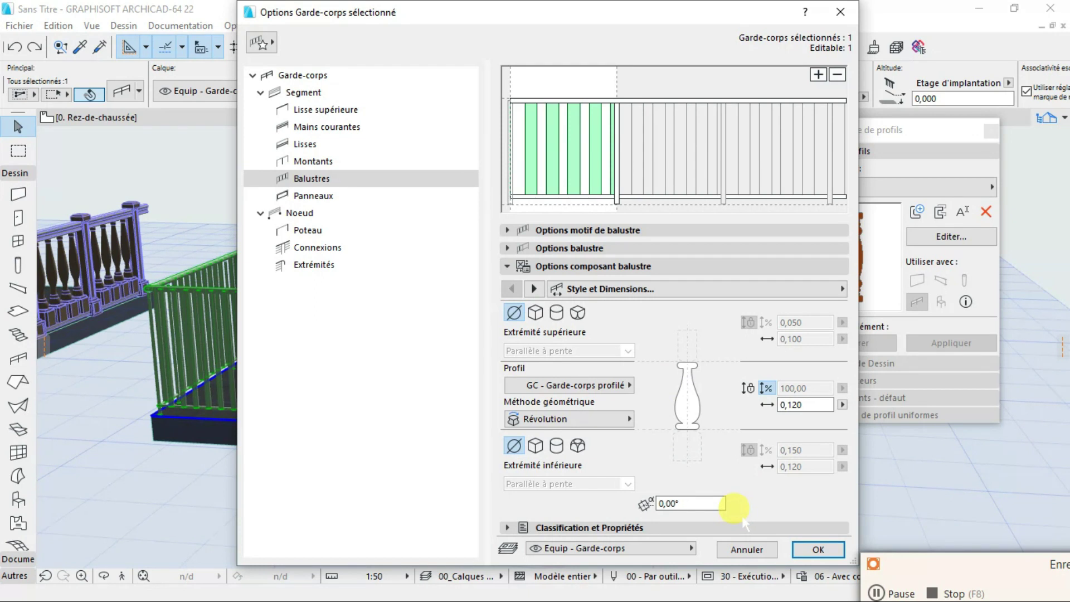
pyautogui.click(600, 383)
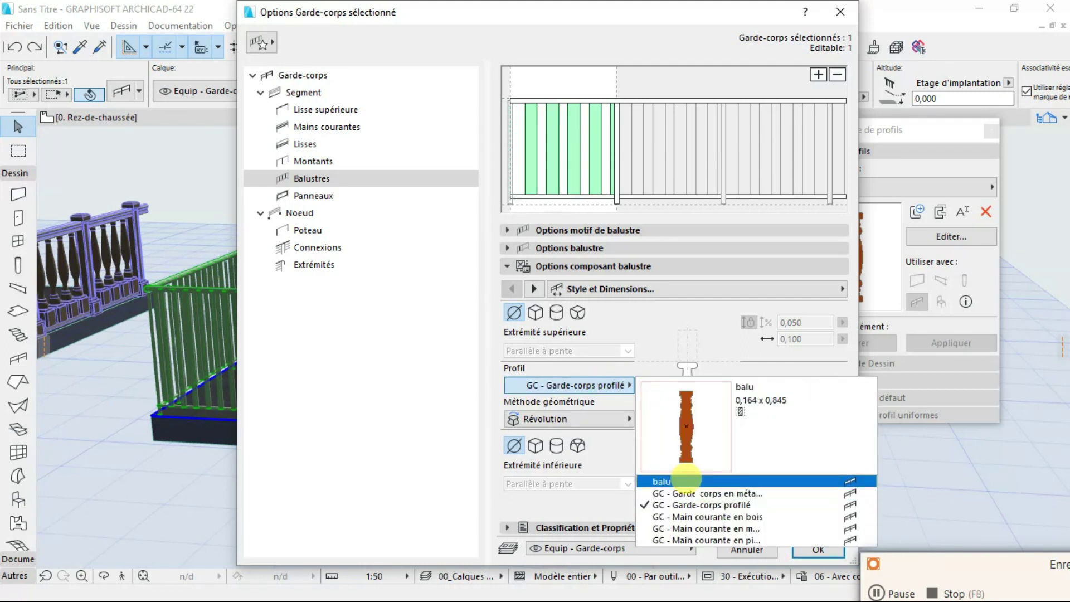
pyautogui.click(686, 481)
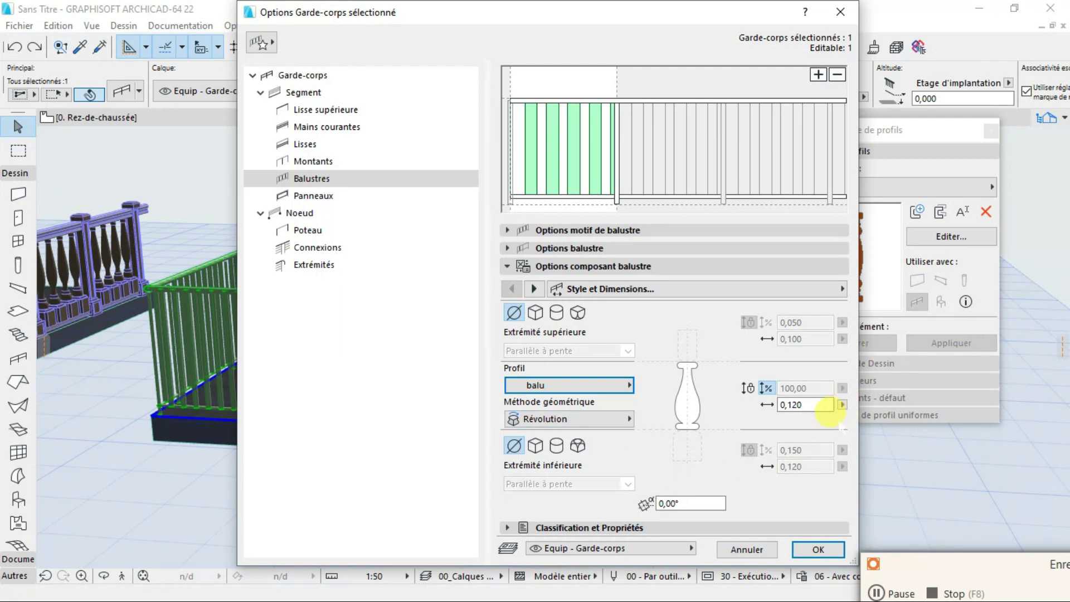
pyautogui.click(818, 549)
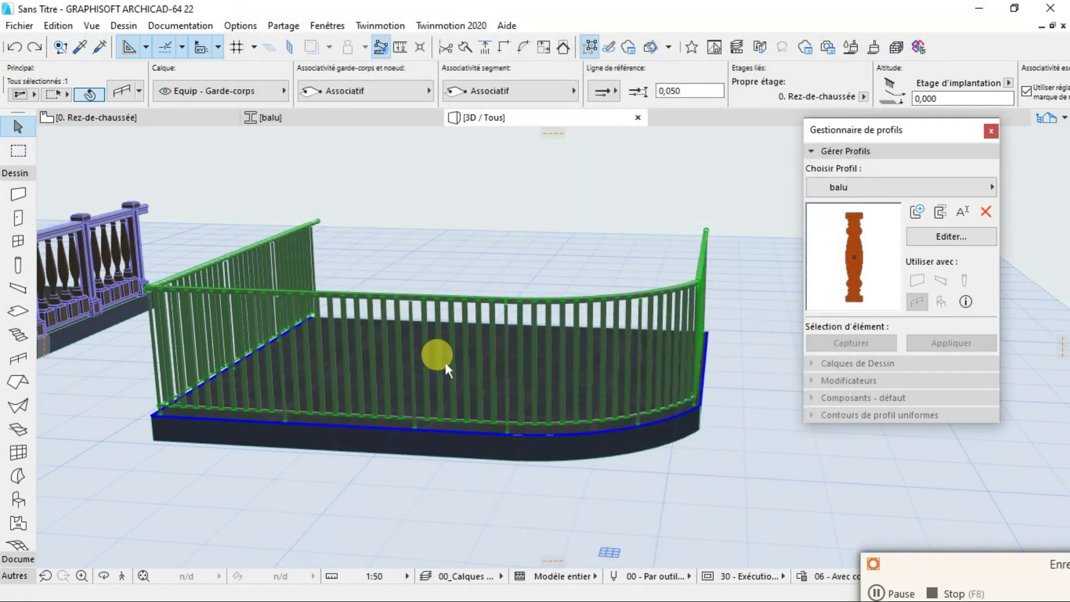
# Inspect the revolved balusters around the slab in the 3D view from another side and at several distances
pyautogui.press('Escape')
pyautogui.scroll(3, 454, 362)
pyautogui.click(457, 365)
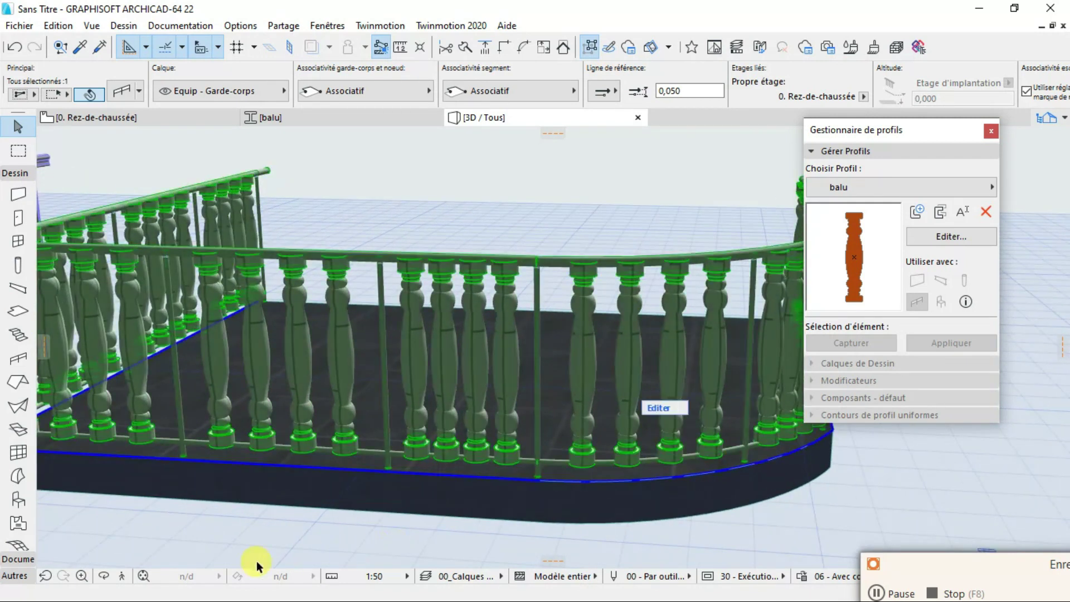
pyautogui.moveTo(104, 576); pyautogui.dragTo(394, 372)
pyautogui.moveTo(310, 410); pyautogui.dragTo(535, 413)
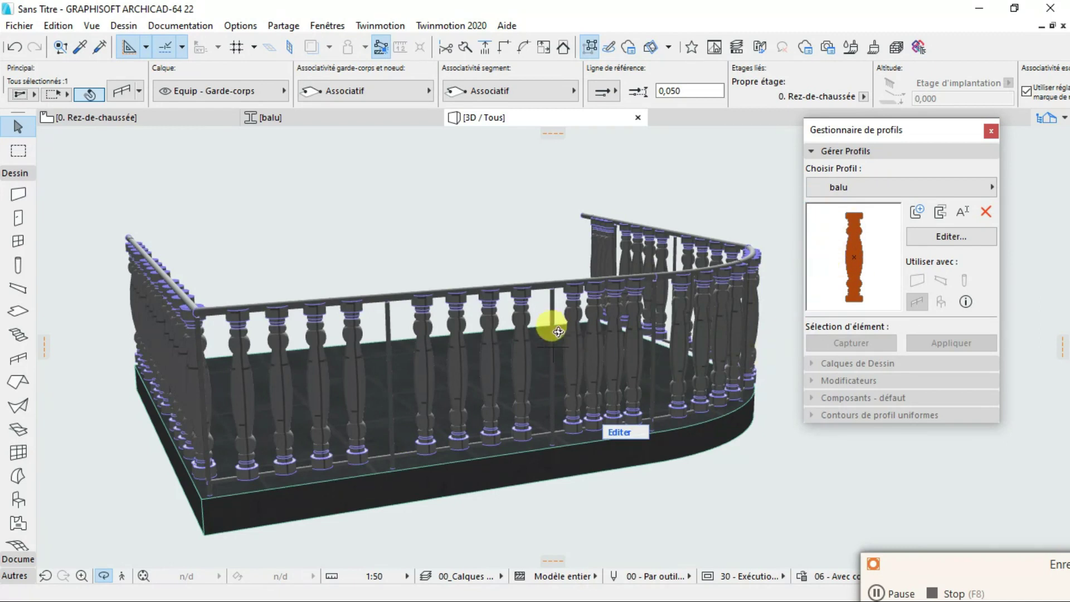
pyautogui.scroll(3, 542, 320)
pyautogui.scroll(-4, 544, 327)
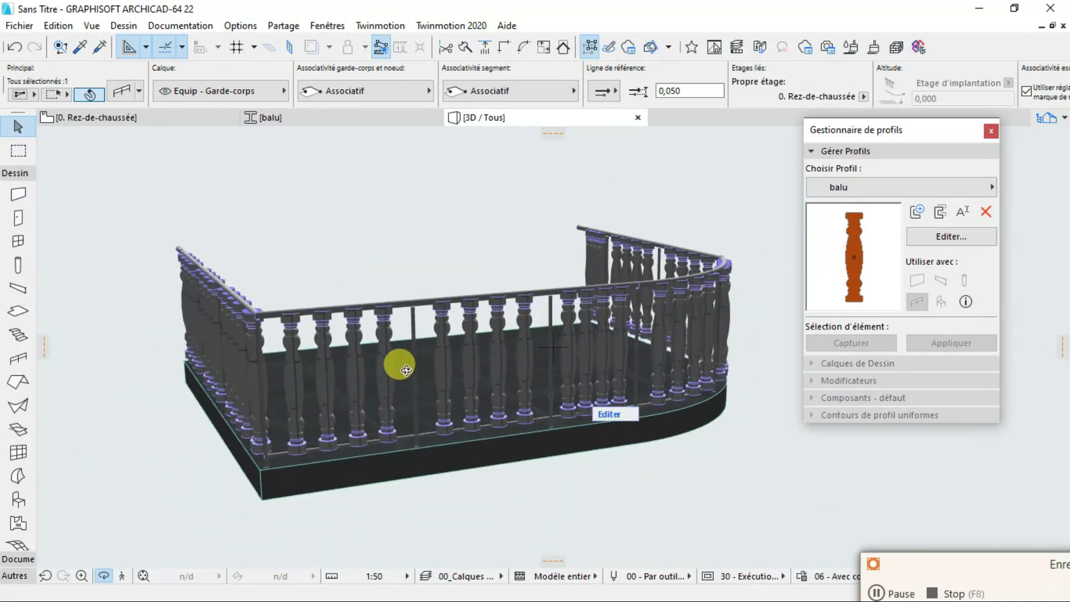
pyautogui.scroll(4, 382, 363)
pyautogui.scroll(1, 381, 359)
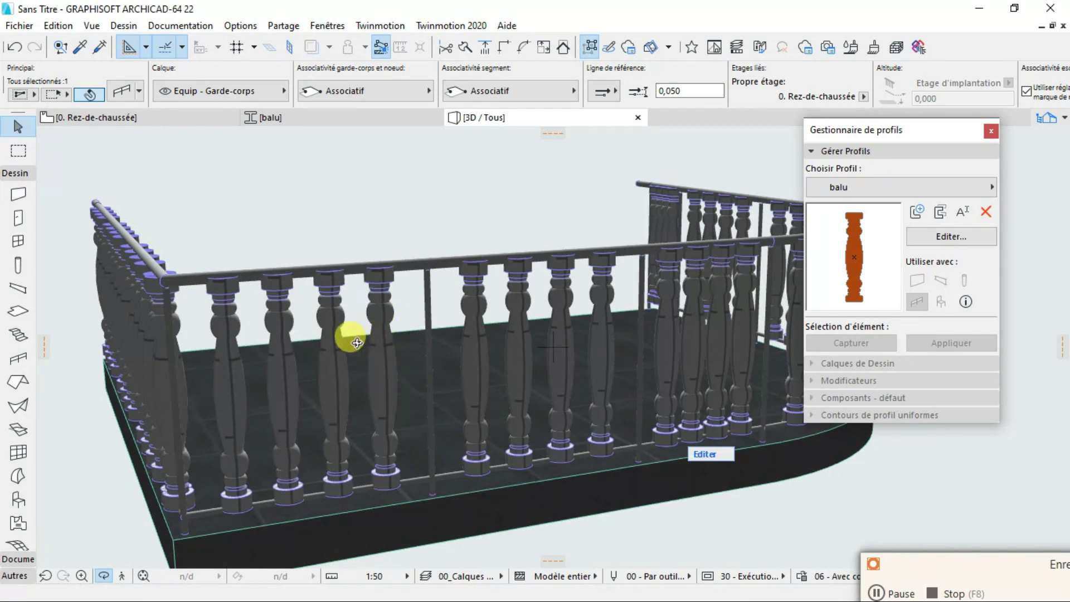
# Give the selected railing's balusters square block ends at both the top and the bottom
pyautogui.click(351, 337)
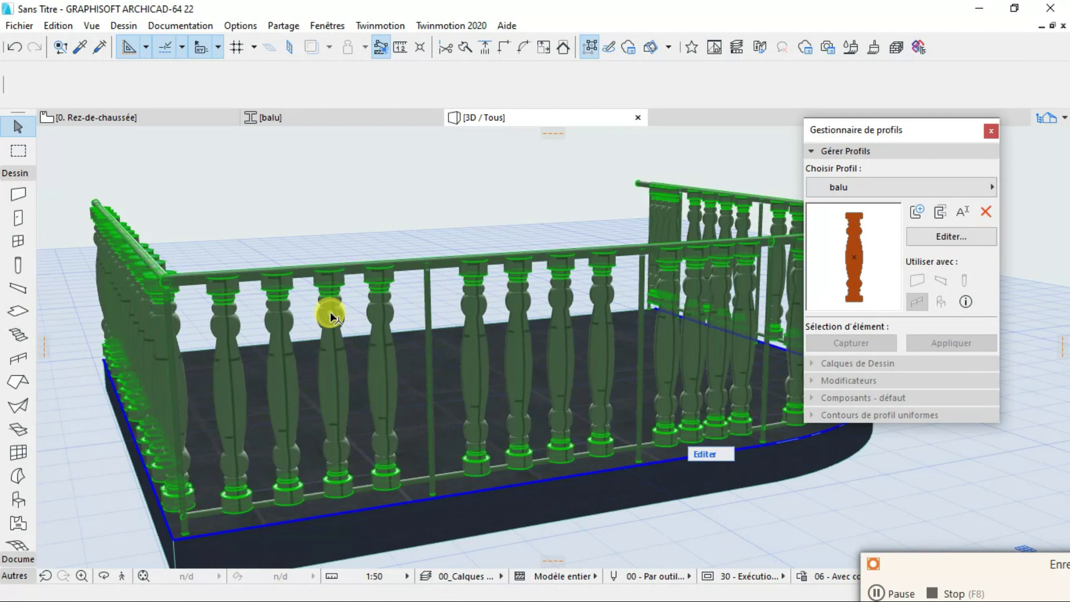
pyautogui.rightClick(320, 315)
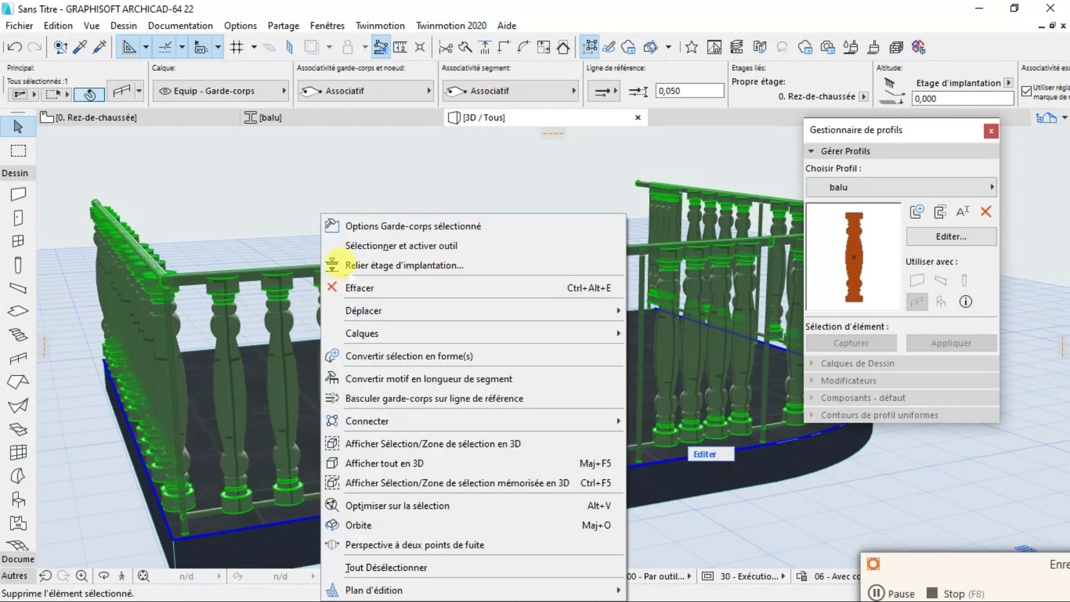
pyautogui.click(357, 227)
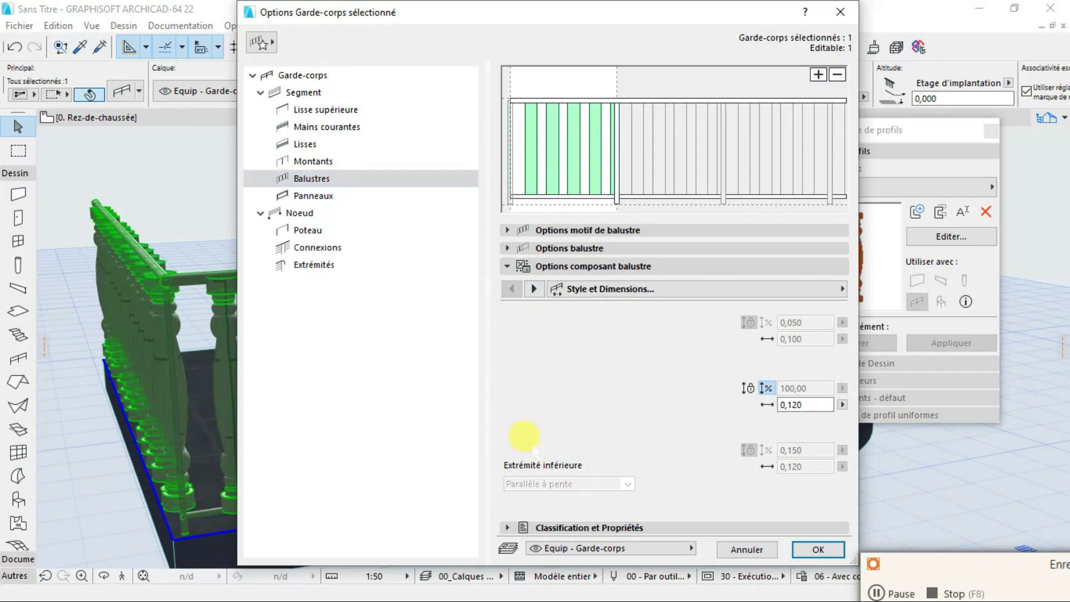
pyautogui.click(534, 445)
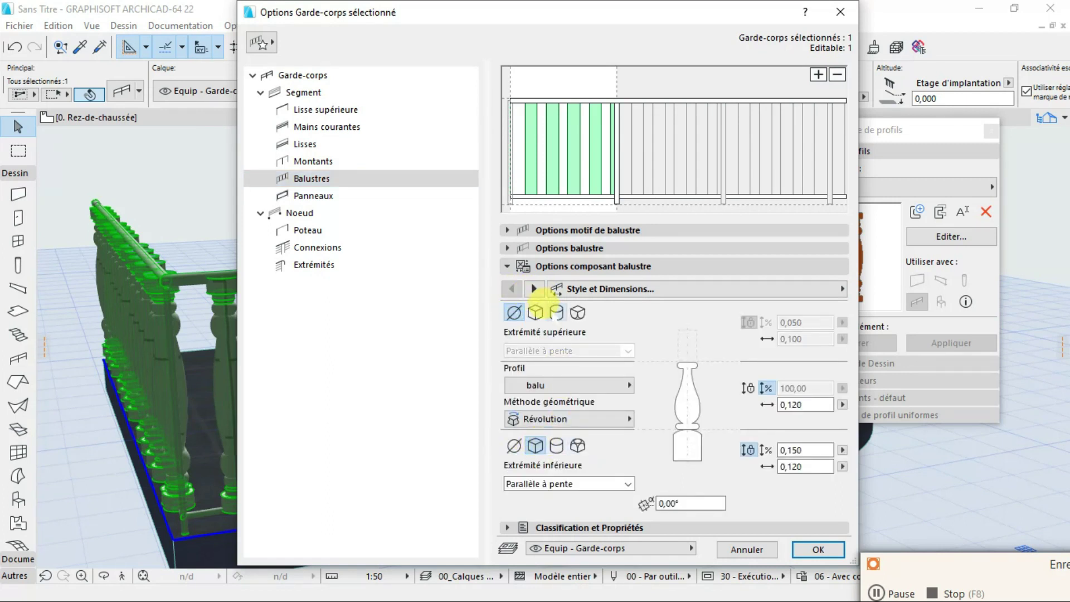
pyautogui.click(534, 312)
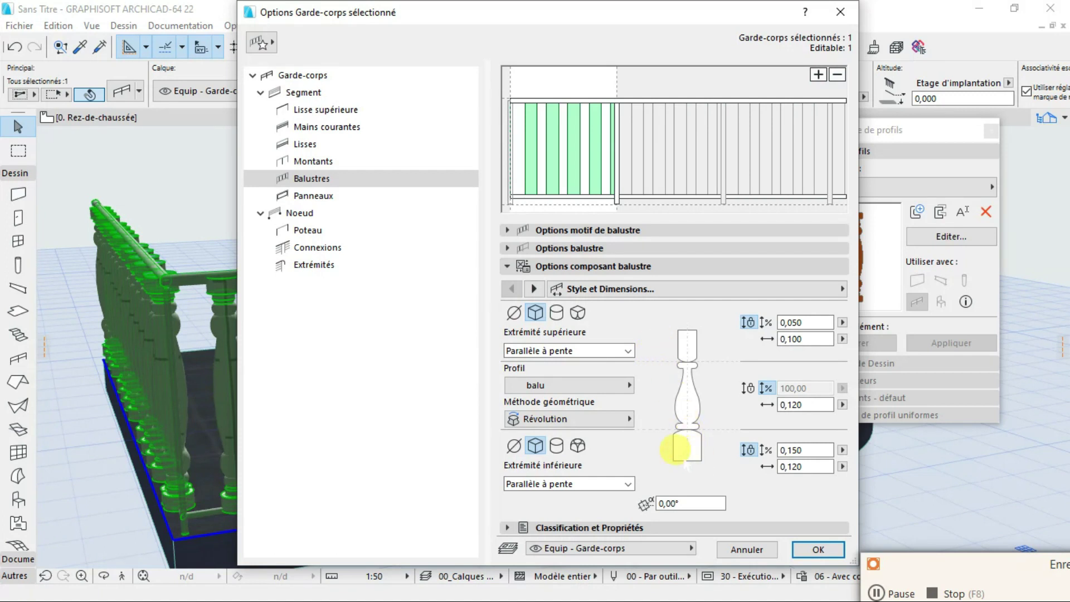
pyautogui.click(815, 550)
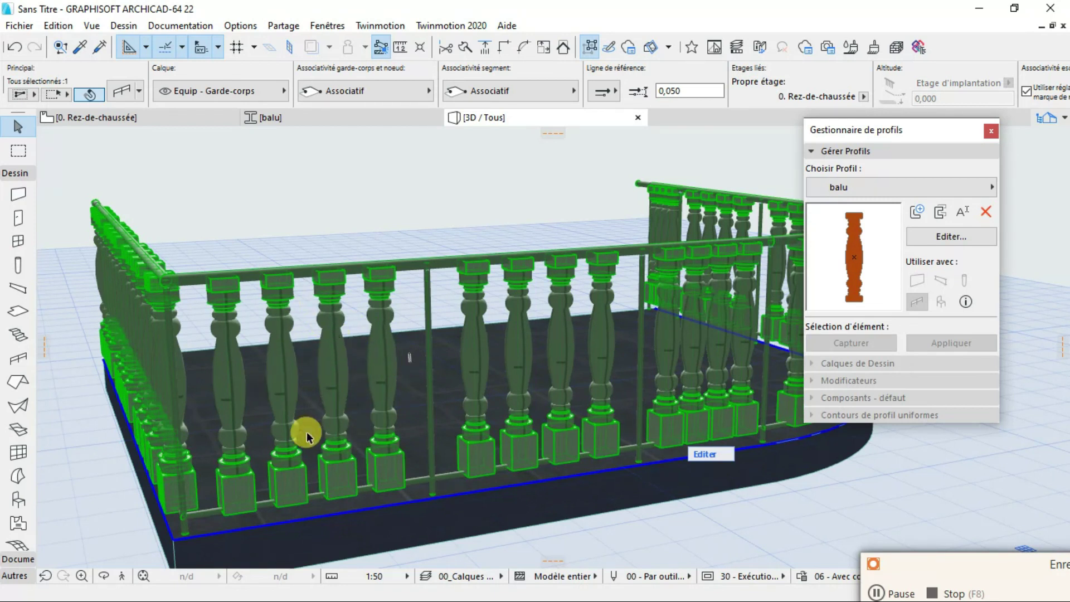
# Fit both railings in the 3D view and inspect the new railing's block-ended balusters beside the neighbouring railing
pyautogui.click(143, 575)
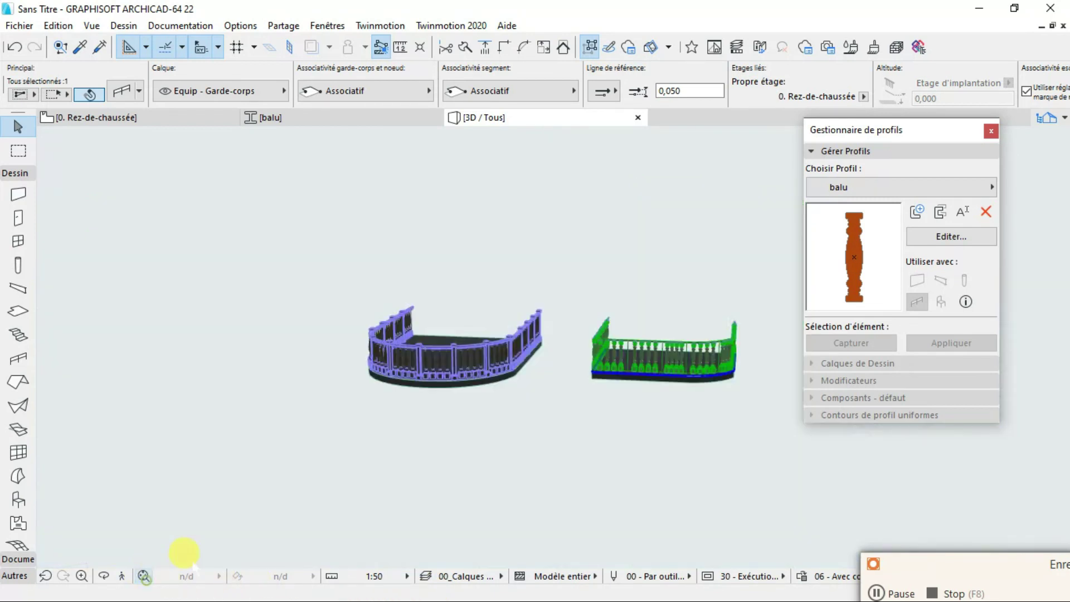
pyautogui.click(653, 378)
pyautogui.scroll(3, 653, 379)
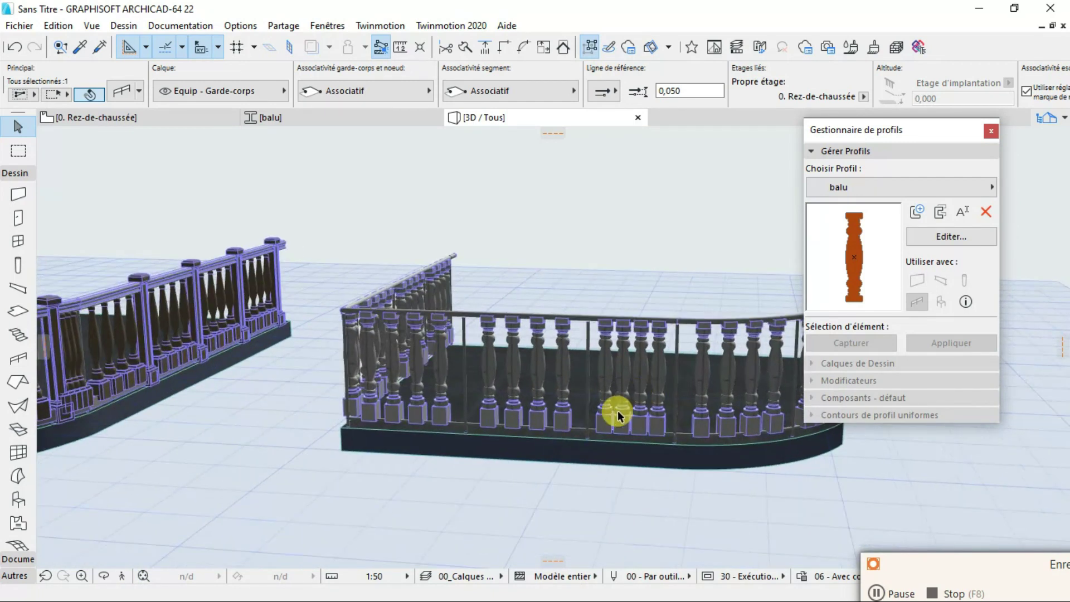
pyautogui.click(544, 494)
pyautogui.scroll(1, 517, 395)
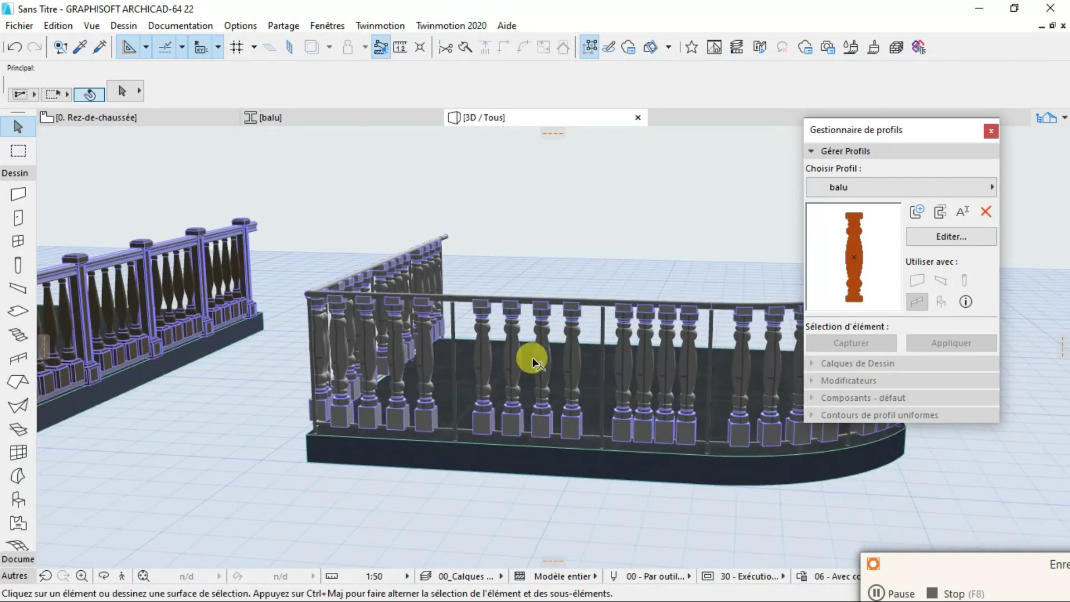
pyautogui.scroll(1, 531, 358)
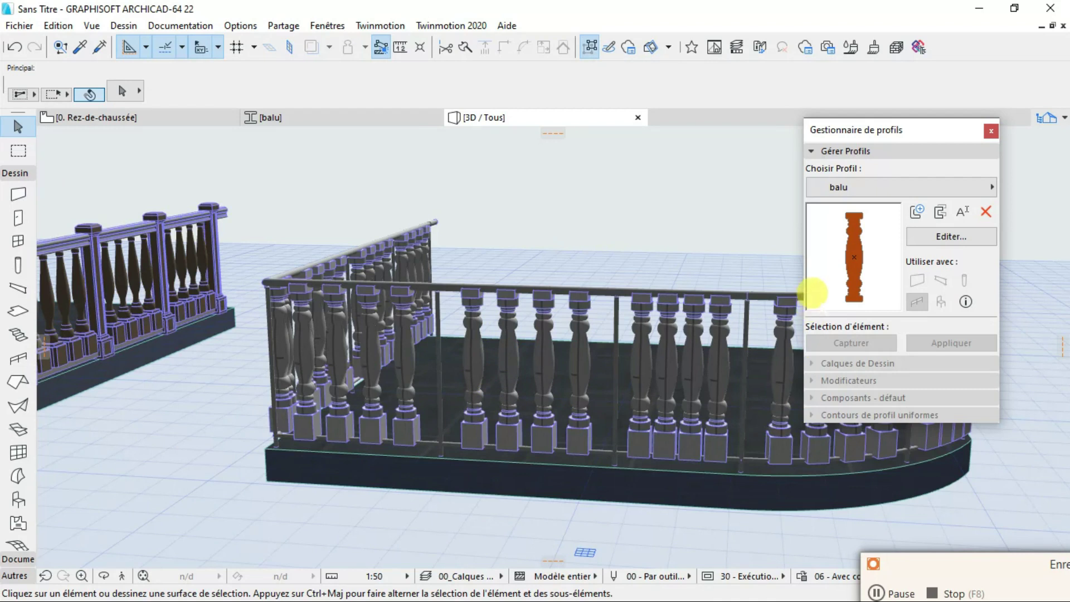
pyautogui.click(894, 582)
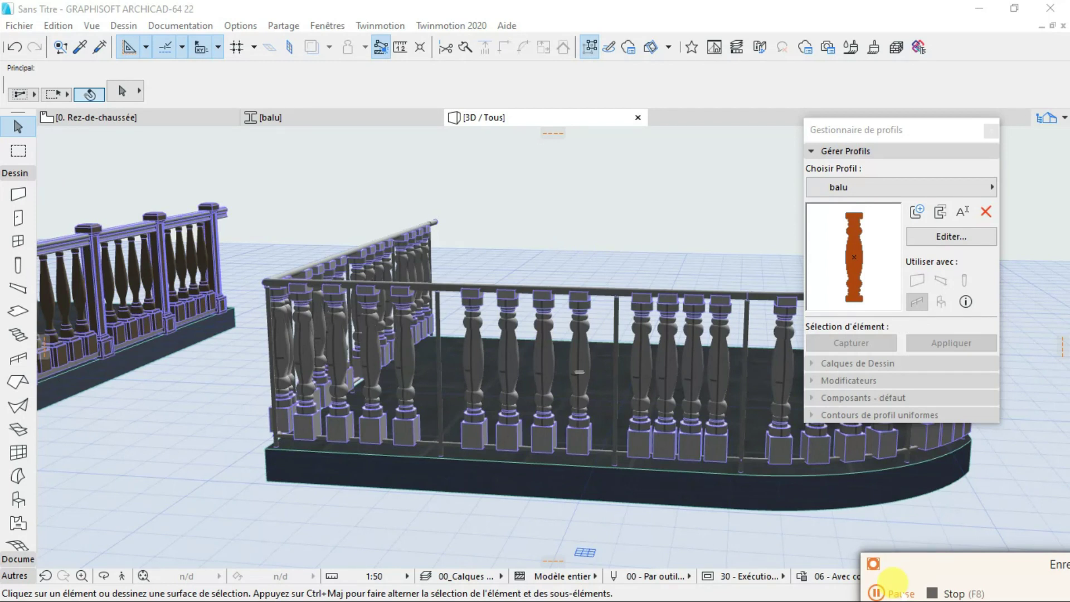
# Examine the square blocks at the foot of the balusters up close
pyautogui.scroll(3, 530, 378)
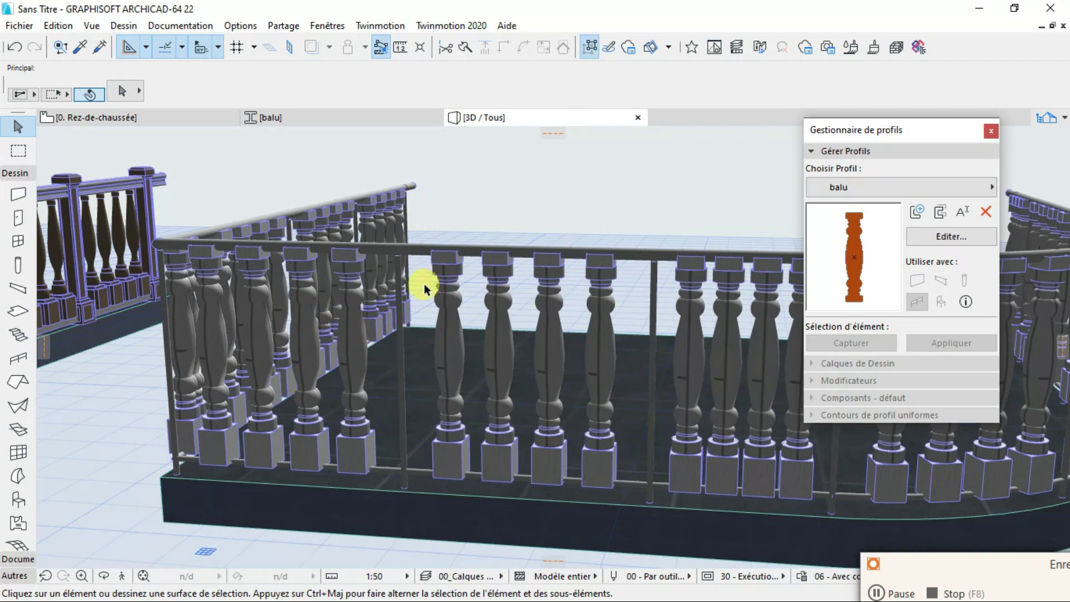
pyautogui.rightClick(443, 255)
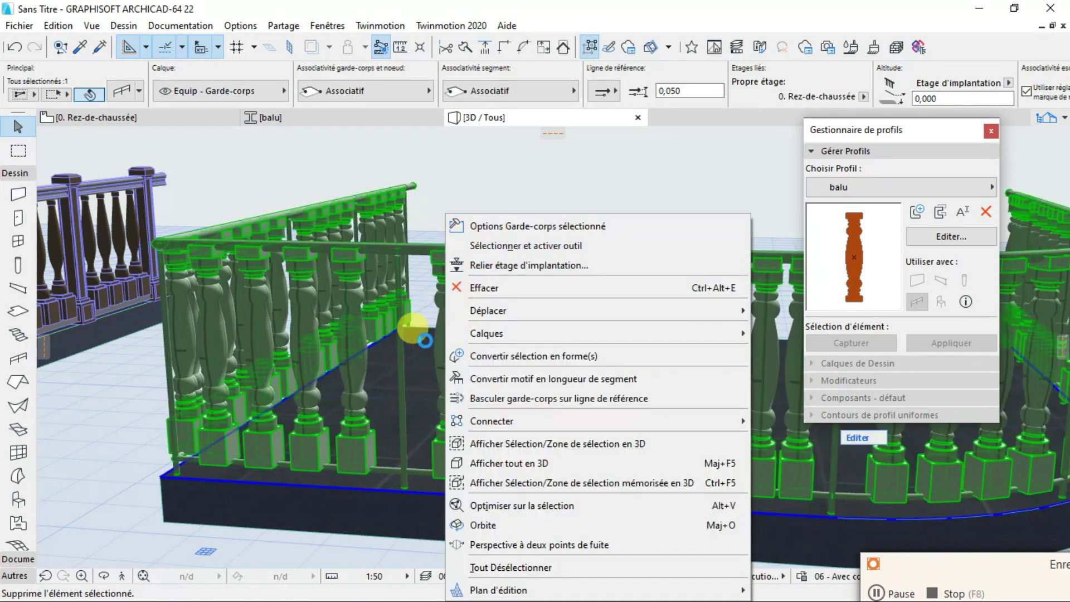
pyautogui.click(426, 339)
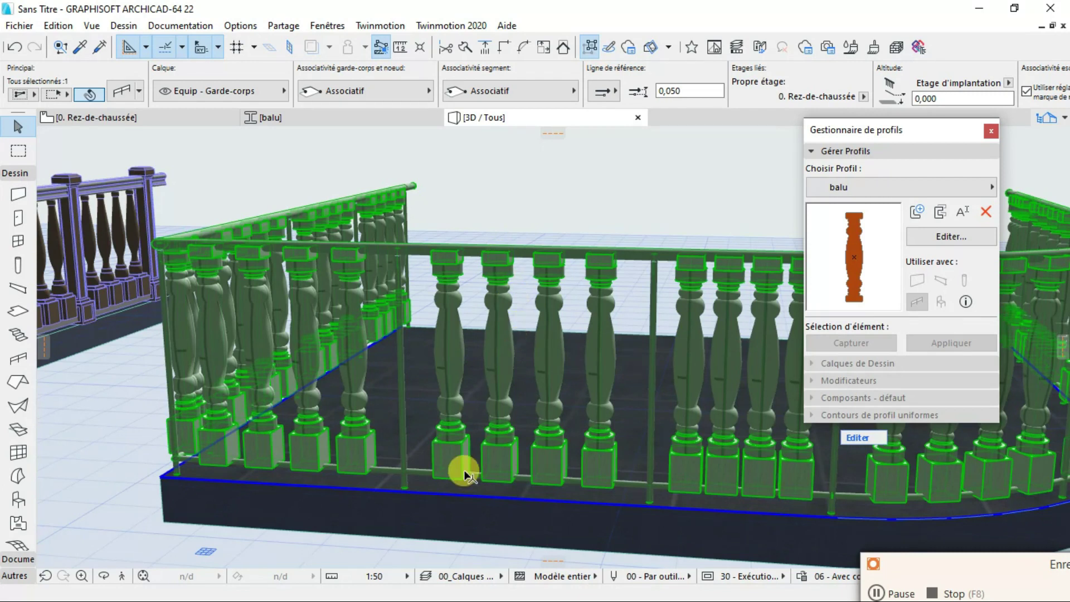
pyautogui.press('Escape')
pyautogui.scroll(6, 485, 471)
pyautogui.scroll(2, 531, 449)
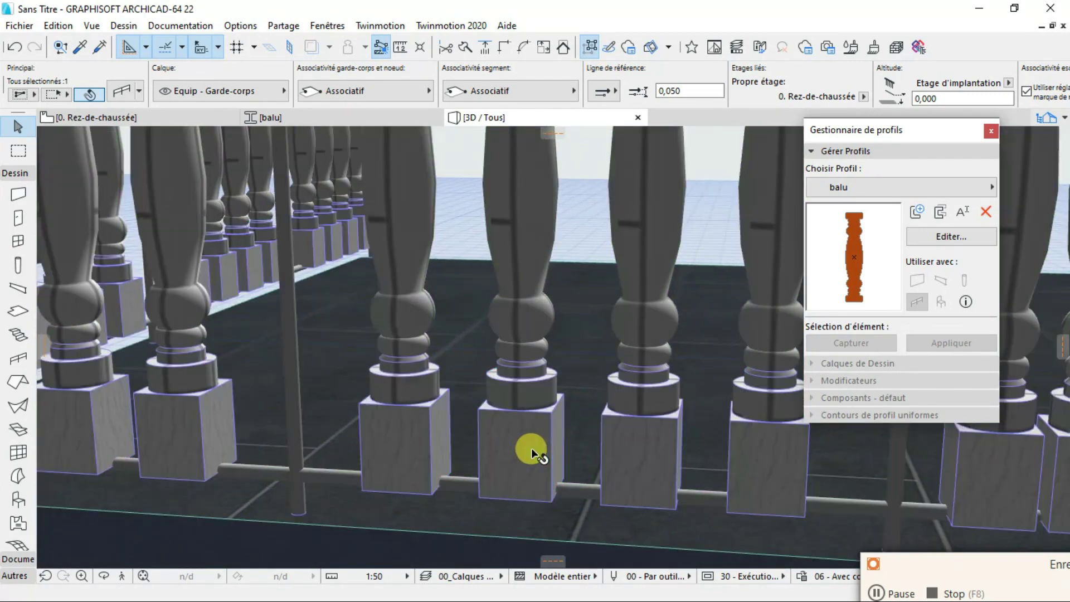
# Change the lower end of the selected railing's balusters to the chamfered block shape
pyautogui.click(530, 448)
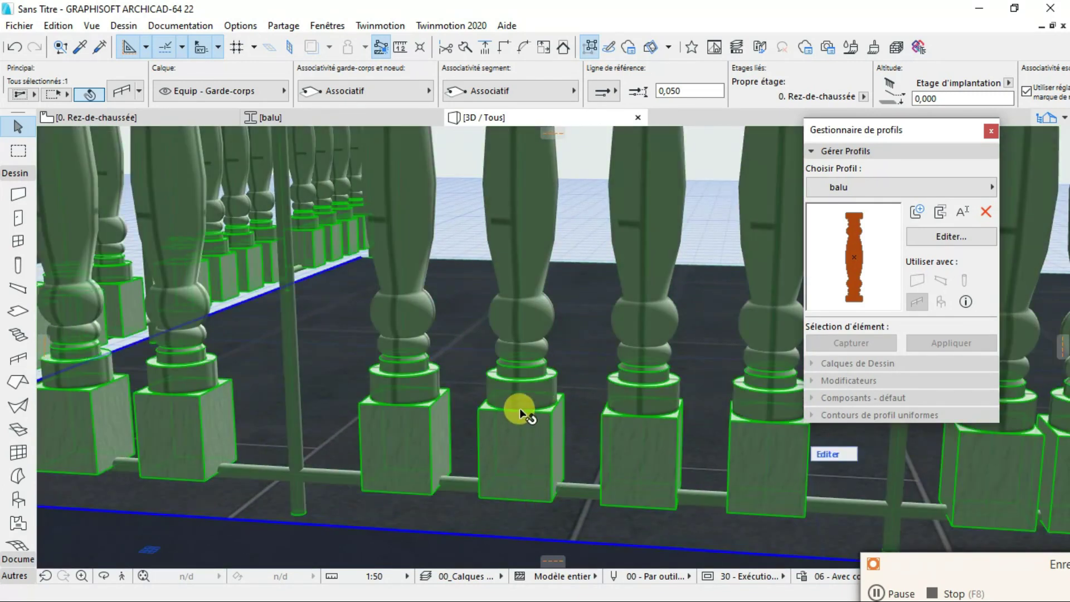
pyautogui.rightClick(515, 438)
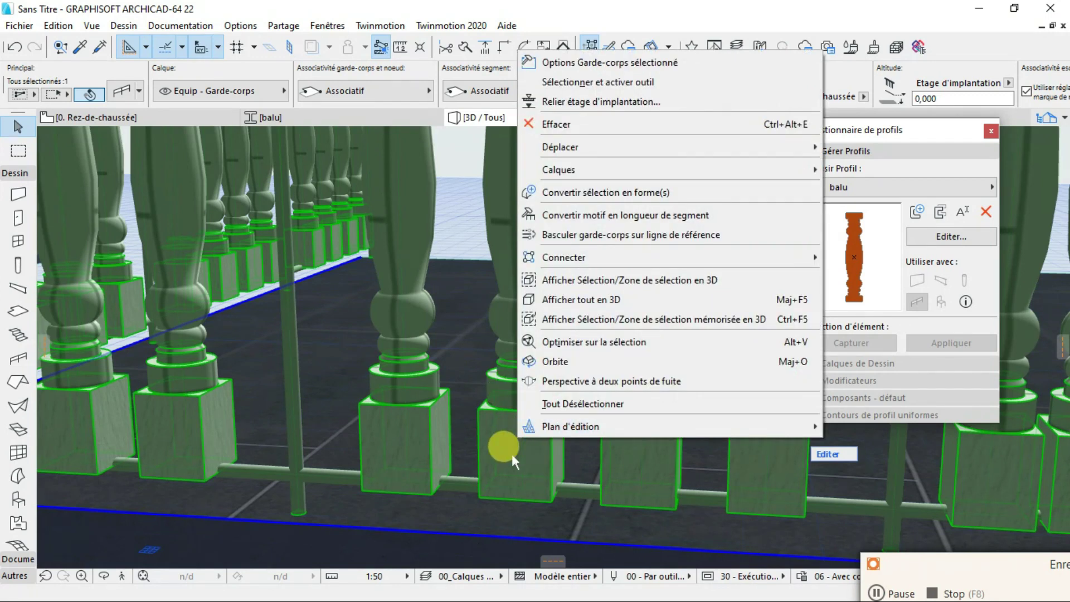
pyautogui.click(512, 453)
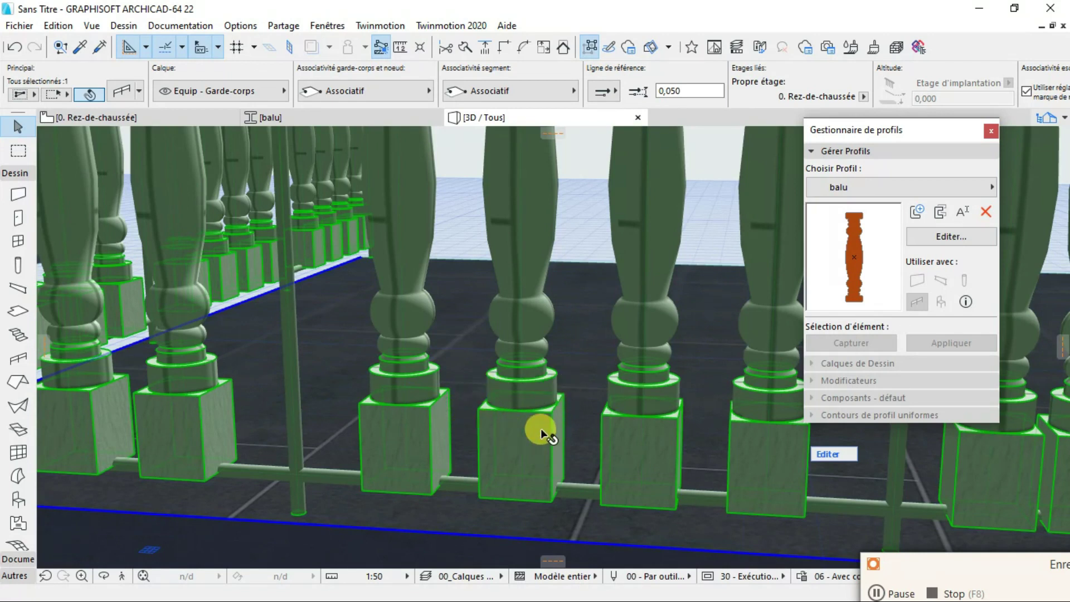
pyautogui.rightClick(541, 428)
pyautogui.click(632, 50)
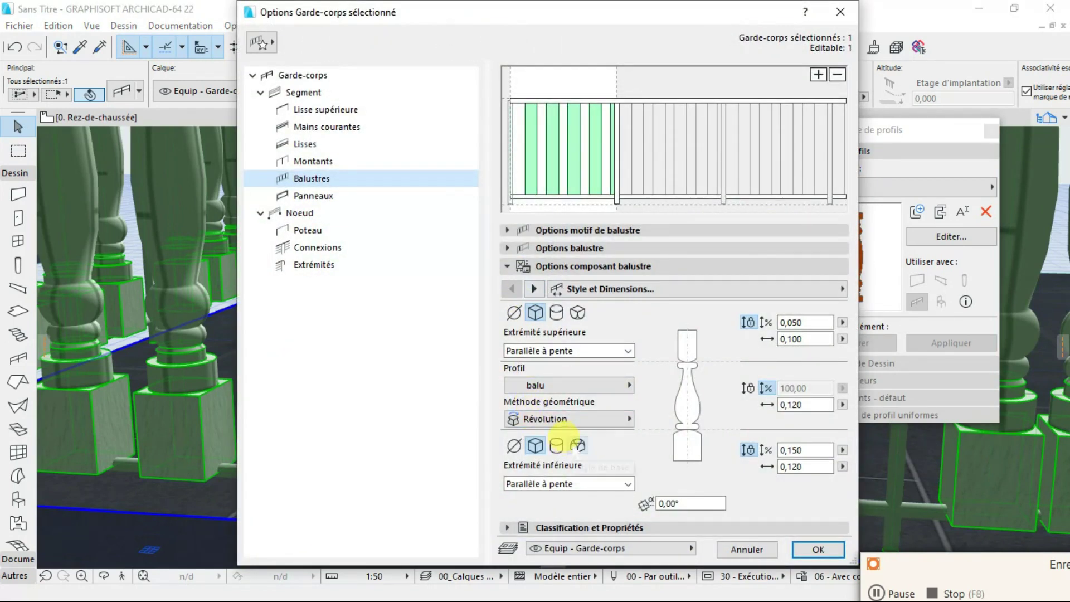
pyautogui.click(578, 445)
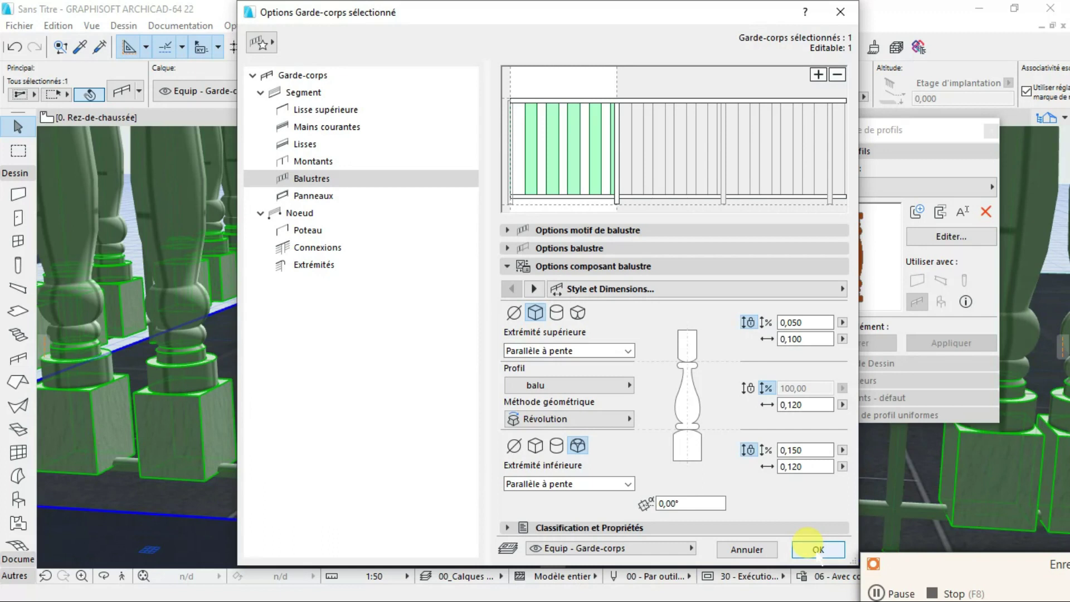
pyautogui.click(809, 547)
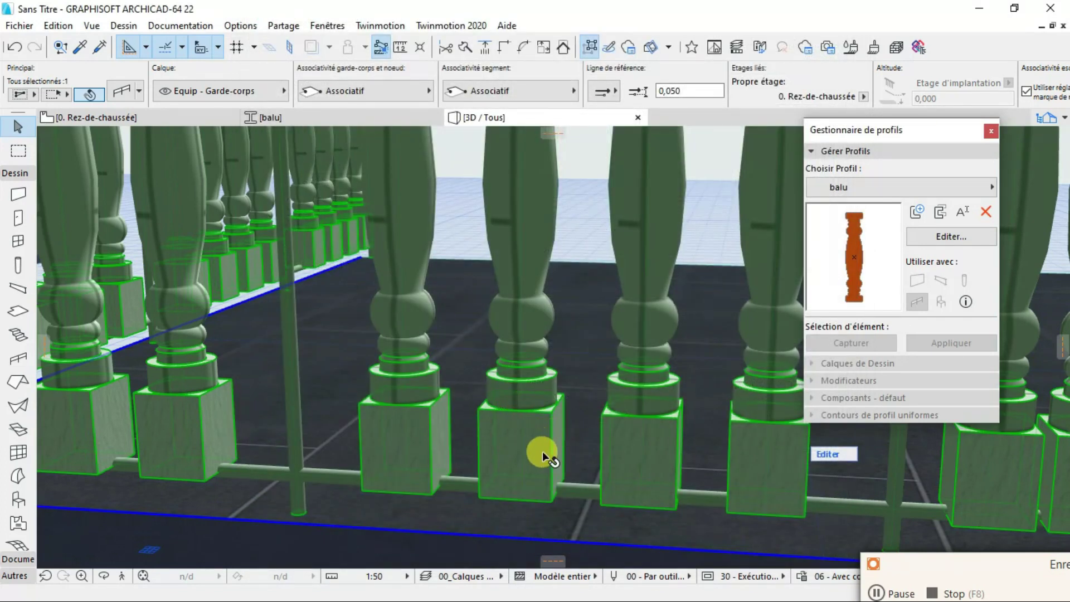
# Check the chamfered baluster bases up close and reselect the railing
pyautogui.scroll(3, 544, 433)
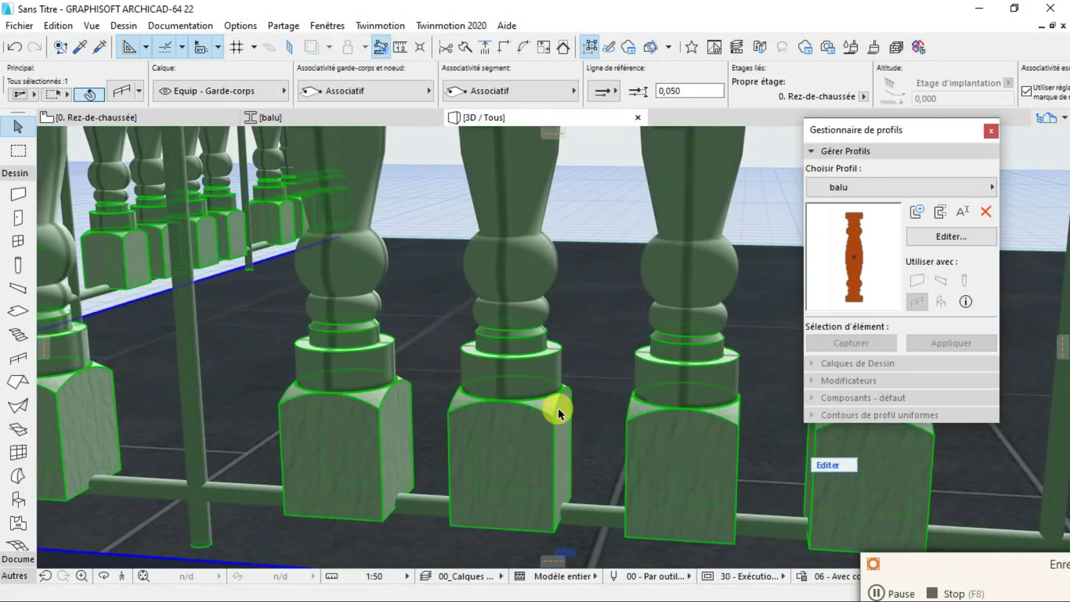
pyautogui.scroll(-3, 558, 410)
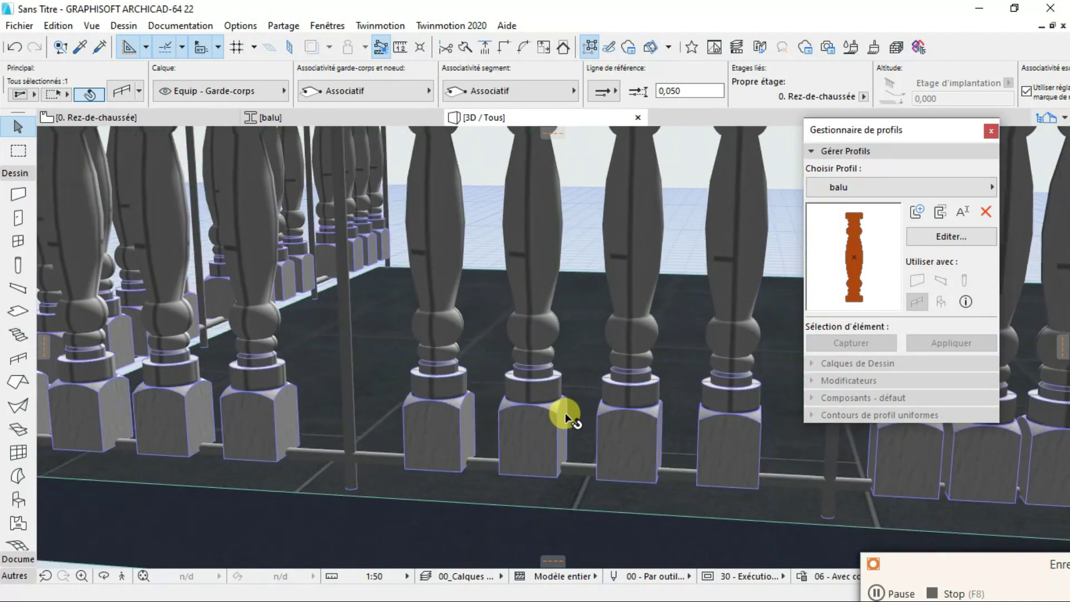
pyautogui.click(526, 380)
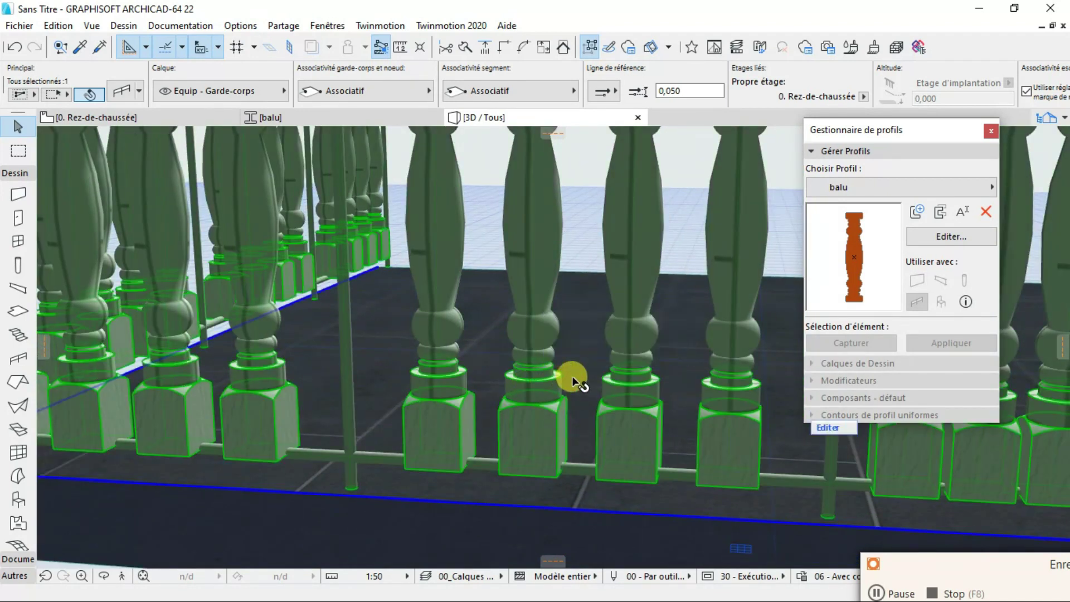
# Examine where the chamfered blocks meet the round collars on the selected railing's balusters, comparing close and overall views
pyautogui.scroll(-2, 567, 375)
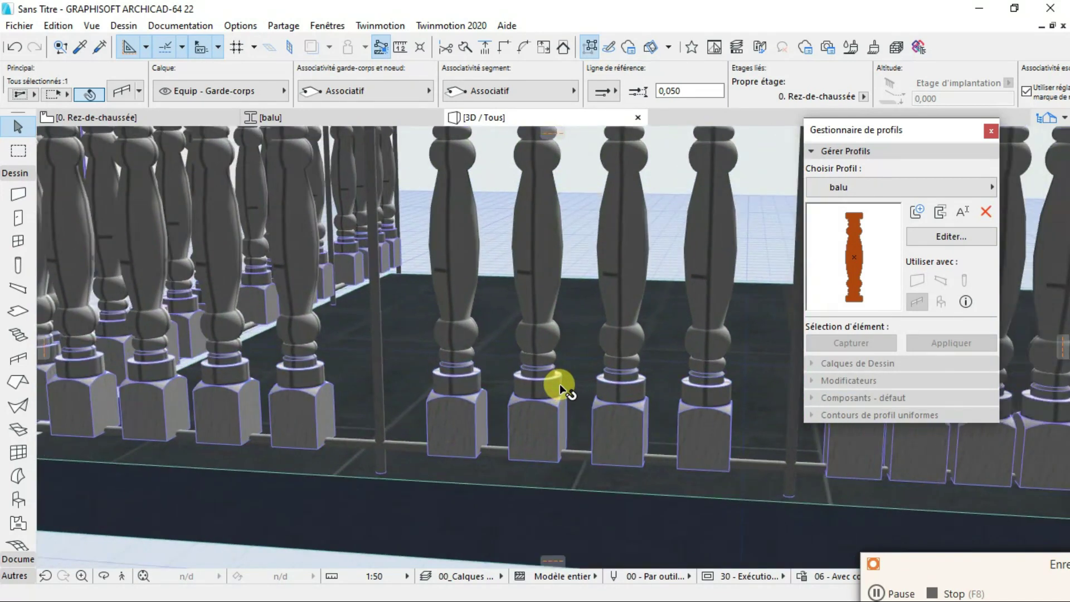
pyautogui.scroll(4, 559, 383)
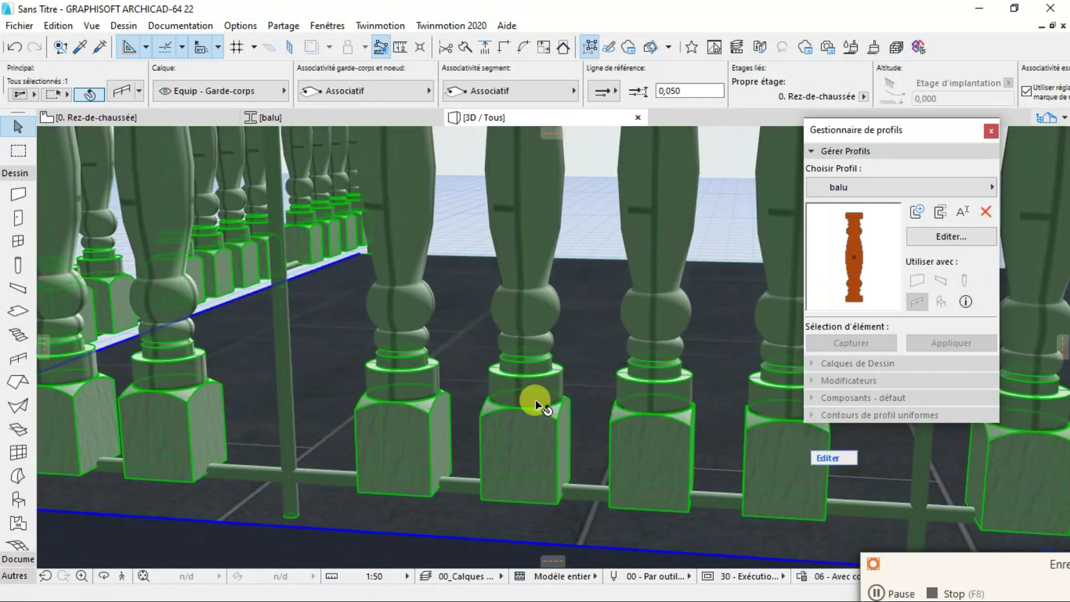
pyautogui.scroll(3, 535, 400)
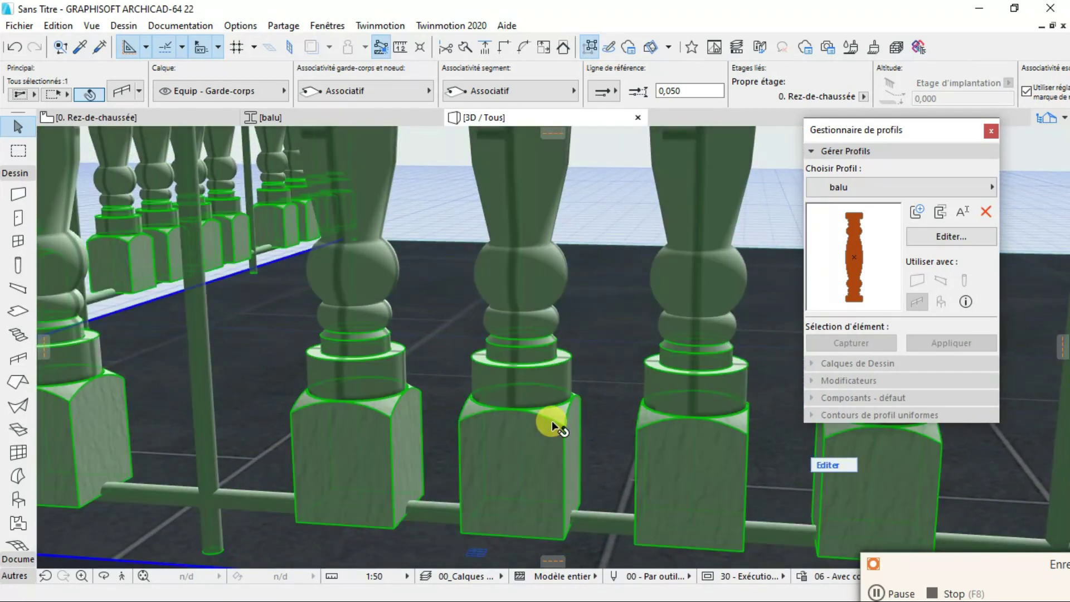
pyautogui.scroll(2, 551, 420)
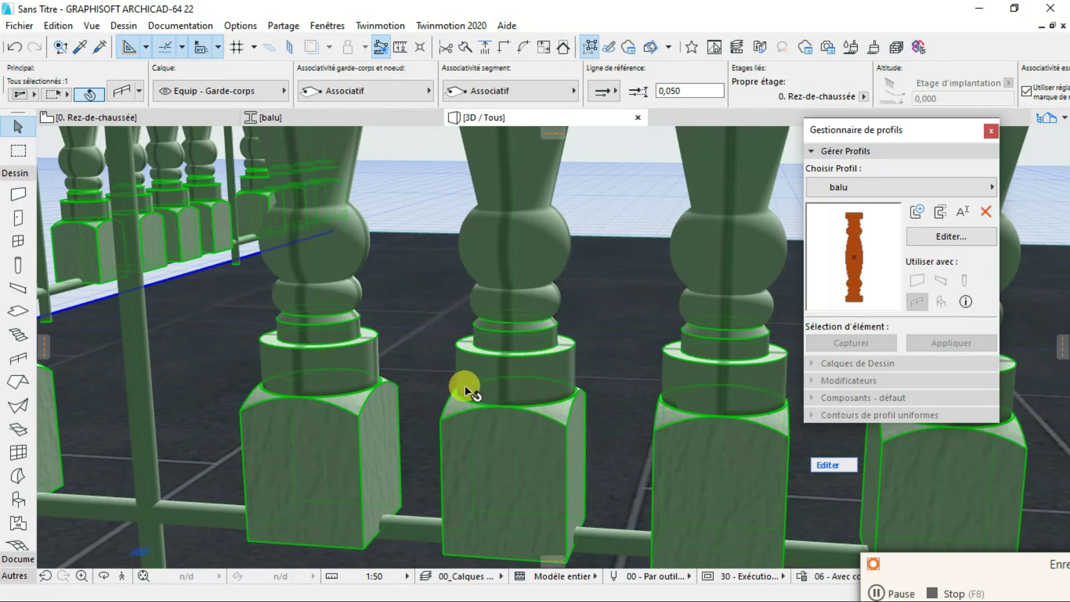
pyautogui.moveTo(503, 427)
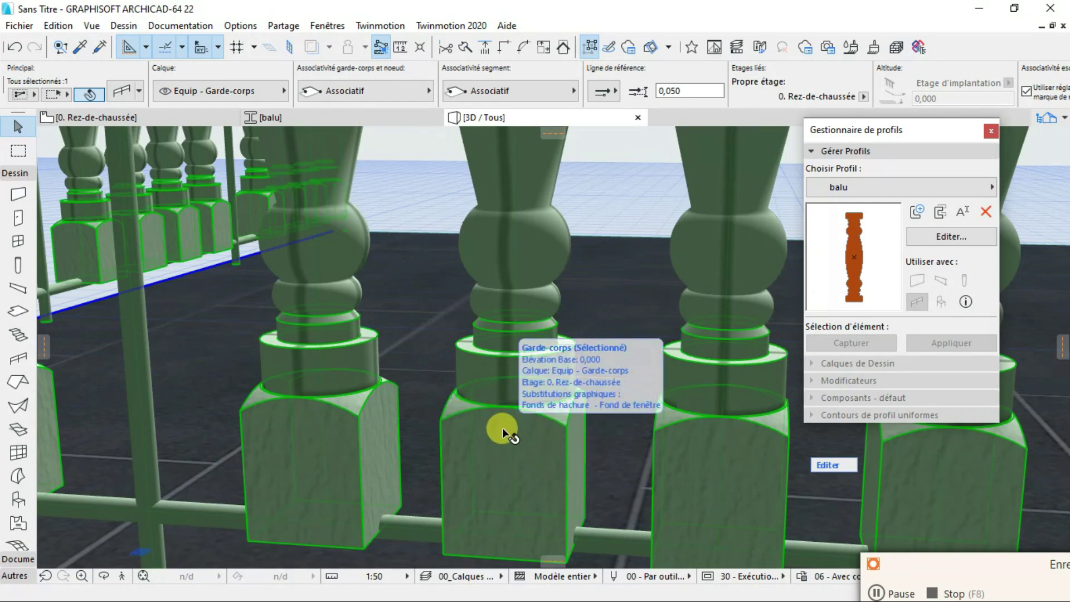
pyautogui.scroll(-3, 502, 427)
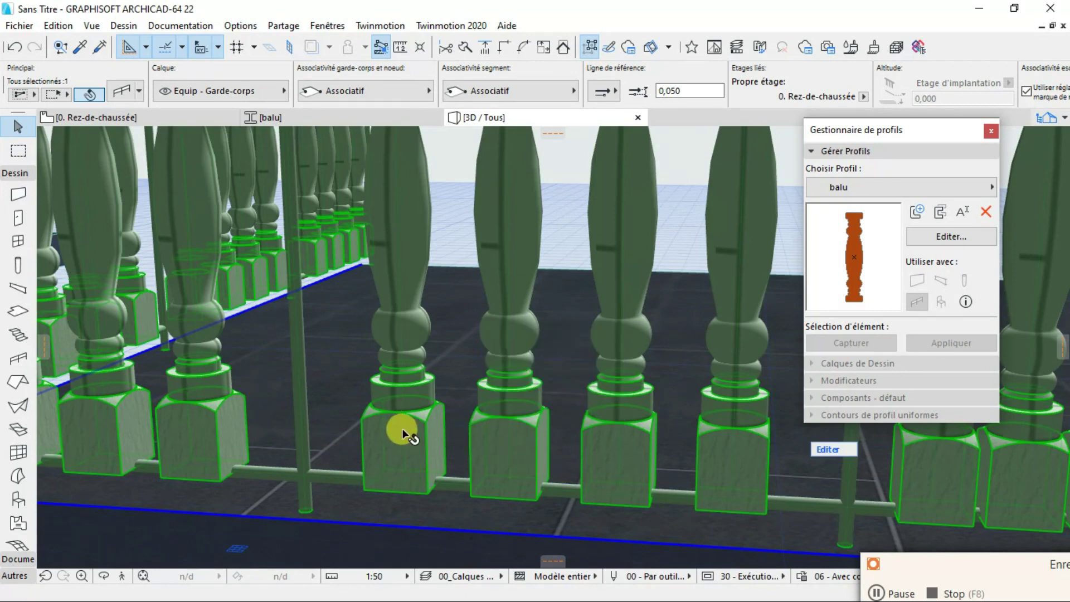
pyautogui.scroll(4, 466, 439)
pyautogui.scroll(-6, 432, 437)
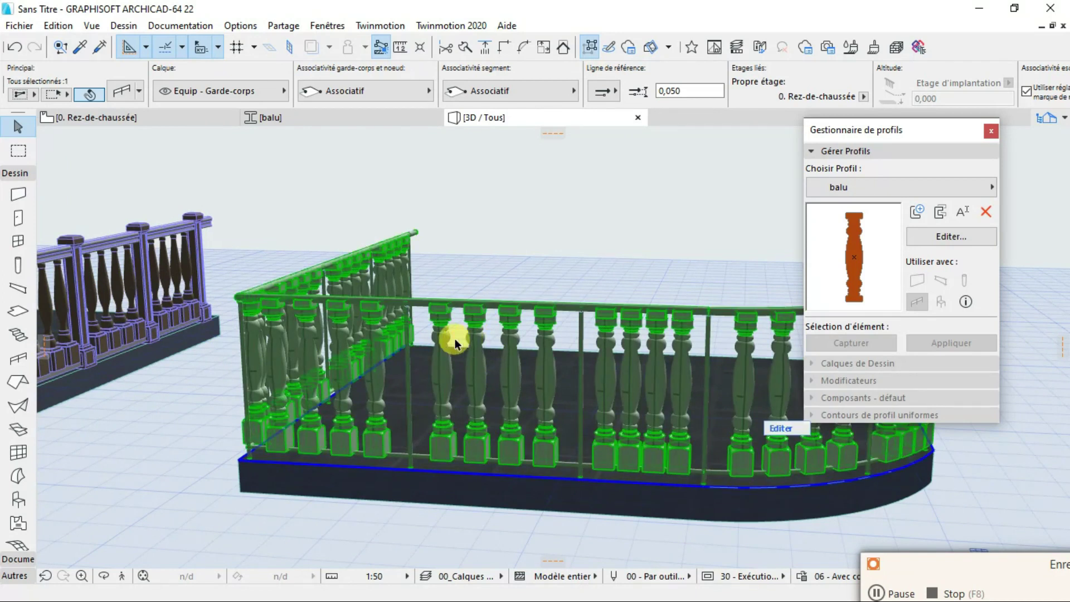
# In the selected railing's settings, change the top rail's shape from round to the solid moulded handrail section with a narrowed waist
pyautogui.rightClick(442, 324)
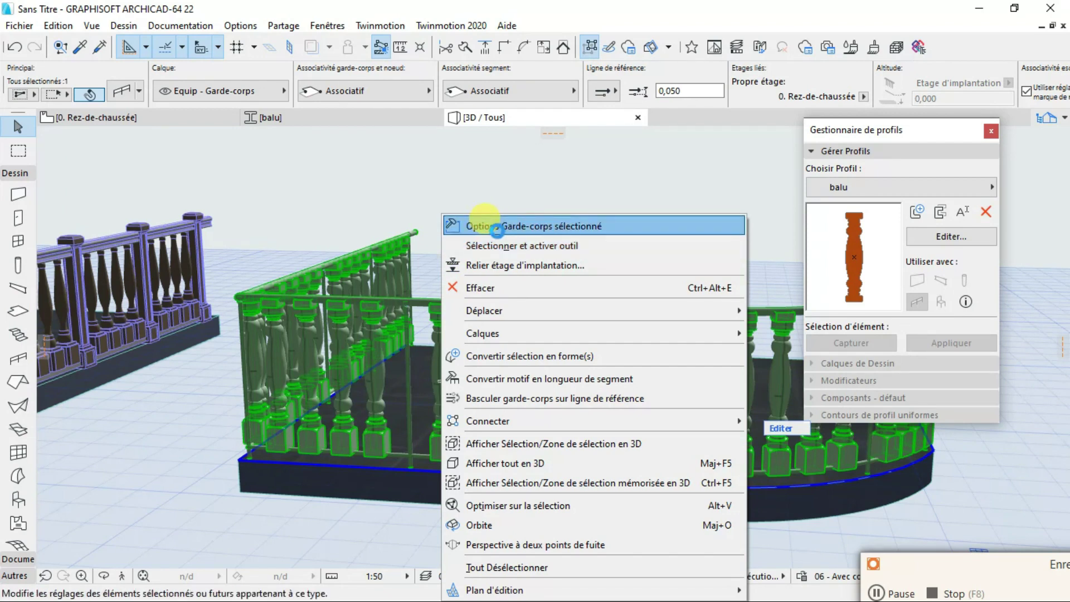
pyautogui.click(496, 227)
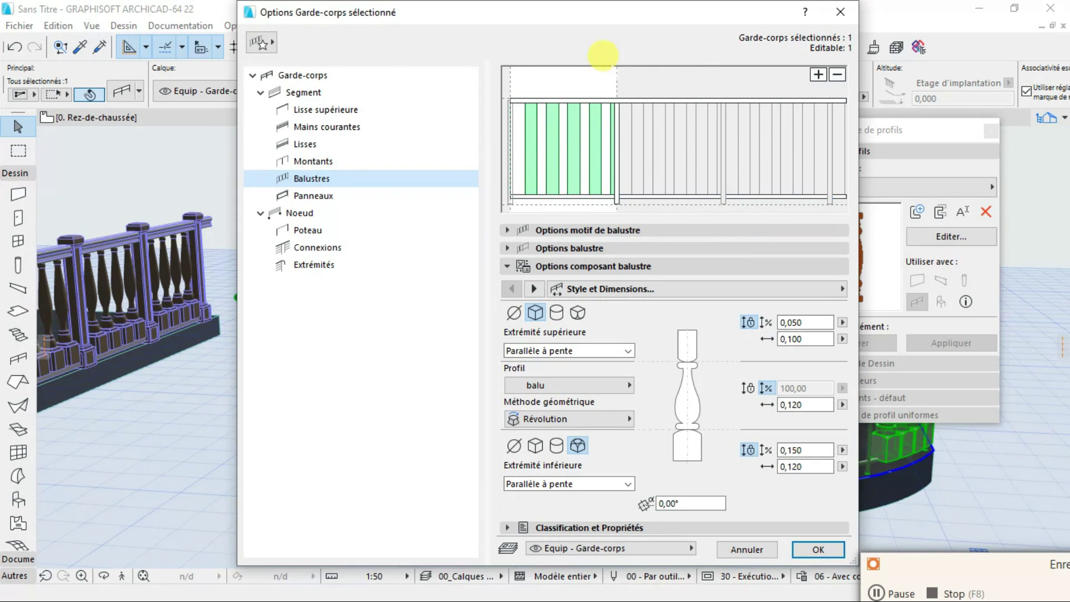
pyautogui.click(608, 99)
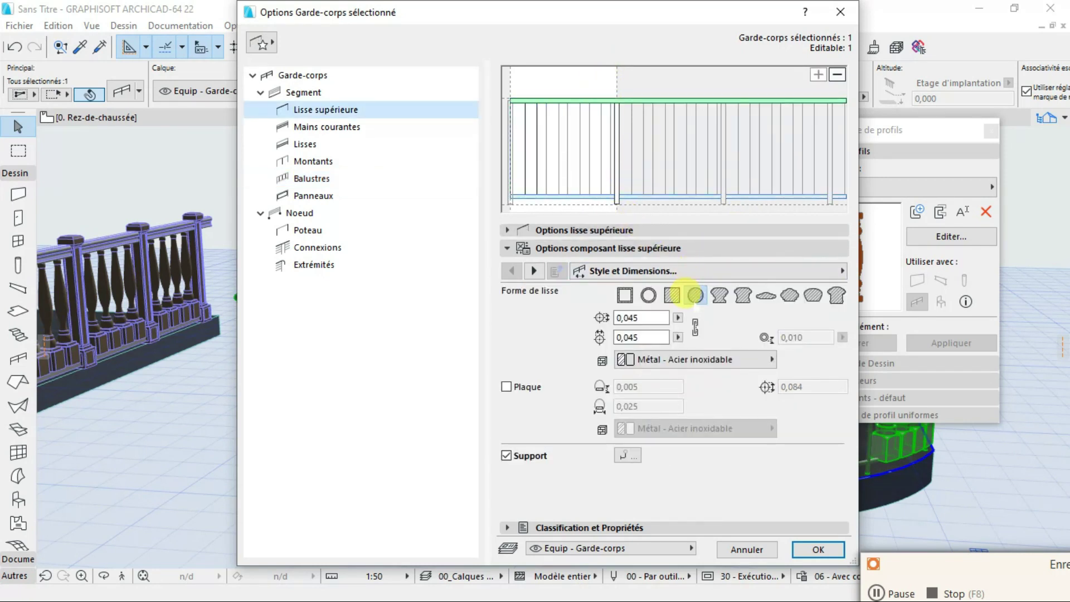
pyautogui.click(696, 296)
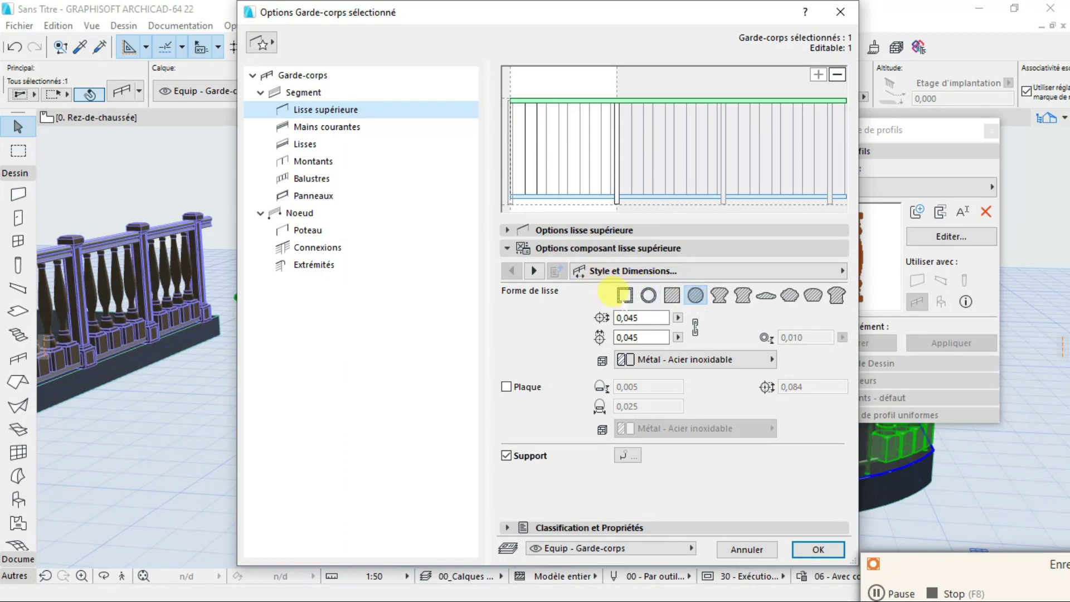
pyautogui.click(744, 296)
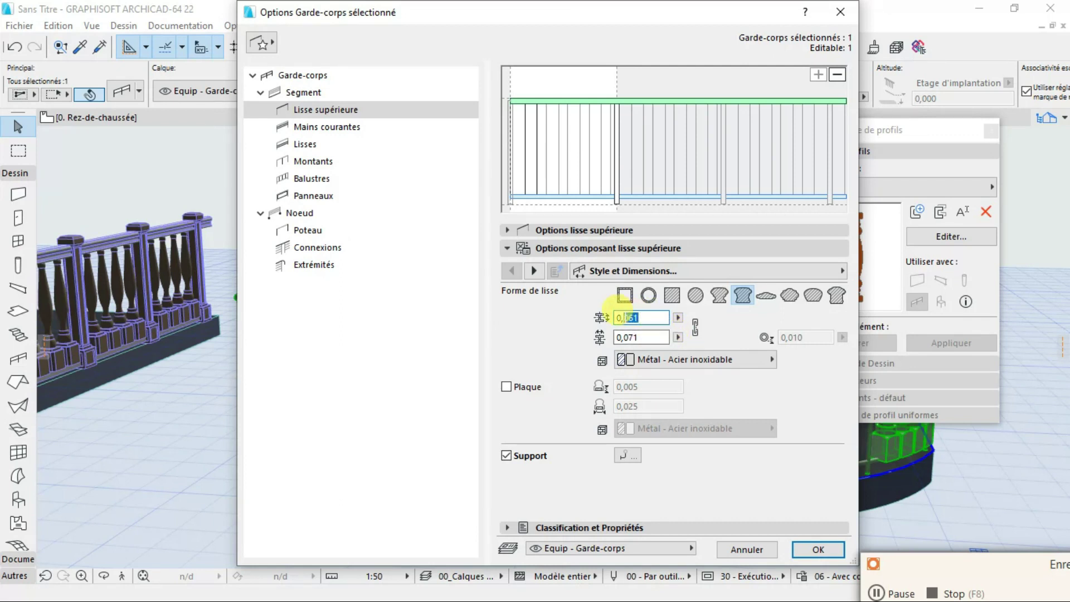
# Set the top rail's height to 0,100 and its width to 0,080, and apply the railing settings
pyautogui.press('Tab')
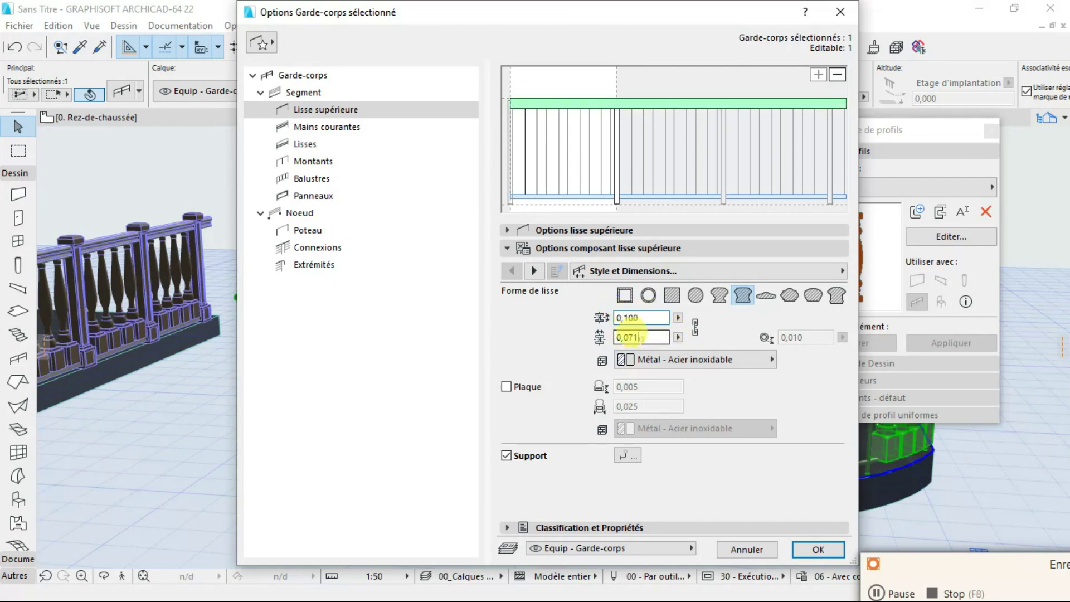
pyautogui.click(642, 333)
pyautogui.write('0')
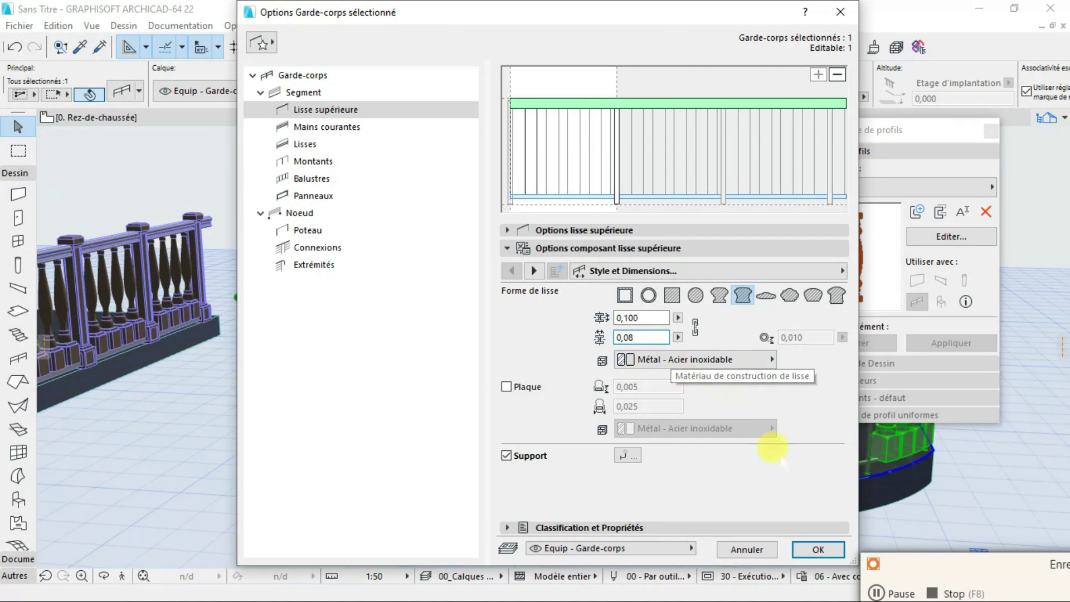
pyautogui.press('Return')
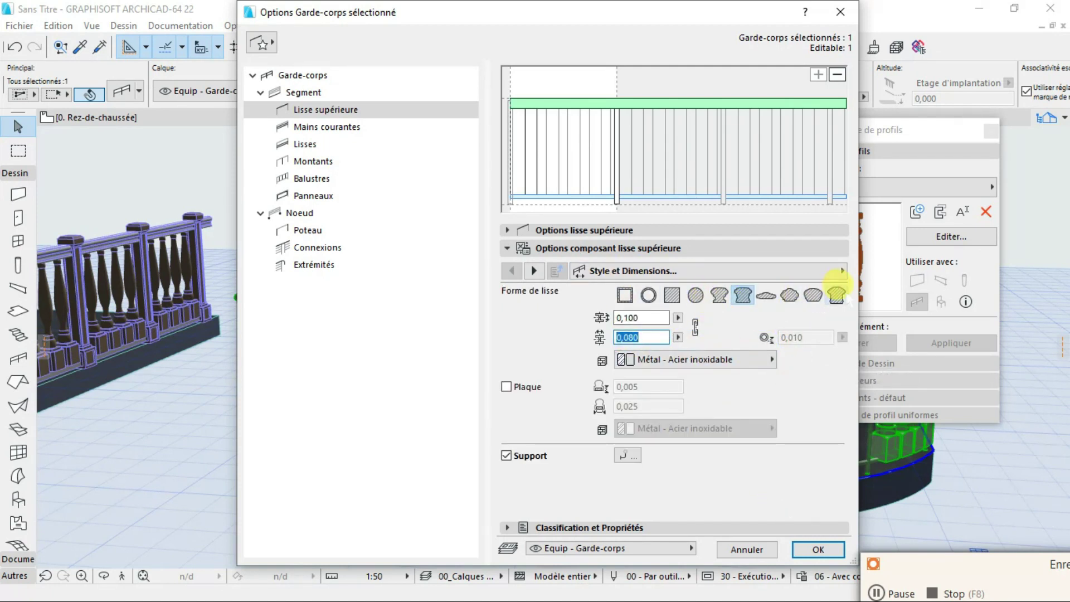
pyautogui.click(741, 293)
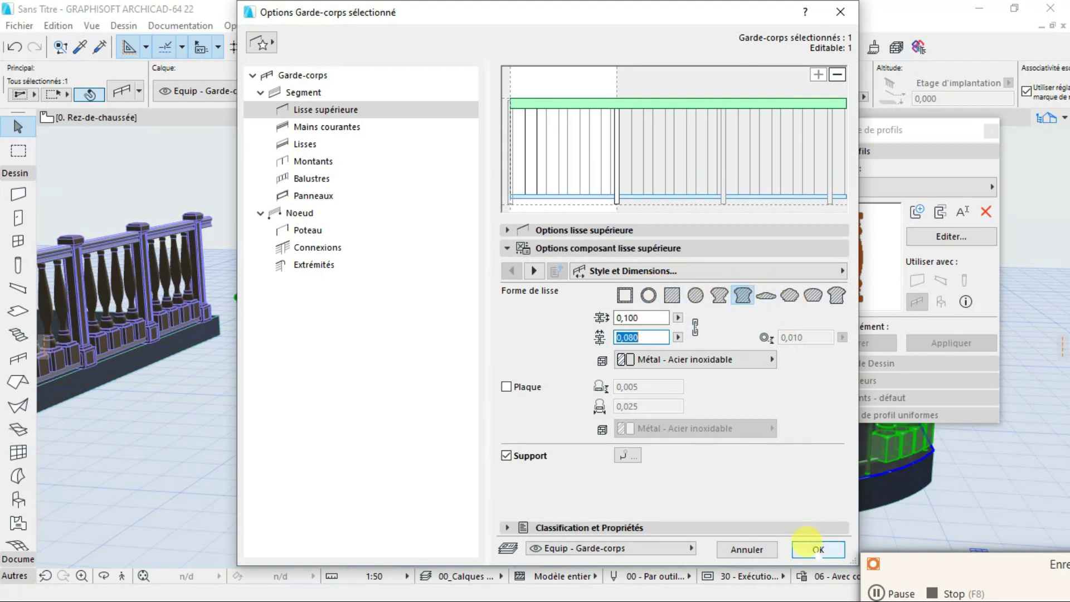
pyautogui.click(816, 549)
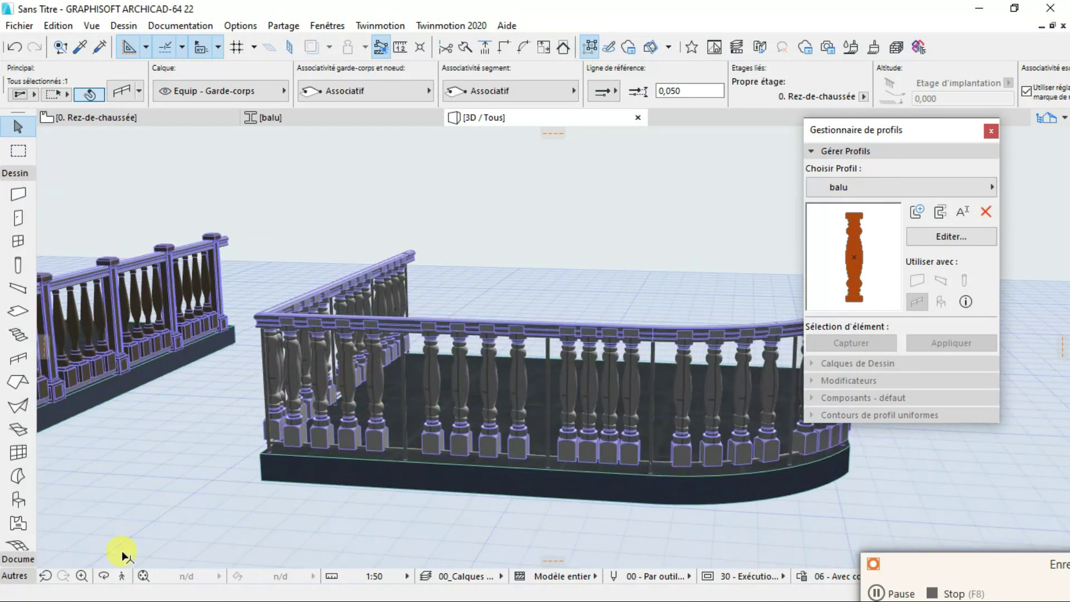
# Orbit around the railing to its open end and inspect the moulded top rail against the upper baluster blocks
pyautogui.click(104, 576)
pyautogui.moveTo(104, 475); pyautogui.dragTo(553, 346)
pyautogui.moveTo(534, 436); pyautogui.dragTo(788, 410)
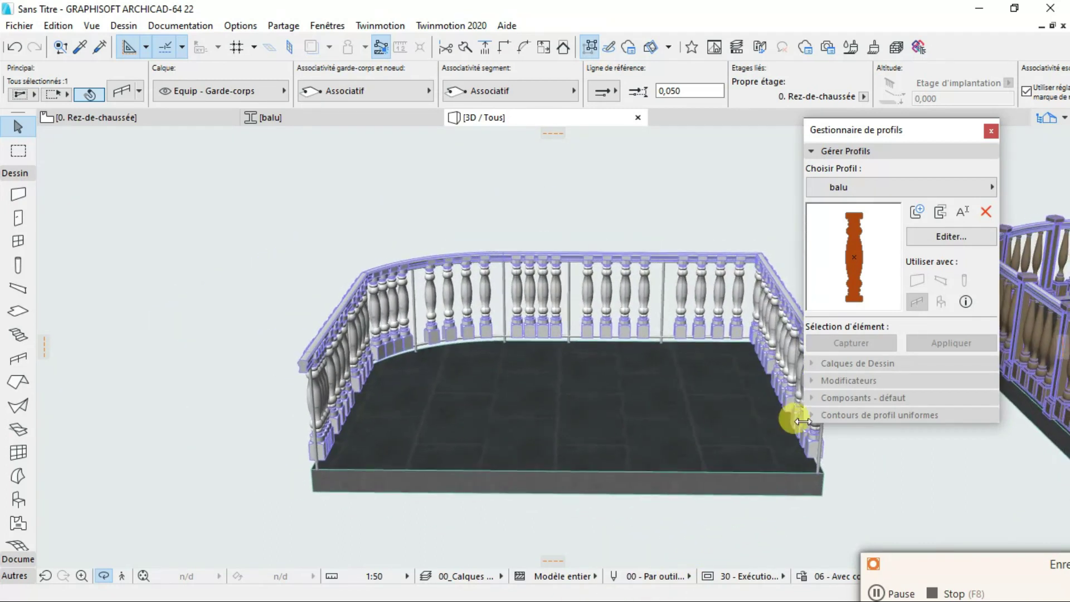
pyautogui.scroll(4, 335, 412)
pyautogui.moveTo(319, 420); pyautogui.dragTo(356, 390)
pyautogui.moveTo(422, 367); pyautogui.dragTo(650, 239)
pyautogui.scroll(3, 659, 255)
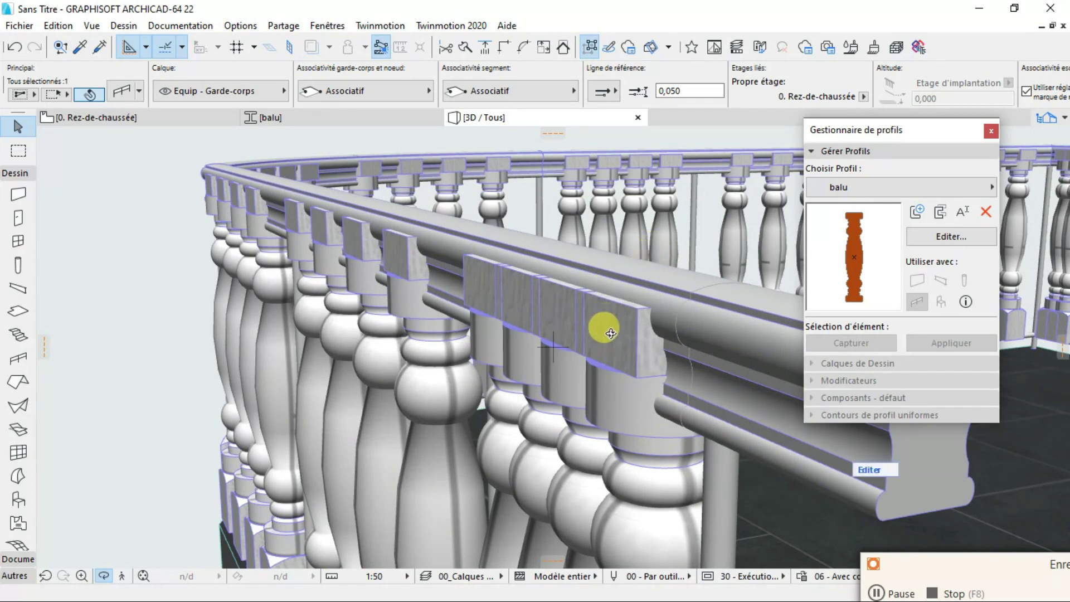
pyautogui.click(623, 323)
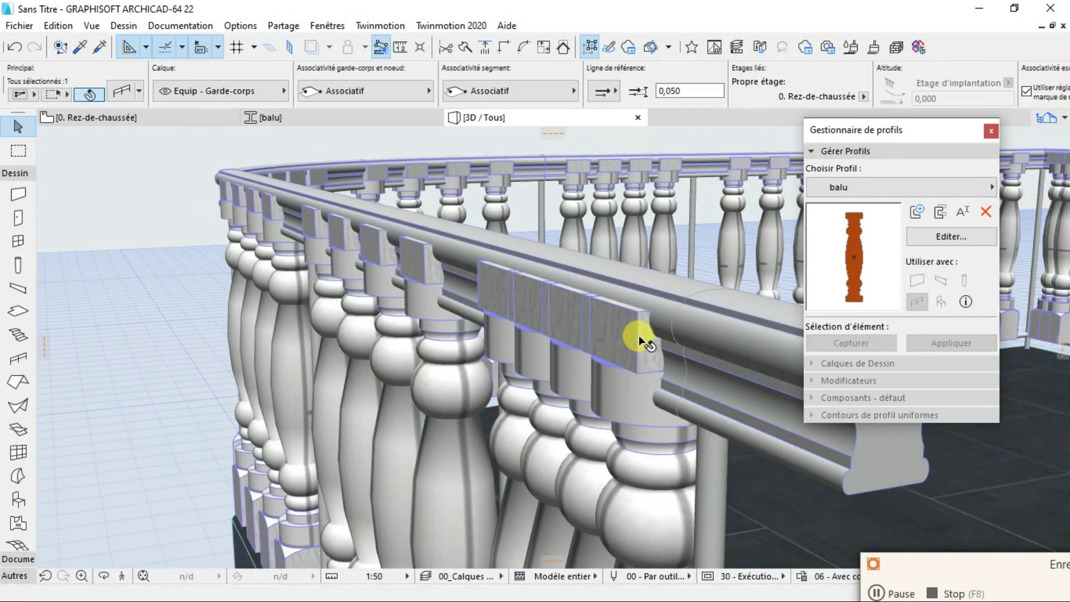
pyautogui.press('Escape')
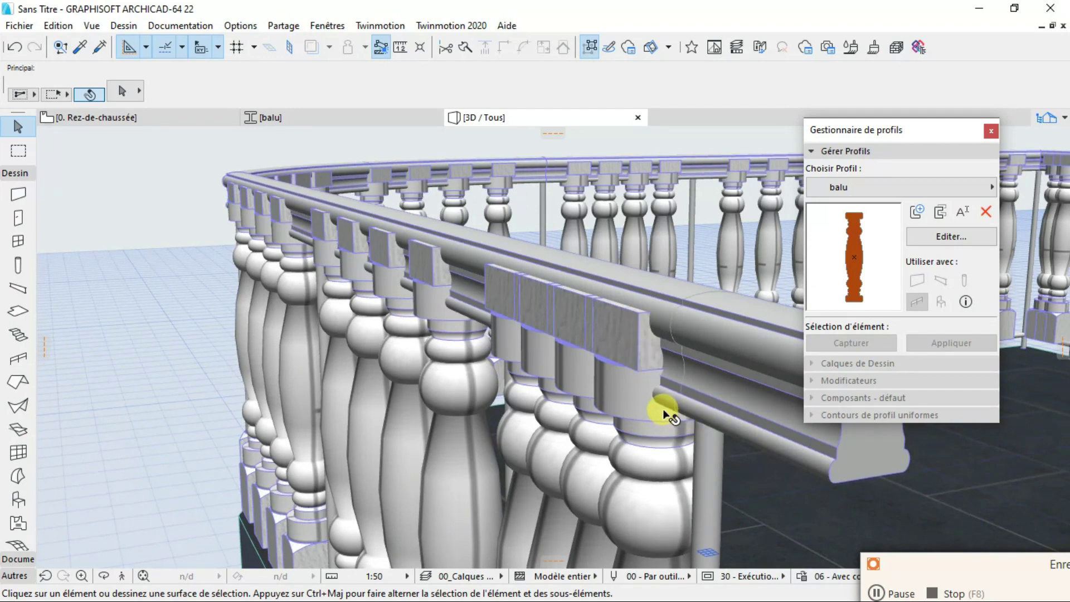
# Reselect the railing and review its top rail shape and dimensions in the settings, leaving them unchanged
pyautogui.scroll(-8, 665, 412)
pyautogui.moveTo(604, 380); pyautogui.dragTo(574, 383)
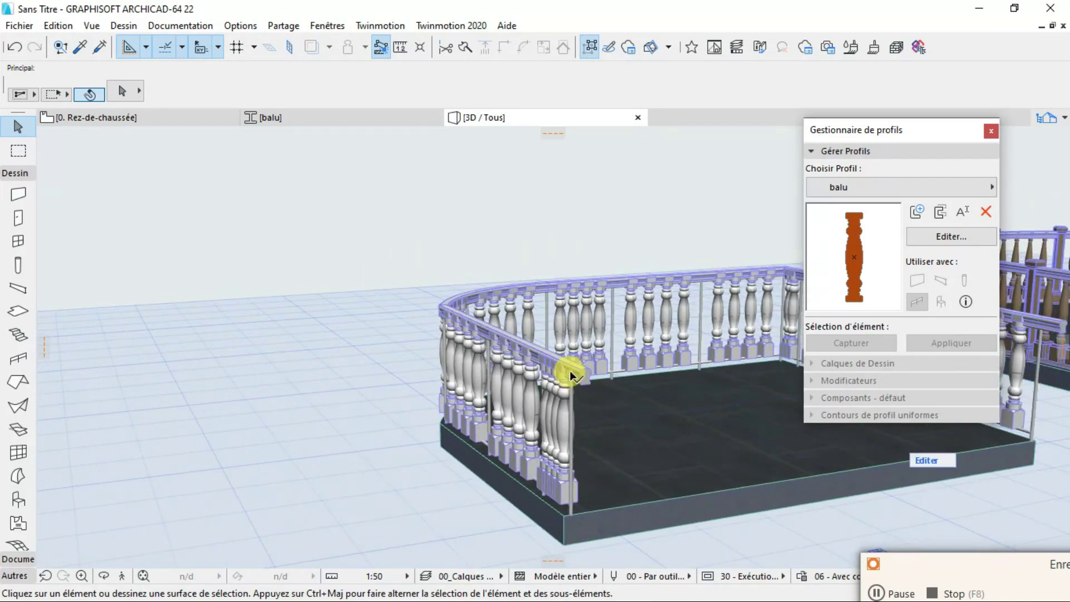
pyautogui.click(571, 379)
pyautogui.rightClick(573, 380)
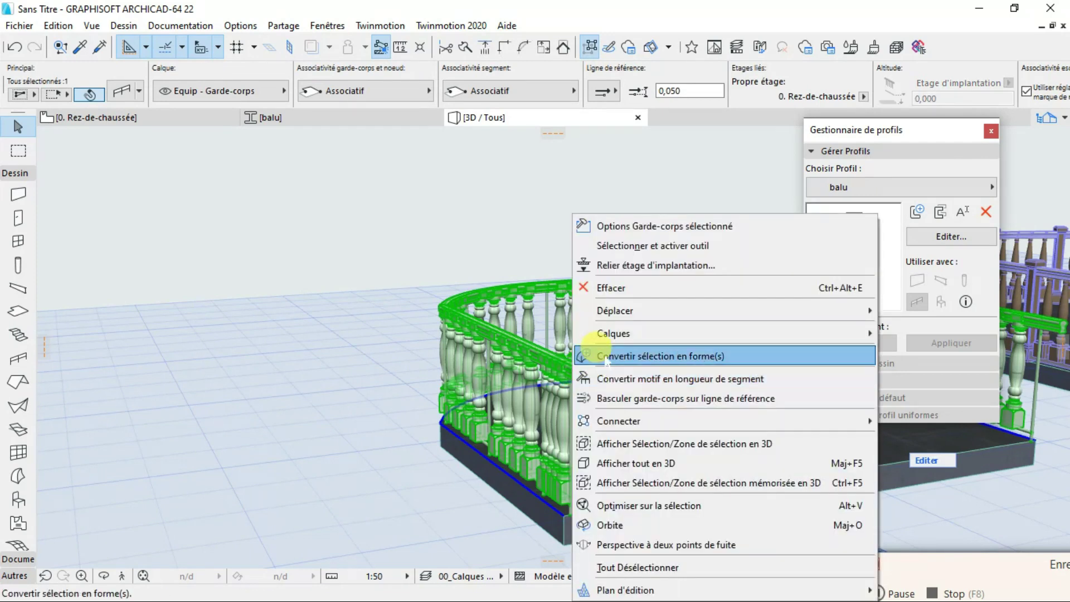
pyautogui.click(353, 341)
pyautogui.scroll(5, 626, 429)
pyautogui.click(546, 349)
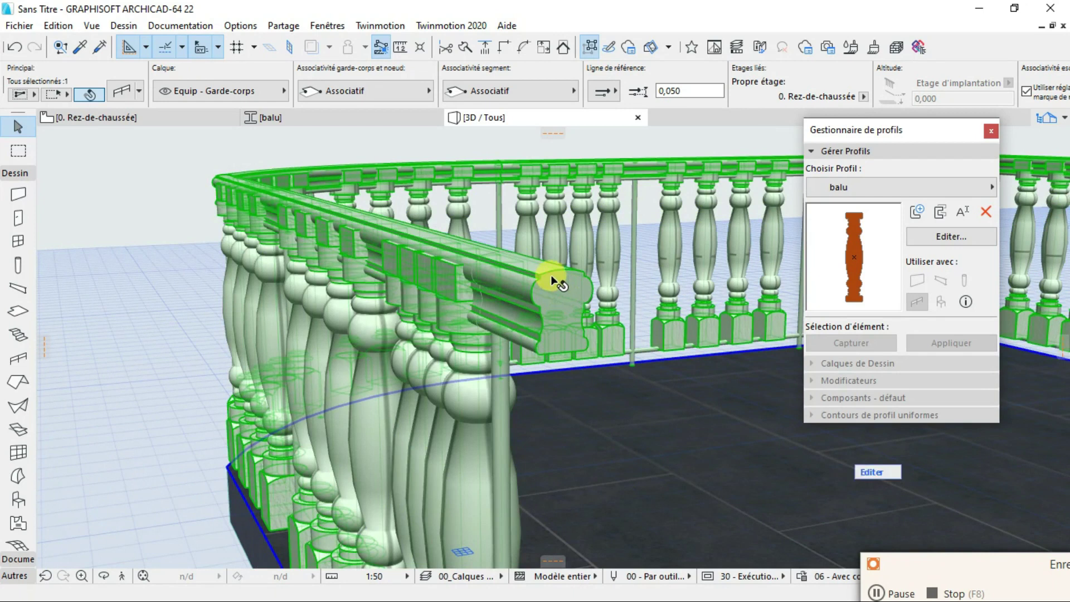
pyautogui.rightClick(564, 322)
pyautogui.click(641, 230)
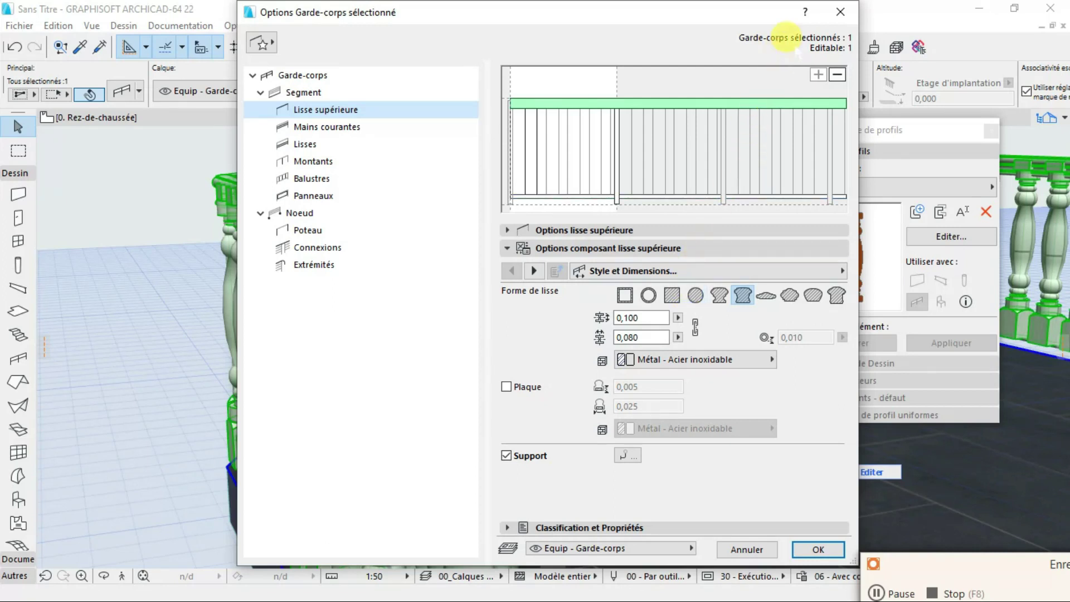
pyautogui.click(836, 16)
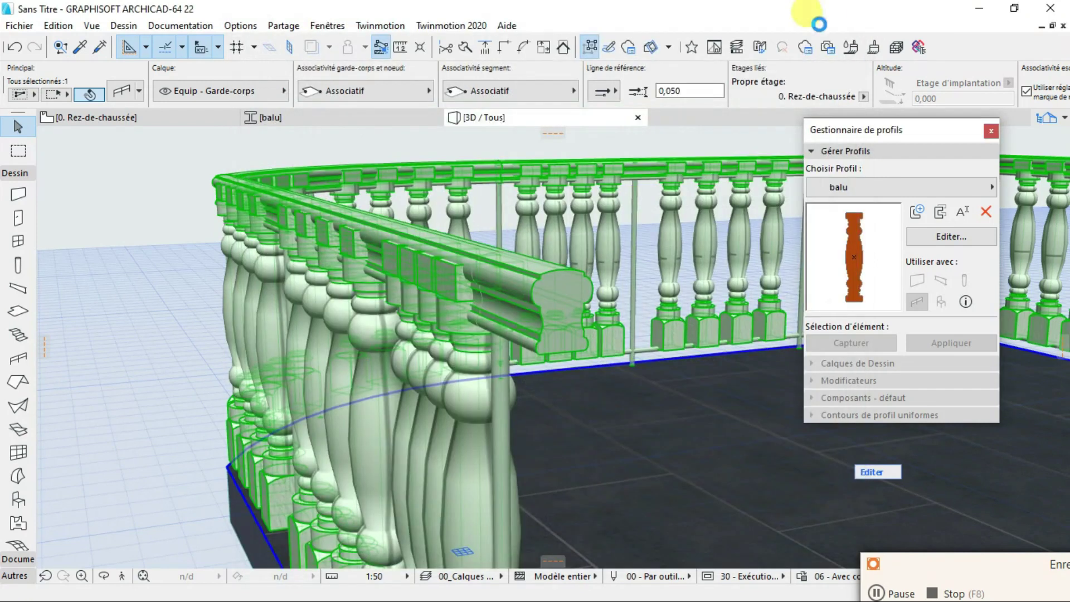
# In the ground floor plan, draw a small closed polyline triangle with slanted sides about 0,3 long beside the slab
pyautogui.scroll(-10, 523, 257)
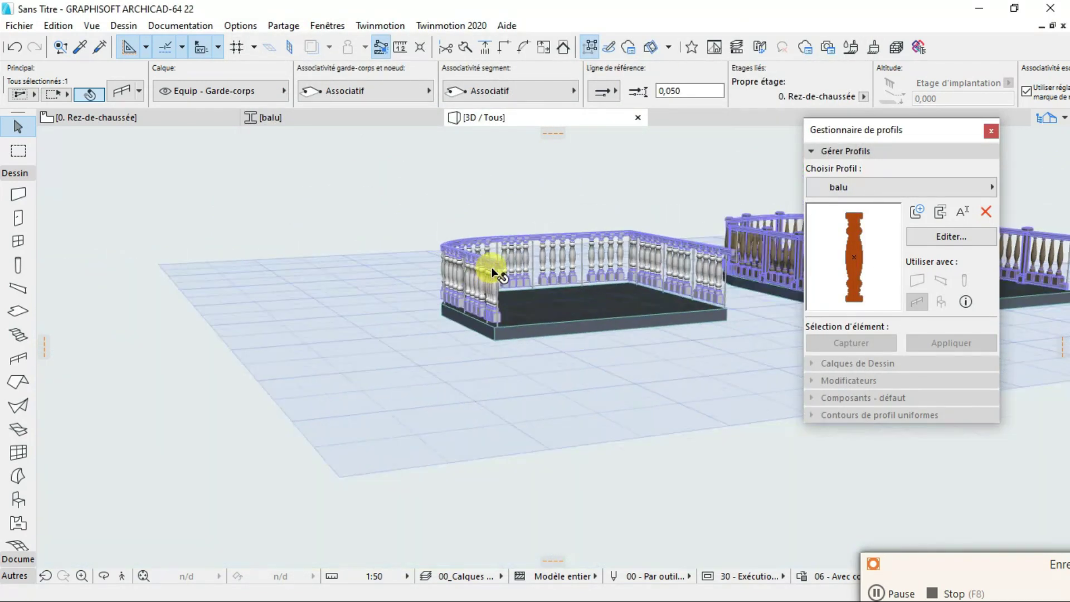
pyautogui.click(148, 117)
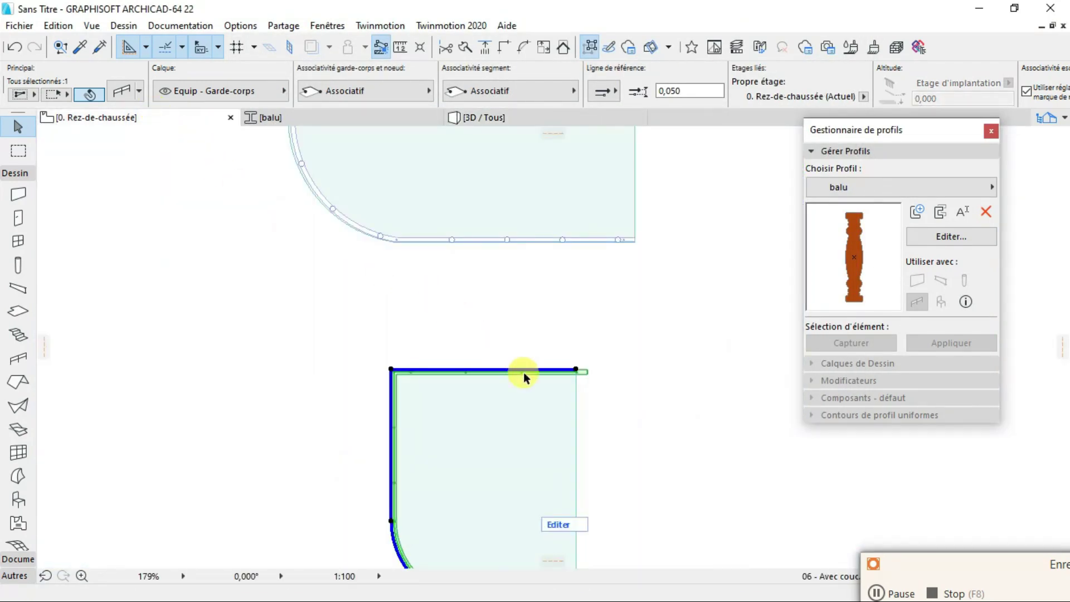
pyautogui.scroll(5, 696, 429)
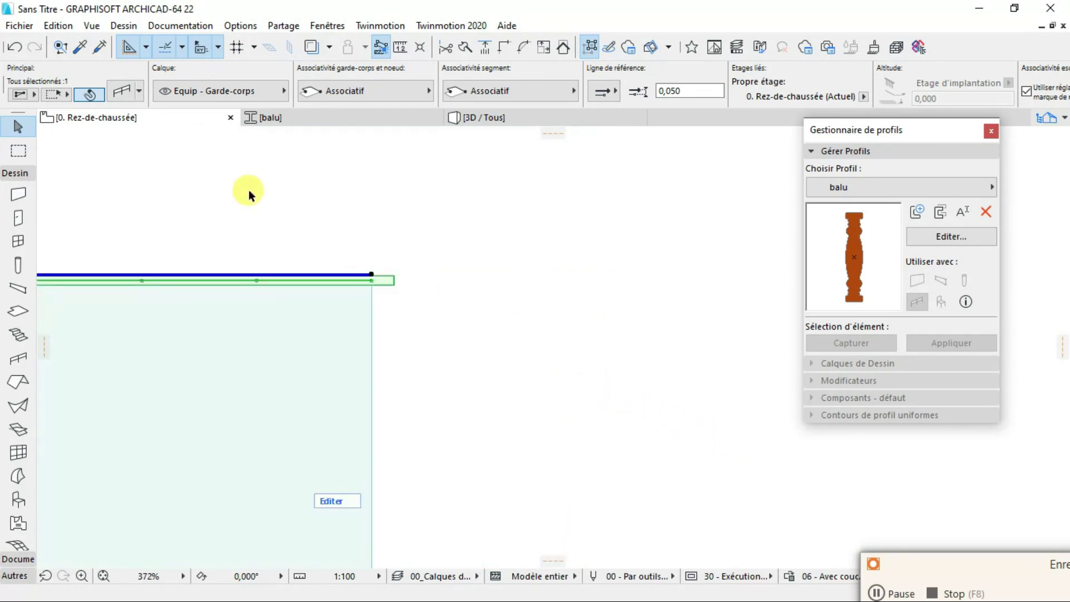
pyautogui.click(18, 558)
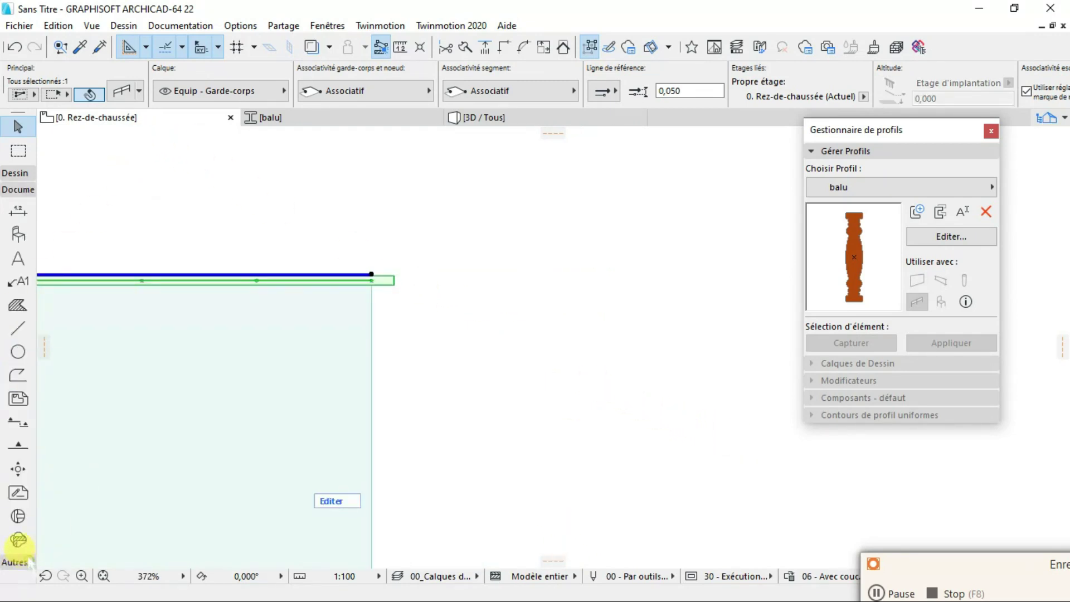
pyautogui.click(18, 328)
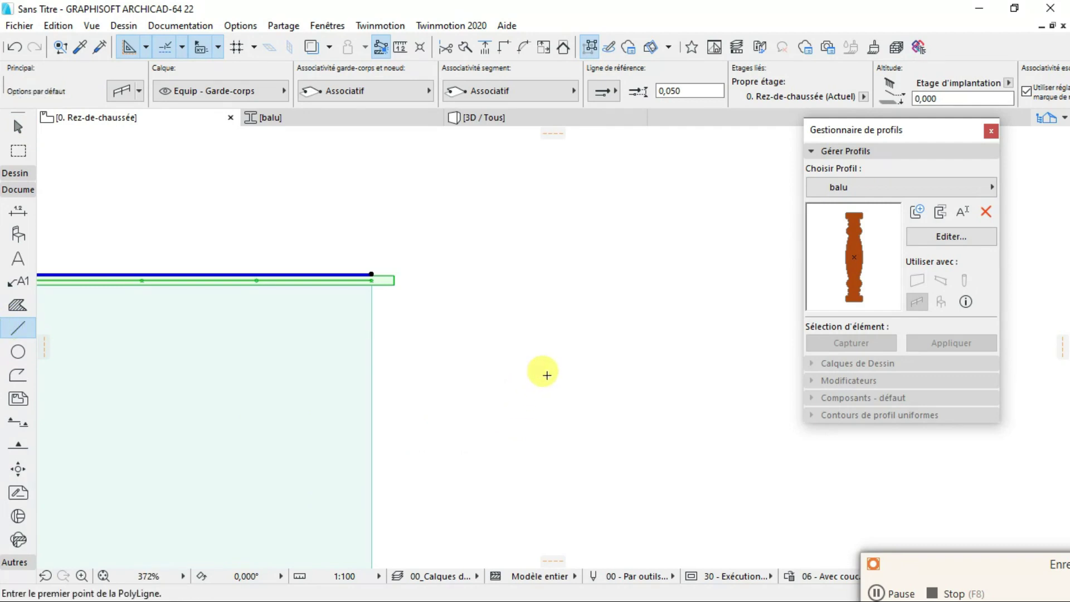
pyautogui.press('Escape')
pyautogui.click(541, 383)
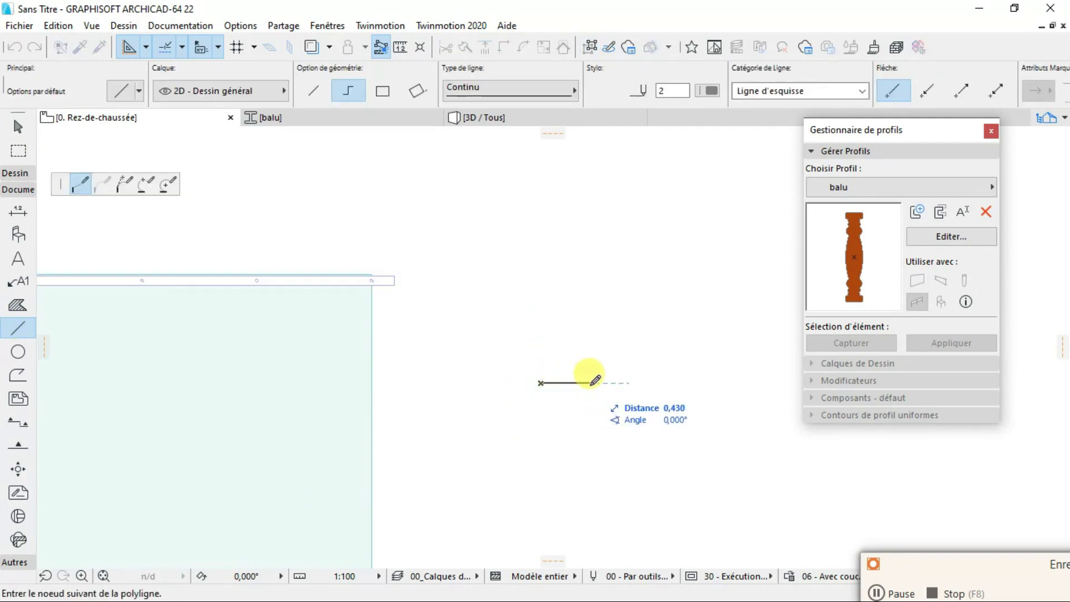
pyautogui.click(567, 383)
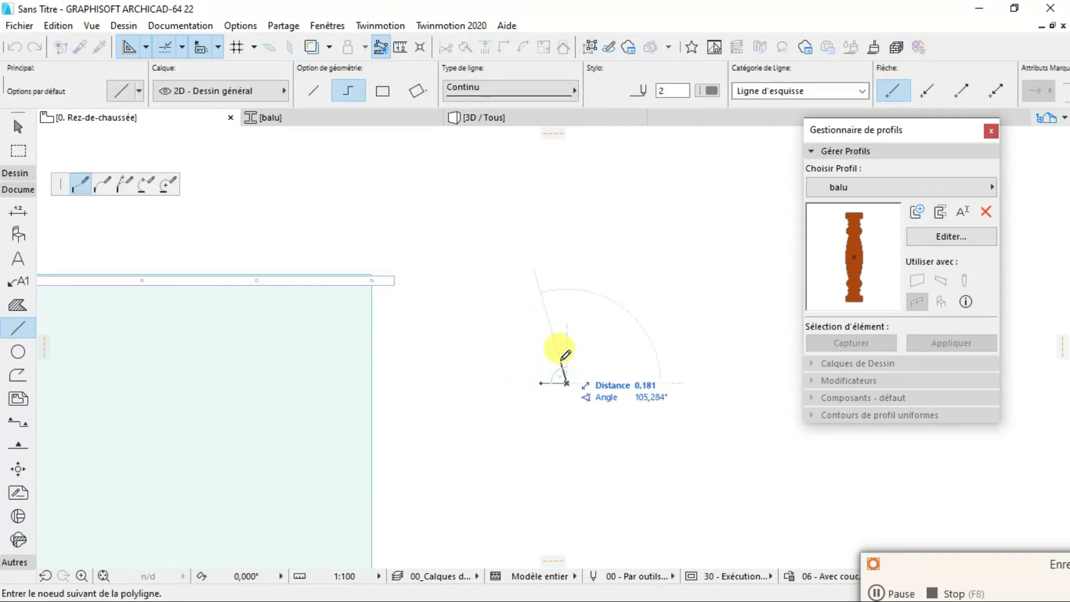
pyautogui.click(554, 351)
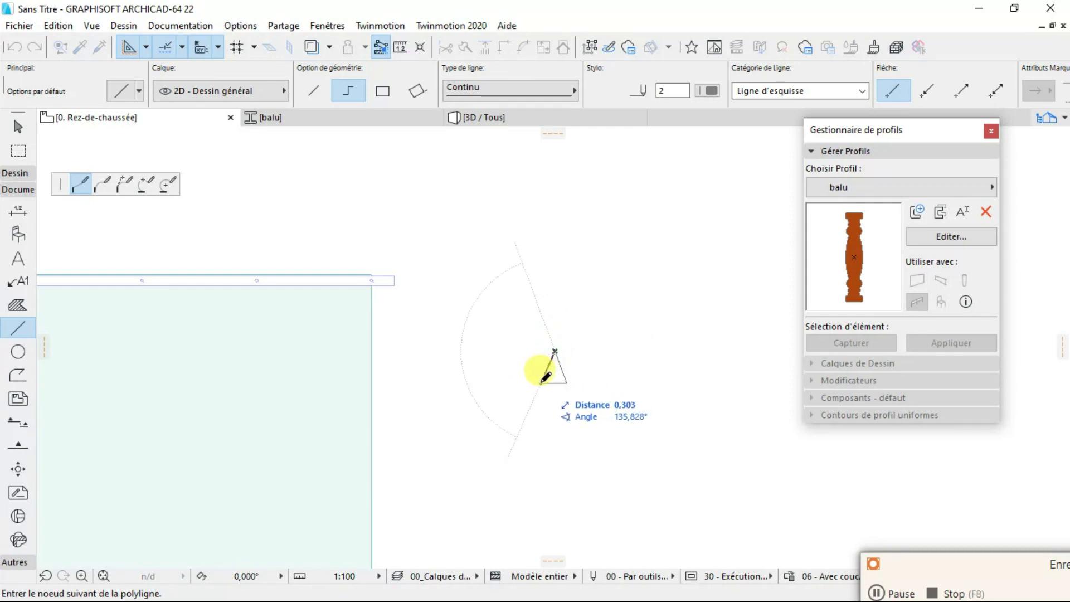
pyautogui.click(540, 382)
pyautogui.scroll(3, 572, 358)
pyautogui.press('Escape')
# Select the three lines of the small triangle in the floor plan and copy them
pyautogui.moveTo(535, 322); pyautogui.dragTo(450, 454)
pyautogui.click(521, 458)
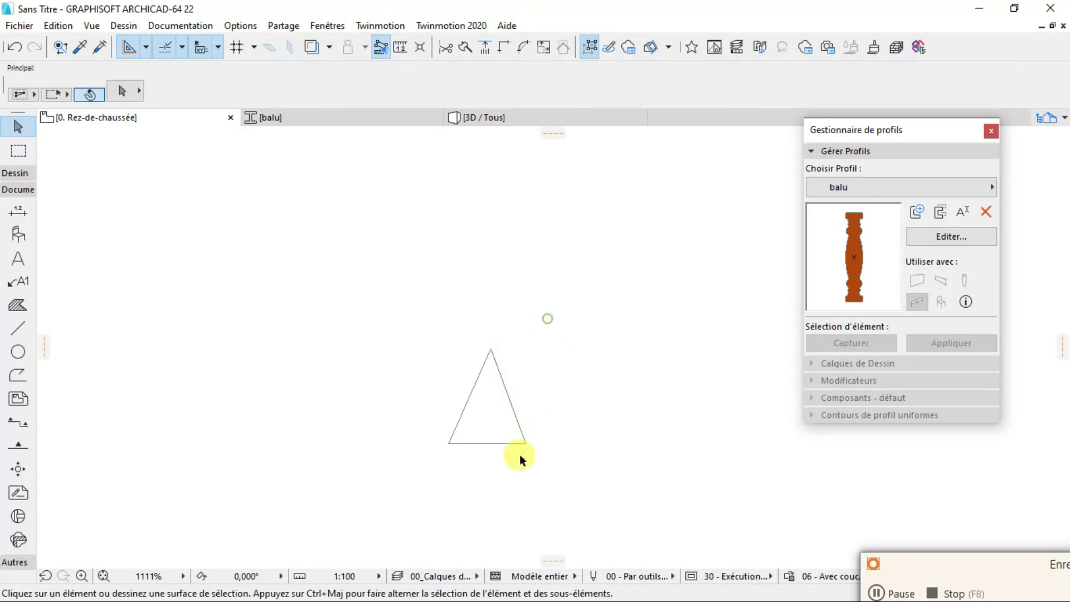
pyautogui.moveTo(551, 320); pyautogui.dragTo(449, 474)
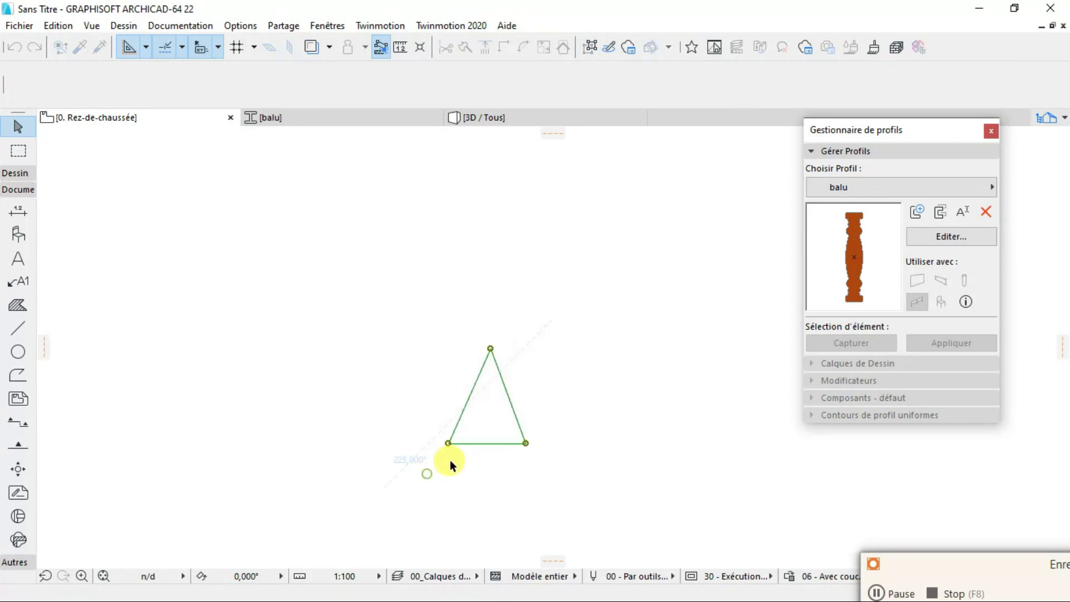
pyautogui.rightClick(476, 375)
pyautogui.click(511, 66)
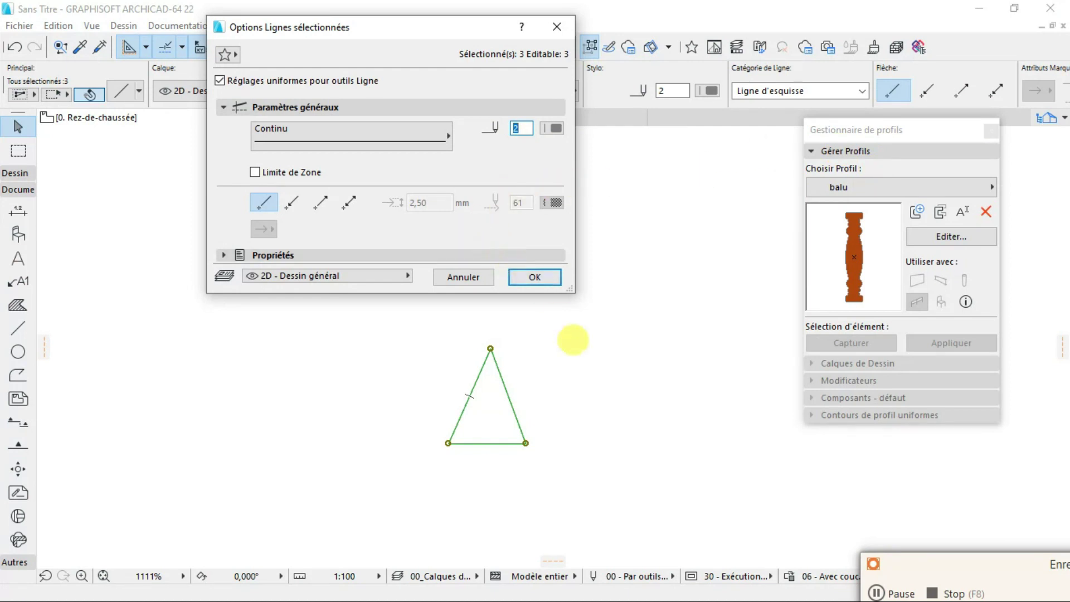
pyautogui.click(555, 25)
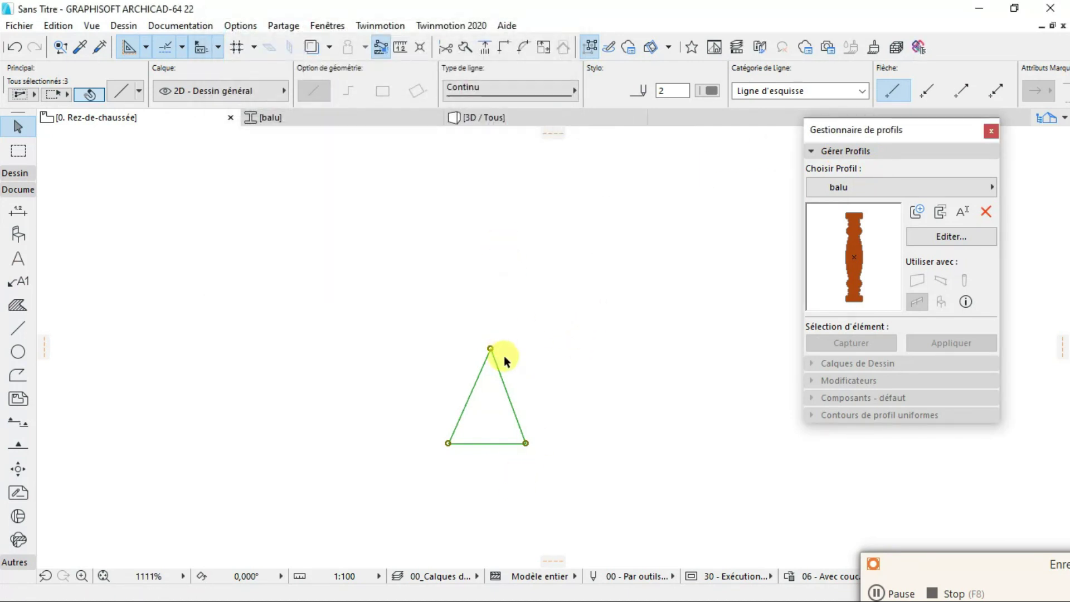
pyautogui.rightClick(506, 375)
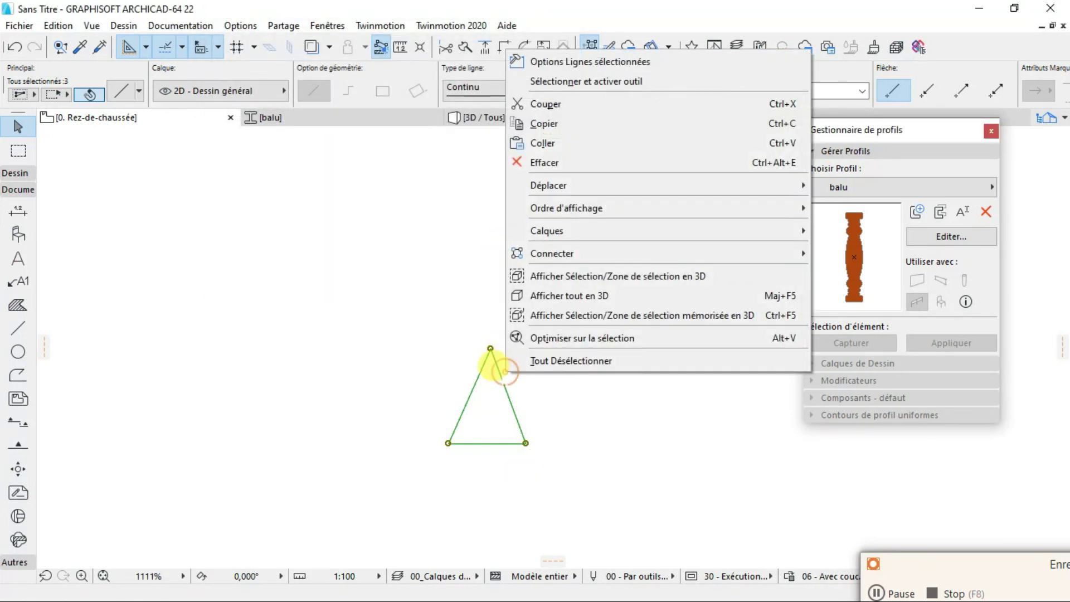
pyautogui.click(543, 123)
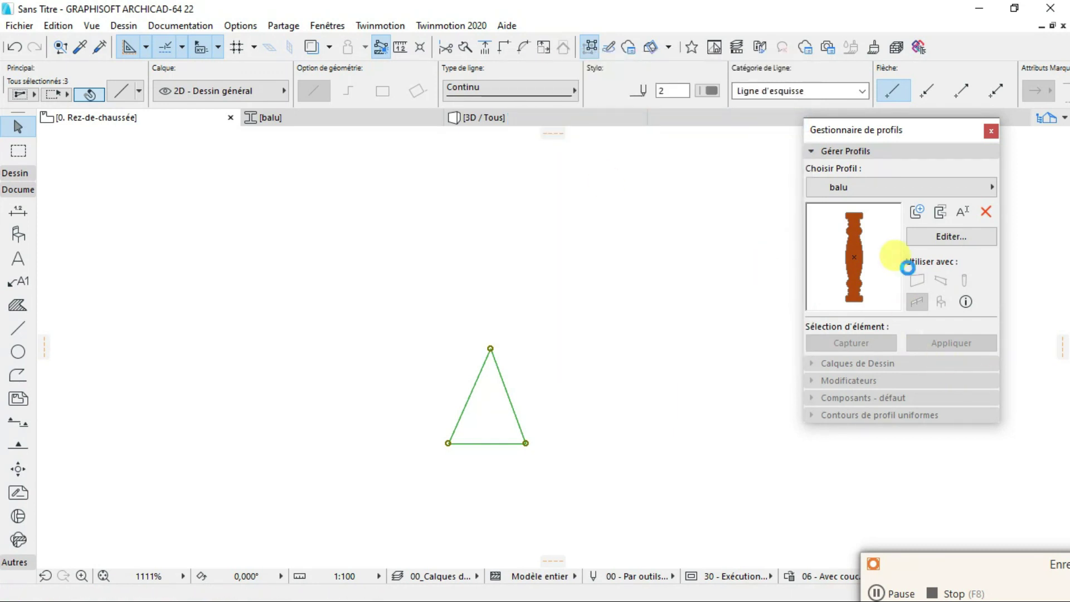
# Create a new profile named balu2 and paste the copied triangle at the centre of the current view
pyautogui.click(925, 235)
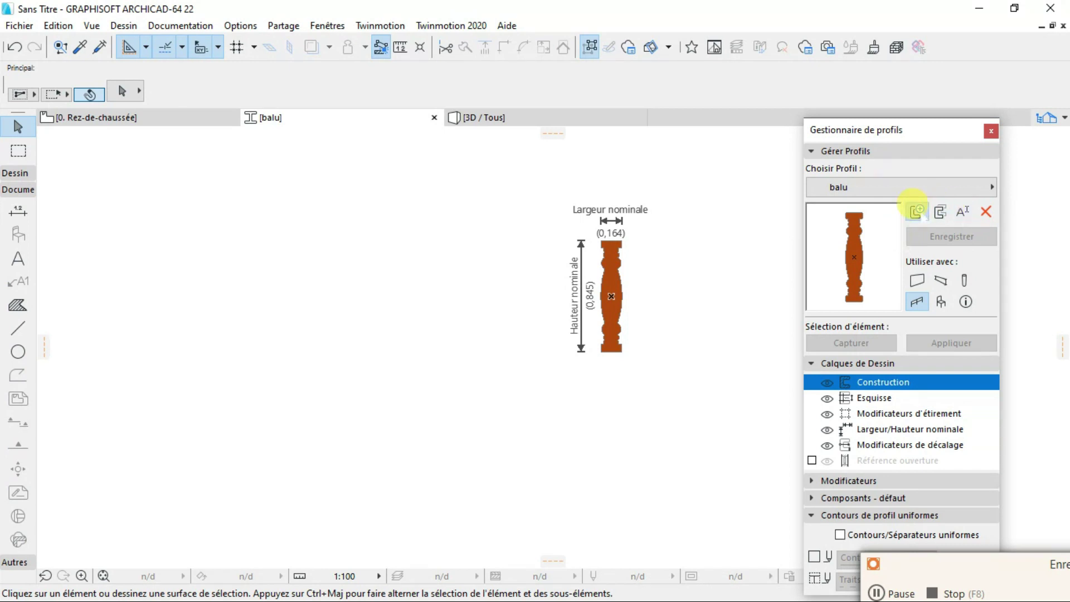
pyautogui.click(916, 211)
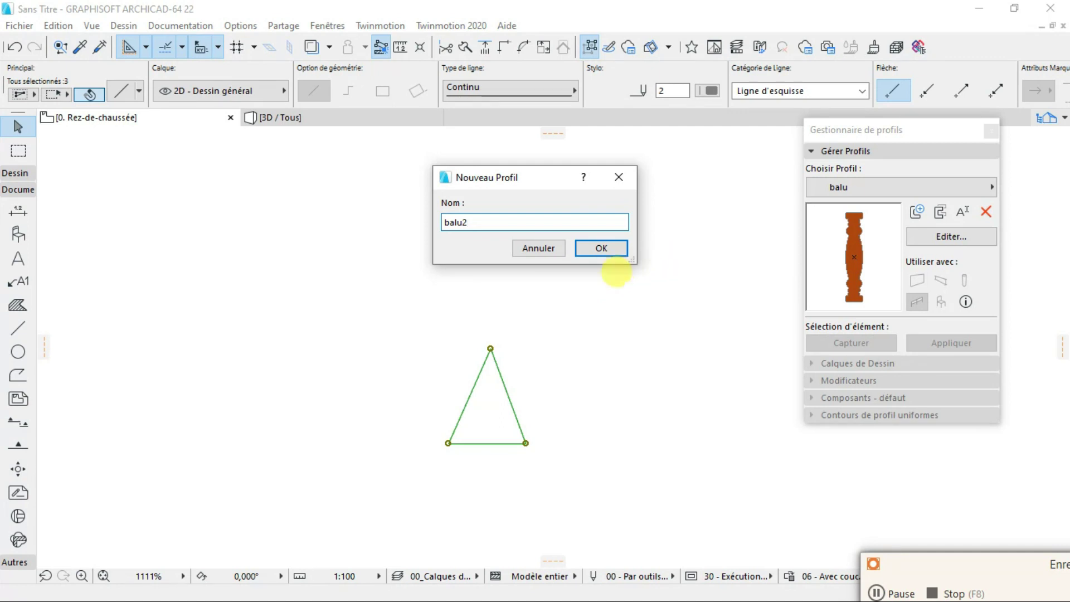
pyautogui.click(602, 249)
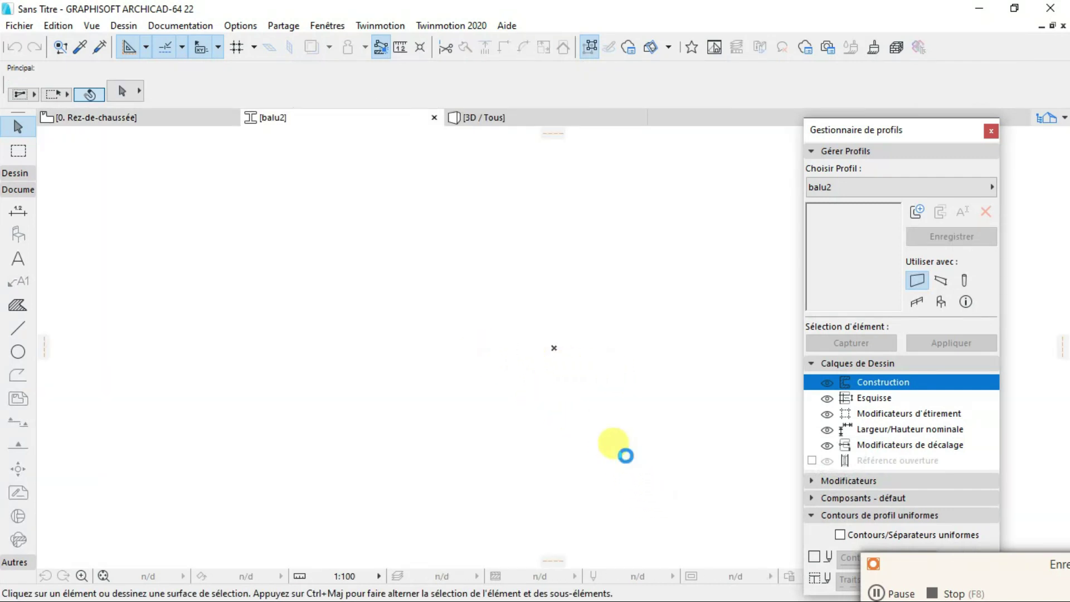
pyautogui.hotkey('ctrl', 'v')
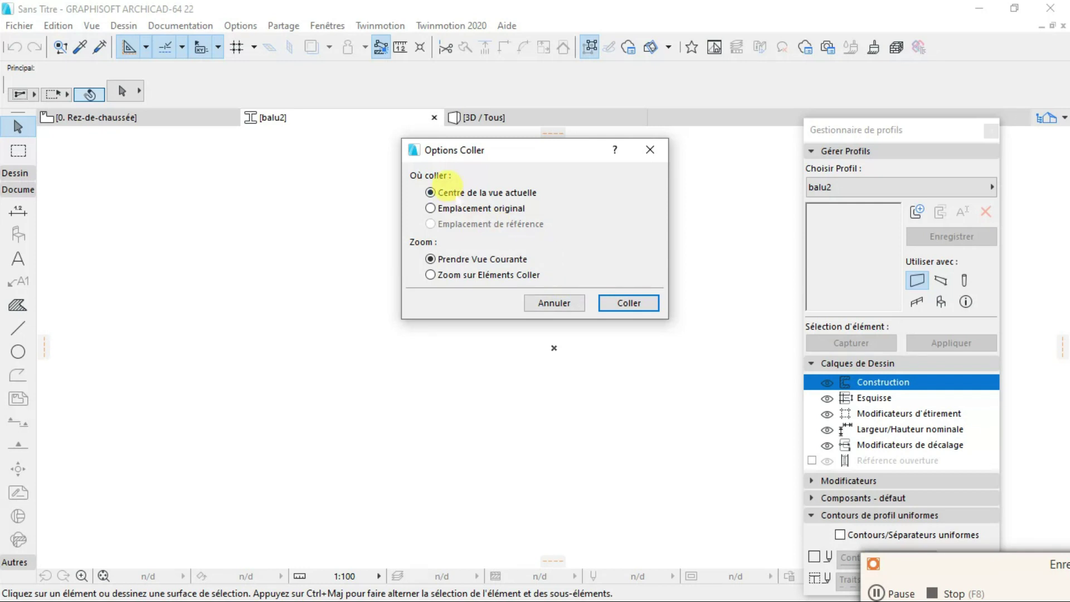
pyautogui.click(612, 303)
pyautogui.click(629, 410)
# Fill the pasted triangle with a hatch, make the profile available for railings and save it
pyautogui.click(17, 304)
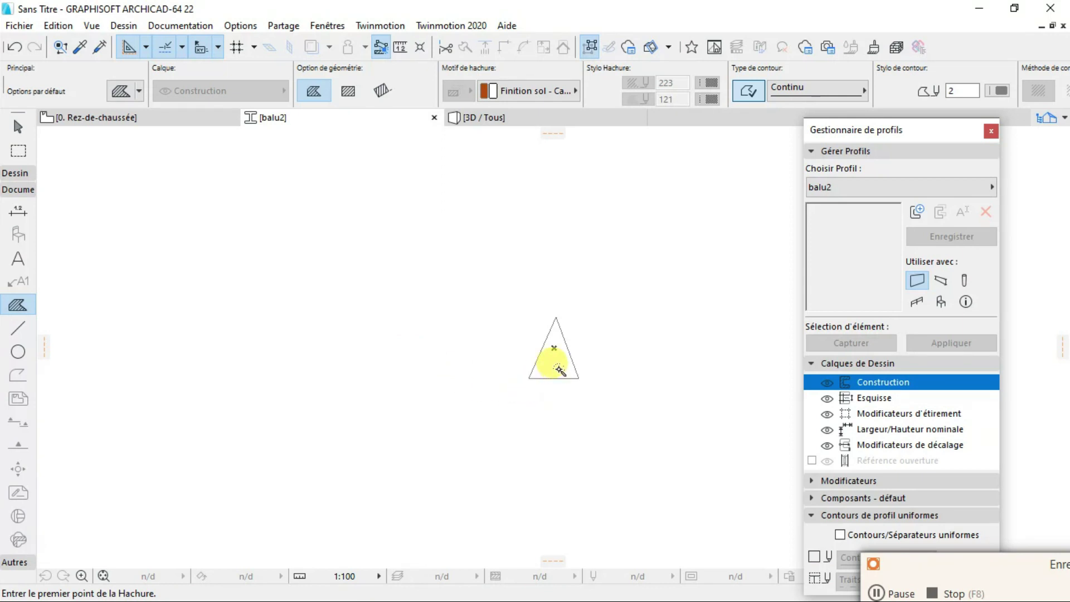
pyautogui.click(559, 370)
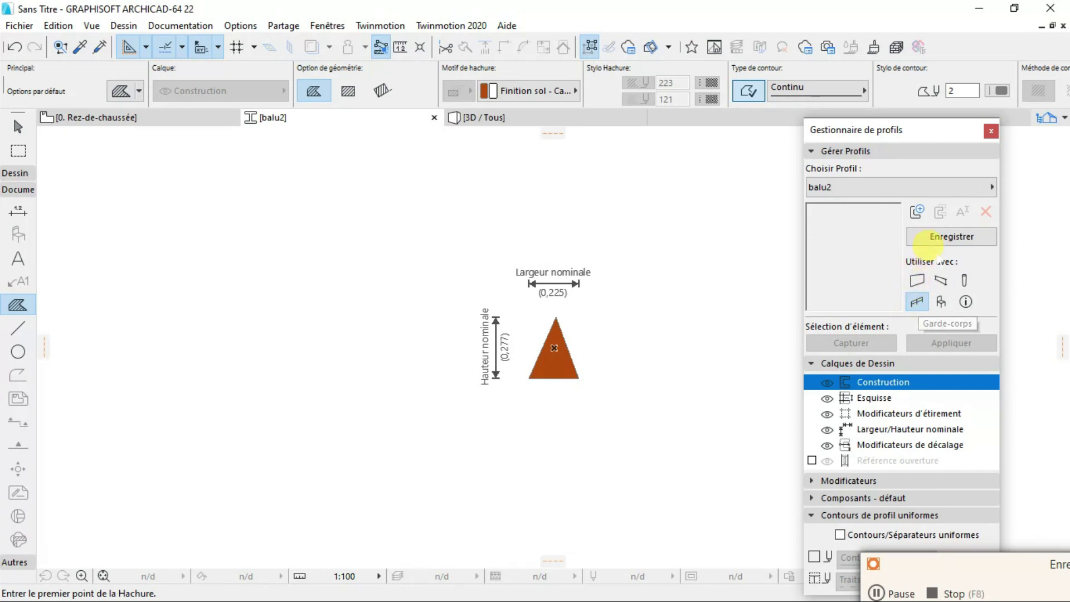
pyautogui.click(941, 243)
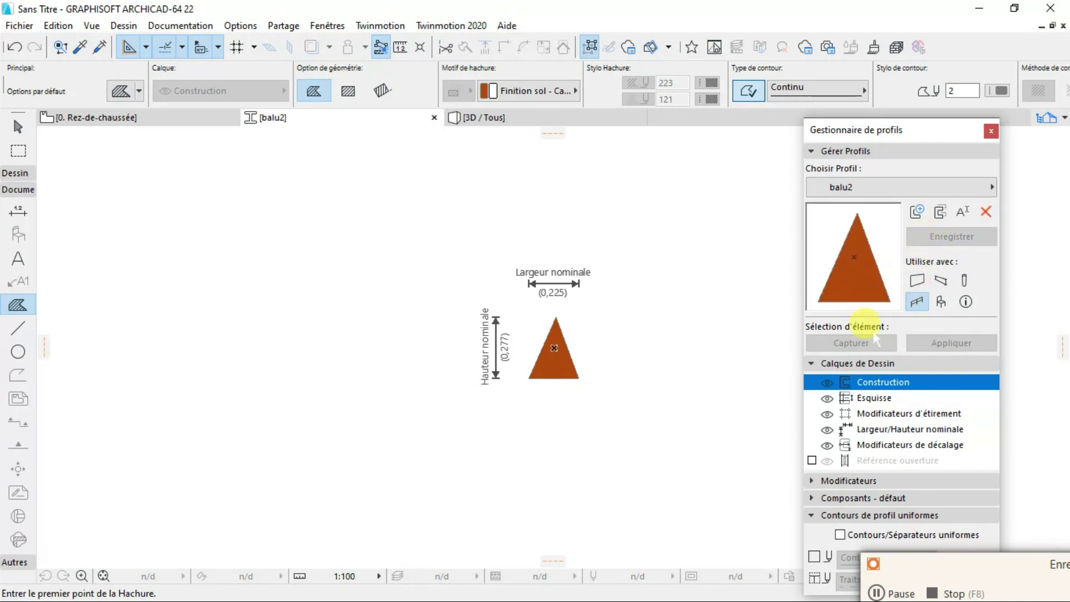
# In the 3D view, select the slab railing with grey balusters and change its top rail component to Garde-corps profilé 22
pyautogui.click(117, 116)
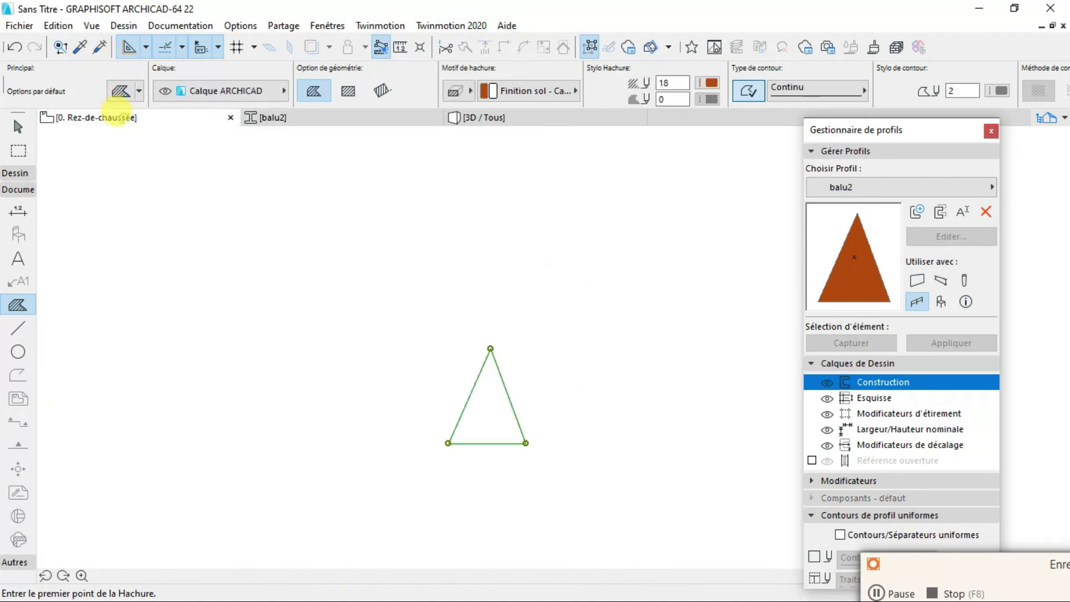
pyautogui.scroll(-3, 499, 298)
pyautogui.scroll(-5, 500, 297)
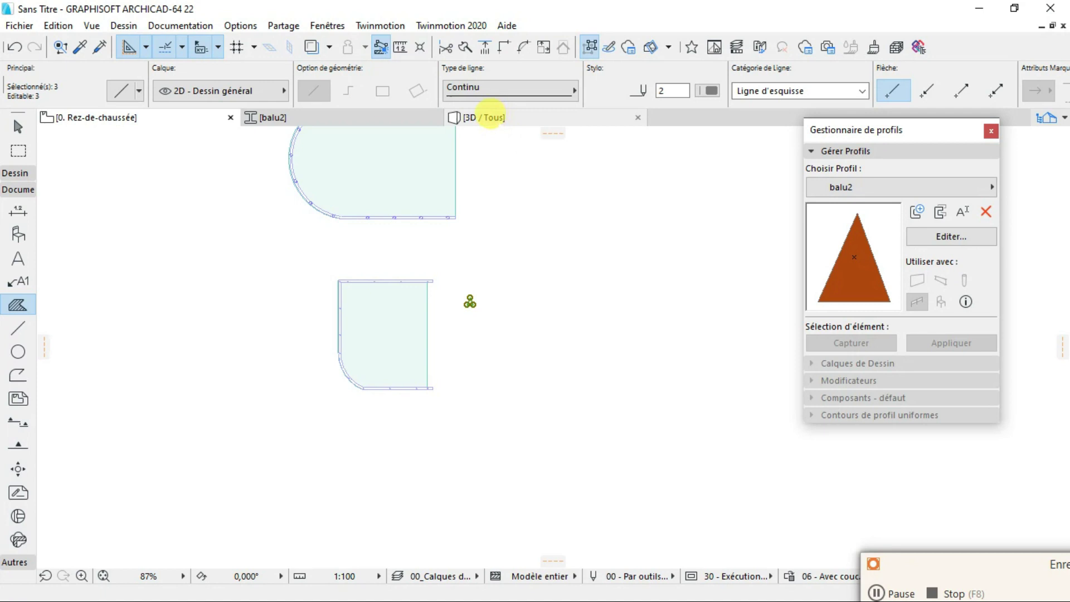
pyautogui.click(485, 117)
pyautogui.click(515, 306)
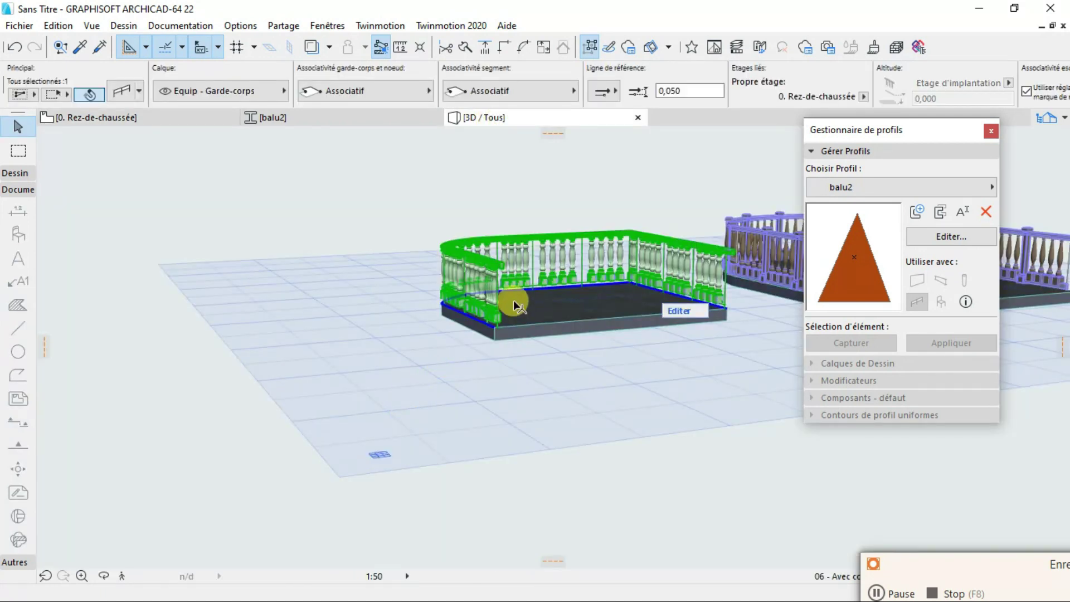
pyautogui.scroll(5, 516, 305)
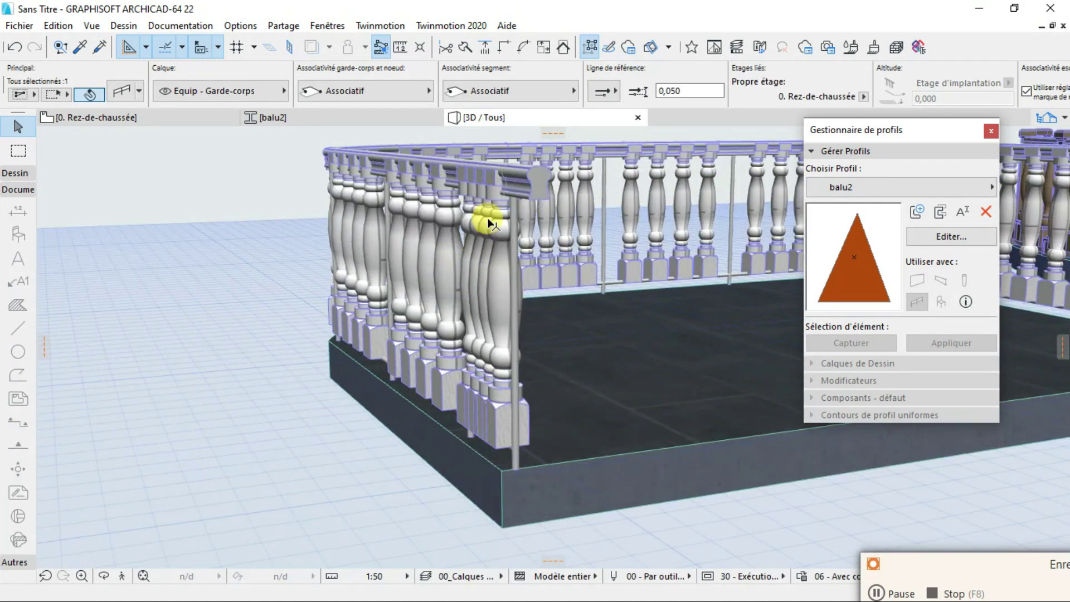
pyautogui.doubleClick(488, 223)
pyautogui.scroll(4, 547, 181)
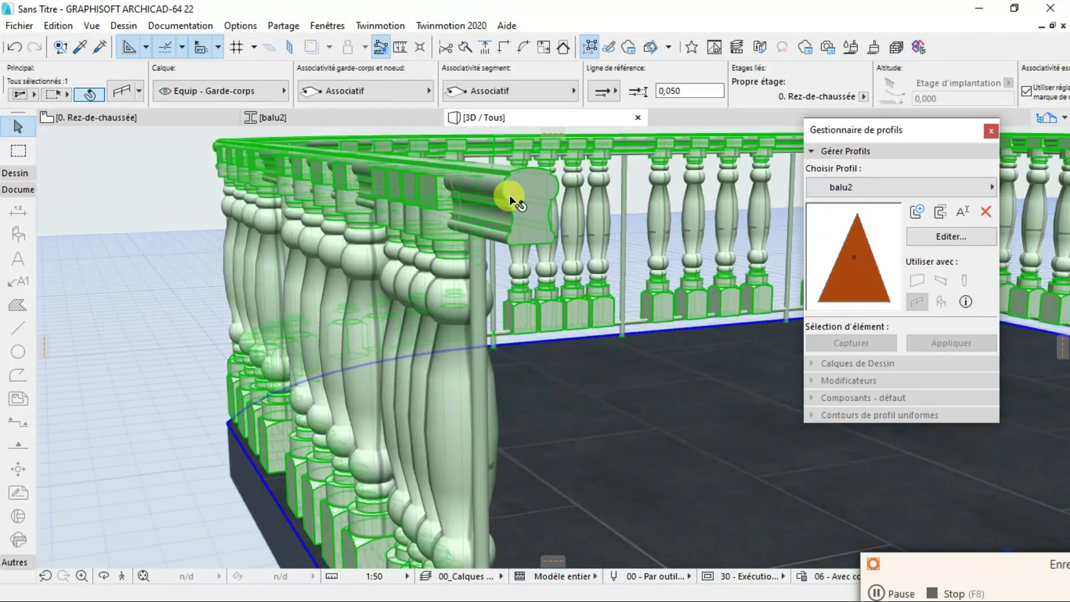
pyautogui.press('Escape')
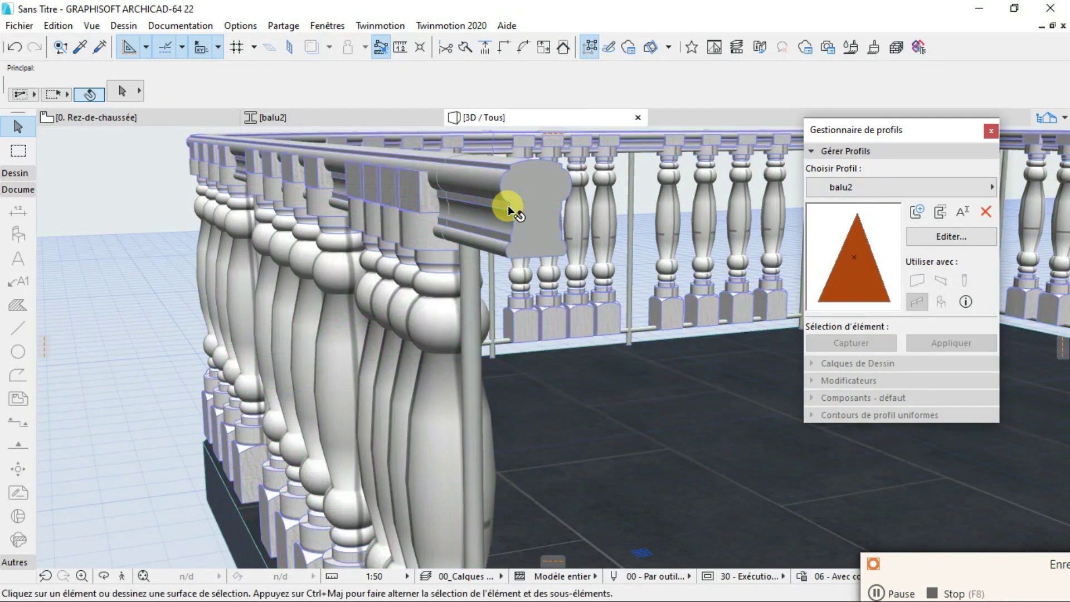
pyautogui.click(508, 206)
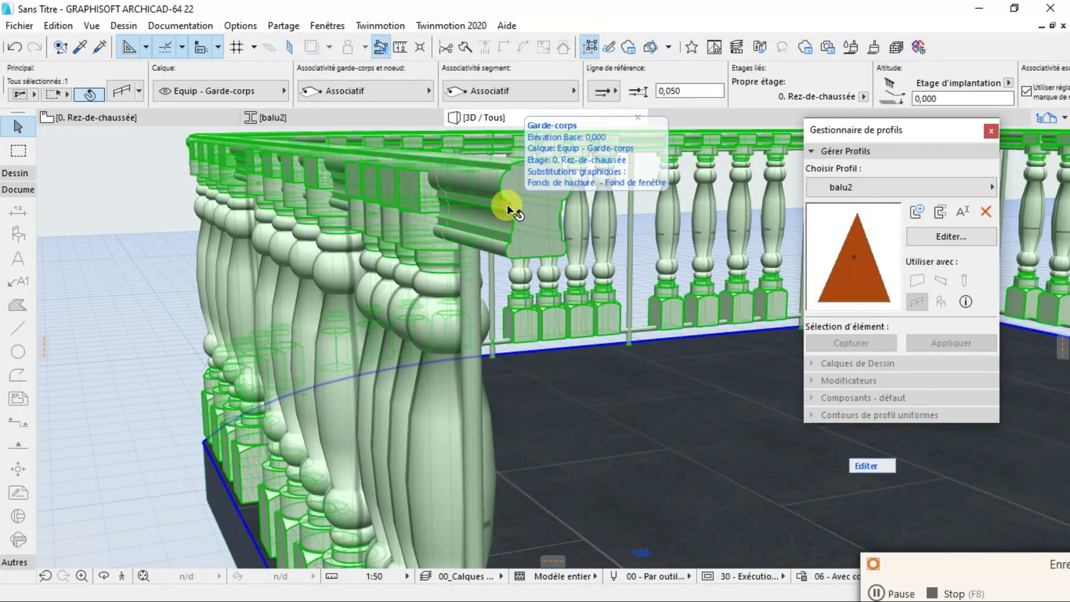
pyautogui.rightClick(538, 195)
pyautogui.press('Escape')
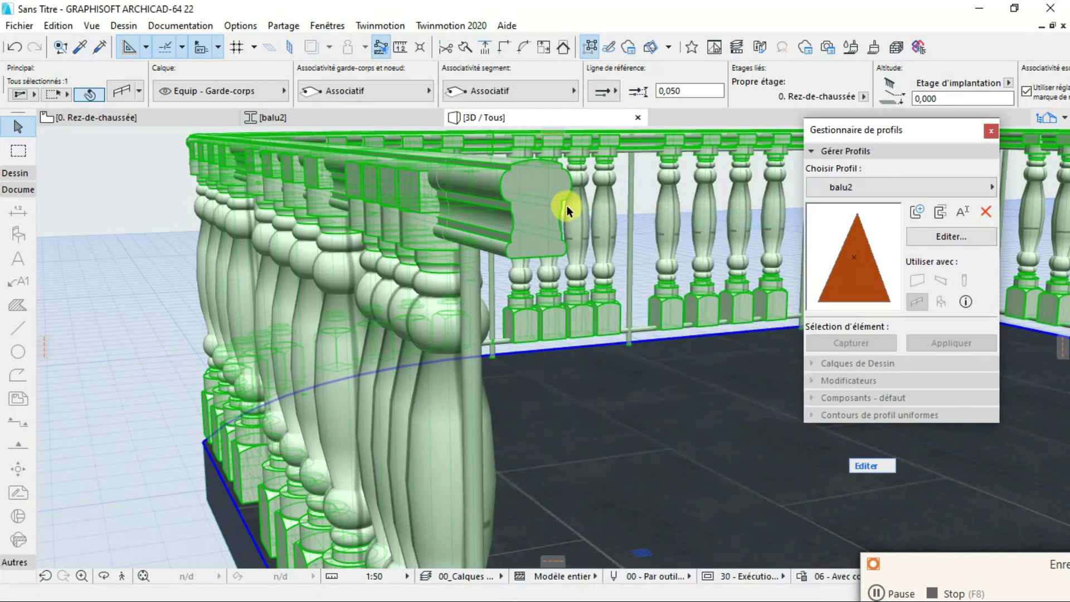
pyautogui.doubleClick(490, 211)
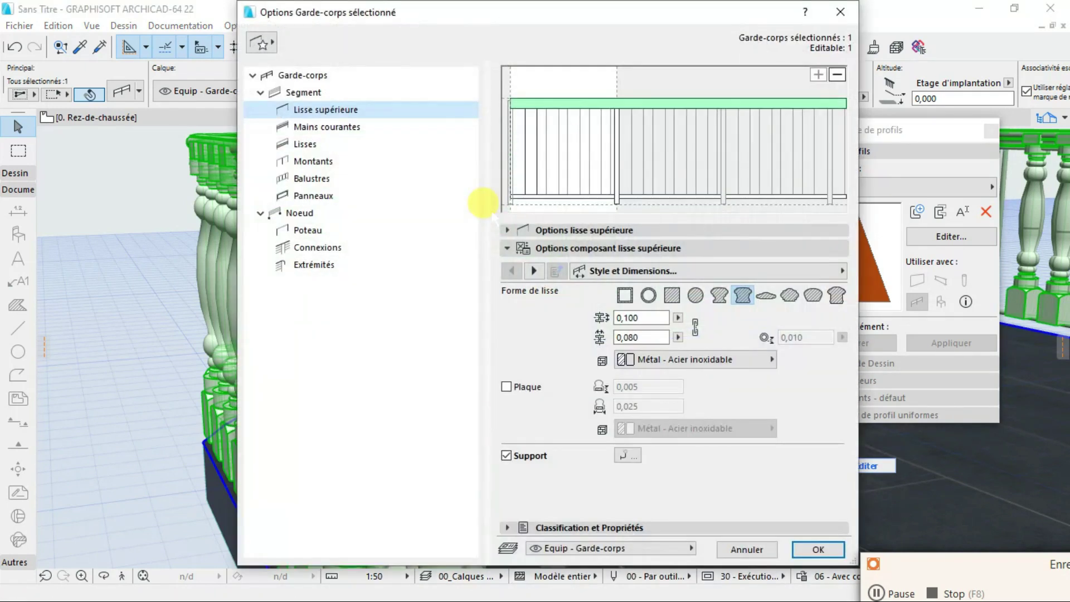
pyautogui.click(651, 231)
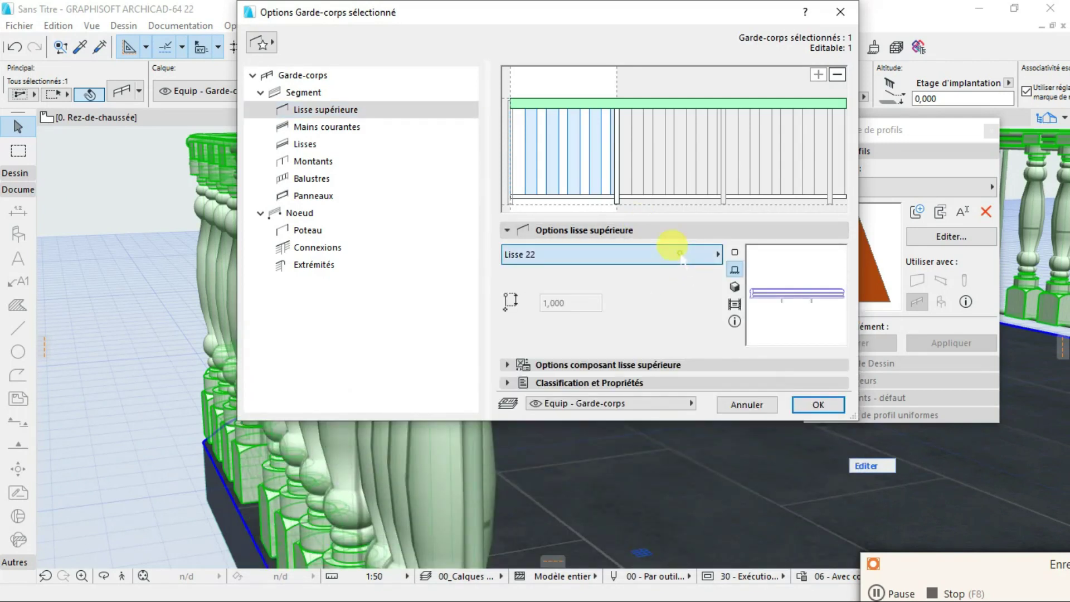
pyautogui.click(676, 252)
pyautogui.click(788, 333)
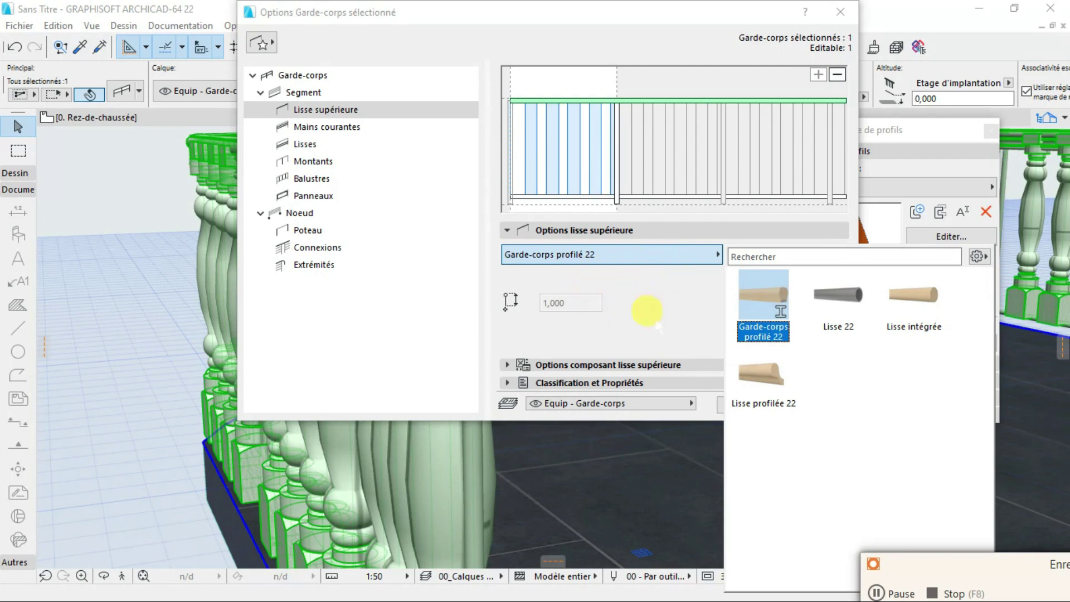
# Assign the balu2 profile to the top rail in its style and dimensions settings and apply the railing settings
pyautogui.click(598, 365)
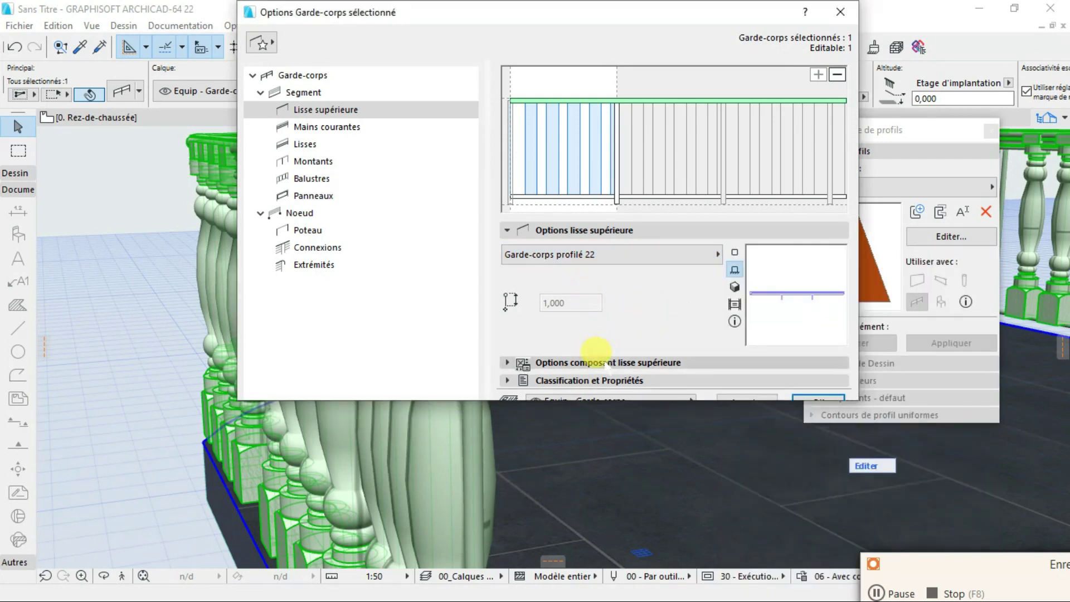
pyautogui.click(598, 364)
pyautogui.click(694, 295)
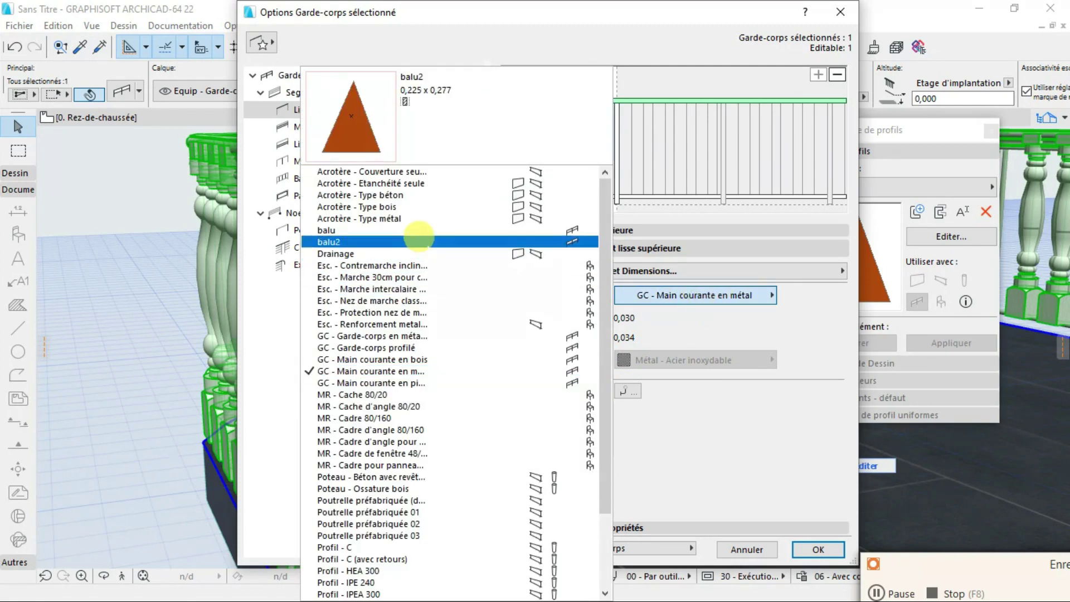
pyautogui.click(427, 244)
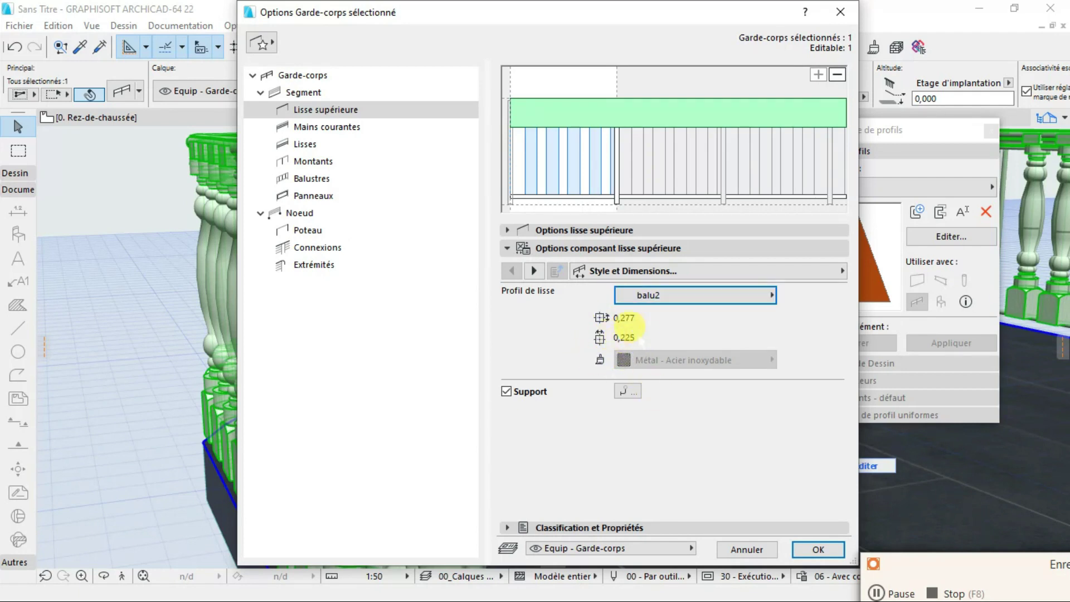
pyautogui.click(806, 546)
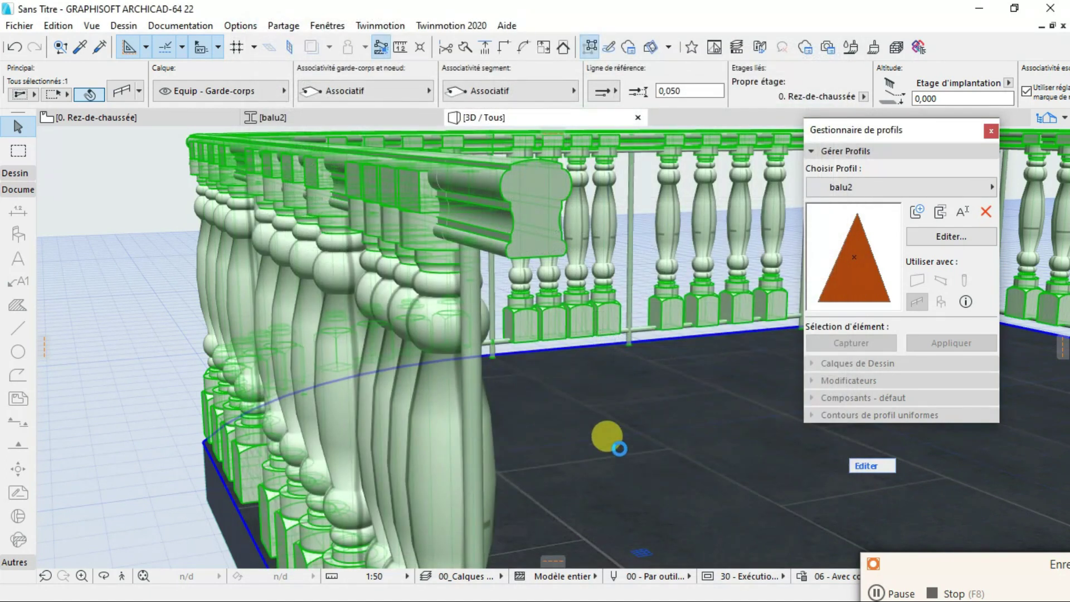
# Orbit around the railing and examine how the triangular top rail sits on the balusters and follows the curved corner
pyautogui.scroll(-6, 596, 384)
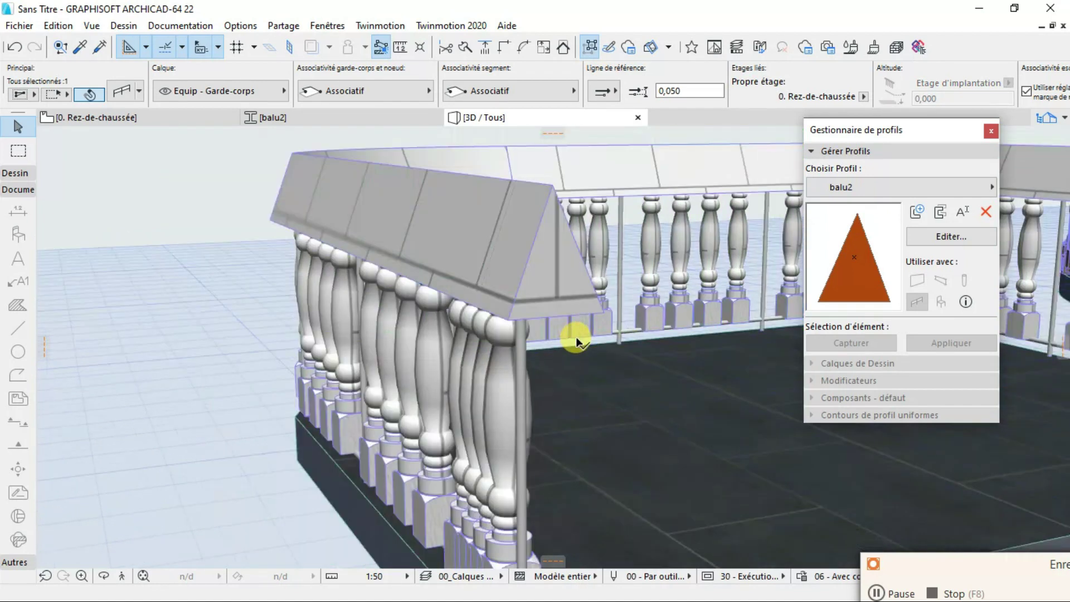
pyautogui.scroll(8, 592, 319)
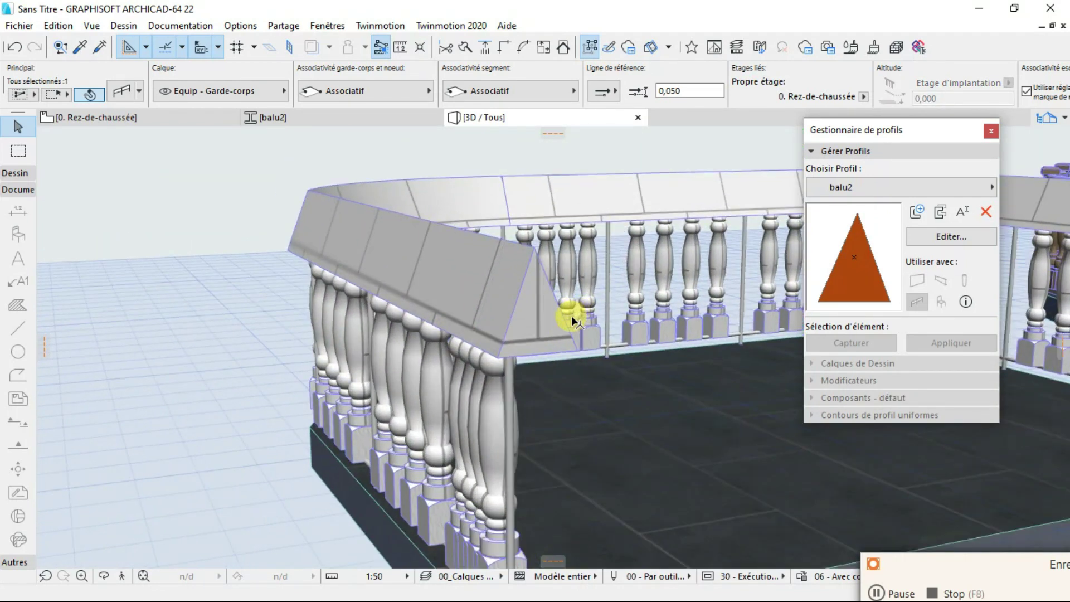
pyautogui.scroll(-6, 498, 292)
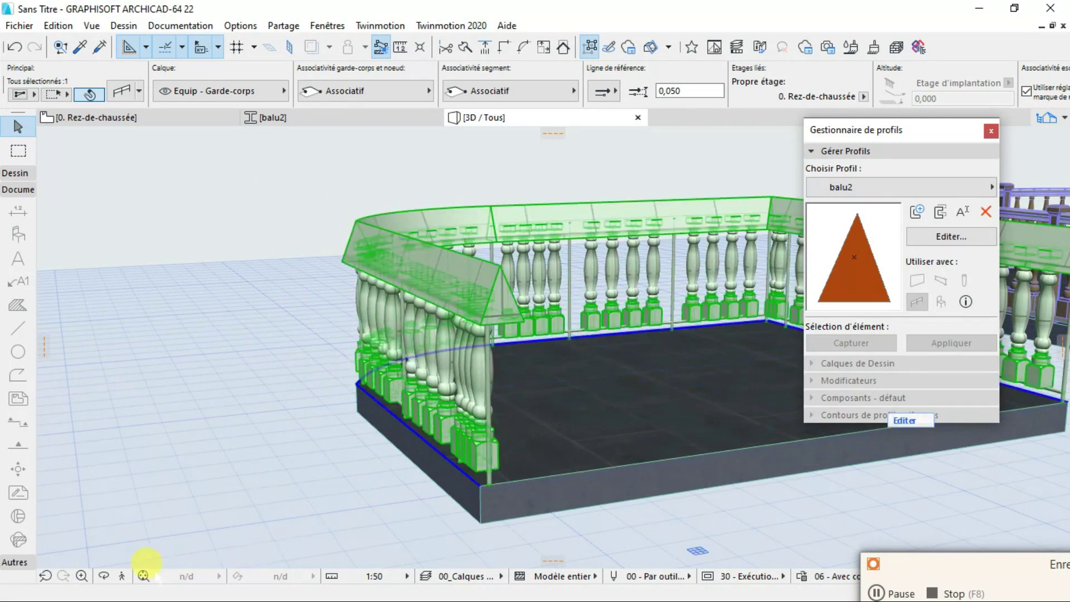
pyautogui.click(104, 576)
pyautogui.moveTo(239, 487); pyautogui.dragTo(376, 375)
pyautogui.moveTo(542, 403); pyautogui.dragTo(535, 372)
pyautogui.scroll(1, 536, 371)
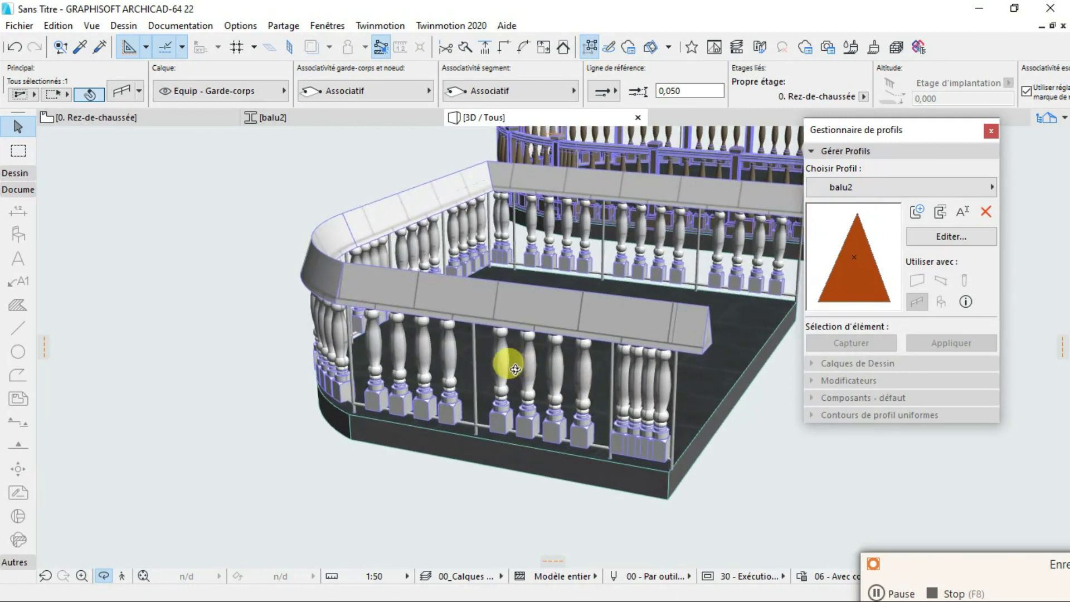
pyautogui.scroll(2, 504, 360)
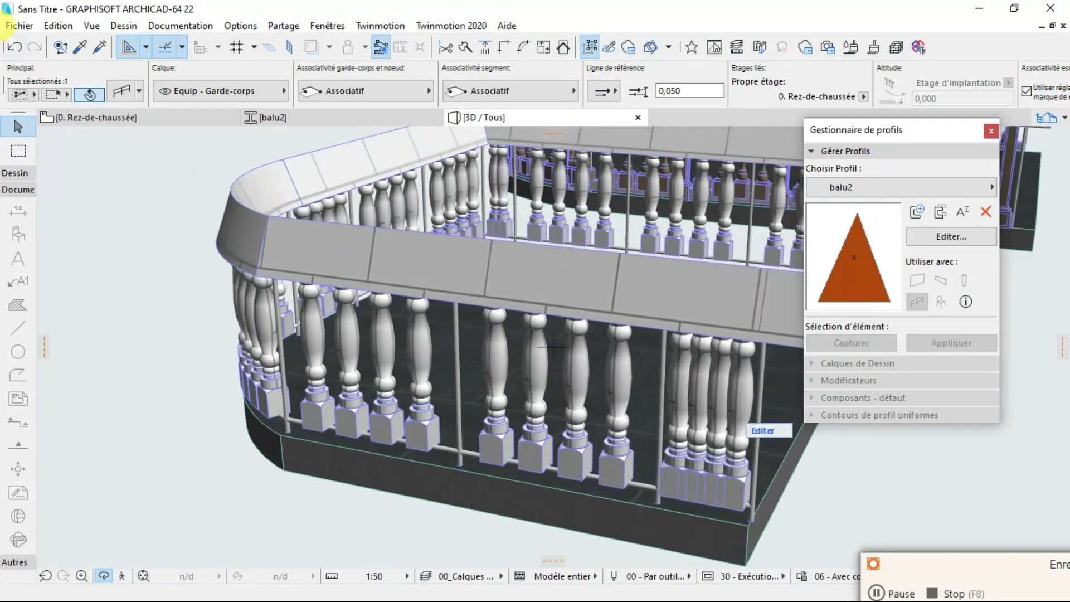
# Undo the last change to the railing's top rail
pyautogui.click(15, 47)
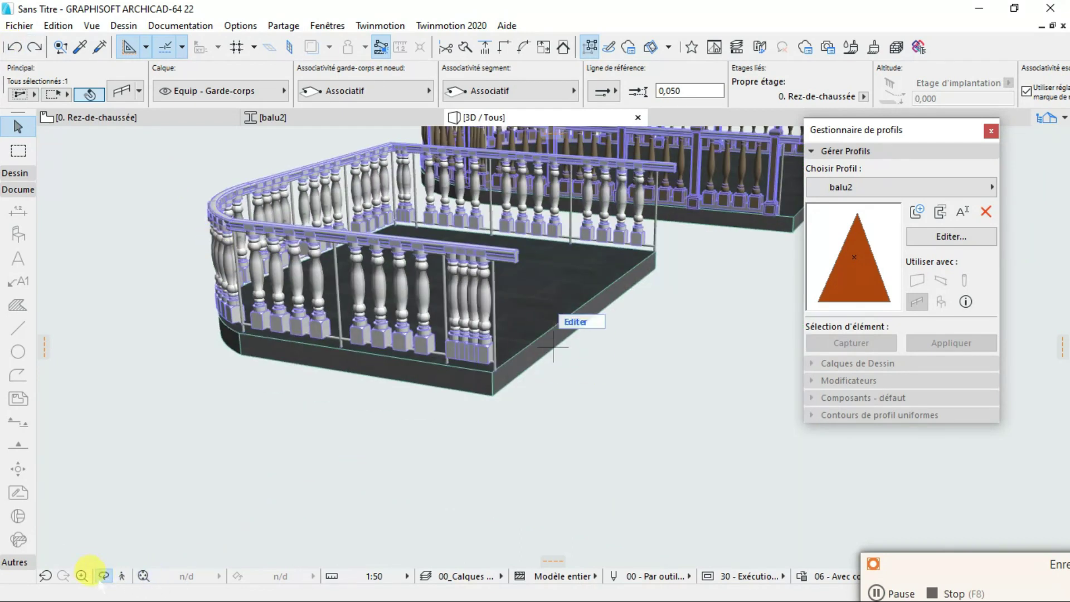
pyautogui.scroll(10, 429, 418)
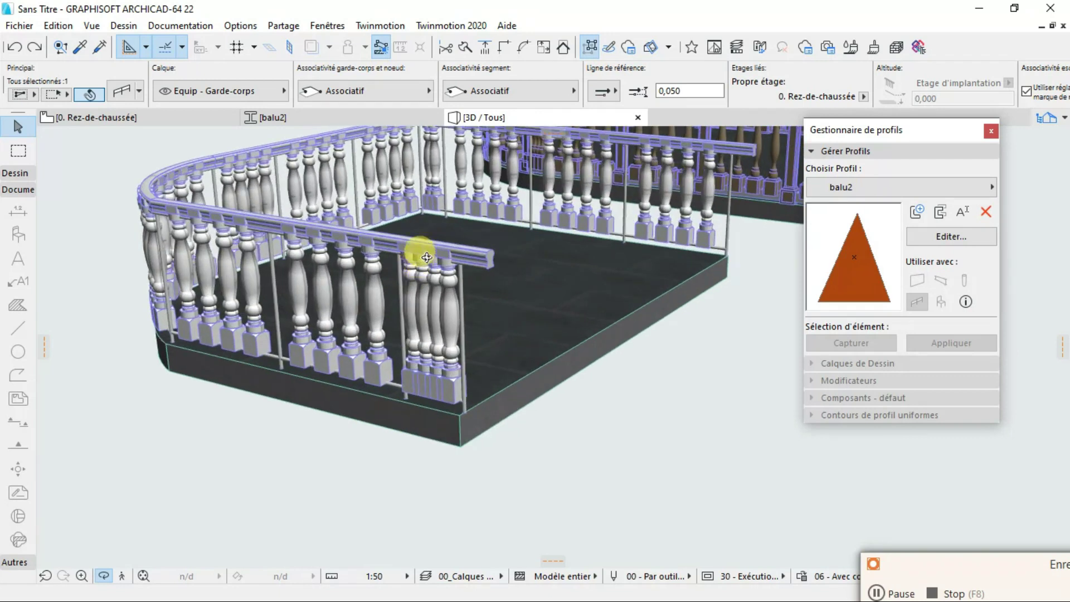
# Open the grey-baluster slab railing's settings and review the top rail's component type, style and dimensions, and support options
pyautogui.scroll(4, 462, 312)
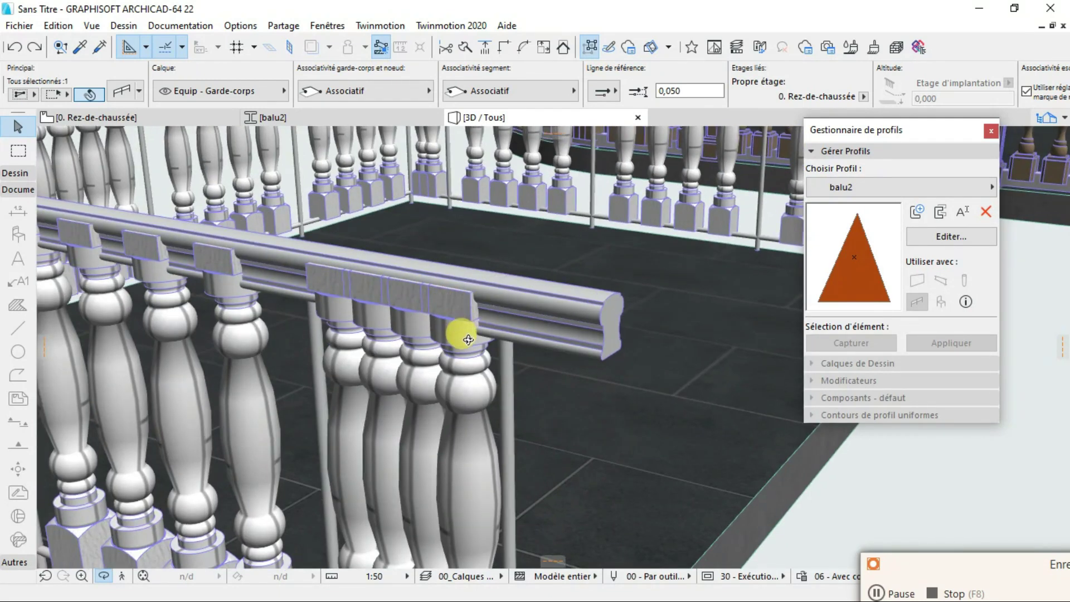
pyautogui.scroll(-2, 468, 322)
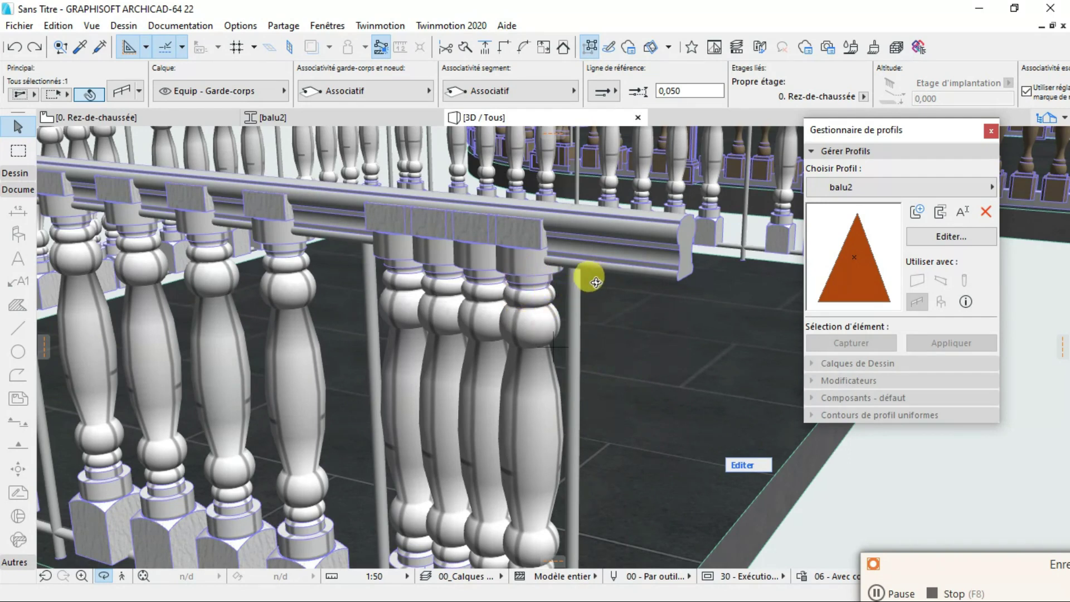
pyautogui.rightClick(471, 213)
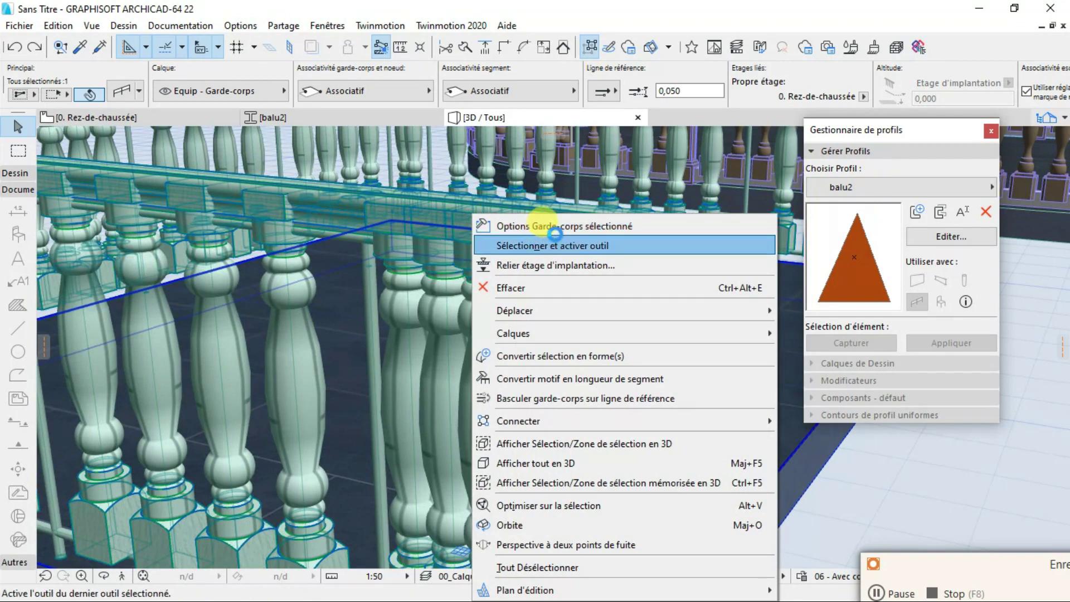
pyautogui.click(554, 238)
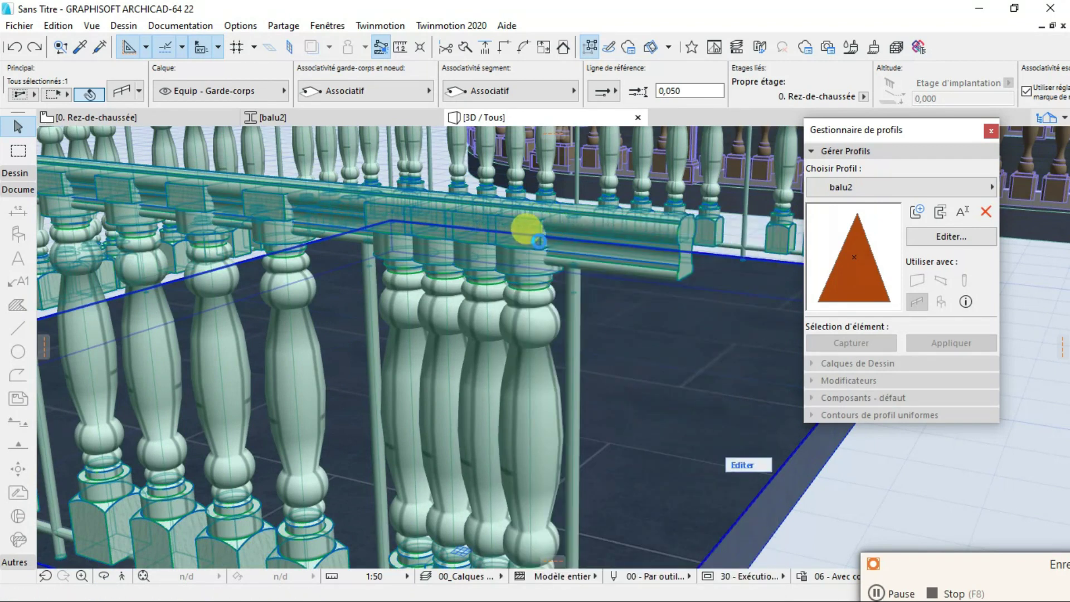
pyautogui.doubleClick(485, 232)
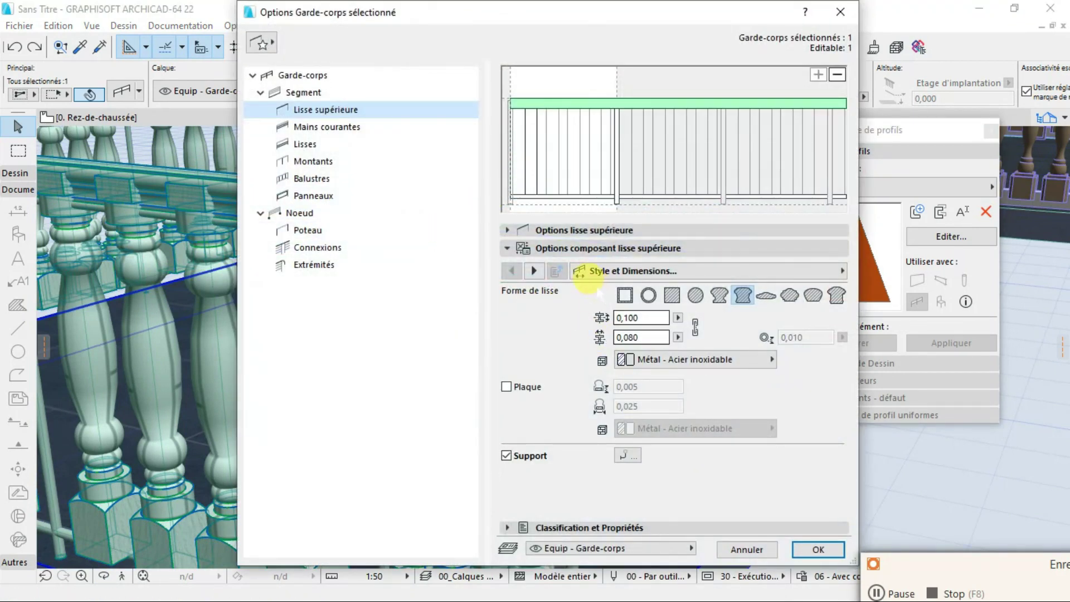
pyautogui.click(590, 248)
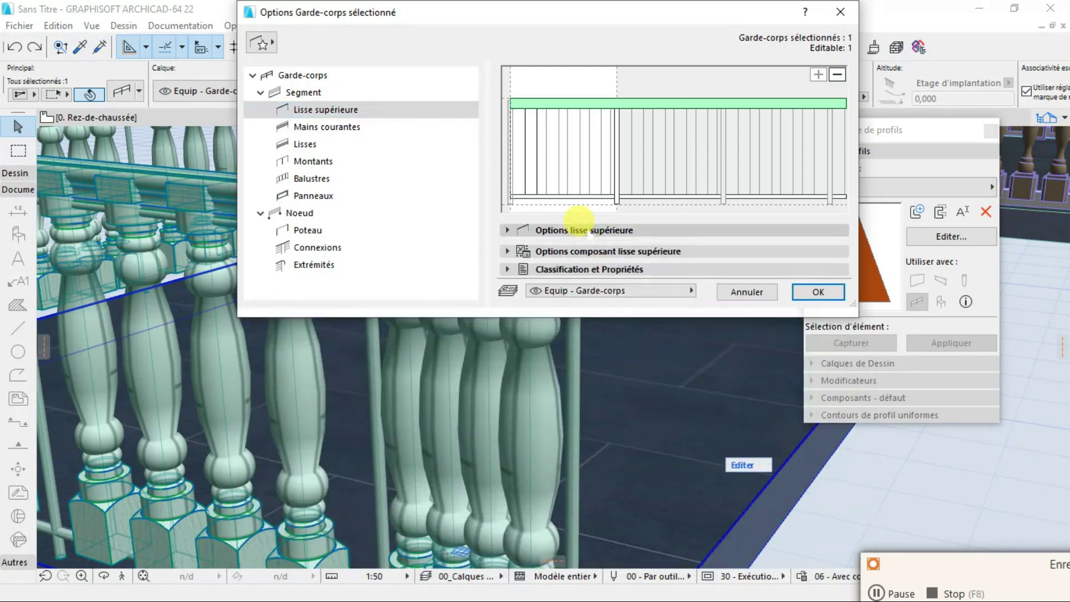
pyautogui.click(580, 229)
pyautogui.click(583, 365)
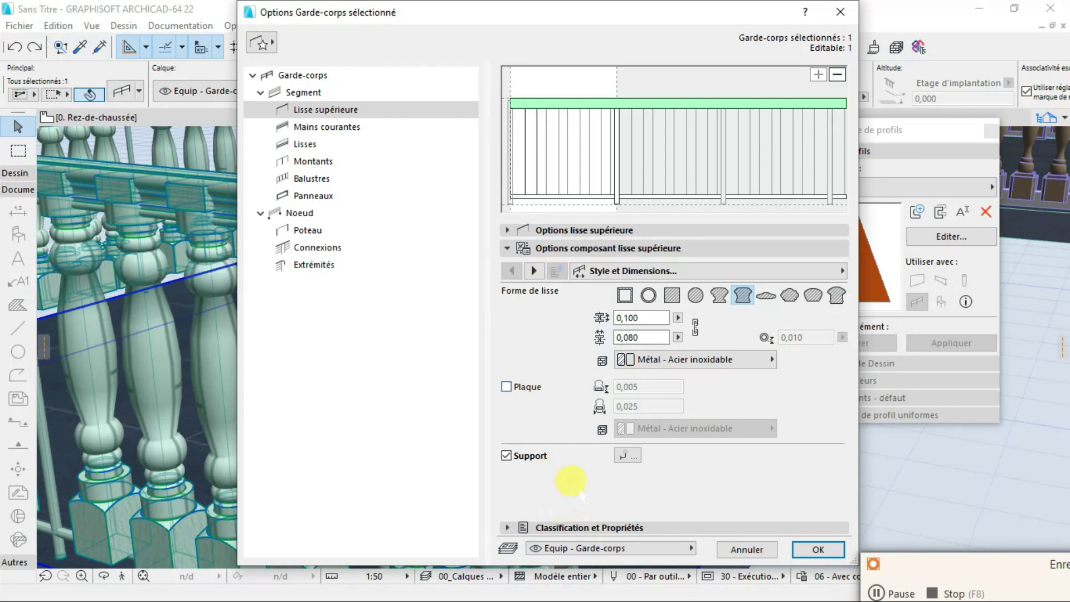
pyautogui.click(560, 249)
pyautogui.click(557, 248)
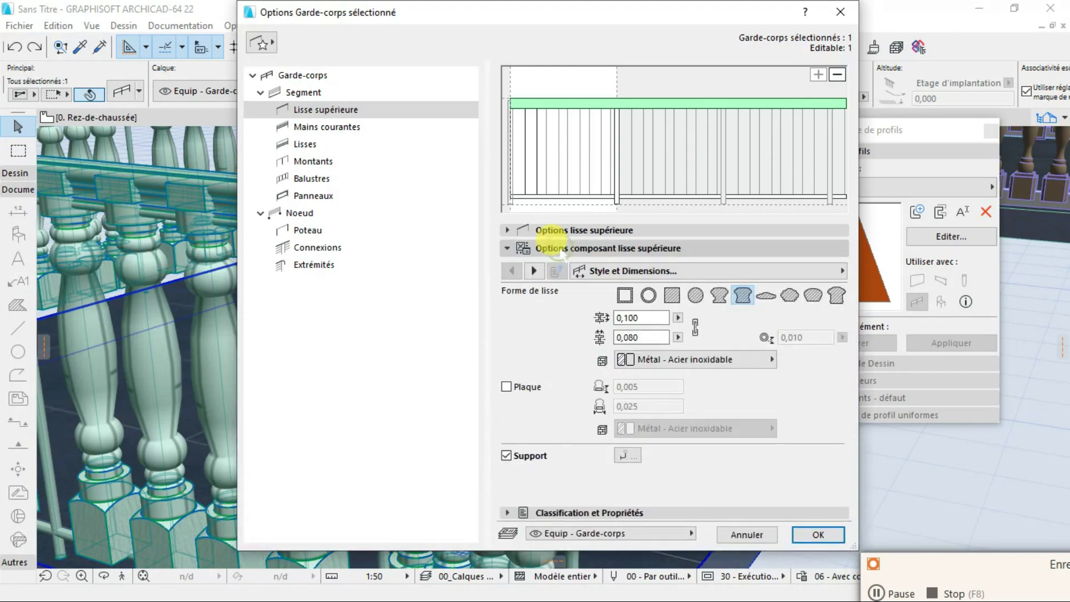
pyautogui.click(533, 271)
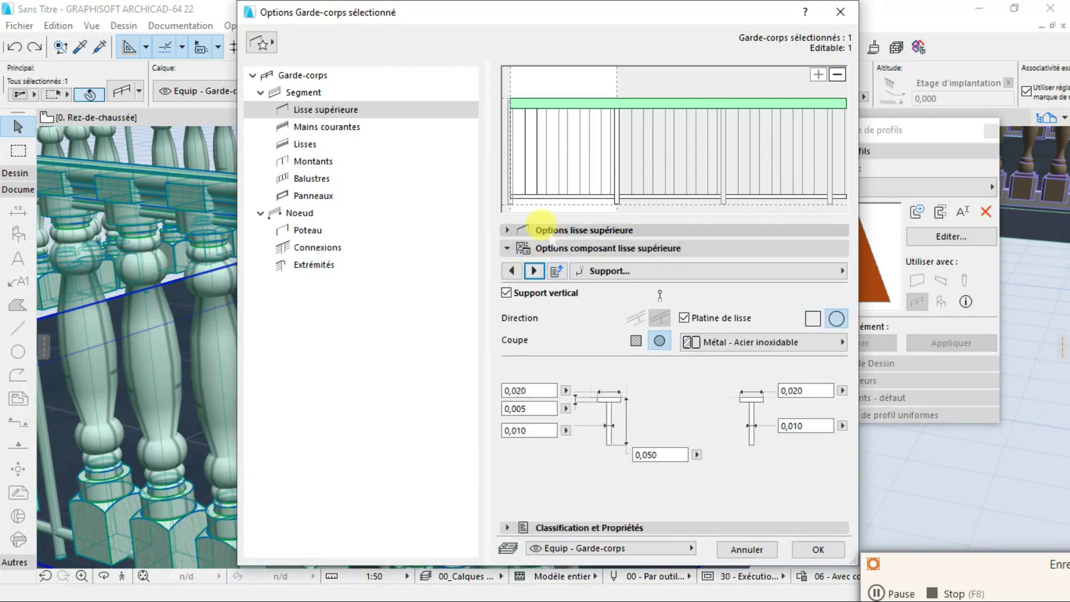
pyautogui.click(544, 230)
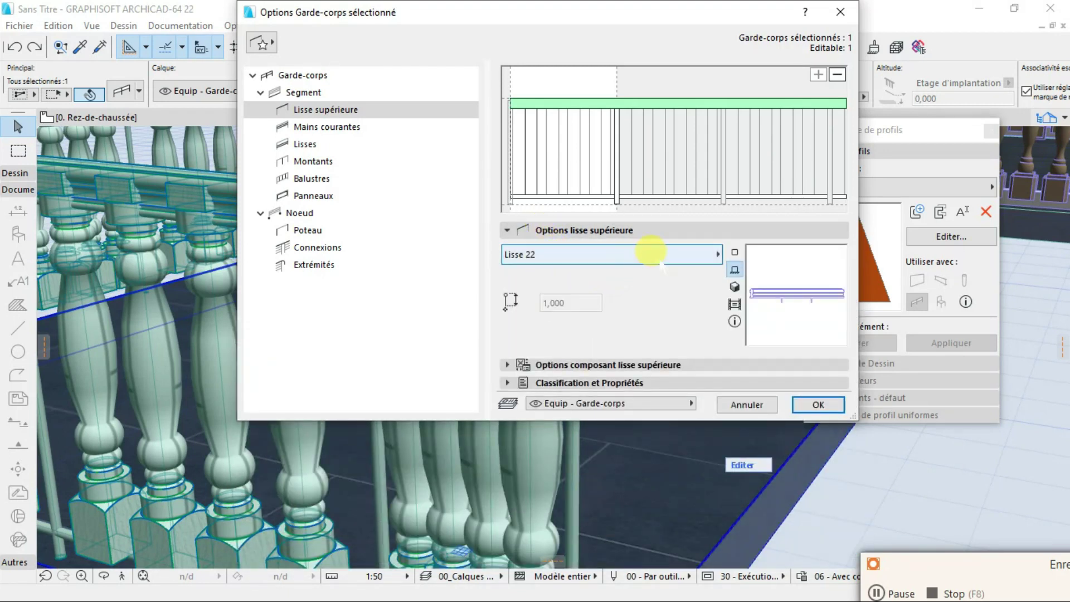
pyautogui.click(616, 365)
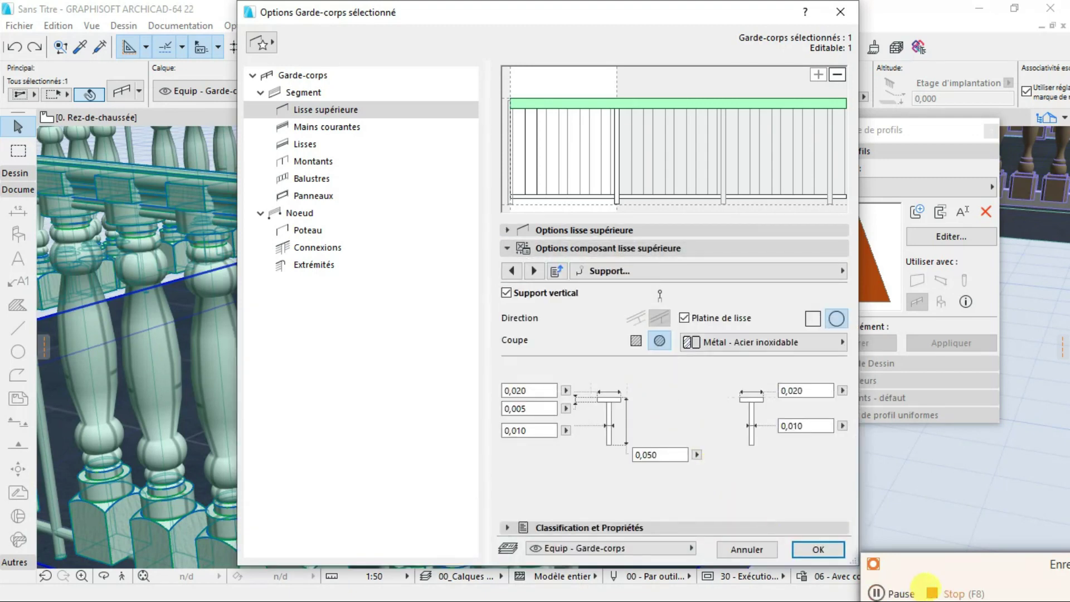
pyautogui.click(889, 574)
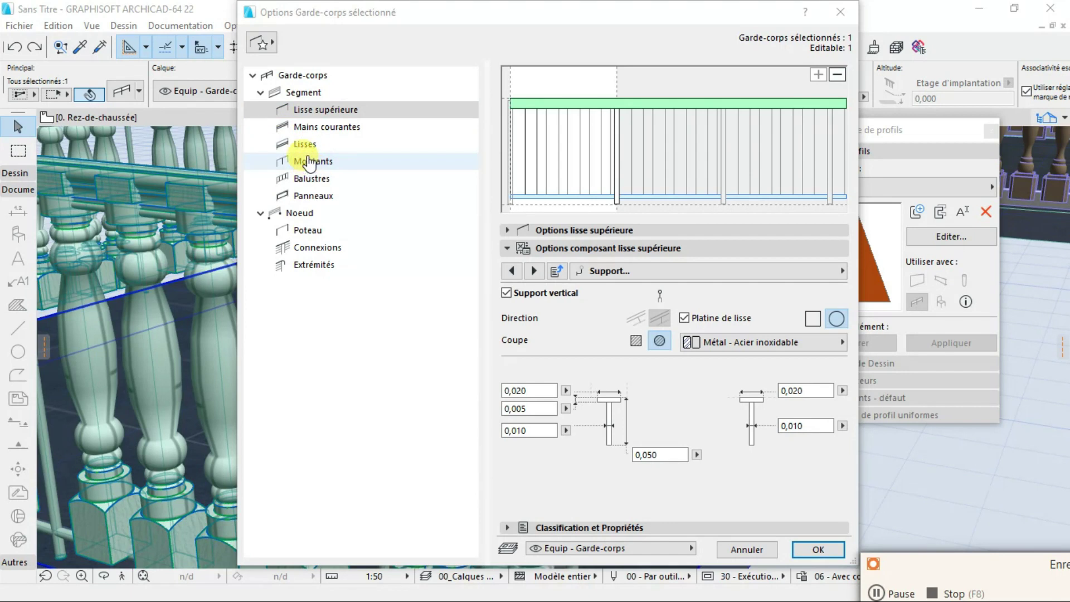
# Set the baluster pattern's upper height offset from the segment top to 0,000 and apply the railing settings
pyautogui.click(304, 178)
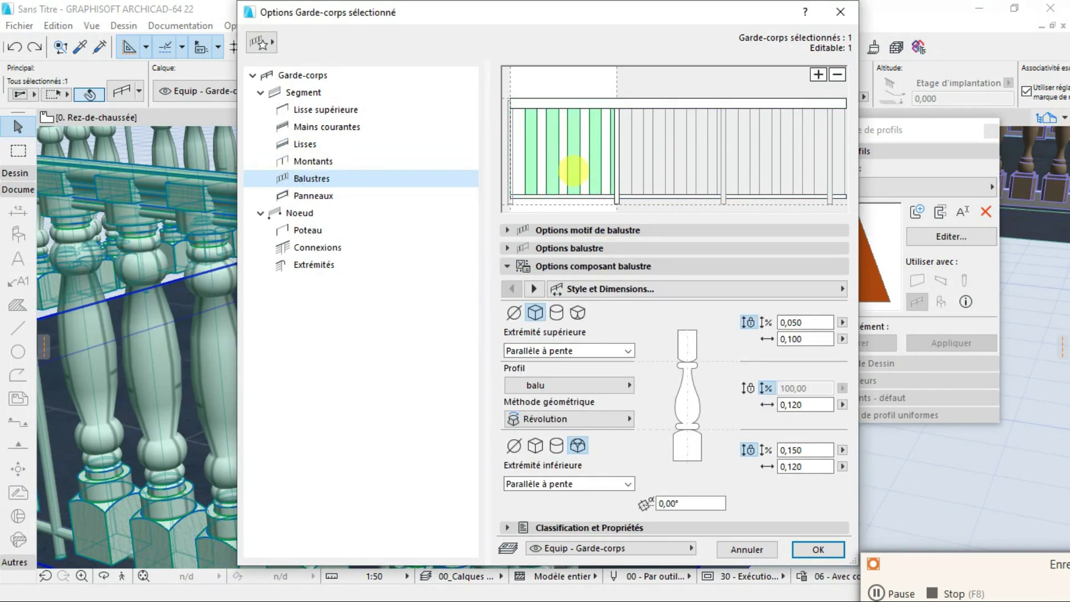
pyautogui.click(590, 230)
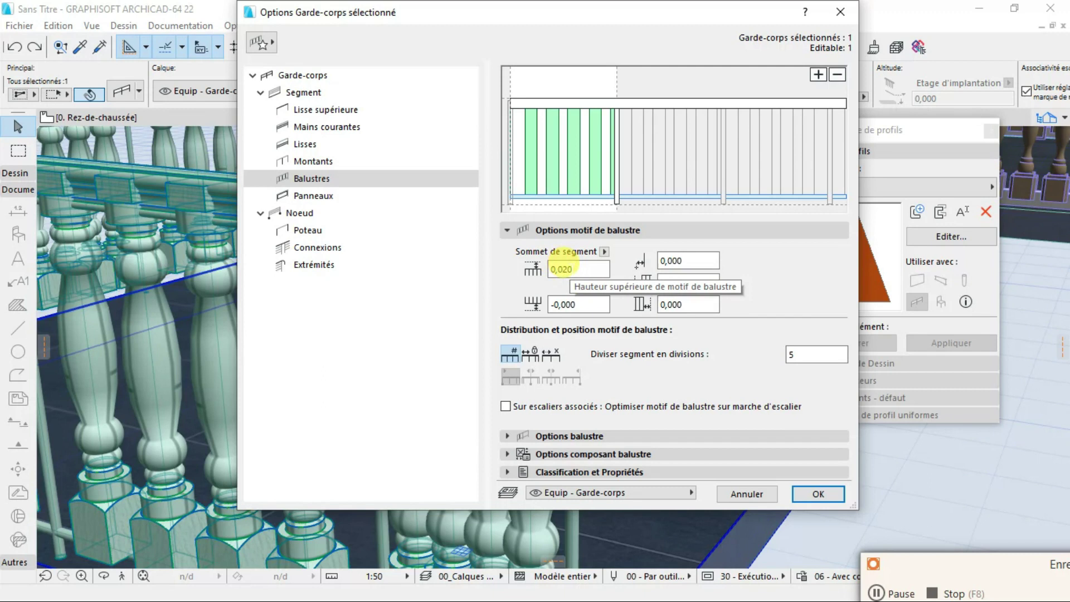
pyautogui.click(569, 269)
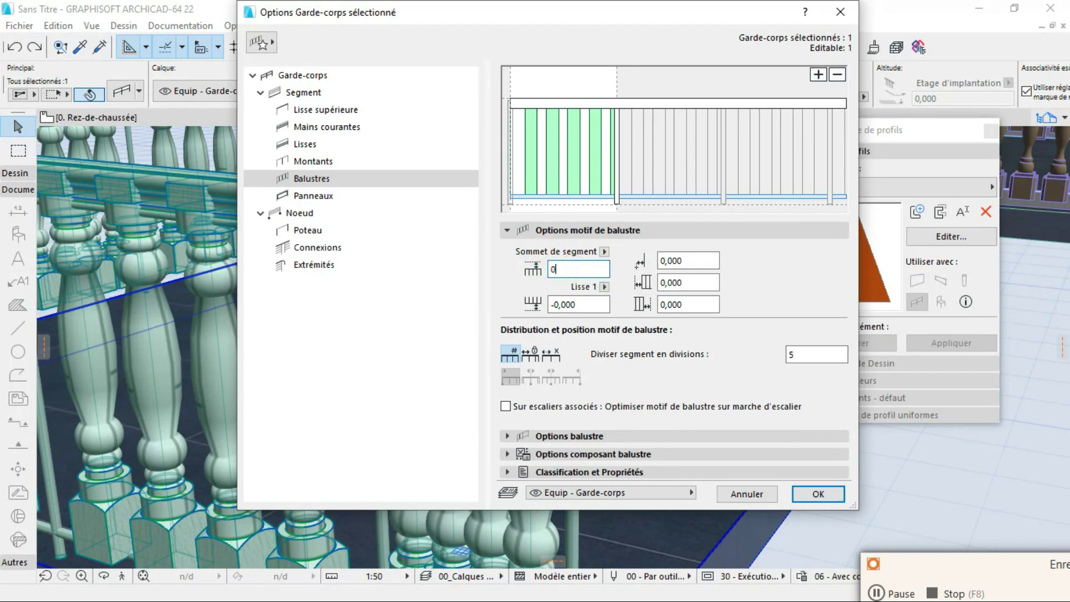
pyautogui.write('000')
pyautogui.click(815, 494)
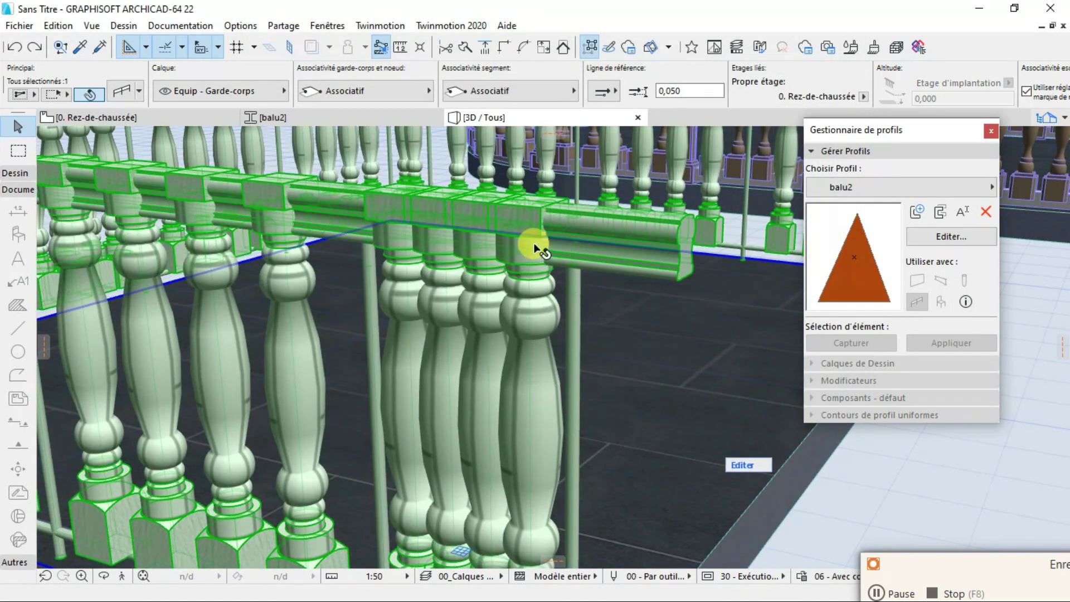
pyautogui.rightClick(506, 206)
pyautogui.click(558, 216)
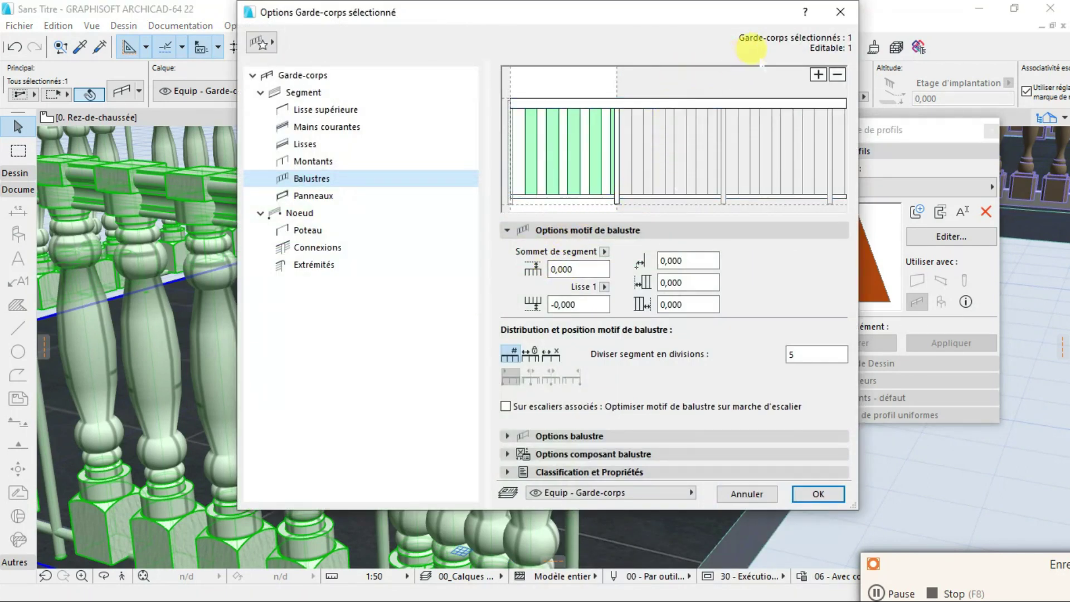
pyautogui.click(841, 11)
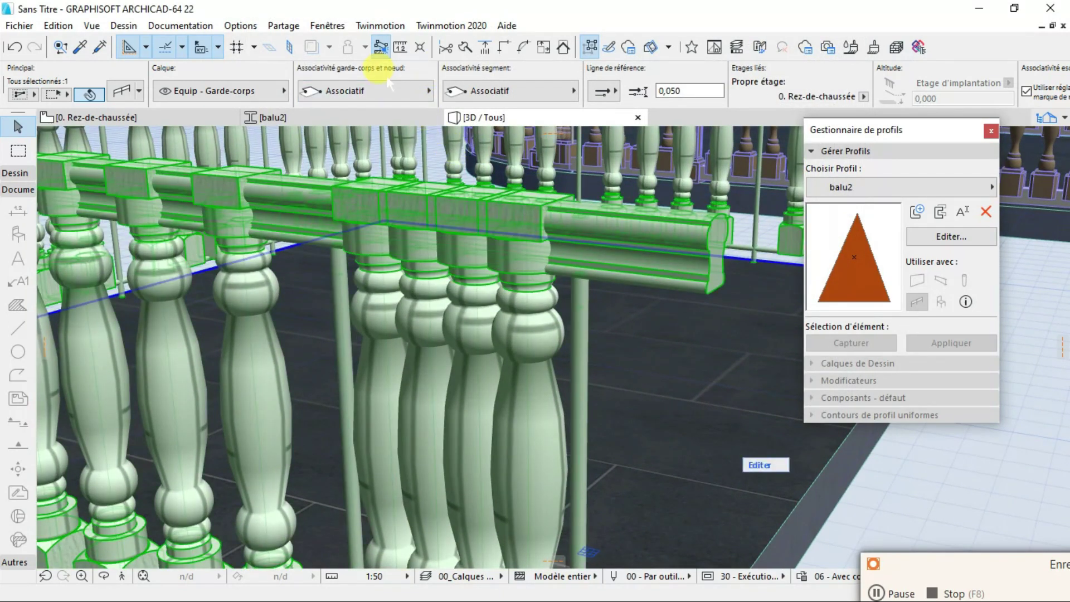
# Measure vertically from the top of the last baluster's cap at the railing's end down past the underside of the top rail
pyautogui.click(399, 44)
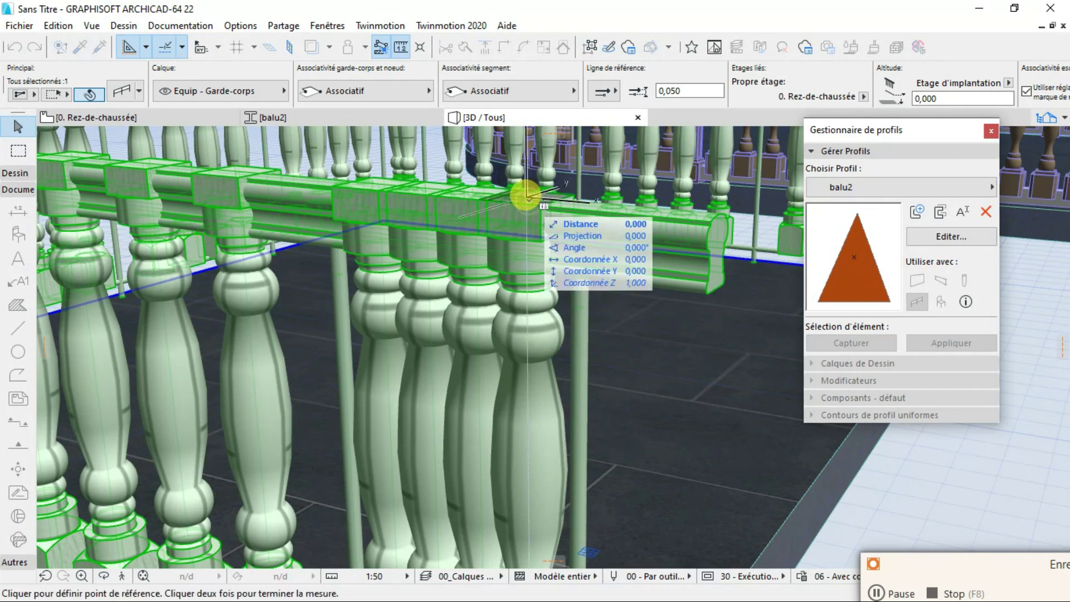
pyautogui.click(530, 226)
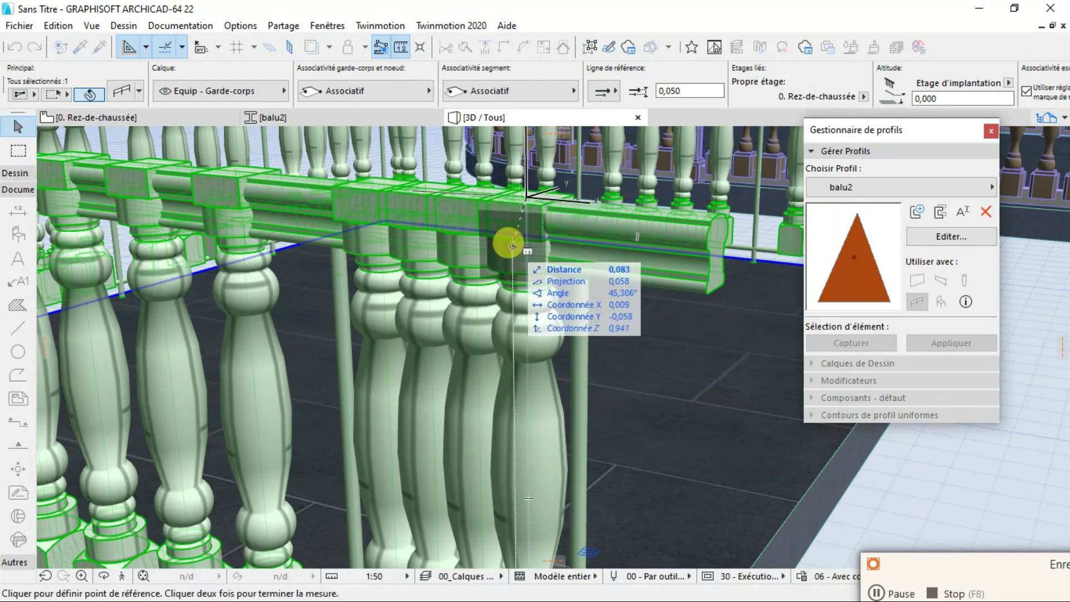
pyautogui.press('Escape')
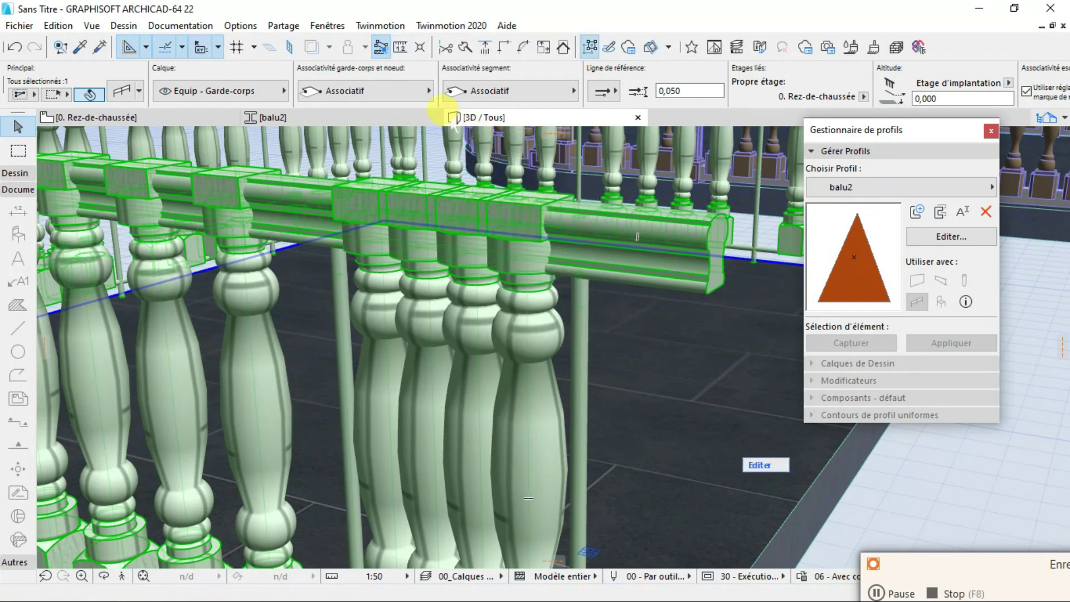
pyautogui.click(400, 47)
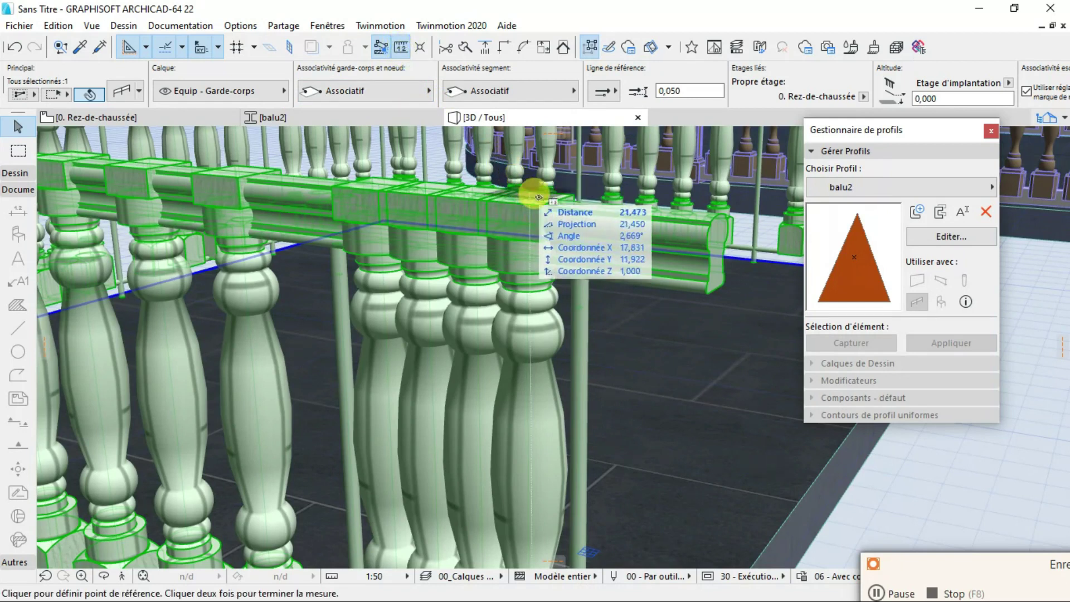
pyautogui.click(557, 198)
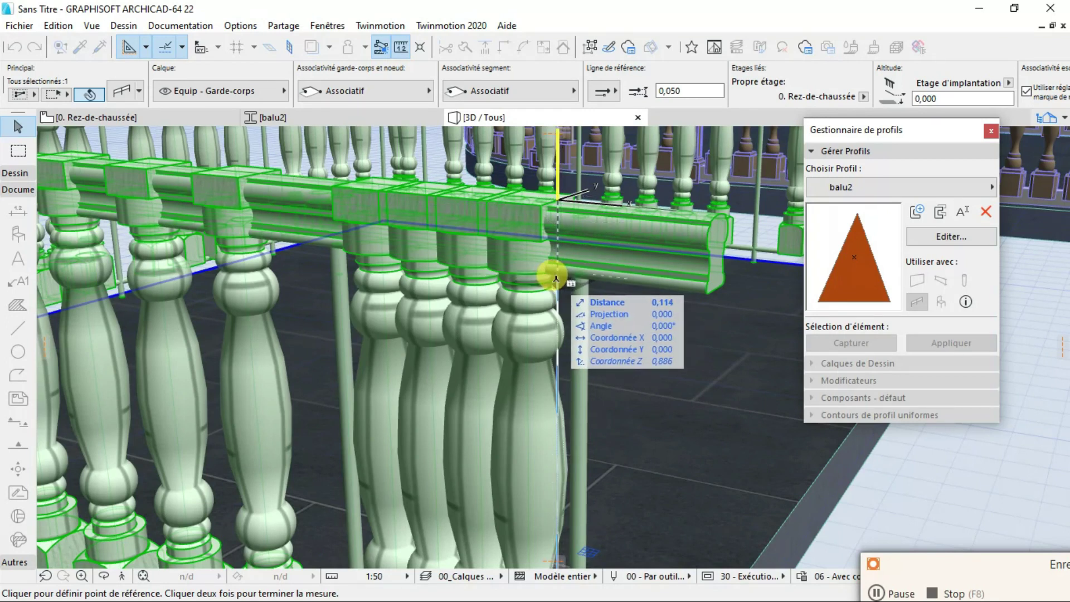
pyautogui.press('Escape')
pyautogui.press('Escape')
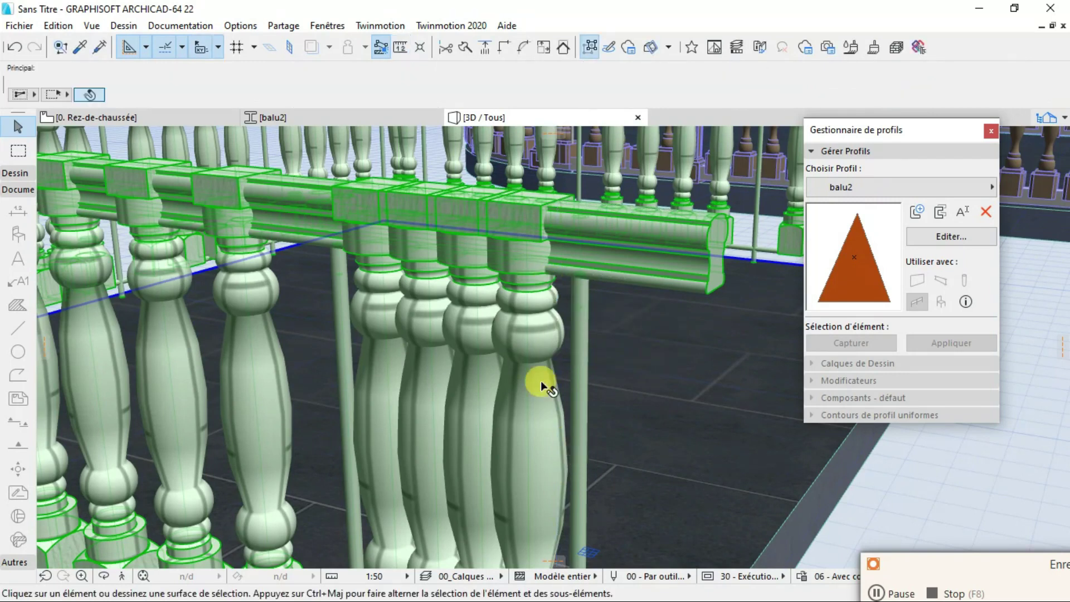
# Set the slab railing's baluster pattern upper height offset from the segment top to 0,100 and apply the settings
pyautogui.click(512, 221)
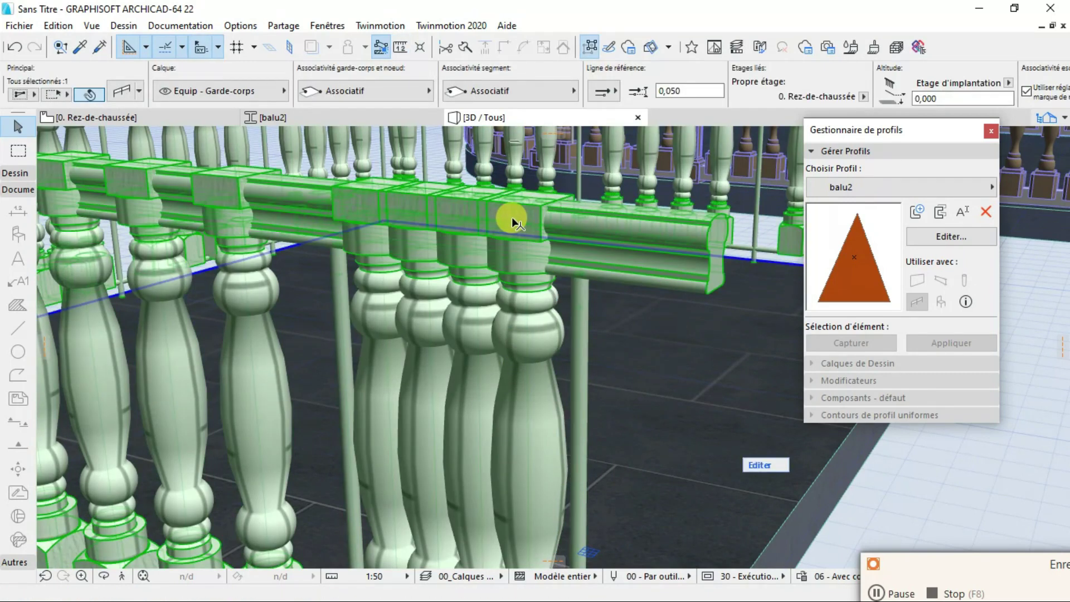
pyautogui.rightClick(512, 217)
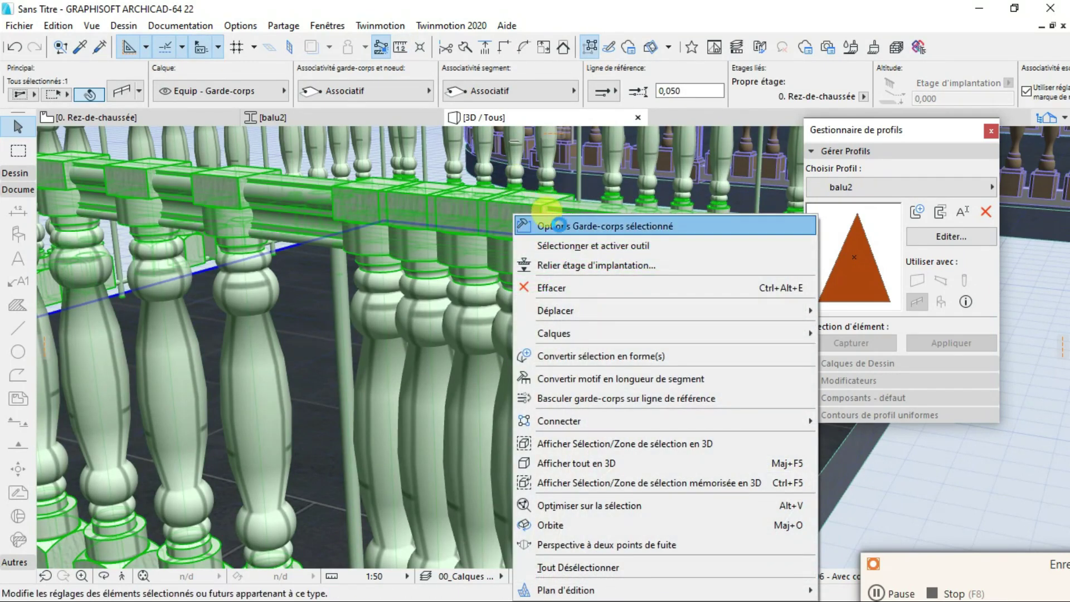
pyautogui.click(532, 224)
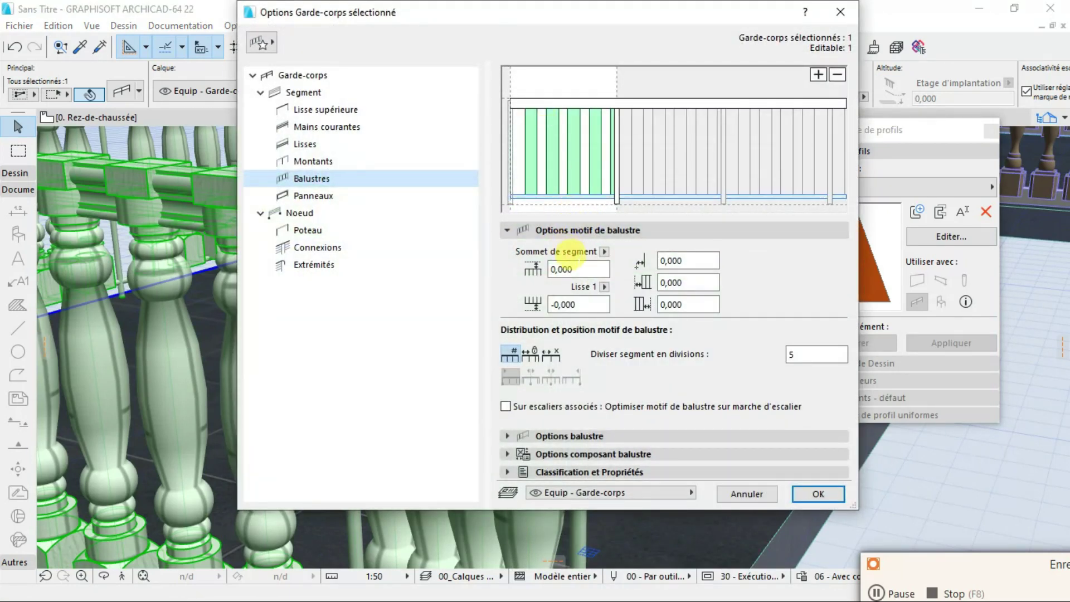
pyautogui.doubleClick(576, 270)
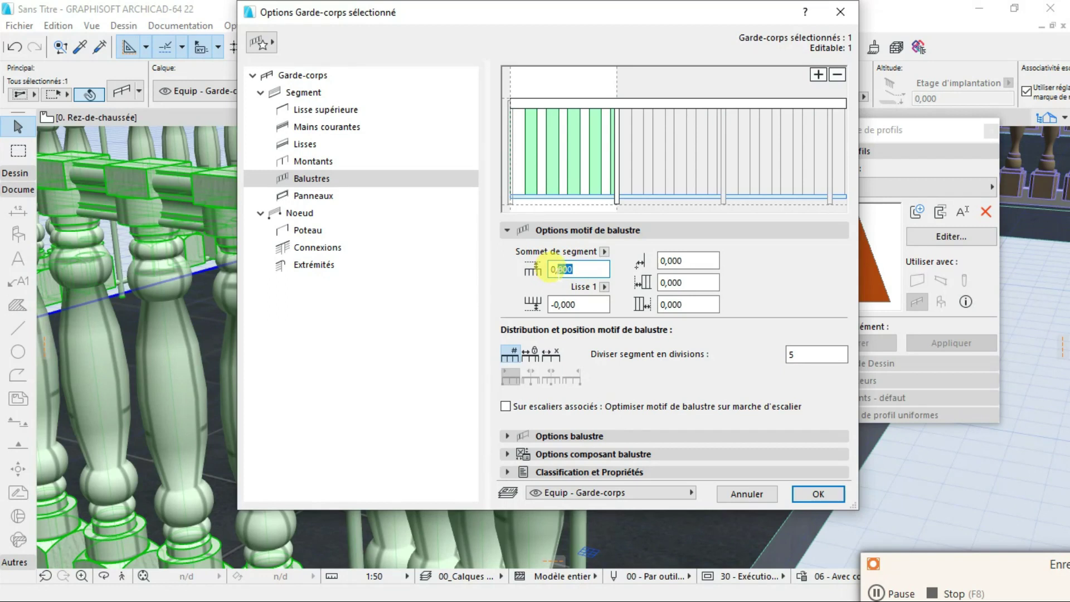
pyautogui.write('100')
pyautogui.click(818, 493)
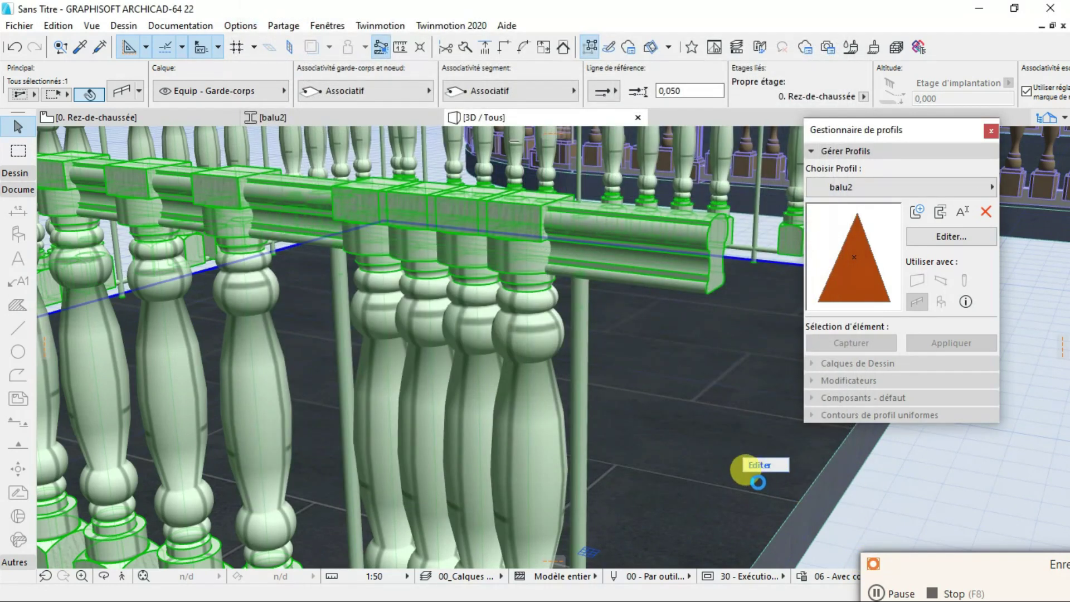
# Open the grey-baluster slab railing's settings and display the options of its intermediate posts (Montants)
pyautogui.scroll(-5, 757, 486)
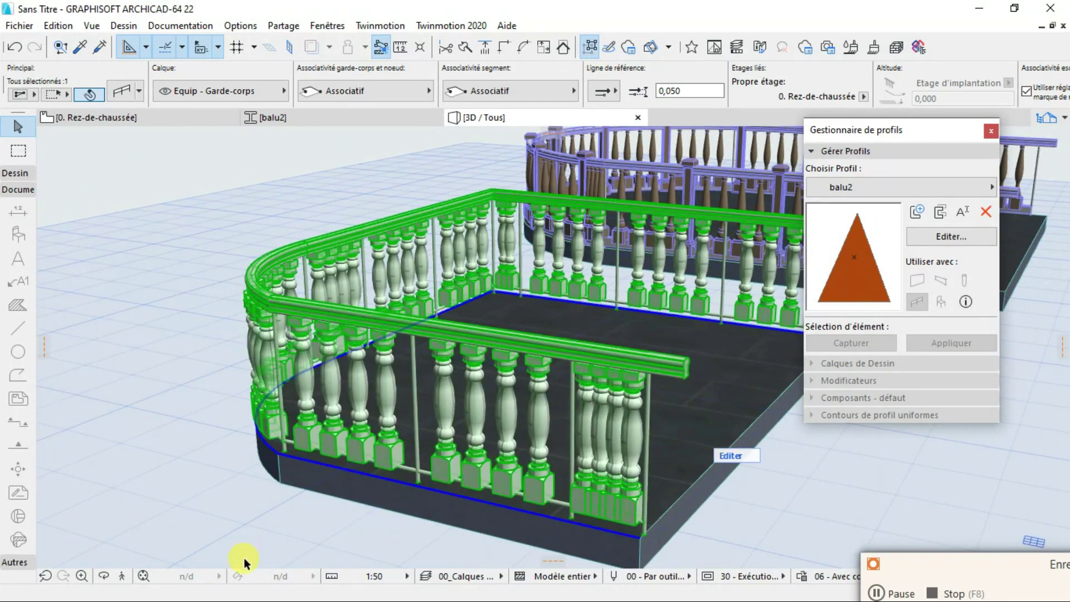
pyautogui.click(103, 574)
pyautogui.moveTo(530, 478); pyautogui.dragTo(551, 353)
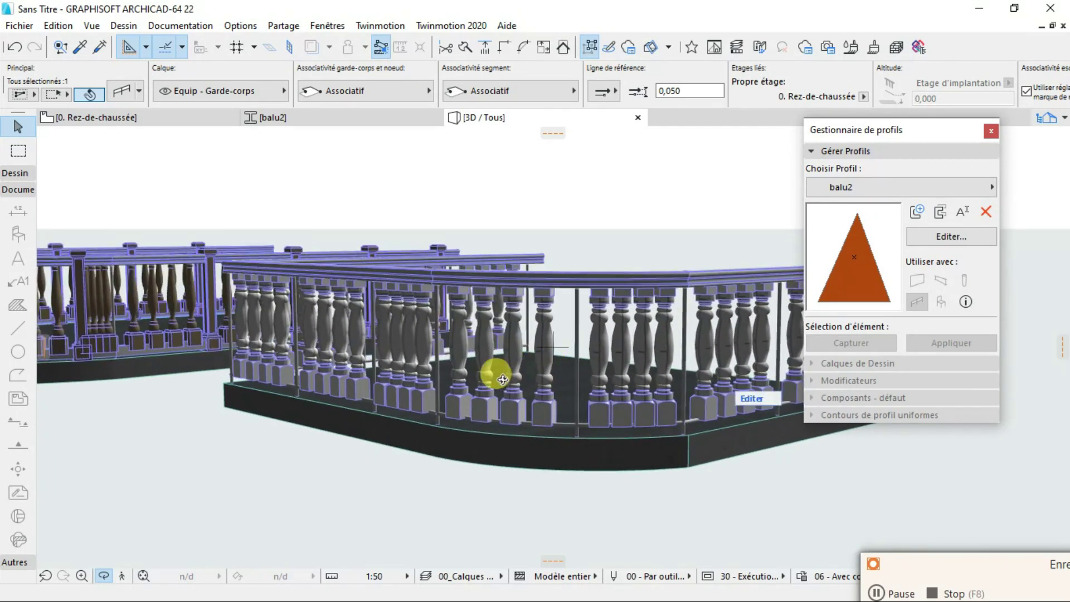
pyautogui.scroll(1, 516, 334)
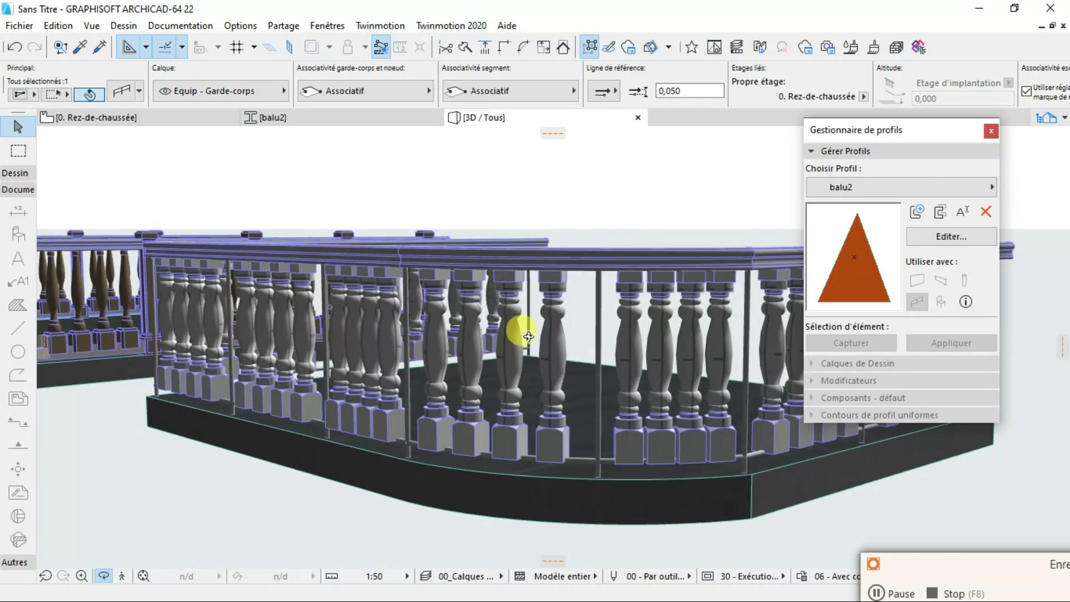
pyautogui.press('Escape')
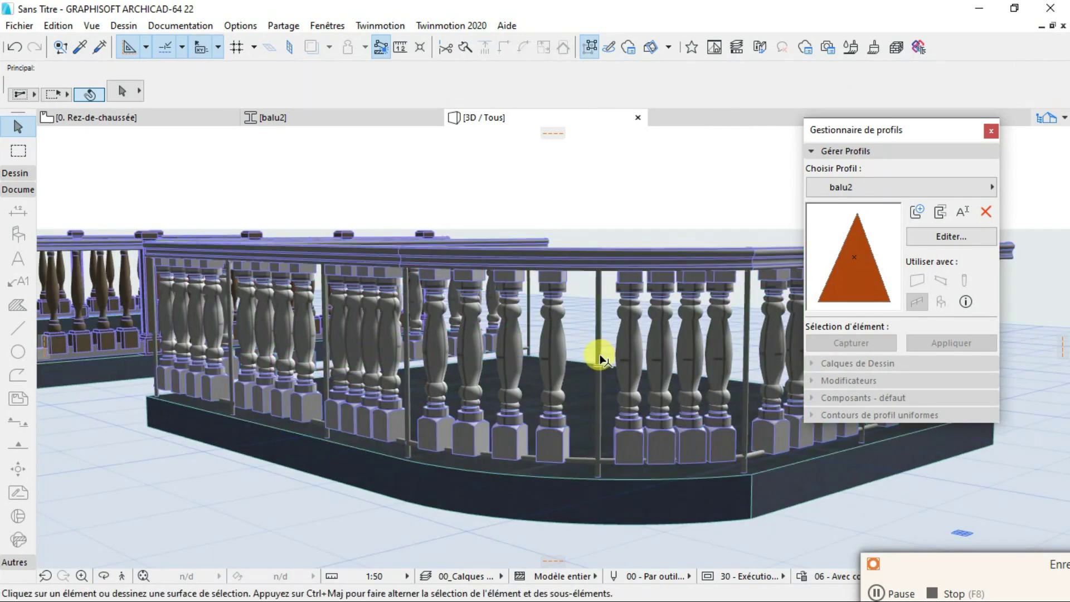
pyautogui.rightClick(596, 353)
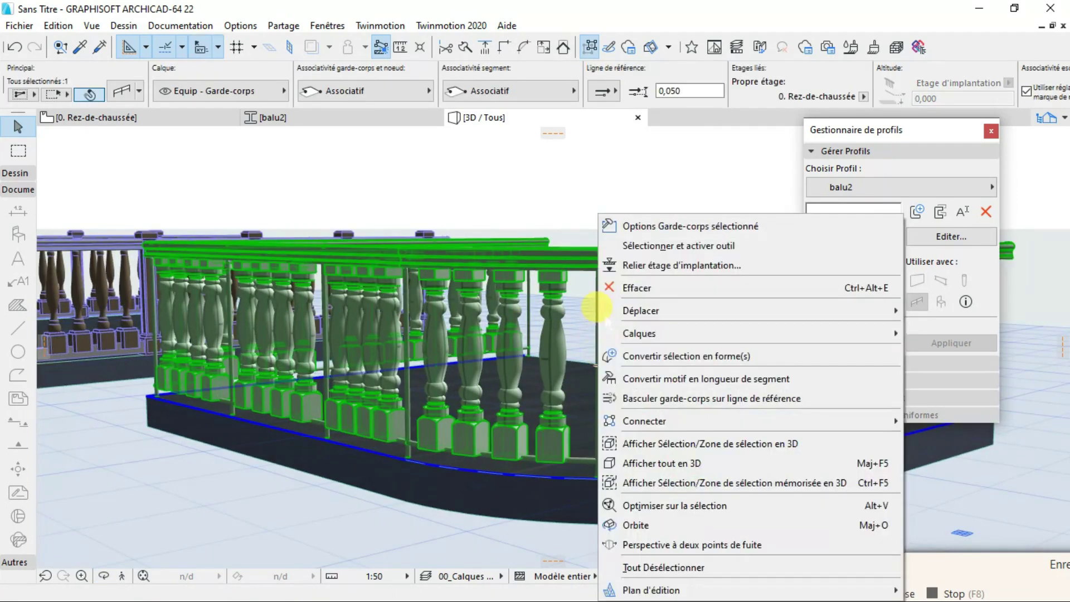
pyautogui.click(642, 225)
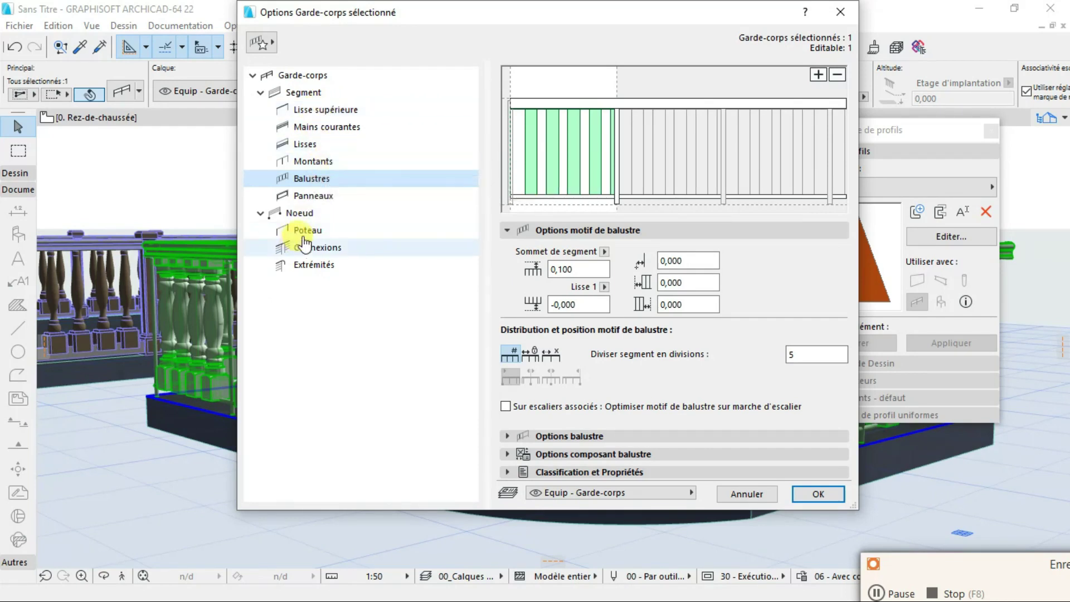
pyautogui.click(327, 233)
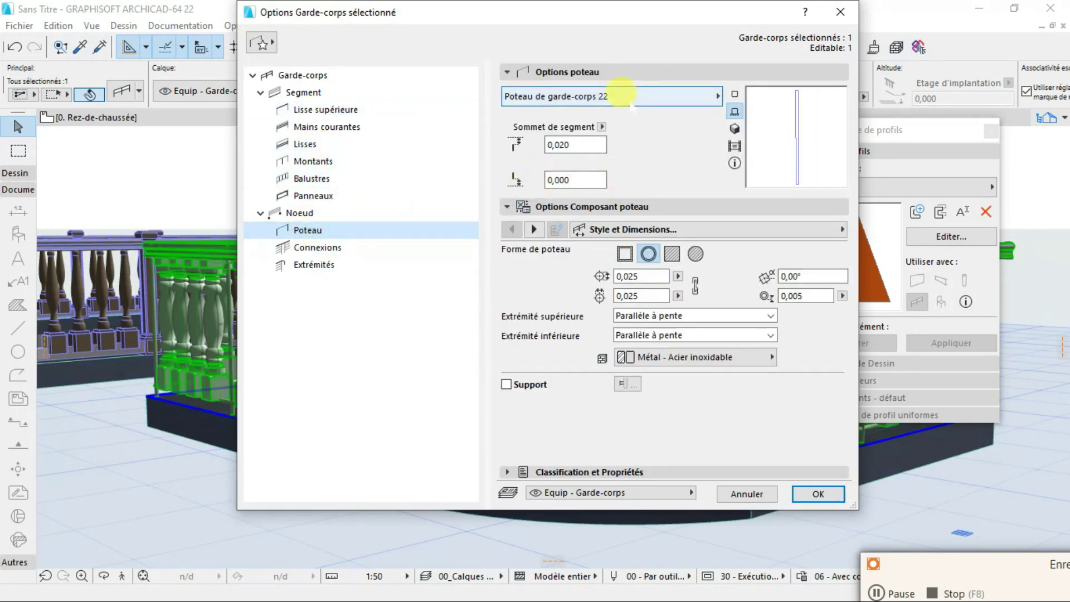
pyautogui.click(315, 109)
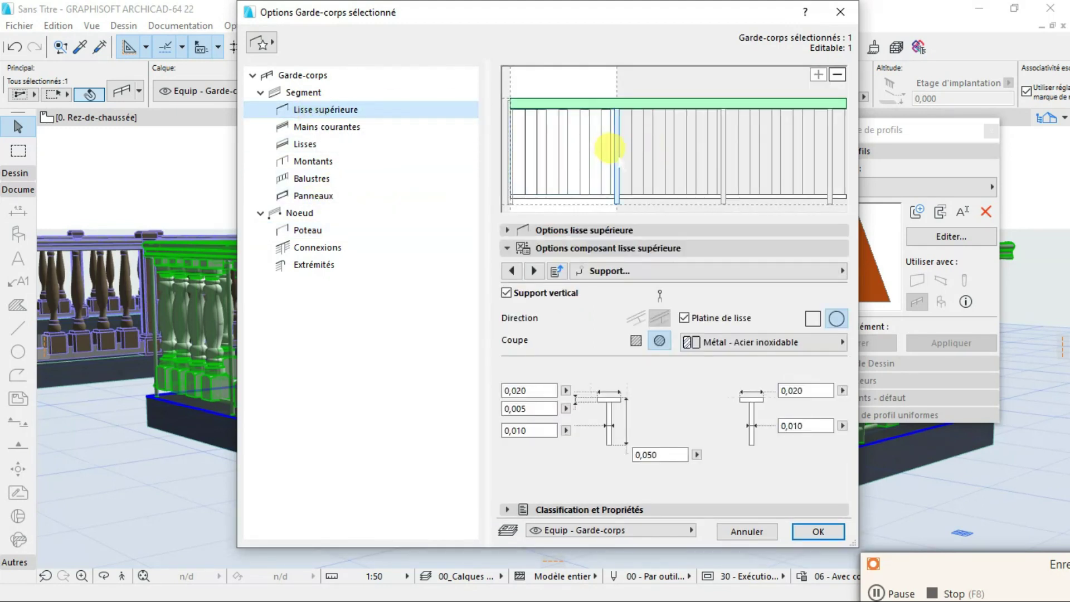
pyautogui.click(613, 152)
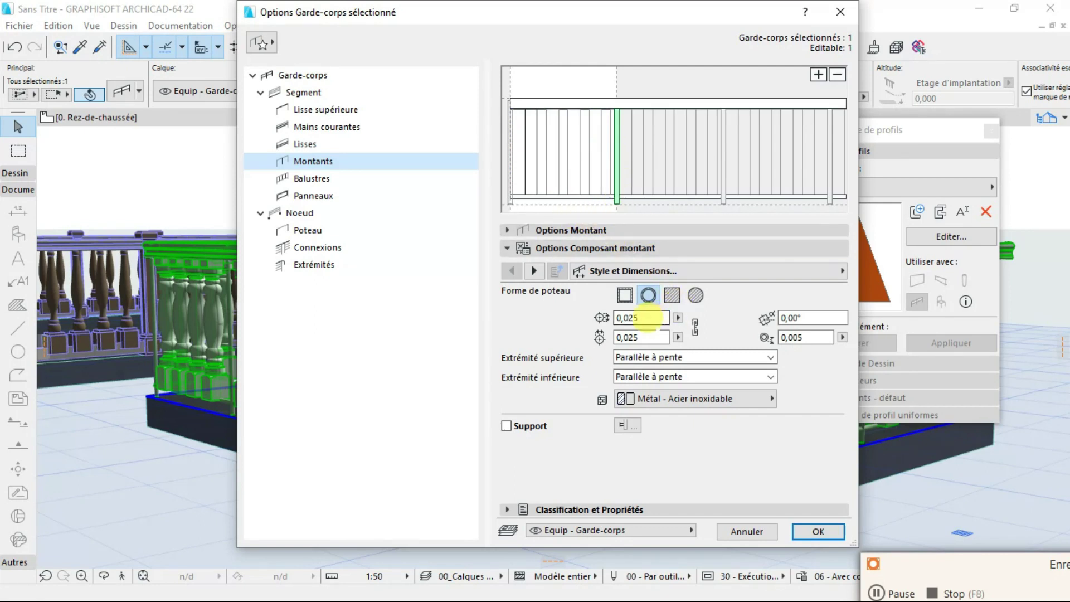
# Change the slab railing's intermediate post component to Pilastre 22
pyautogui.click(620, 248)
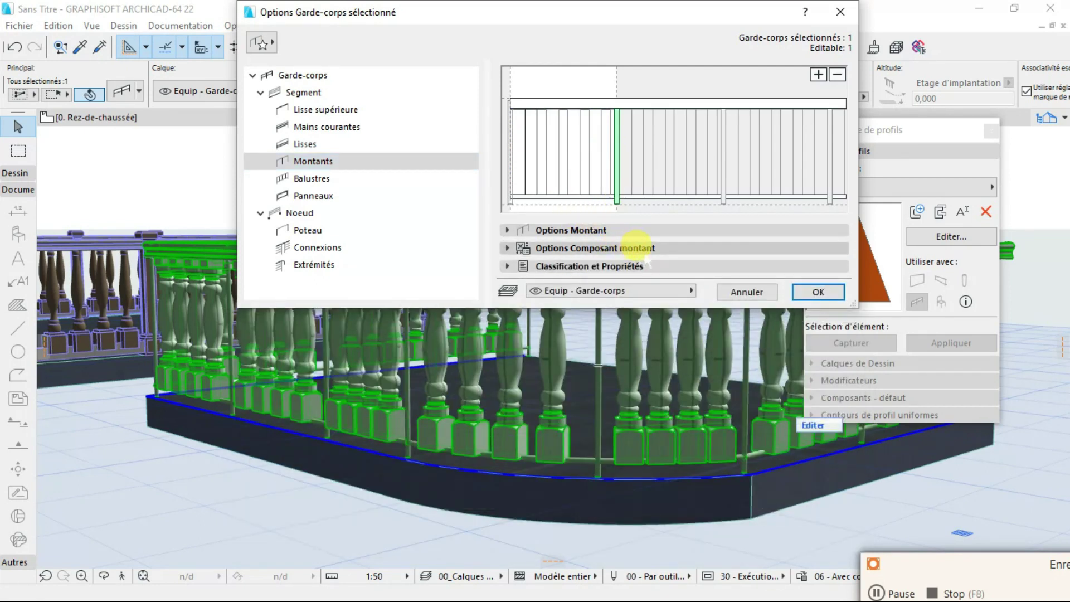
pyautogui.click(630, 230)
pyautogui.click(652, 255)
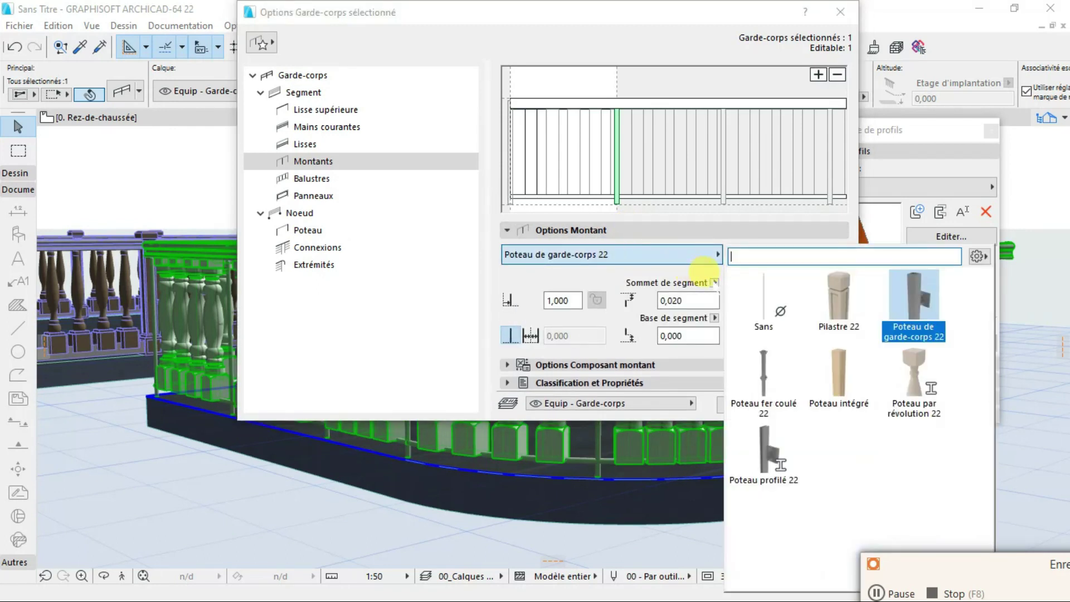
pyautogui.click(838, 298)
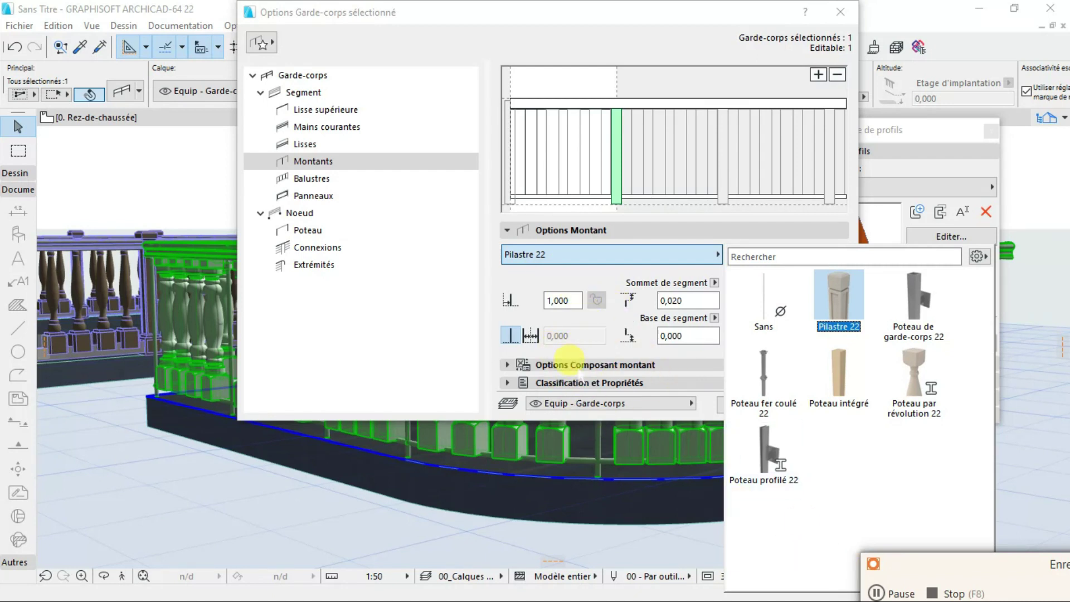
pyautogui.click(568, 360)
pyautogui.click(590, 365)
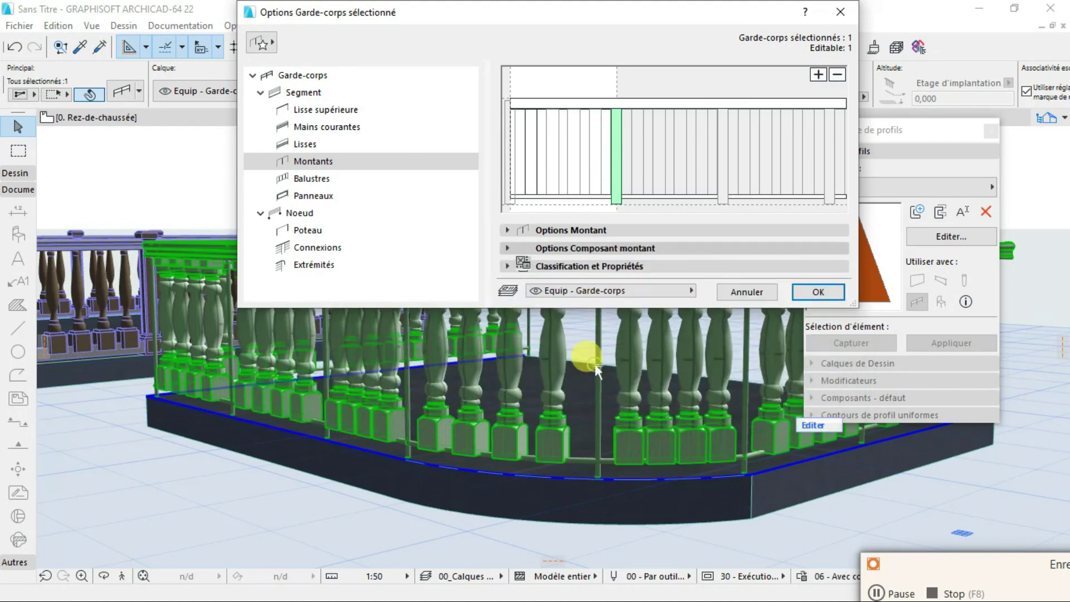
# Give the pilaster posts the base style with a widened foot beneath the plinth and apply the railing settings
pyautogui.click(596, 248)
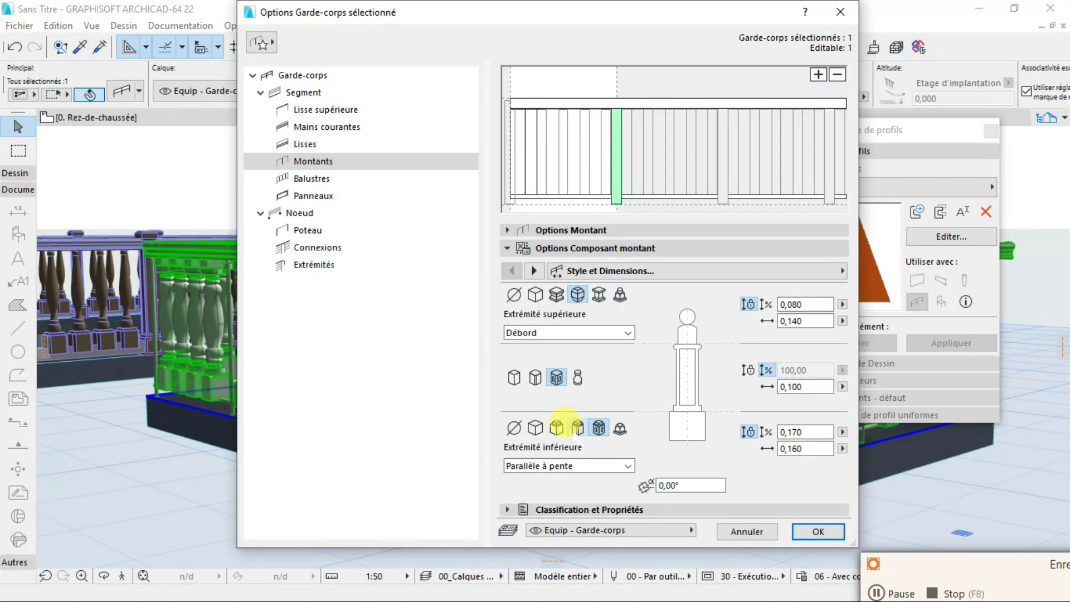
pyautogui.click(618, 427)
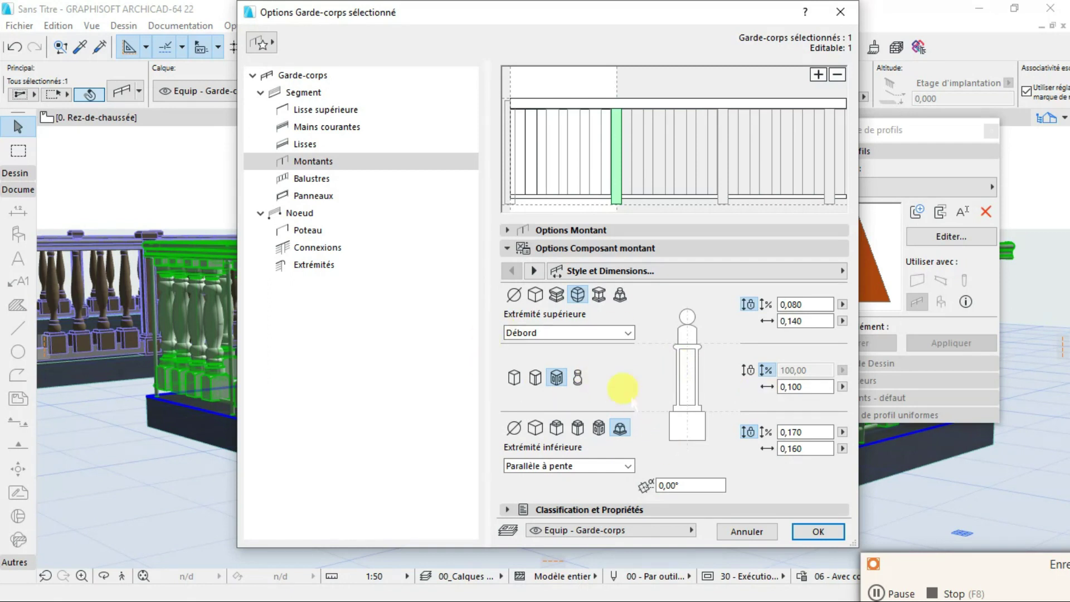
pyautogui.click(818, 531)
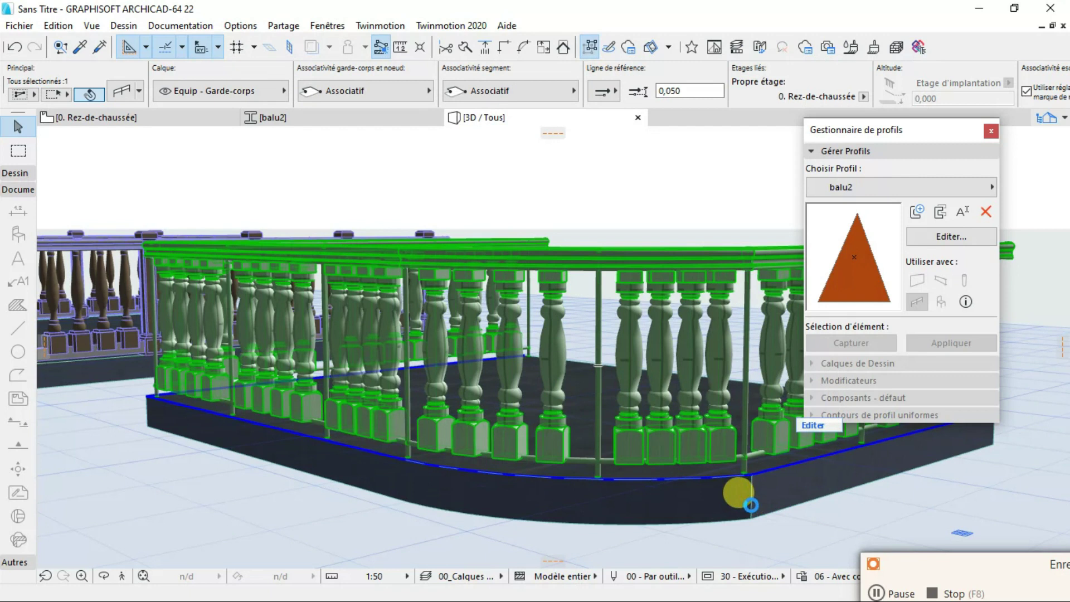
pyautogui.keyDown('shift'); pyautogui.moveTo(614, 444); pyautogui.dragTo(614, 480, button='middle'); pyautogui.keyUp('shift')
pyautogui.scroll(8, 661, 479)
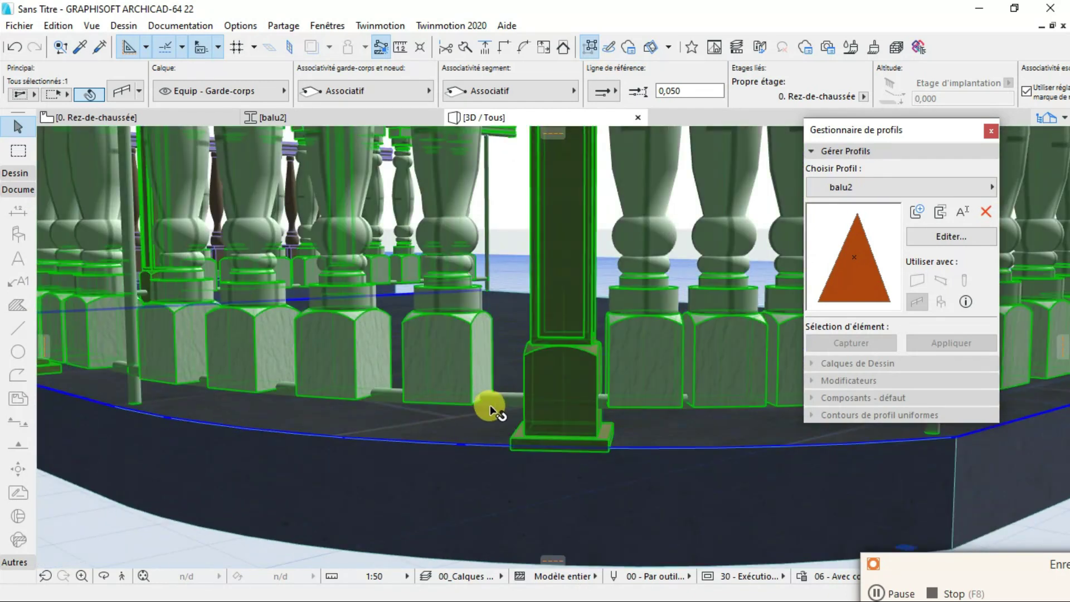
pyautogui.scroll(-8, 502, 394)
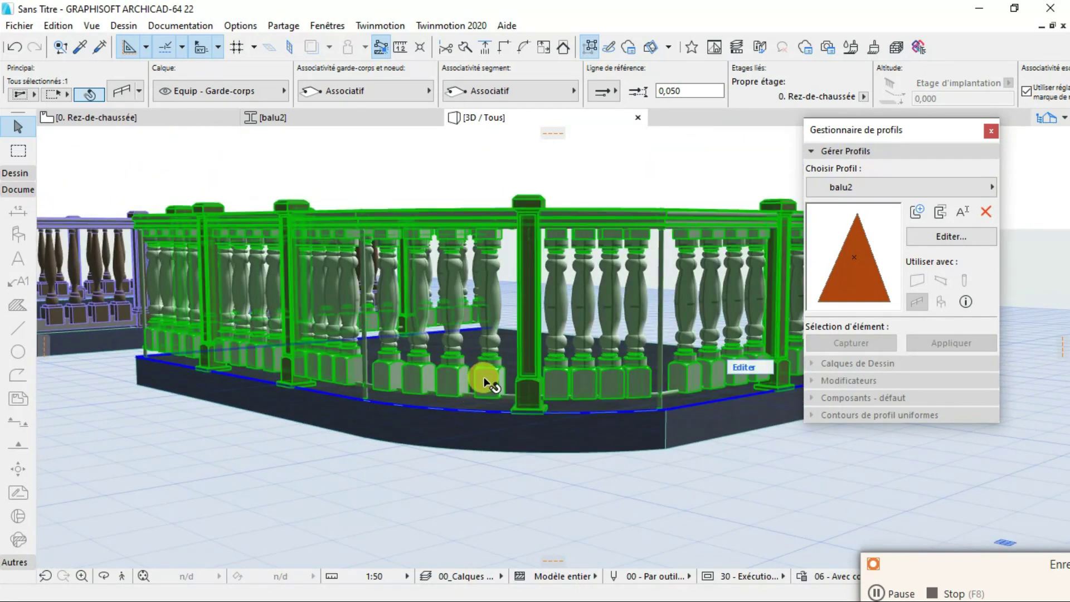
# Reopen the railing's settings and give its lower rail (Lisse 22) a solid rectangular section 0,050 high
pyautogui.rightClick(485, 380)
pyautogui.click(526, 207)
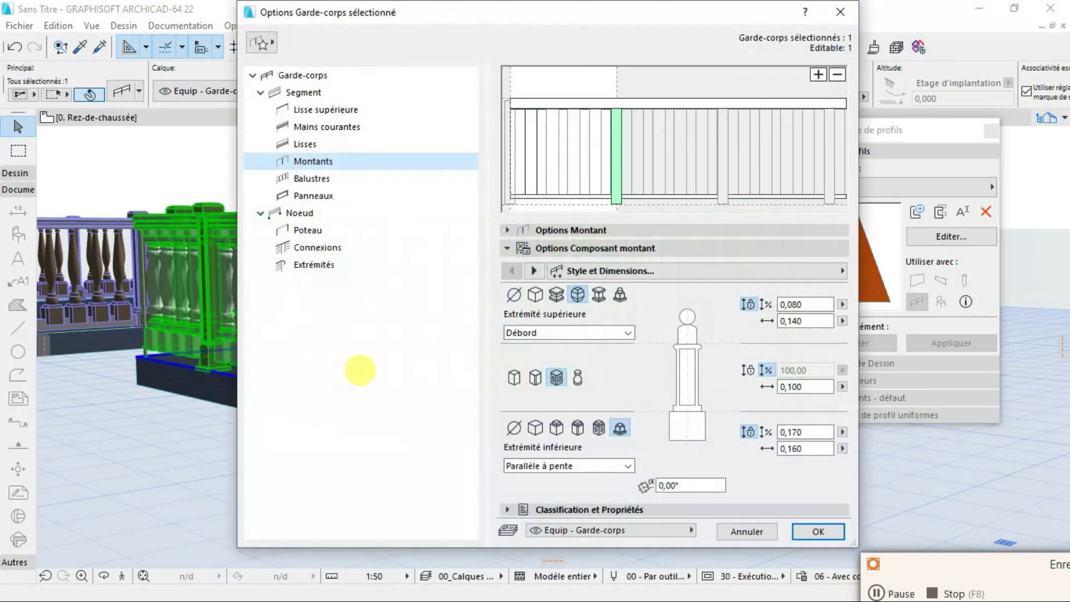
pyautogui.click(549, 195)
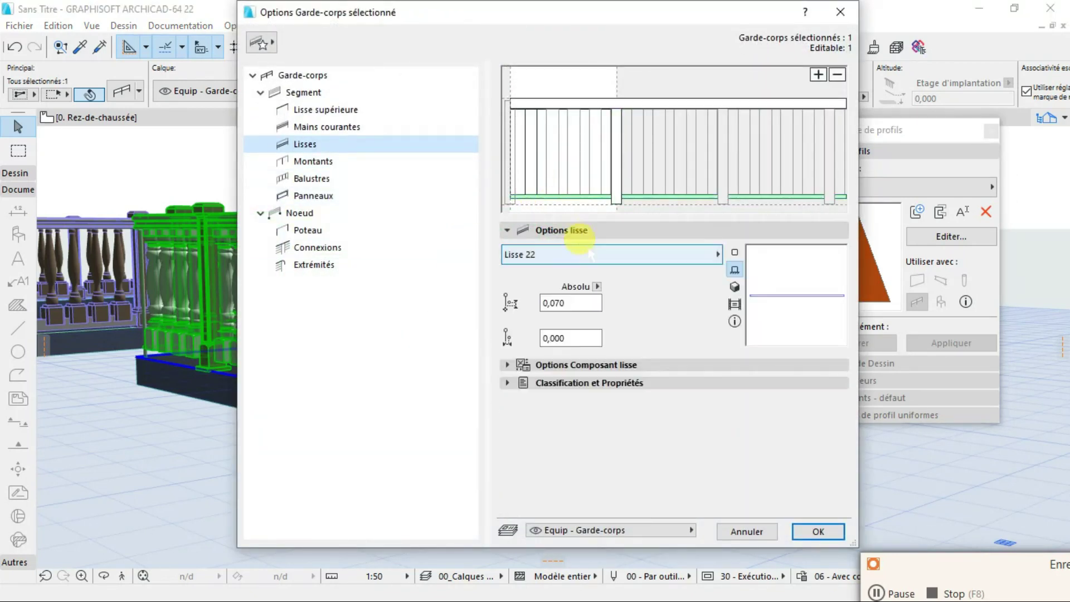
pyautogui.click(610, 252)
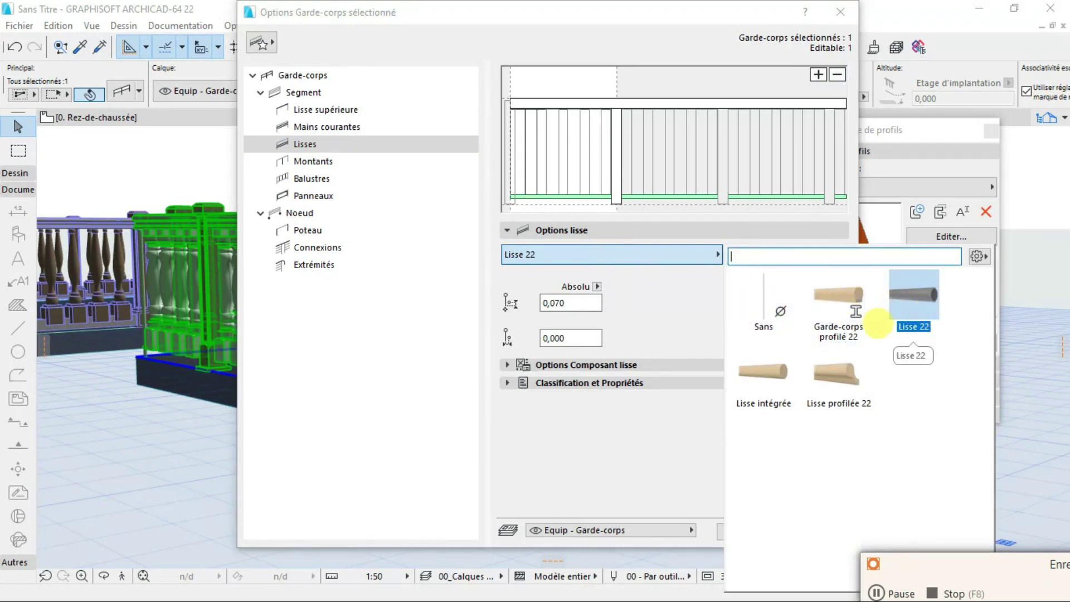
pyautogui.click(592, 237)
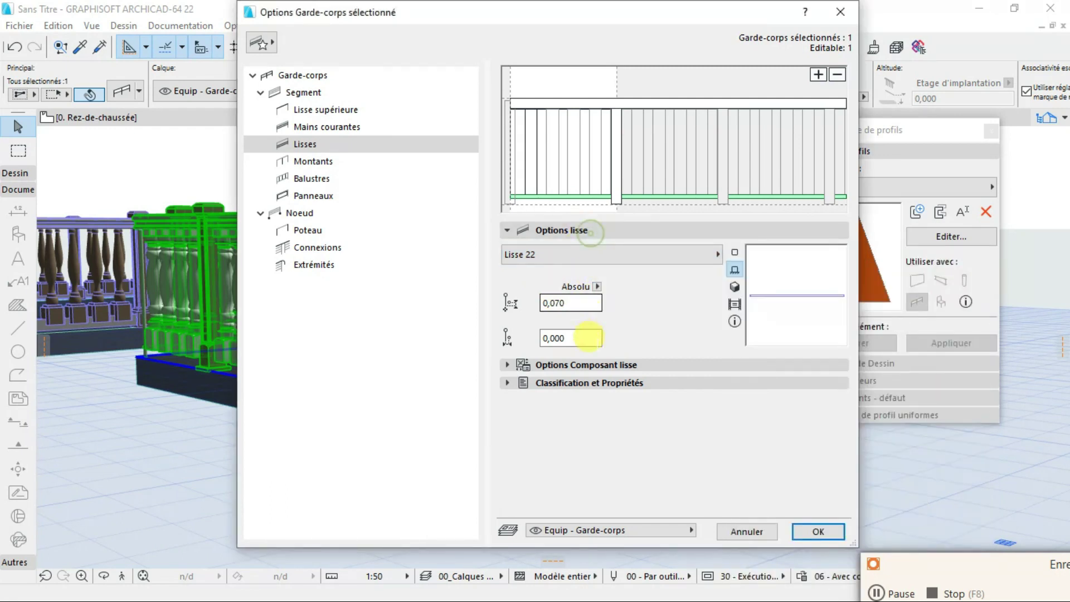
pyautogui.click(586, 364)
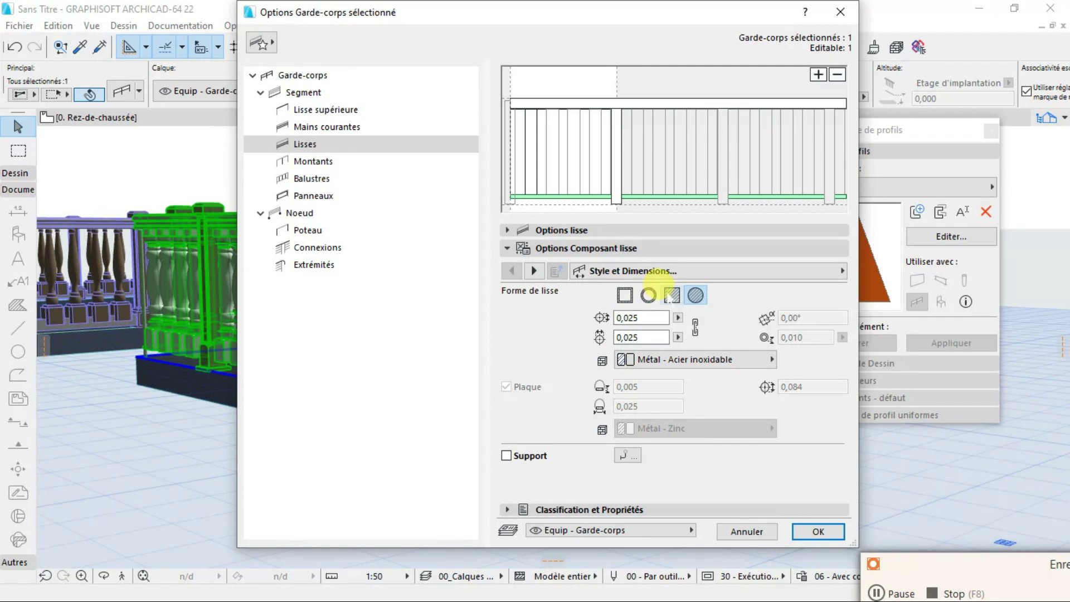
pyautogui.click(671, 294)
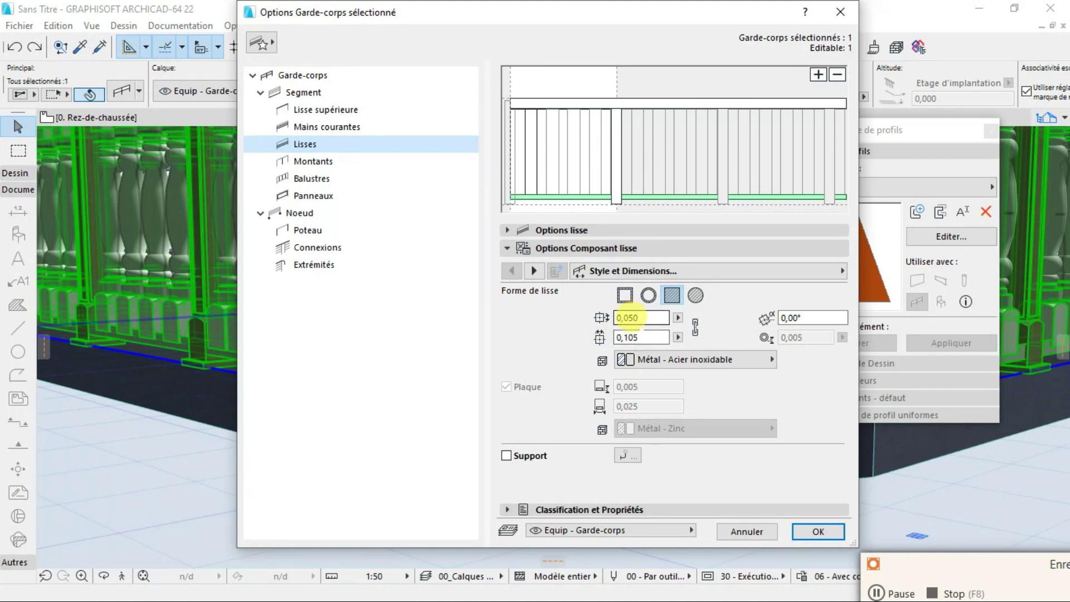
# Set the lower rail's width to 0,2 and apply the railing settings
pyautogui.click(640, 337)
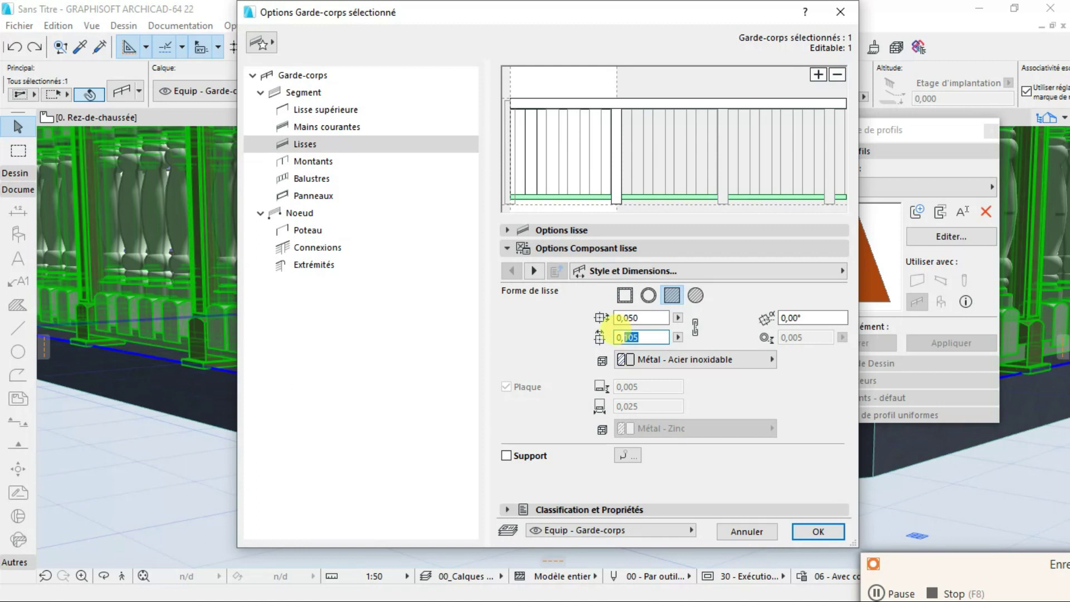
pyautogui.write('2')
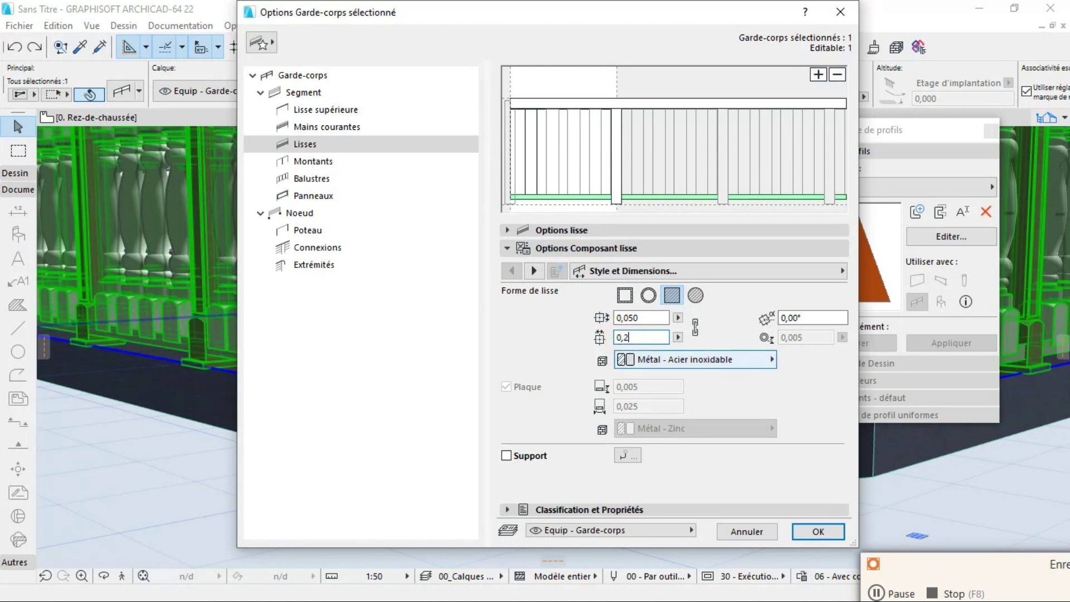
pyautogui.click(817, 531)
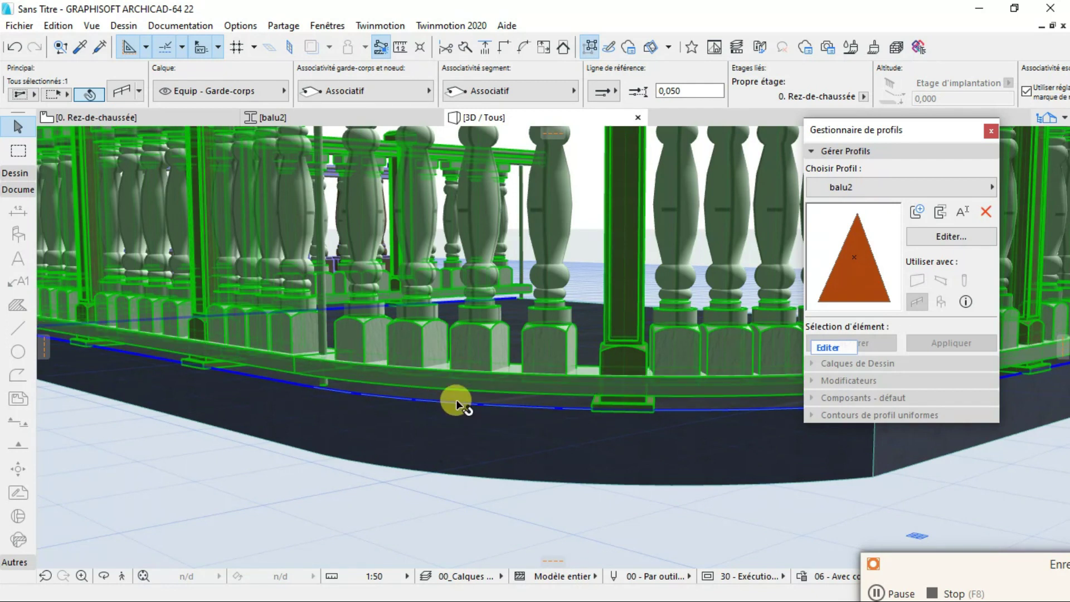
# Examine the restyled slab railing's posts, balusters and lower rail around the curved end of the slab
pyautogui.scroll(-3, 455, 400)
pyautogui.scroll(-3, 476, 387)
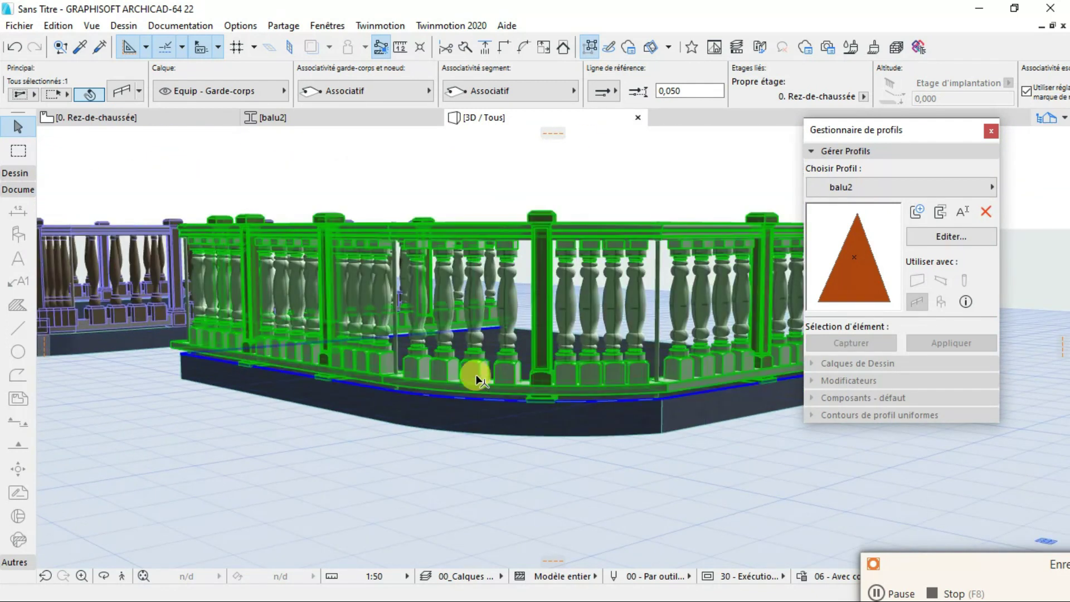
pyautogui.click(103, 576)
pyautogui.moveTo(172, 410); pyautogui.dragTo(229, 350)
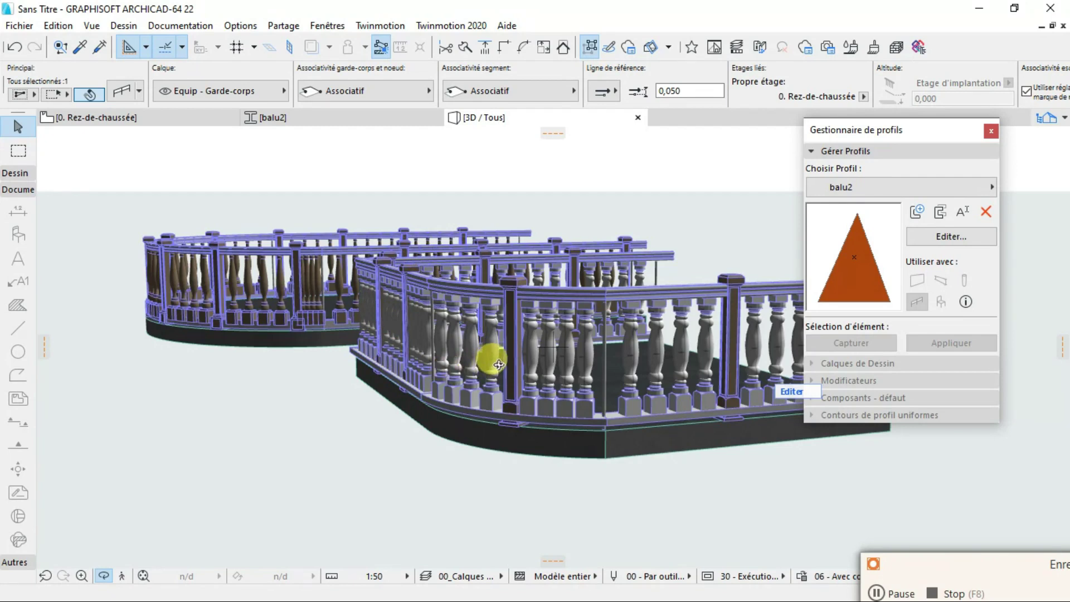
pyautogui.moveTo(267, 363); pyautogui.dragTo(377, 484)
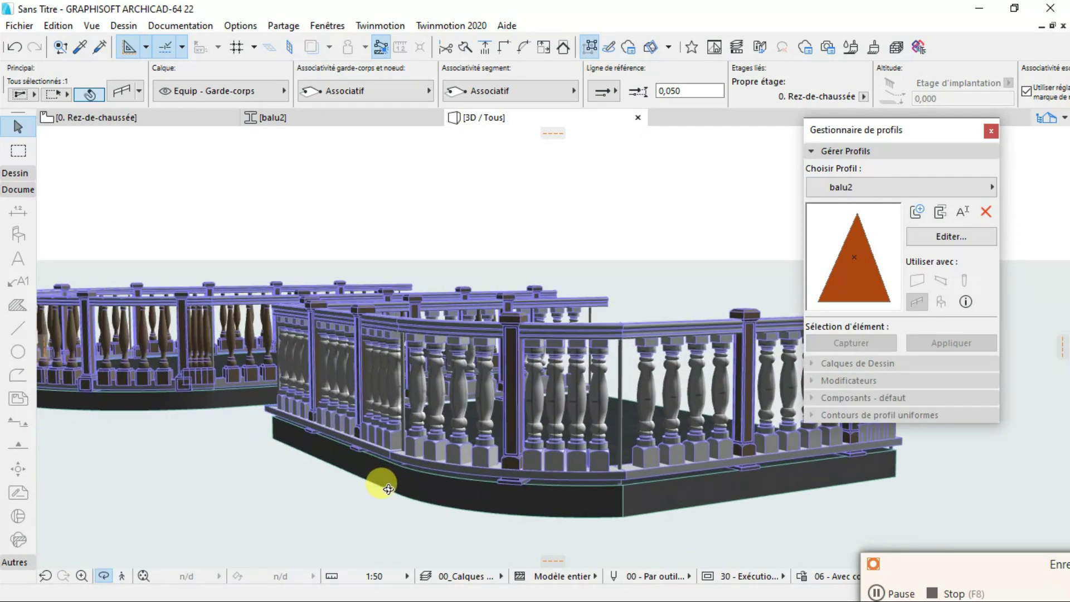
pyautogui.doubleClick(394, 453)
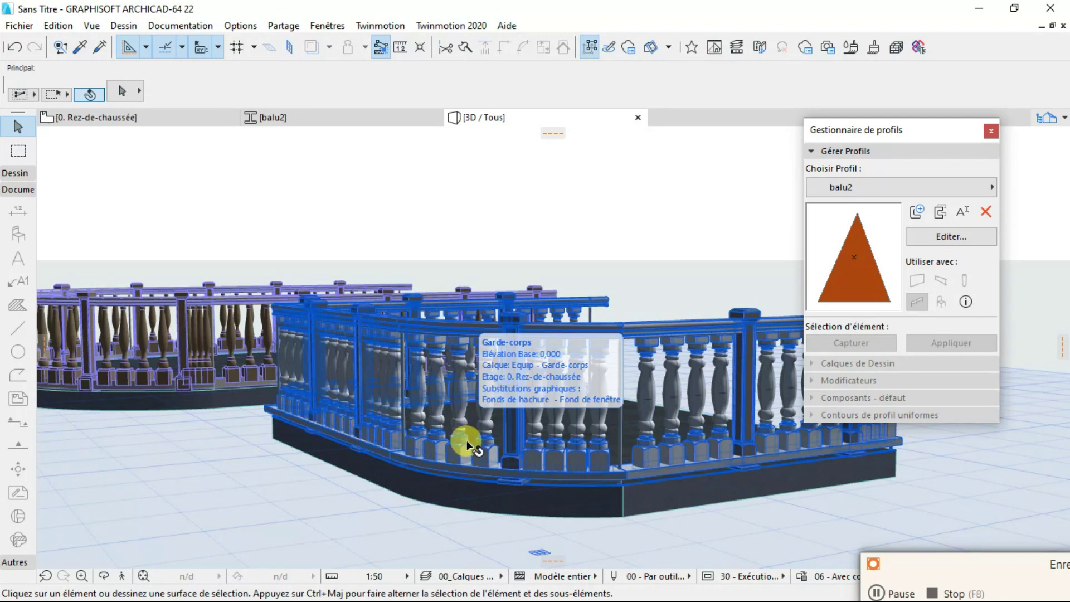
pyautogui.click(905, 591)
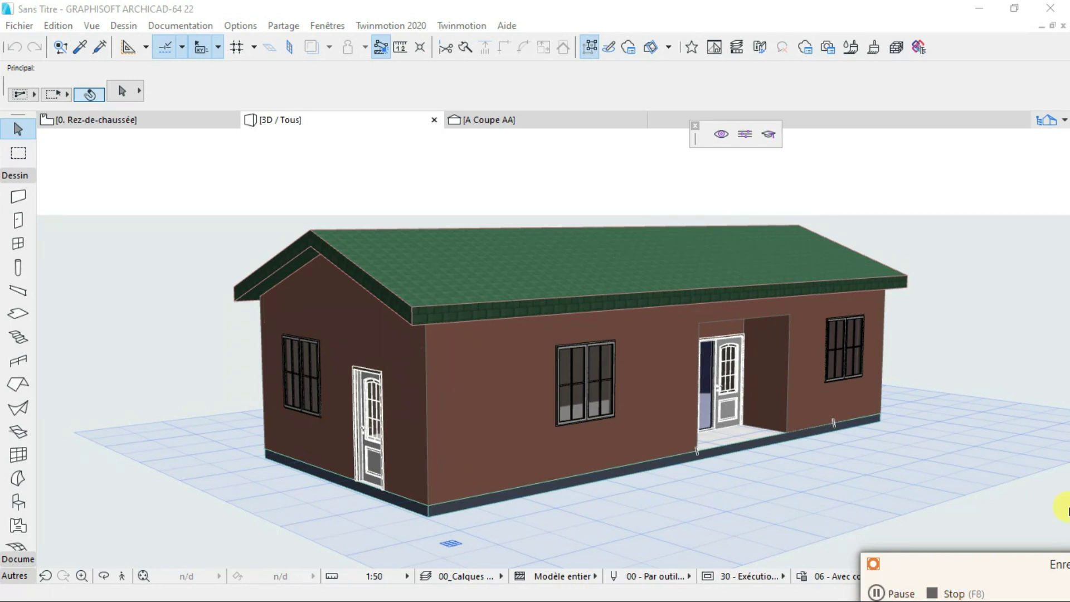
# Examine the house model in 3D, view its rendered picture Image2, and return to the 3D view
pyautogui.scroll(-1, 356, 388)
pyautogui.scroll(2, 477, 393)
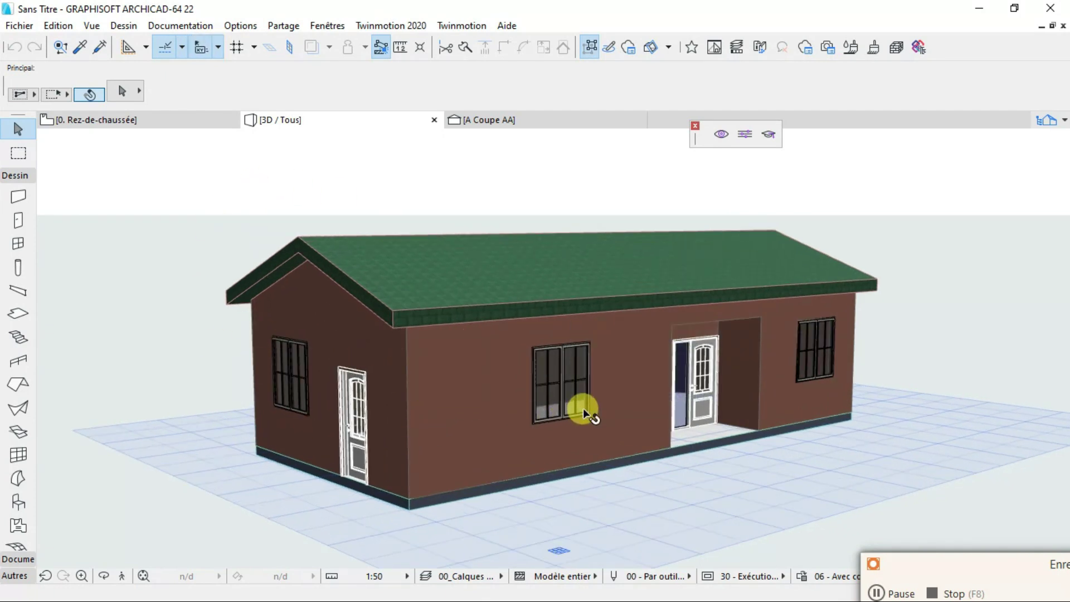
pyautogui.scroll(1, 583, 407)
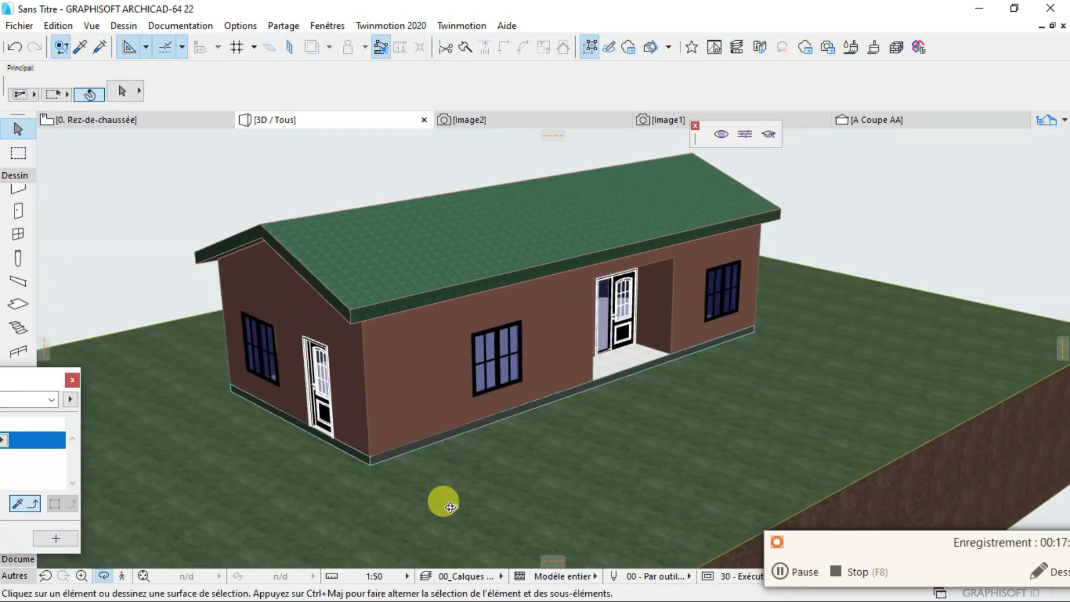
pyautogui.moveTo(442, 501); pyautogui.dragTo(440, 304)
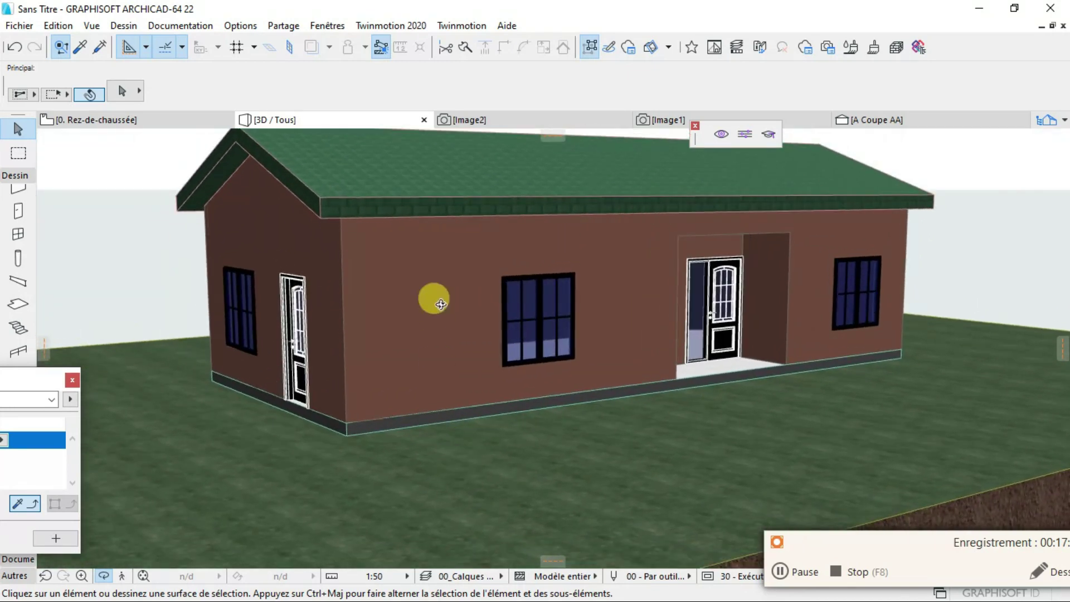
pyautogui.click(471, 119)
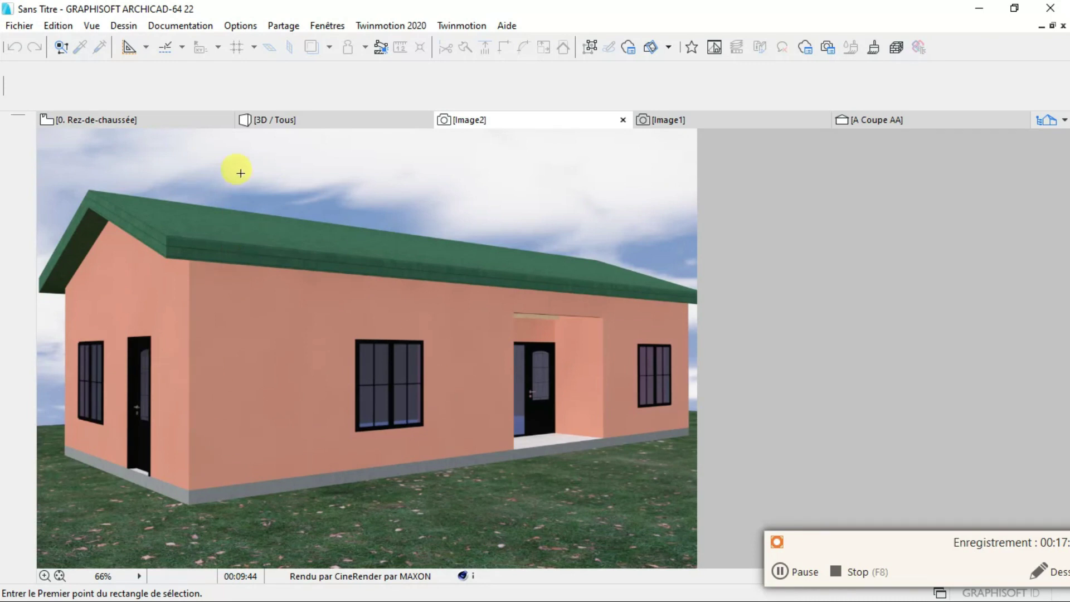
pyautogui.click(281, 119)
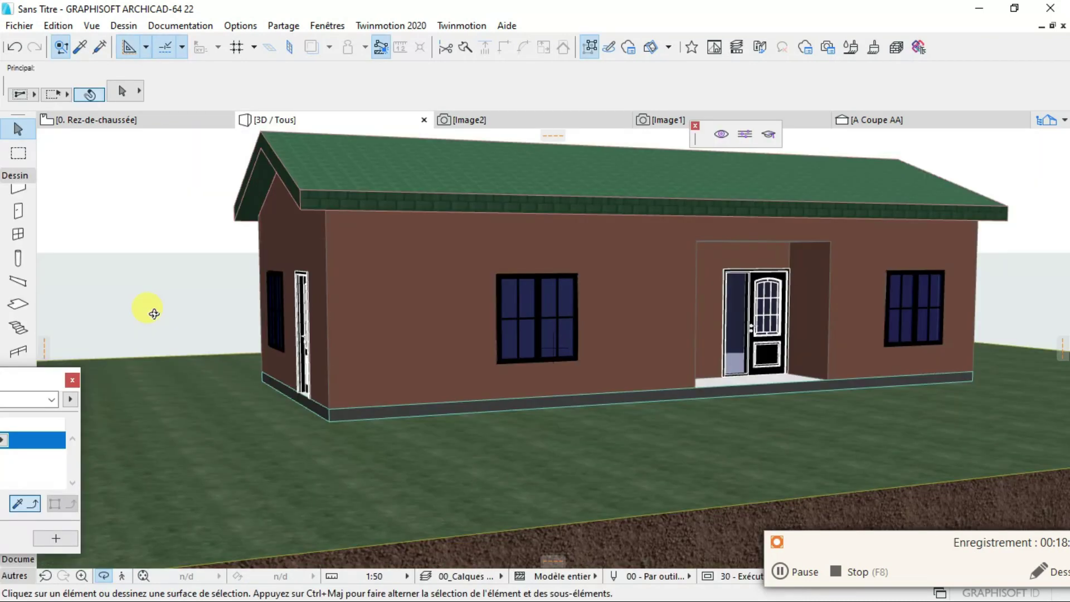